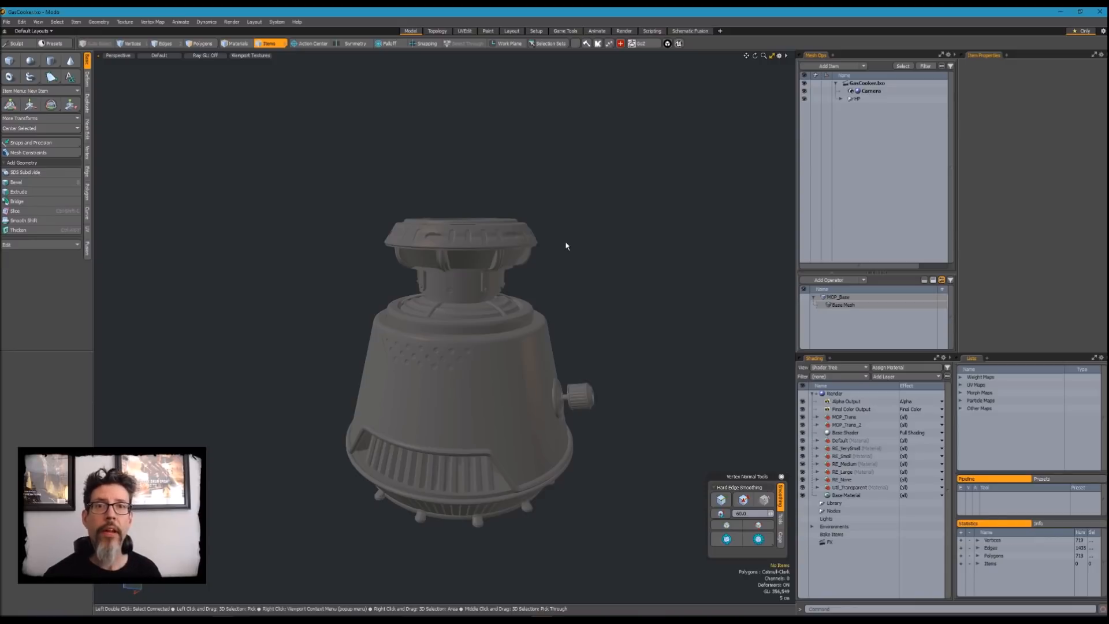
Examine the items nested in the HP group from start to end, and collapse the group
click(840, 99)
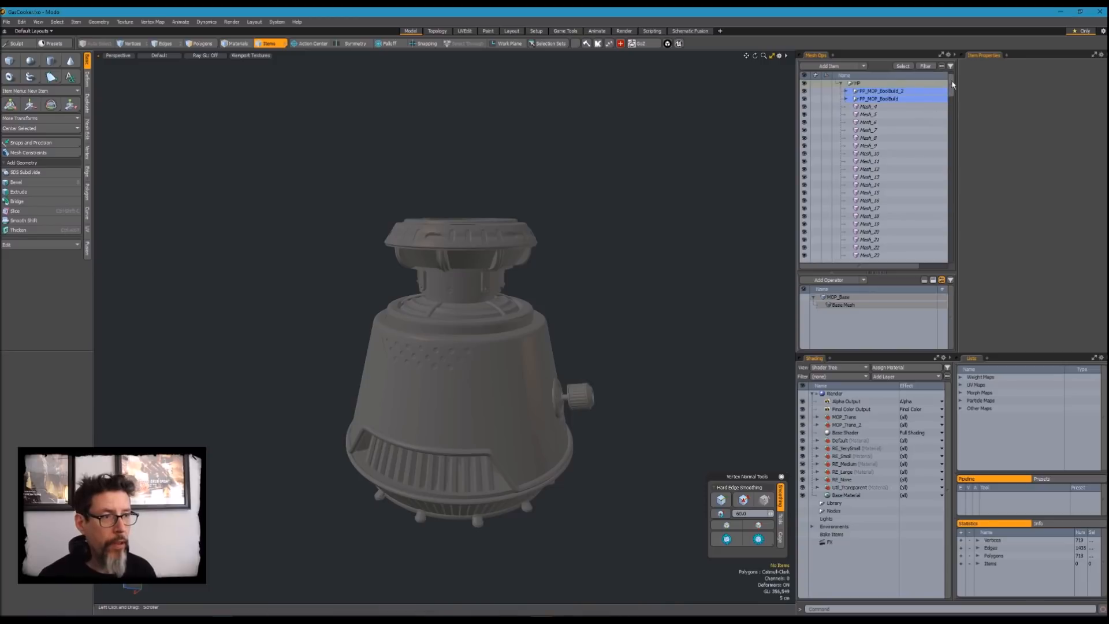
scroll(878, 99, up, 1)
click(878, 100)
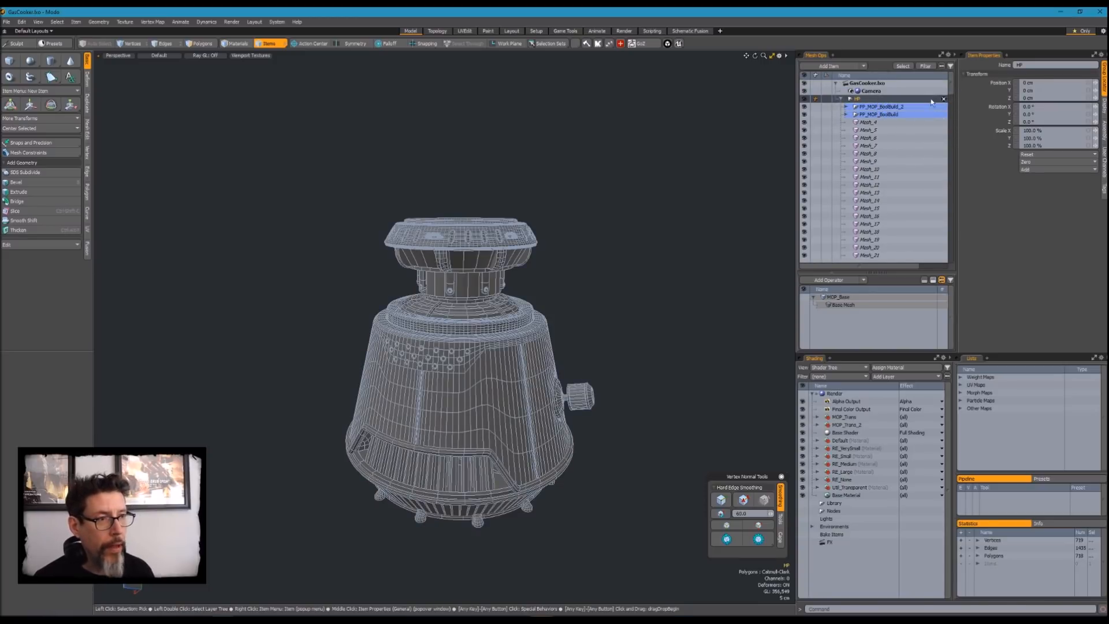
scroll(949, 113, down, 5)
scroll(941, 191, down, 10)
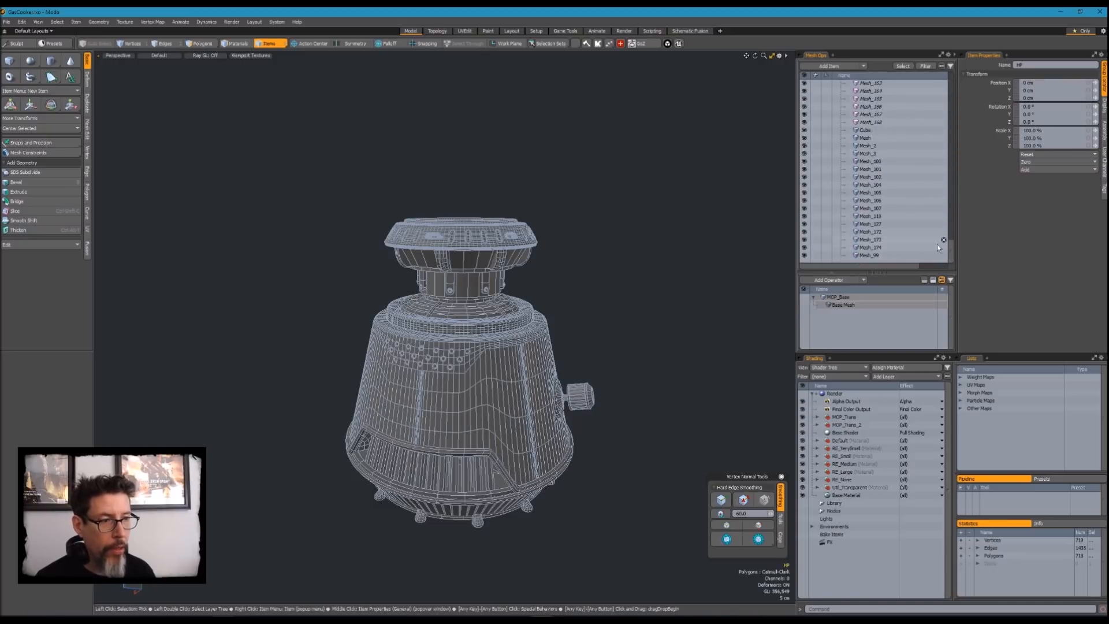
drag(952, 253, 952, 95)
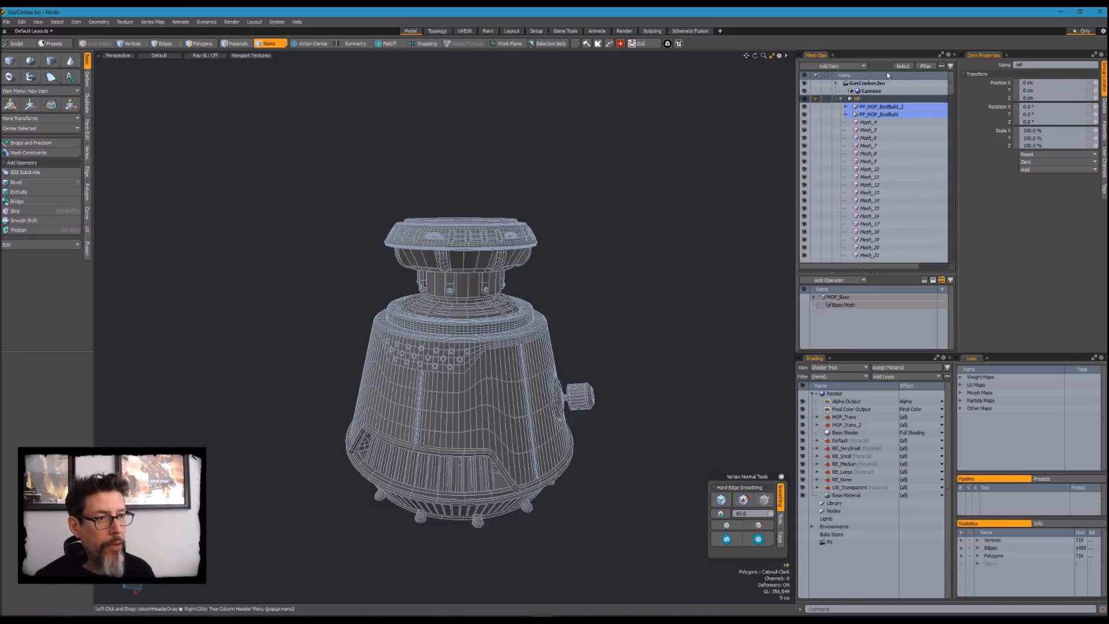
click(840, 100)
click(705, 240)
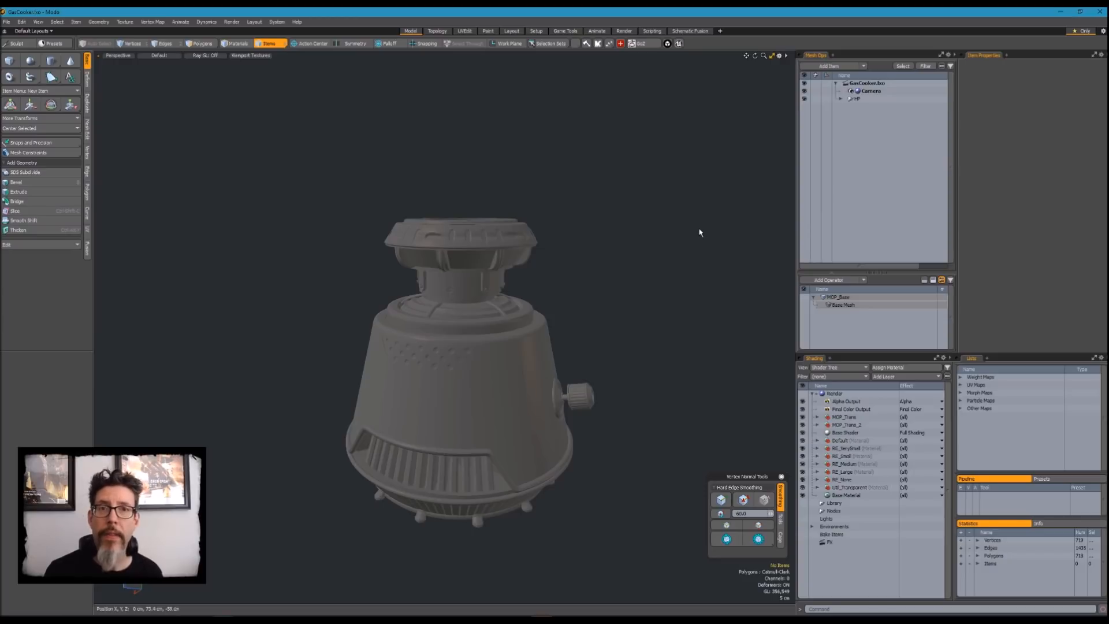
Duplicate the HP group with its full hierarchy and hide the original HP group
right_click(853, 99)
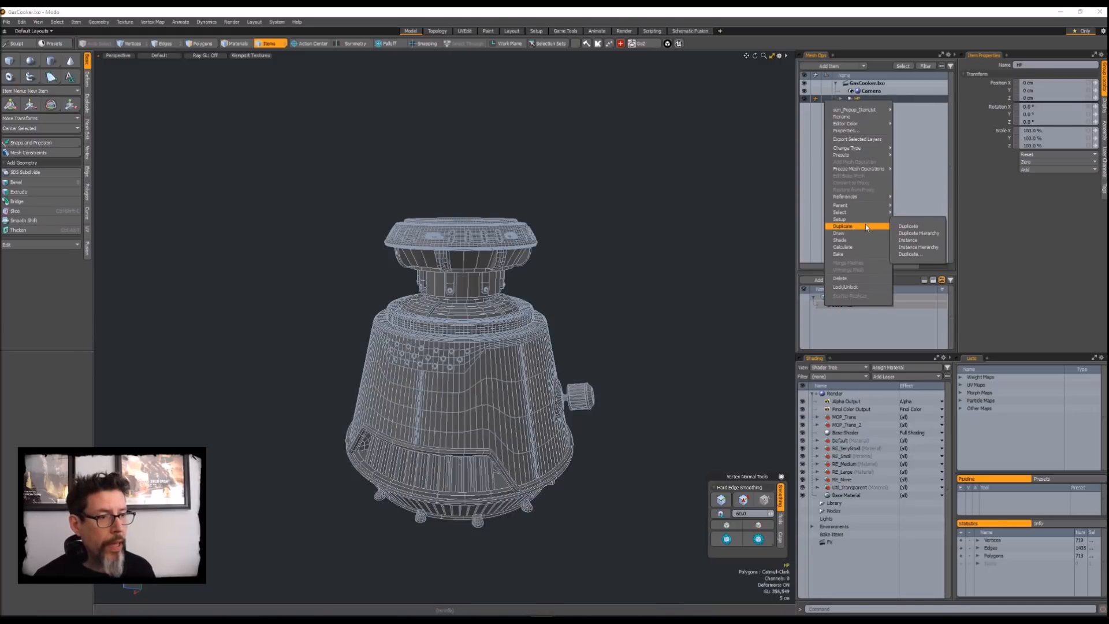
click(914, 233)
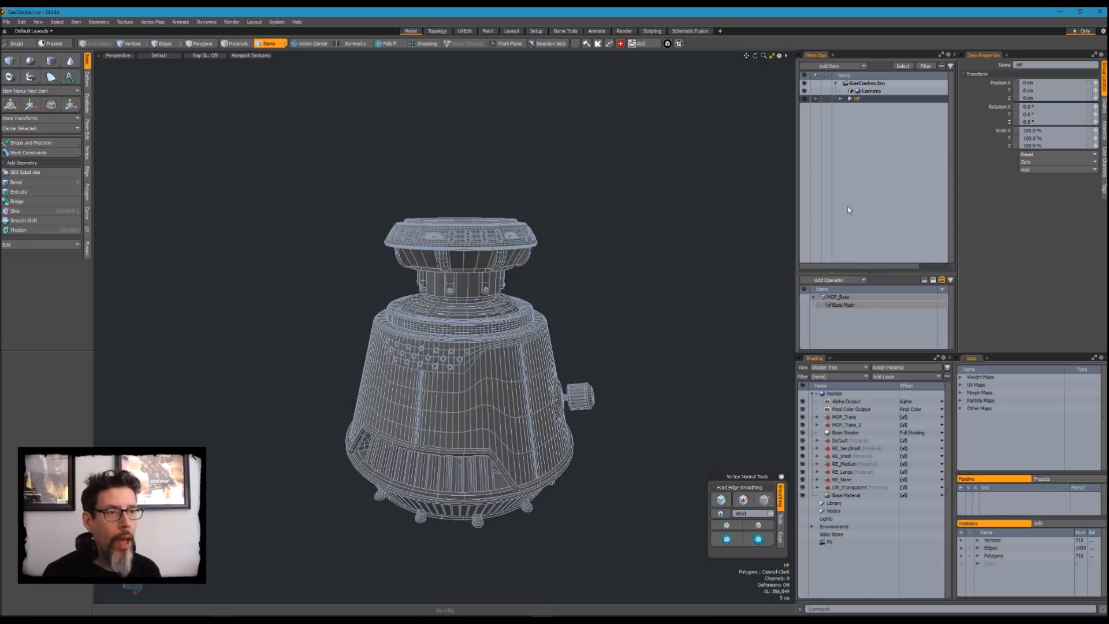
click(803, 99)
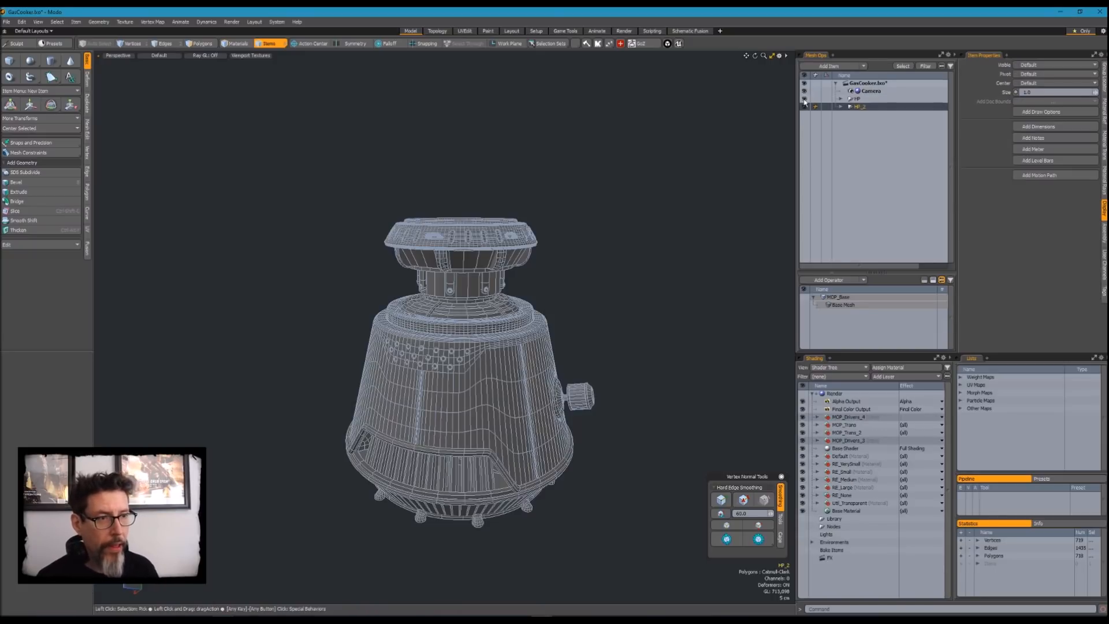
Rename the duplicated group as HP_X and deselect it
double_click(859, 107)
text(HP_X)
key(Return)
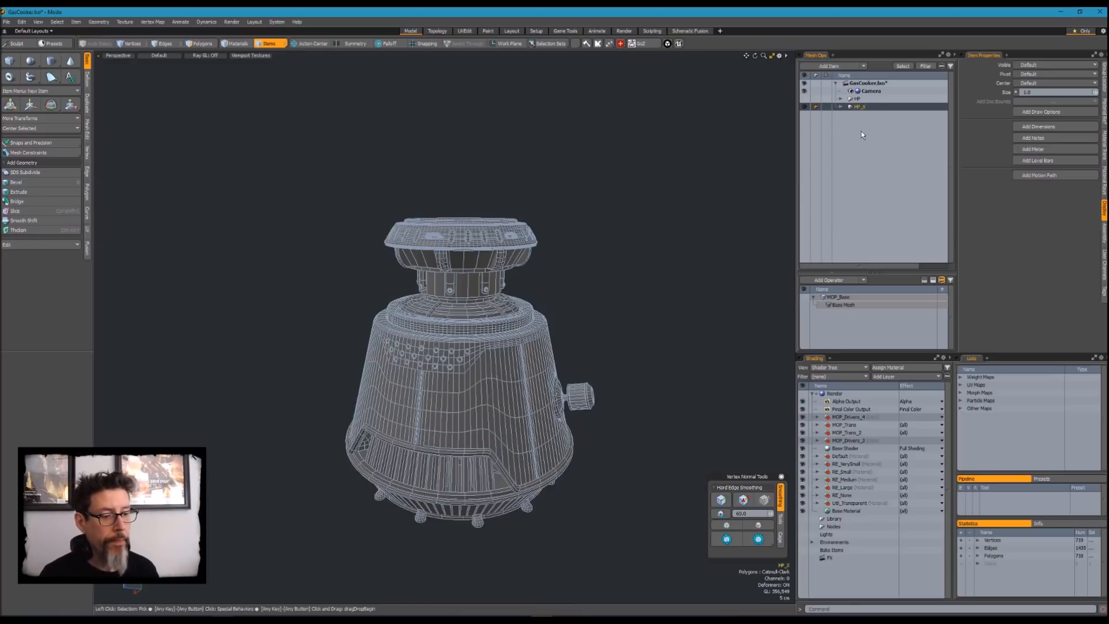
click(862, 133)
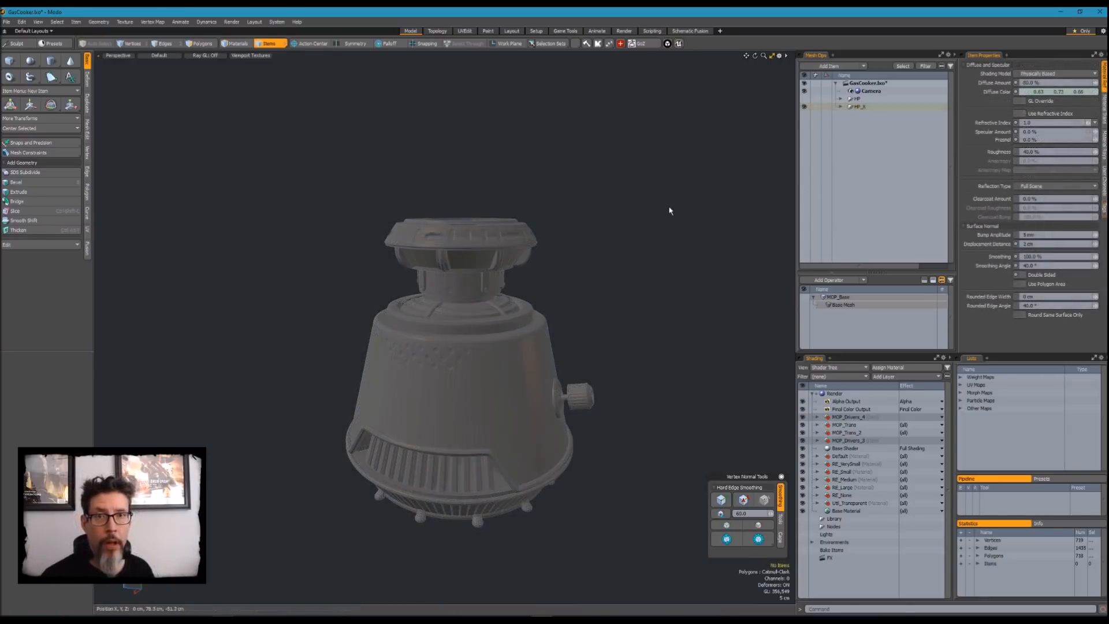
Display the wireframe over the model and expand HP_X and its first BoolBuild folder
alt+drag(668, 213, 604, 294)
key(KP_7)
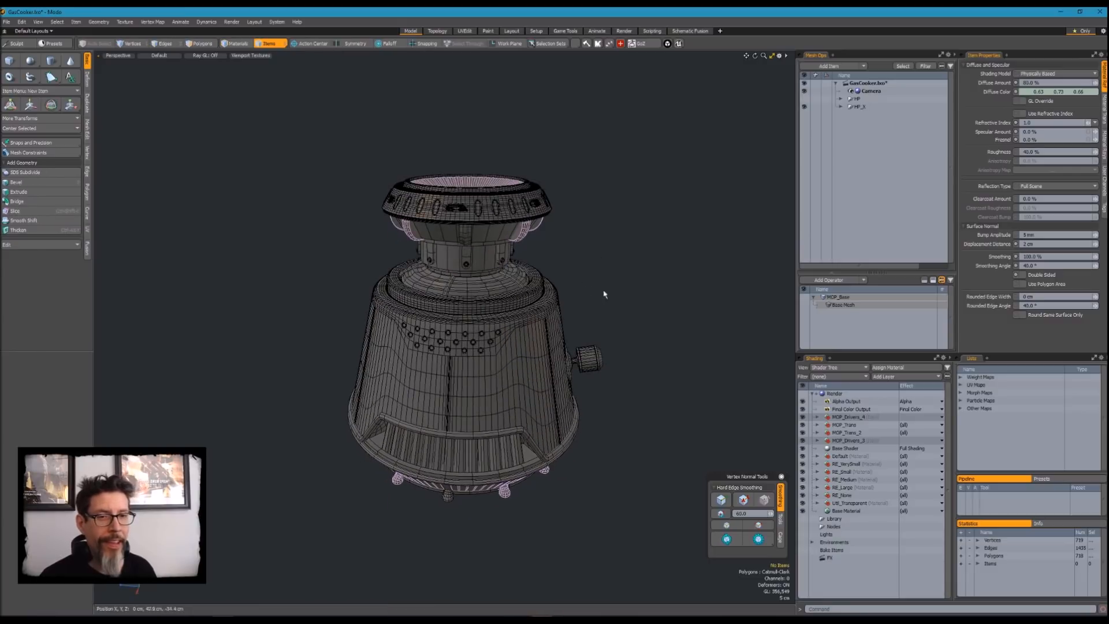
click(841, 106)
scroll(843, 108, down, 1)
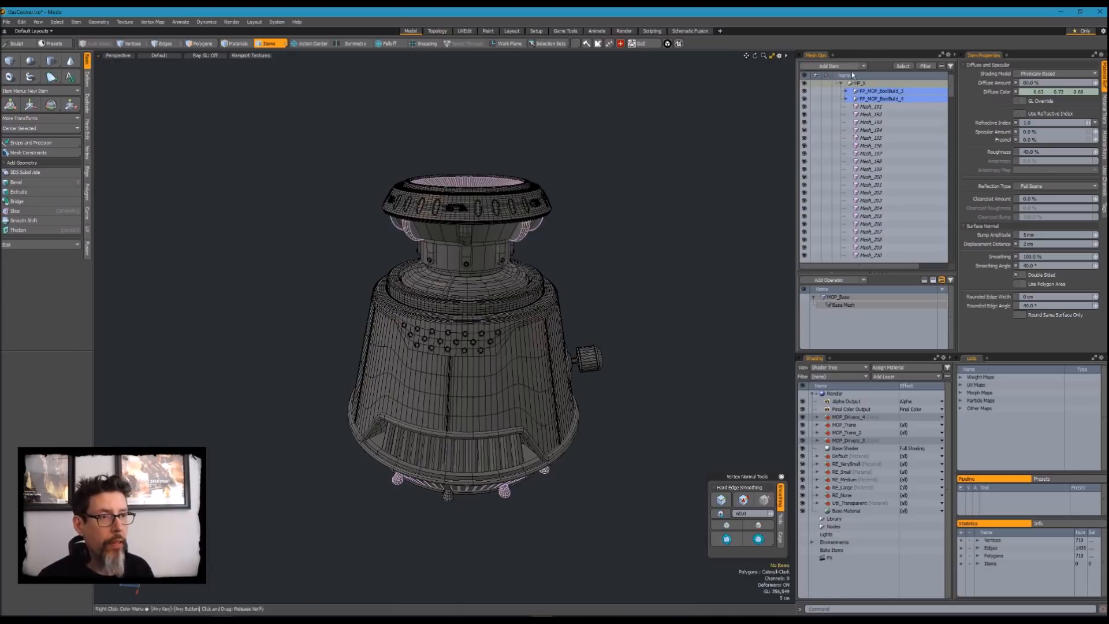
click(846, 90)
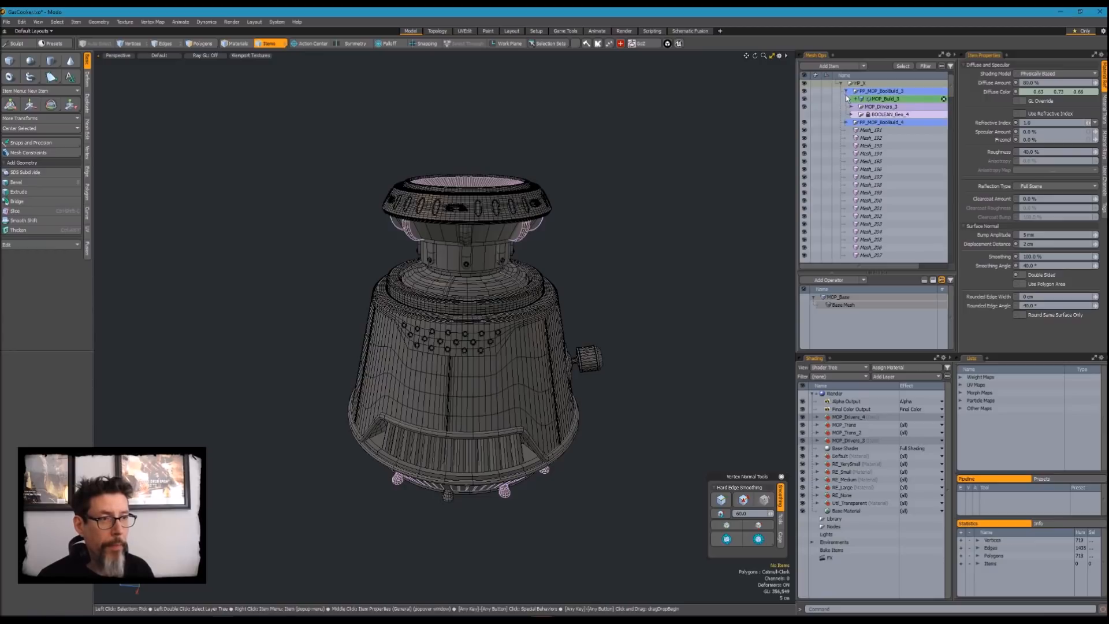
Create a frozen duplicate of MOP_Build_3, the head's boolean mesh, using Duplicate and Freeze
click(880, 99)
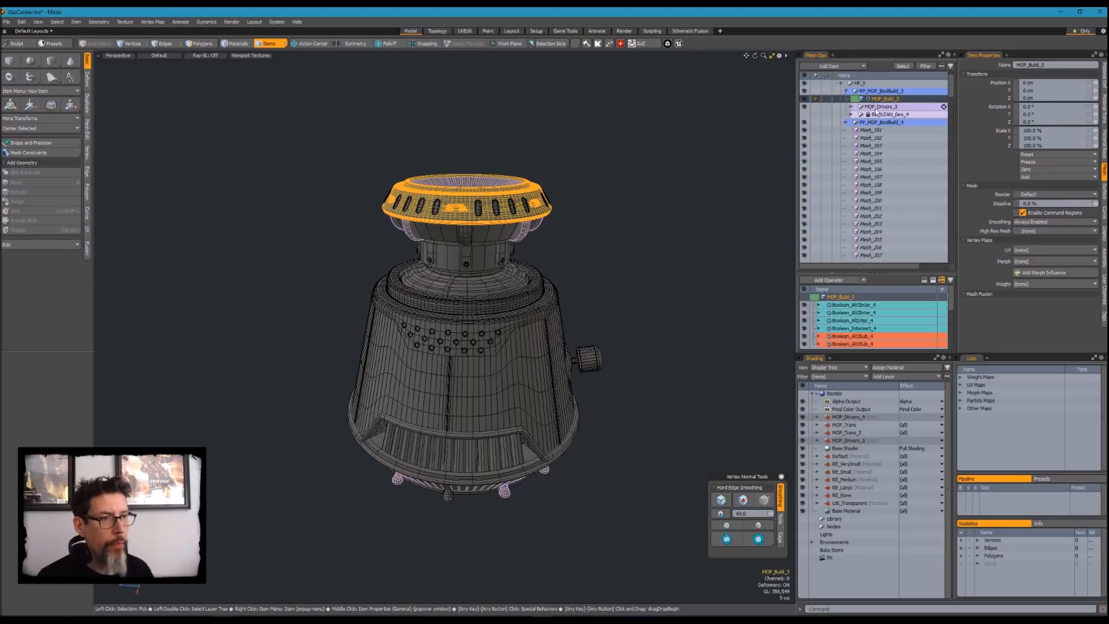
right_click(883, 100)
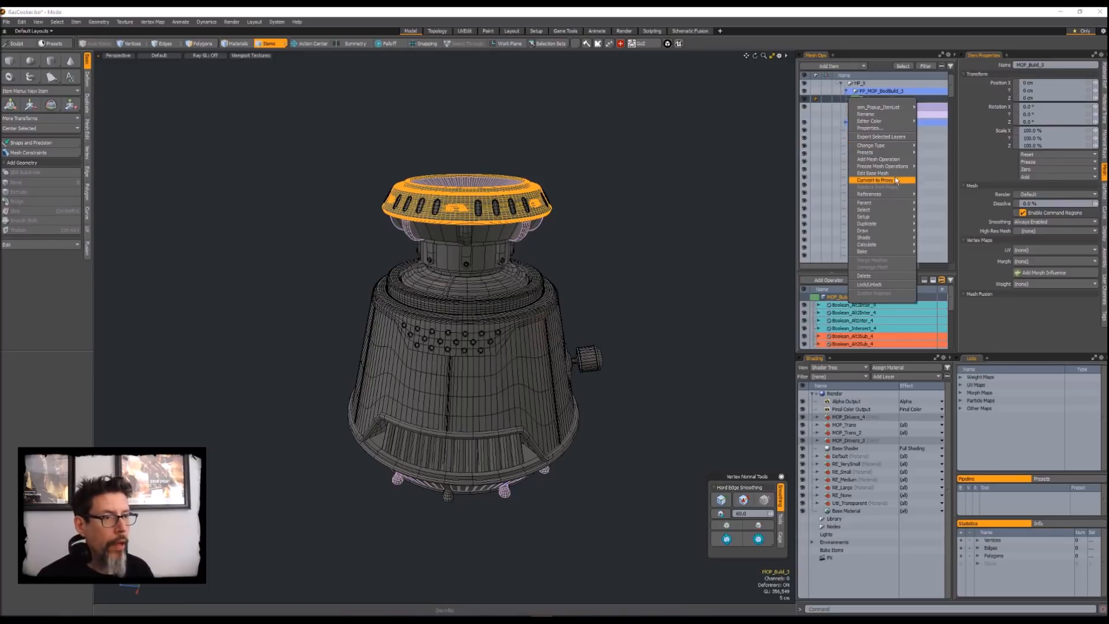
mouse_move(889, 166)
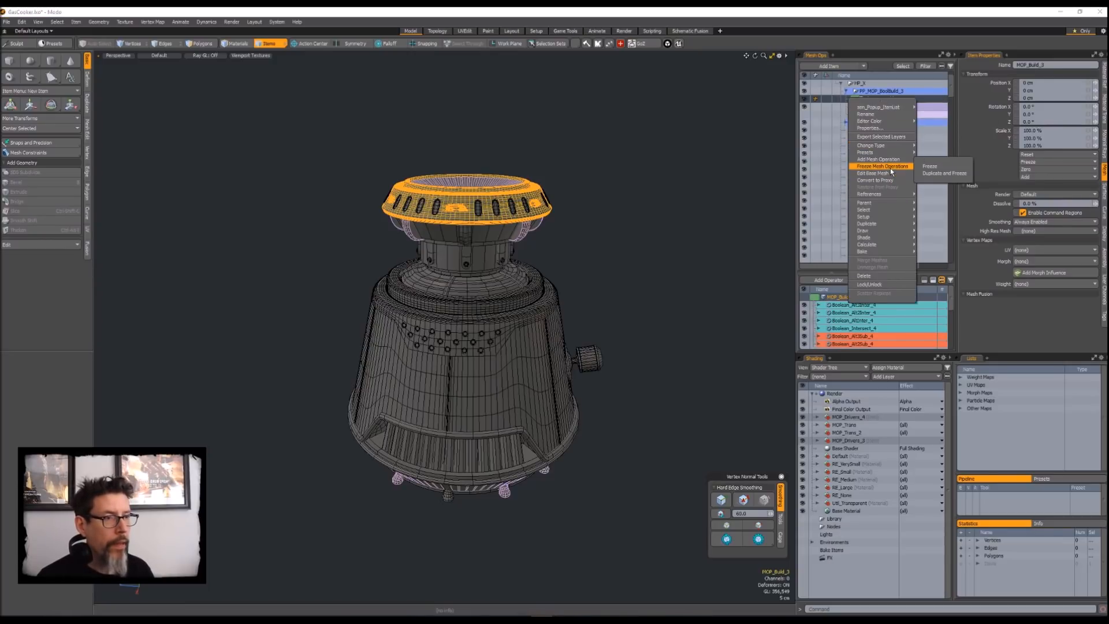
click(936, 173)
Move the frozen head mesh directly under HP_X and delete the first BoolBuild folder with its procedural contents
click(874, 109)
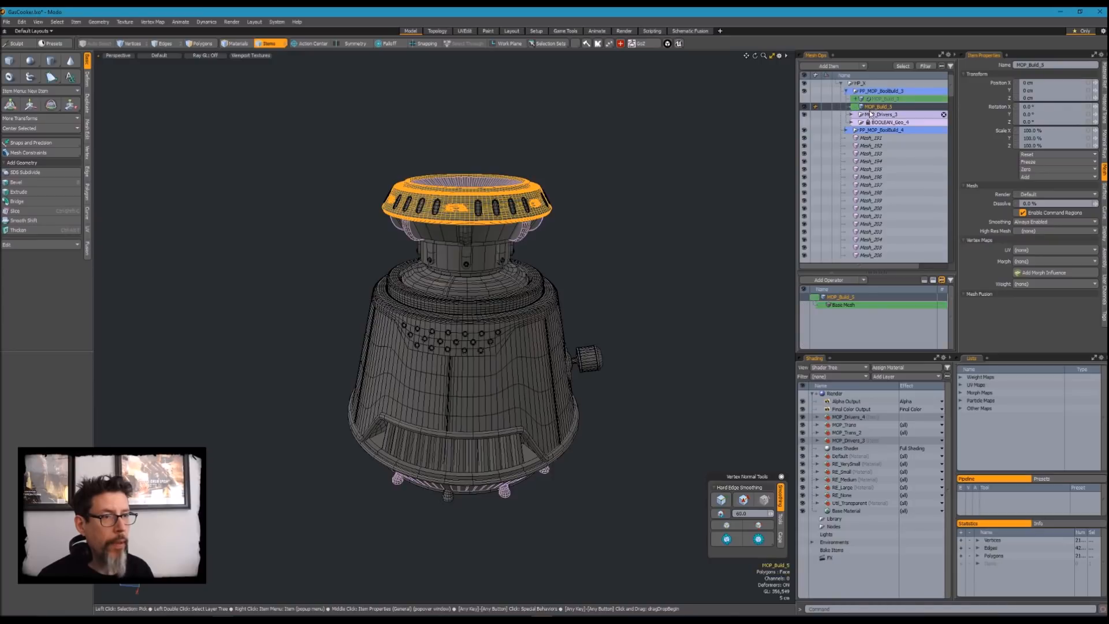
scroll(876, 93, up, 1)
drag(875, 122, 872, 103)
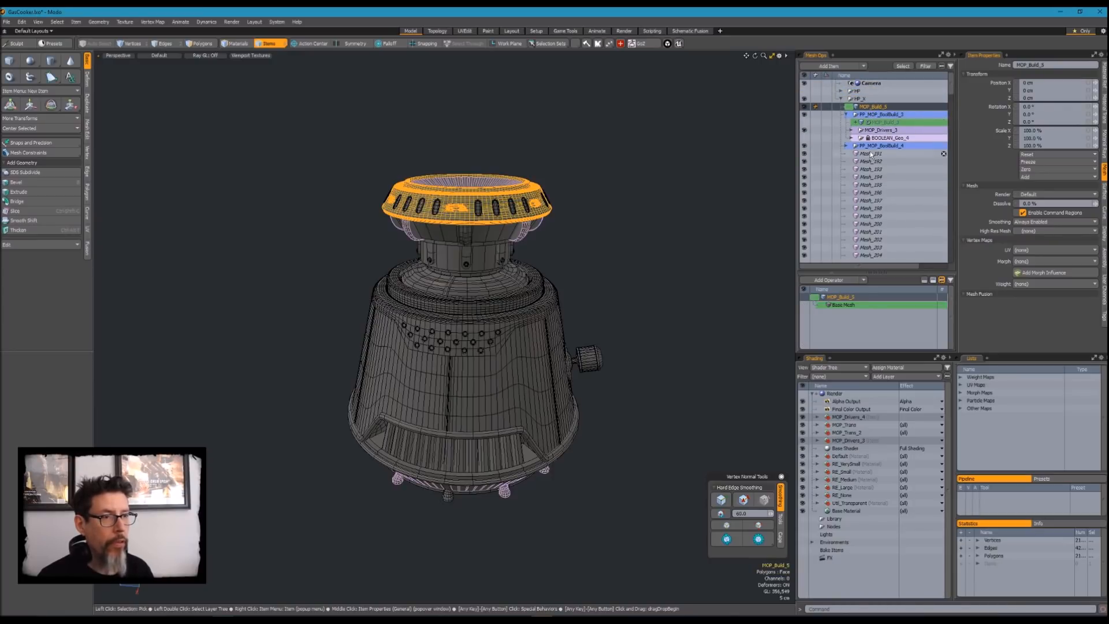
click(886, 115)
key(Delete)
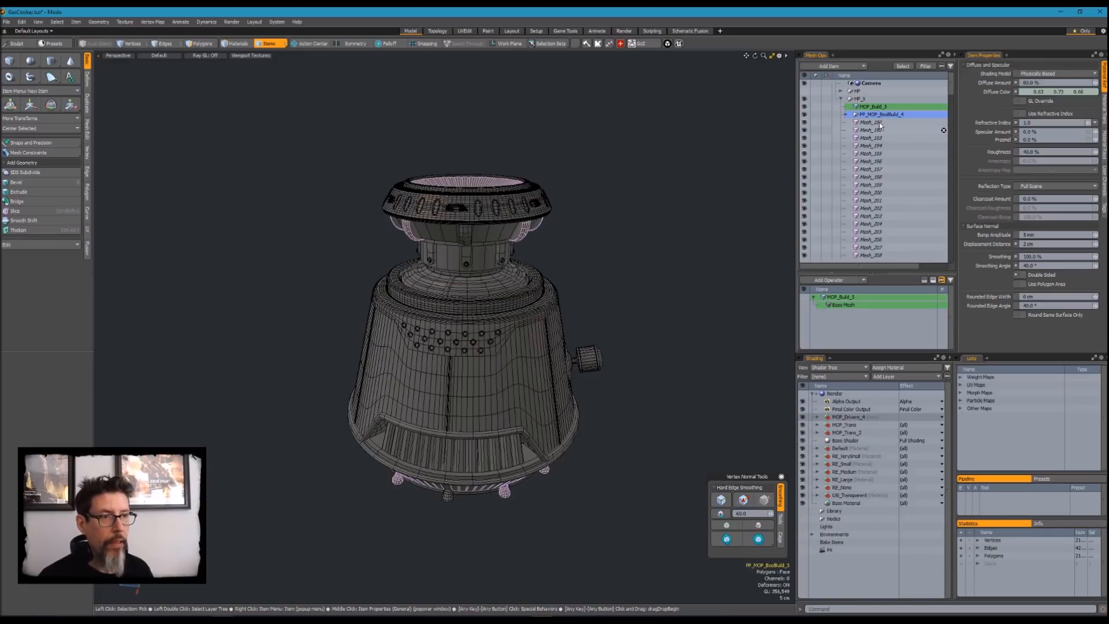
Expand the remaining BoolBuild folder and create a frozen duplicate of its body mesh, MOP_Build_4
click(850, 116)
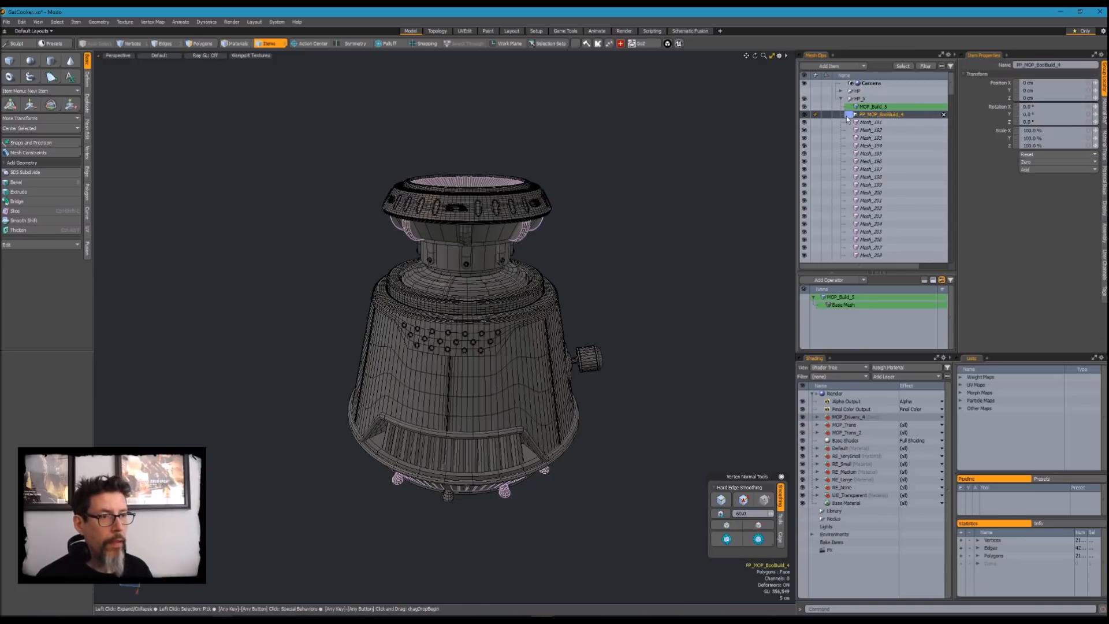
click(846, 114)
click(874, 124)
right_click(844, 126)
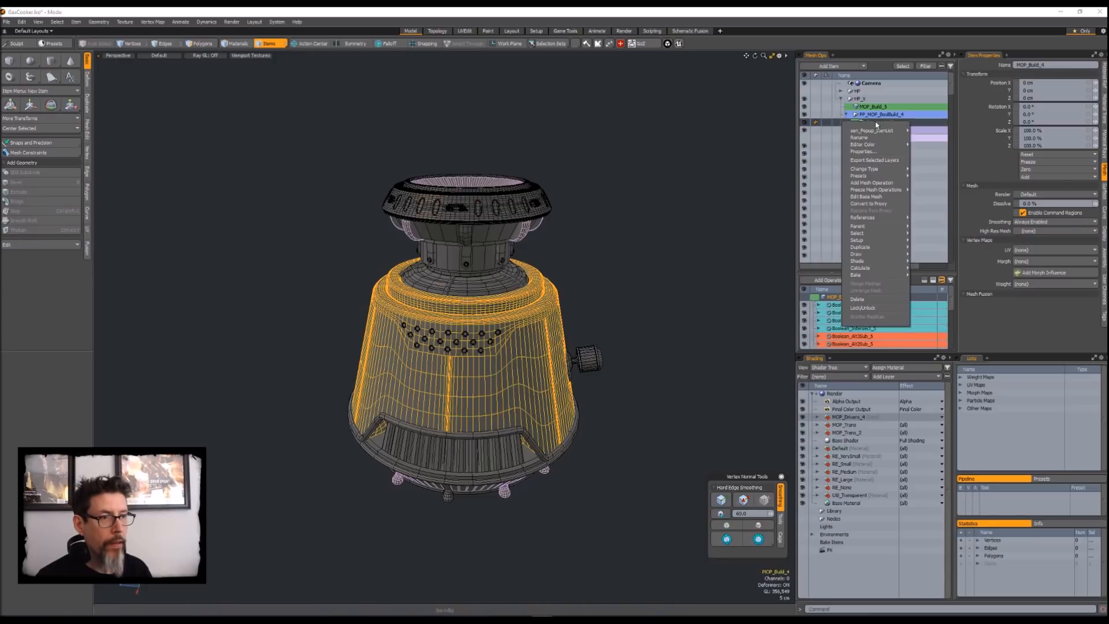
click(923, 190)
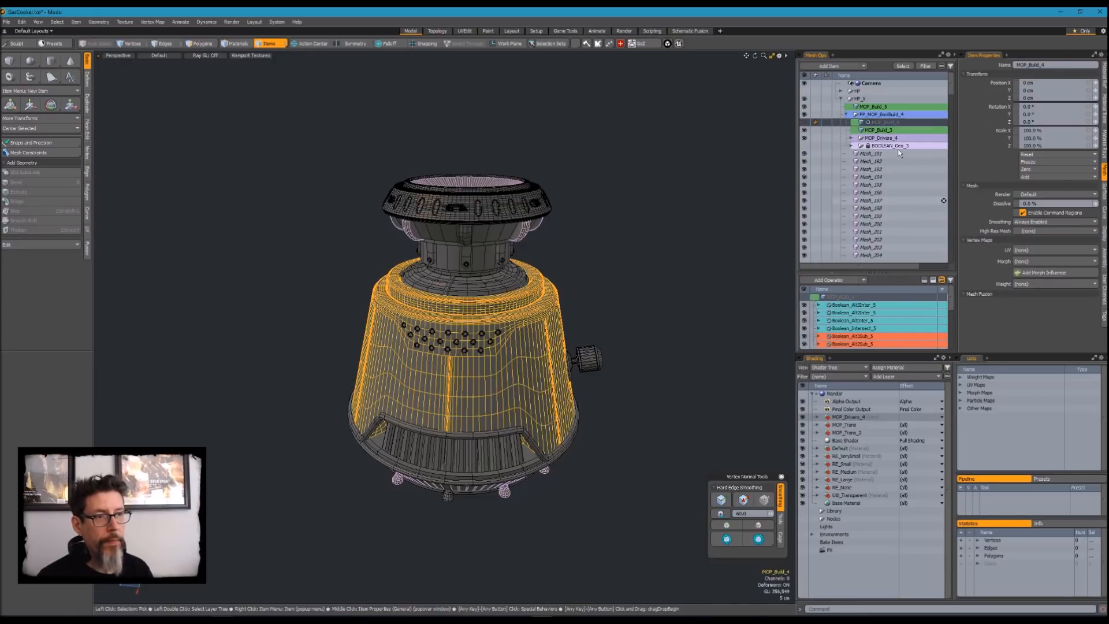
Move the frozen body mesh directly under HP_X and delete the remaining BoolBuild folder
click(869, 130)
drag(871, 130, 871, 112)
click(872, 123)
click(872, 130)
key(Delete)
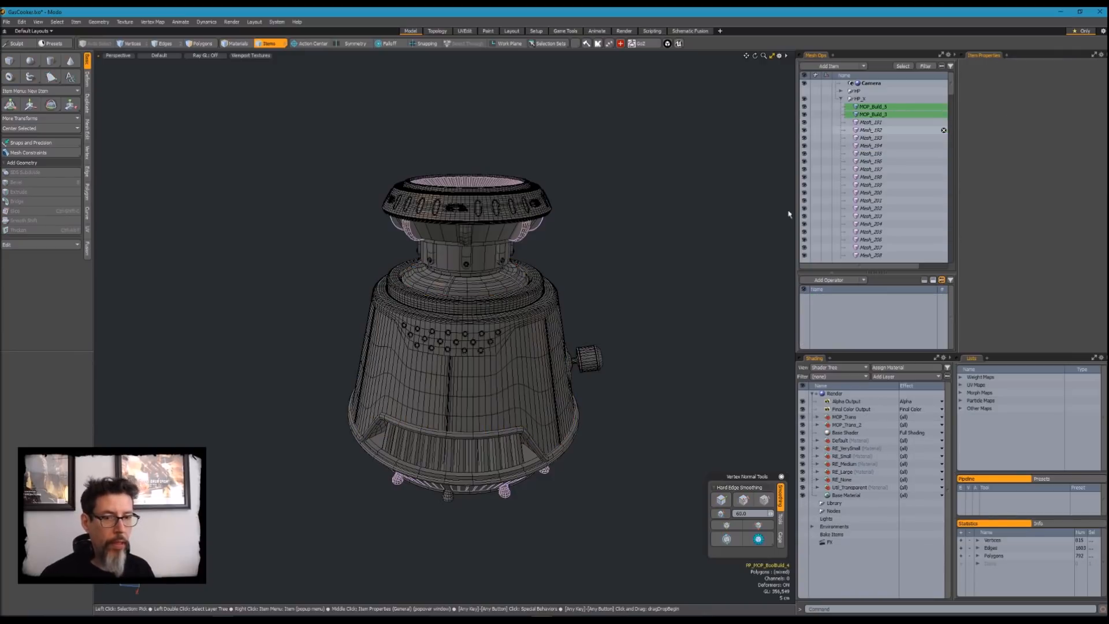
Hide the wireframe overlay so the model shows only shaded surfaces
alt+drag(604, 282, 562, 289)
key(KP_0)
key(KP_0)
key(KP_4)
Select a patch of polygons on the head's outer rim to inspect the frozen geometry, and clear the selection
scroll(540, 216, up, 5)
key(3)
ctrl+alt+click(513, 191)
mouse_move(513, 190)
mouse_down()
mouse_move(508, 157)
mouse_move(586, 213)
mouse_up()
key(w)
key(q)
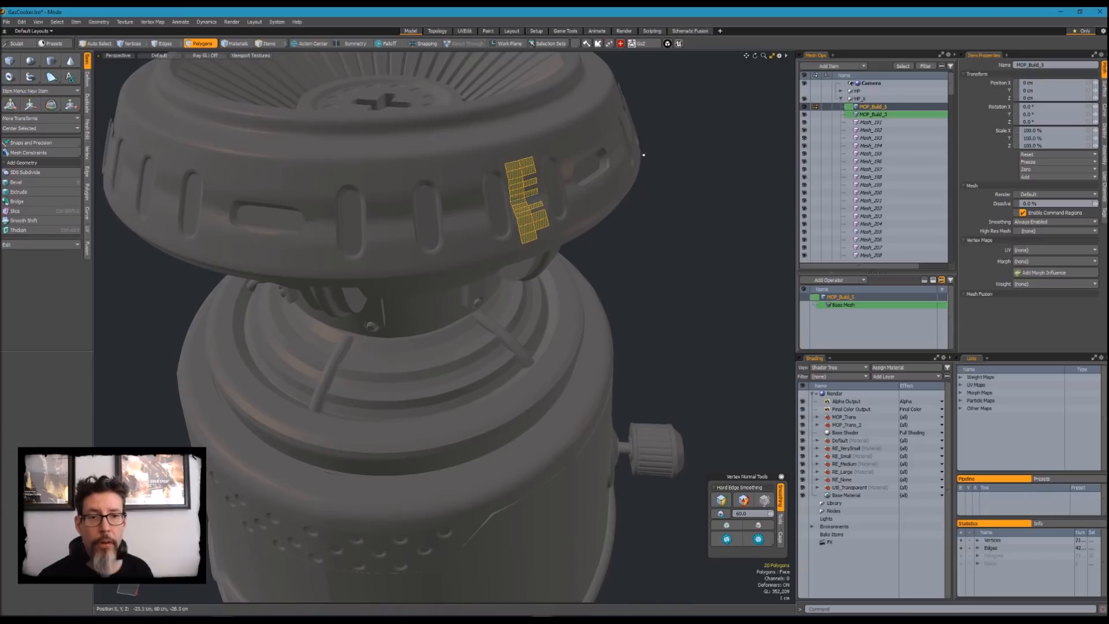
click(646, 149)
Remove the editor color from both frozen MOP_Build meshes in HP_X
alt+drag(606, 250, 600, 214)
scroll(600, 214, down, 5)
mouse_move(555, 284)
alt+shift+mouse_down()
mouse_move(559, 306)
mouse_move(551, 295)
alt+shift+mouse_up()
shift+click(881, 114)
right_click(890, 109)
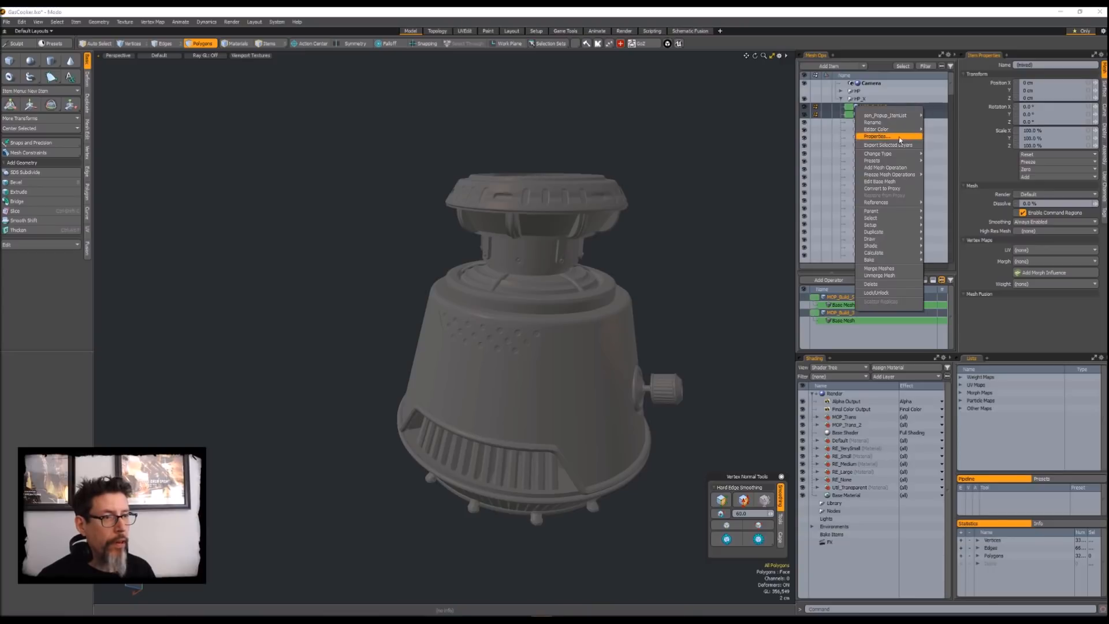
mouse_move(898, 129)
click(942, 130)
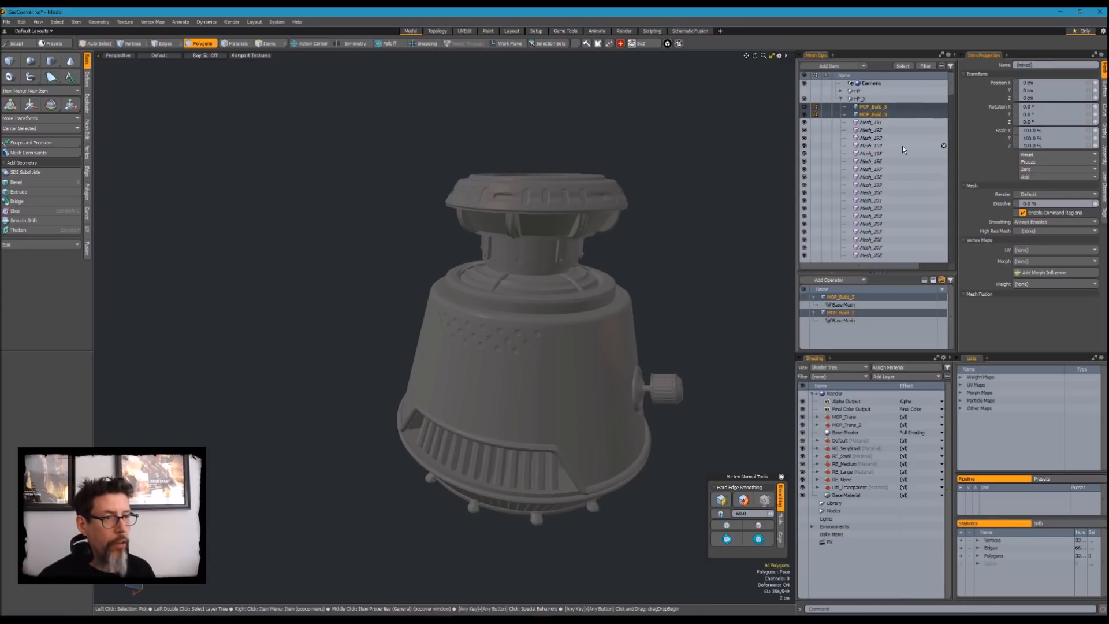
Try selecting the fins inside the head's dish together with the frozen head mesh, and clear the selection
click(902, 145)
alt+drag(618, 248, 611, 271)
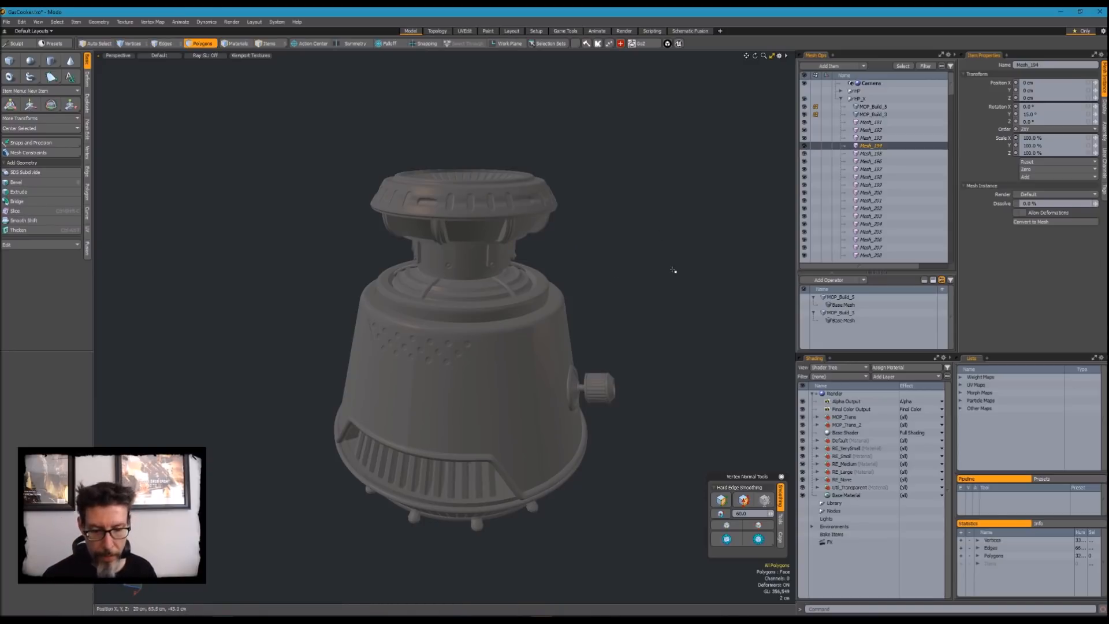
key(5)
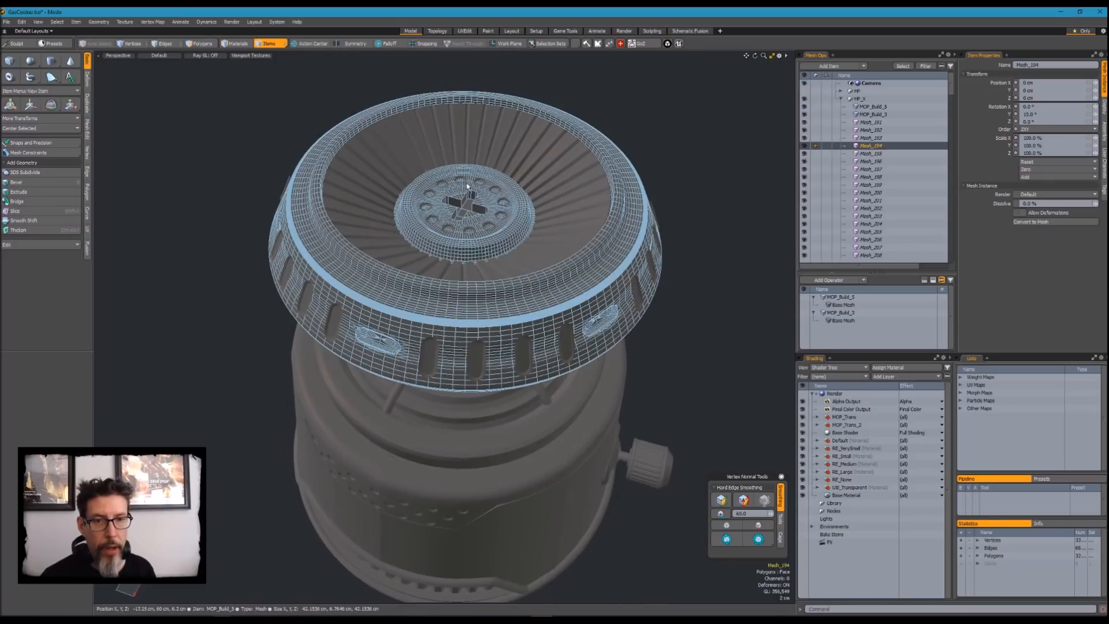
click(471, 142)
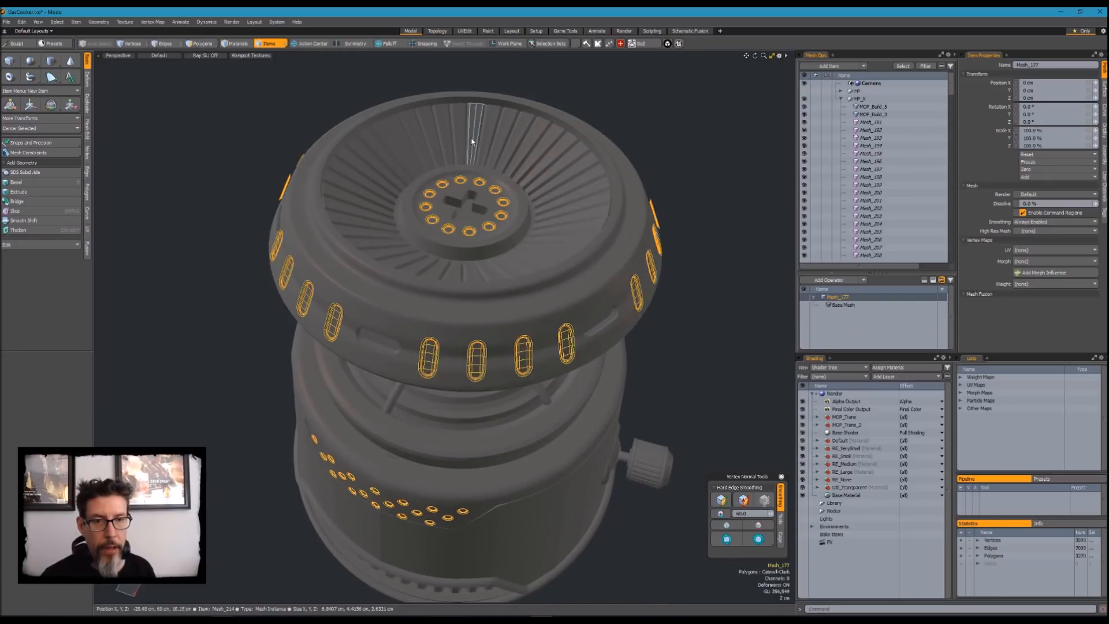
click(459, 165)
alt+drag(477, 191, 502, 177)
shift+click(480, 154)
mouse_move(479, 135)
shift+mouse_down()
mouse_move(550, 212)
mouse_move(473, 267)
mouse_move(360, 216)
mouse_move(478, 98)
shift+mouse_up()
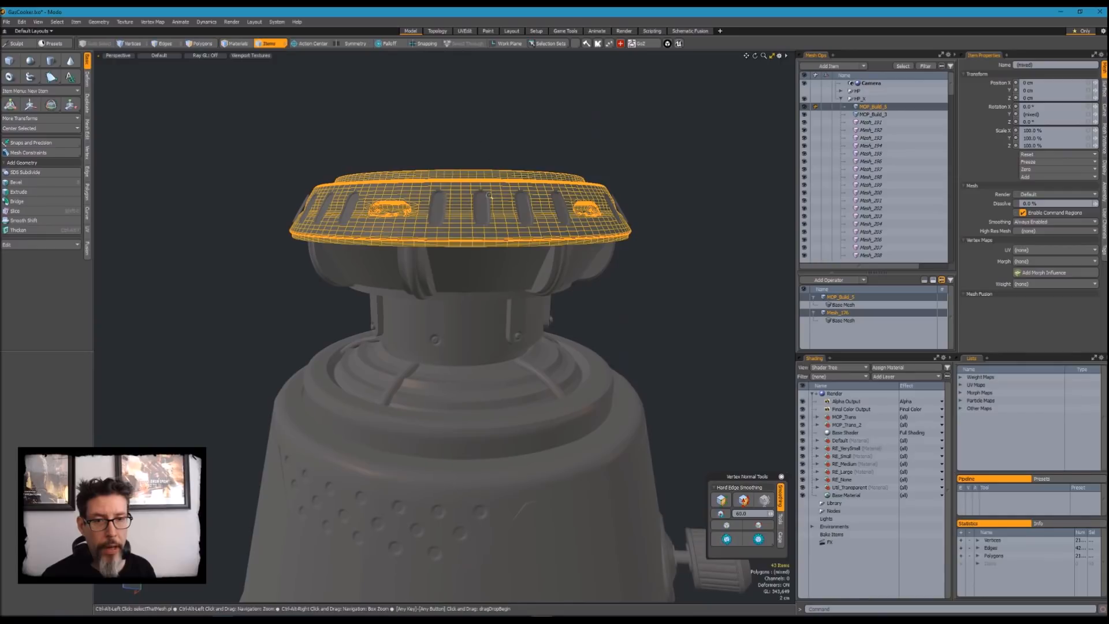
shift+click(441, 211)
ctrl+alt+drag(522, 210, 481, 259)
key(Escape)
Try deleting the Mesh_177 polygons that form the slots on the head's rim, and undo the deletion
click(471, 233)
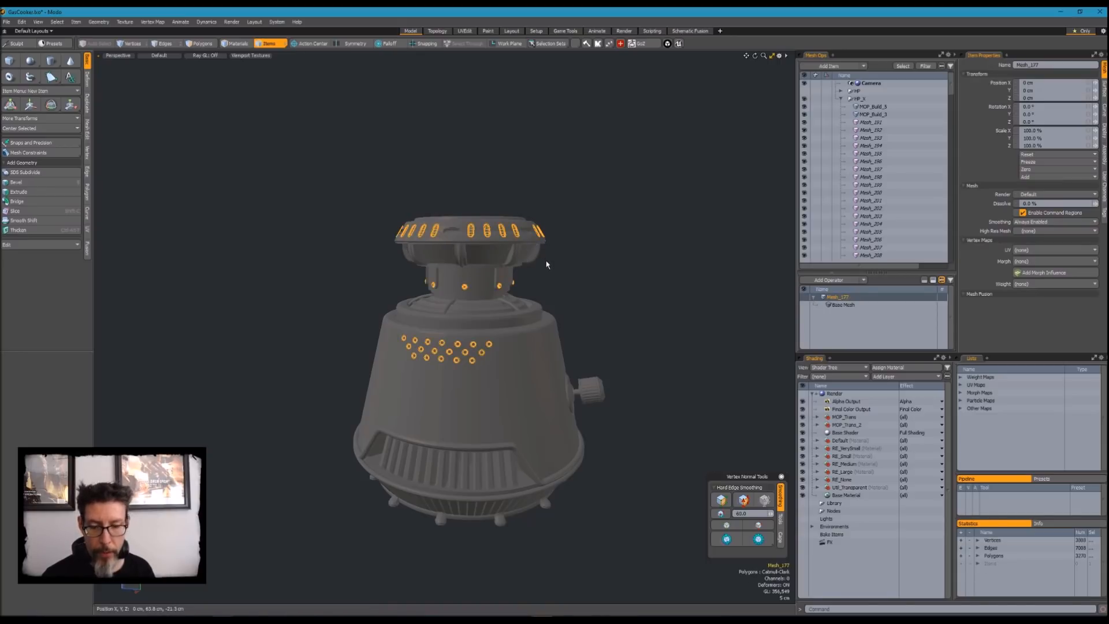
key(3)
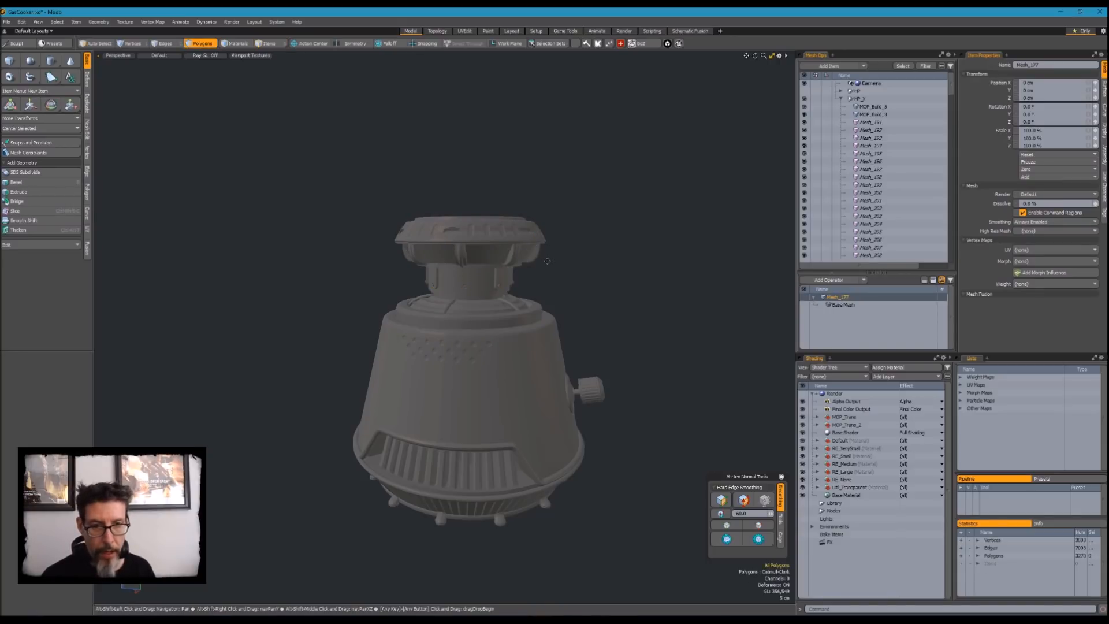
mouse_move(576, 258)
right_down()
mouse_move(586, 139)
mouse_move(550, 224)
right_up()
alt+drag(558, 202, 541, 255)
key(Delete)
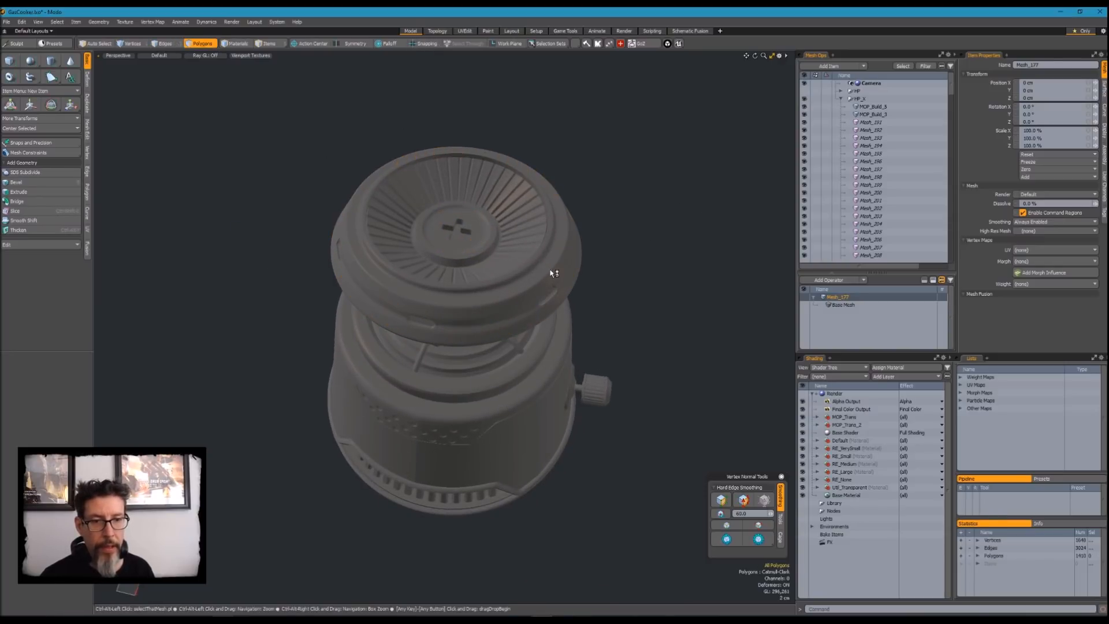
ctrl+alt+click(553, 272)
key(ctrl+z)
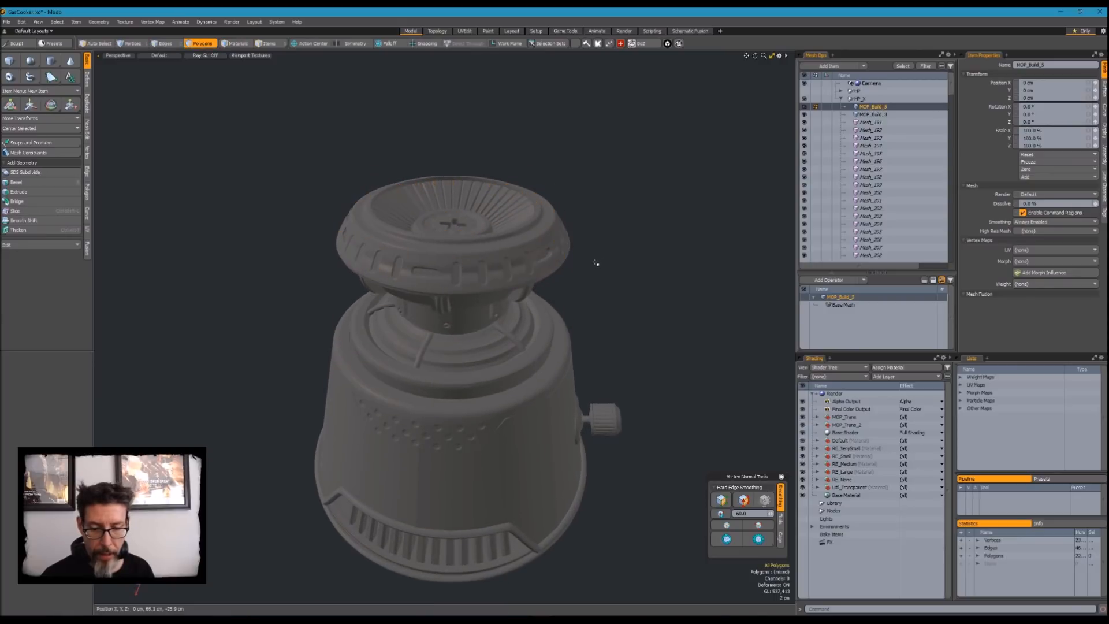
Select the frozen head mesh together with the fins inside its dish and the head's other parts as items
key(5)
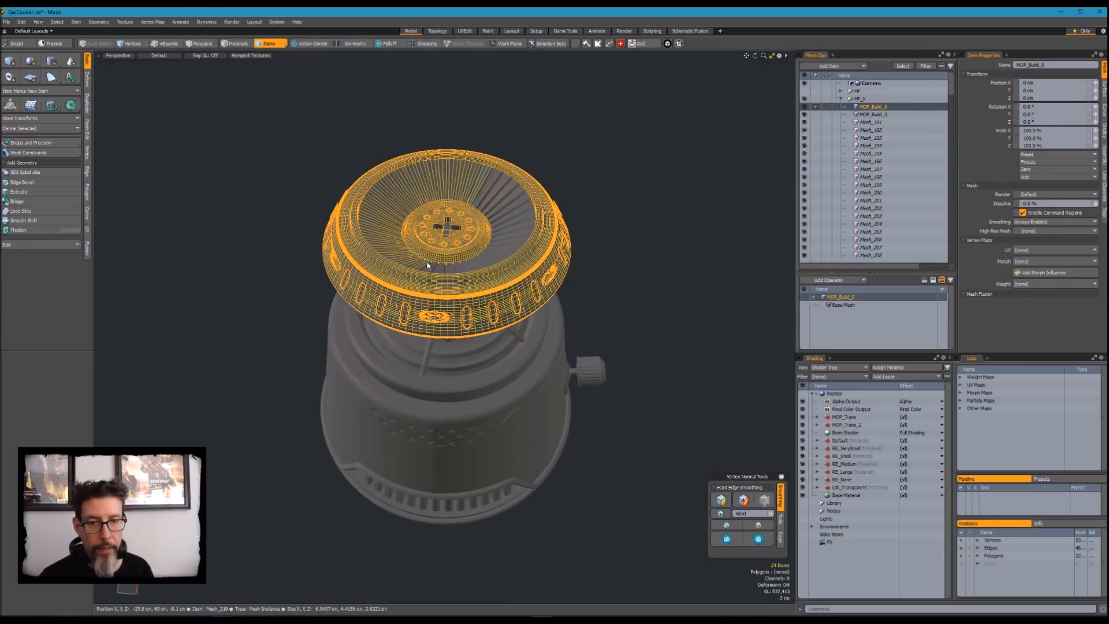
mouse_move(427, 265)
shift+mouse_down()
mouse_move(490, 258)
mouse_move(480, 189)
mouse_move(501, 249)
mouse_move(516, 107)
mouse_move(471, 121)
mouse_move(477, 99)
mouse_move(466, 197)
mouse_move(458, 216)
mouse_move(453, 185)
mouse_move(434, 246)
mouse_move(434, 219)
mouse_move(453, 223)
shift+mouse_up()
shift+click(444, 264)
shift+click(452, 257)
shift+click(522, 268)
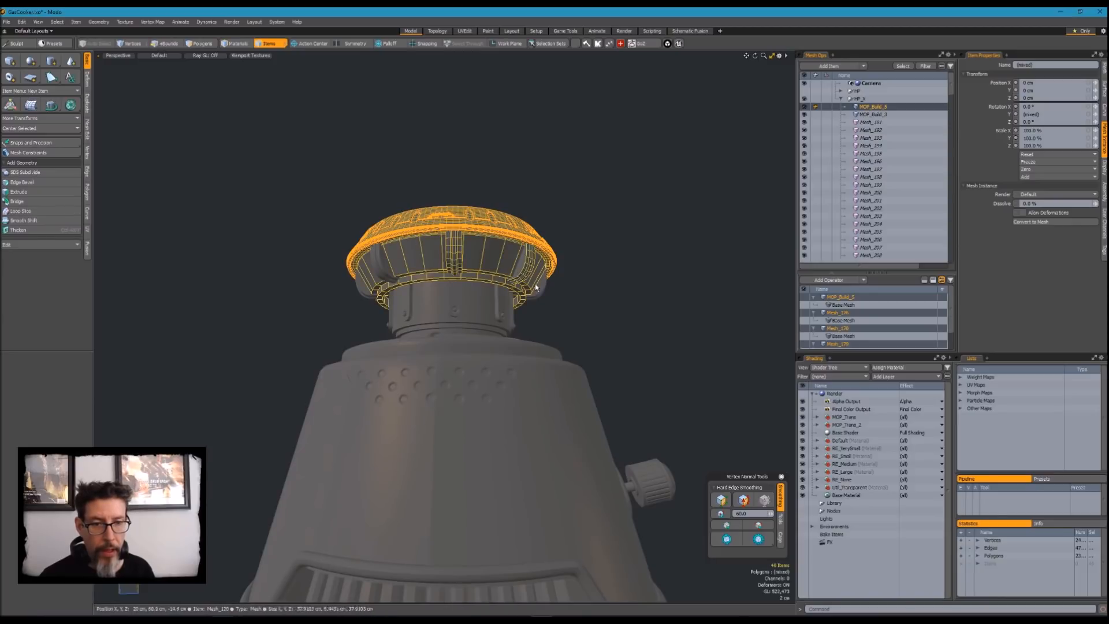
Add the remaining ribs around the underside of the head to the item selection
shift+click(534, 282)
shift+click(382, 269)
shift+click(364, 290)
alt+drag(355, 243, 399, 246)
shift+click(315, 245)
alt+drag(316, 245, 351, 236)
shift+click(277, 238)
shift+click(262, 258)
alt+drag(270, 247, 353, 261)
Move the selected head assembly straight up about 29.8 cm, clear of the neck
ctrl+alt+drag(566, 274, 528, 278)
key(y)
drag(547, 334, 529, 234)
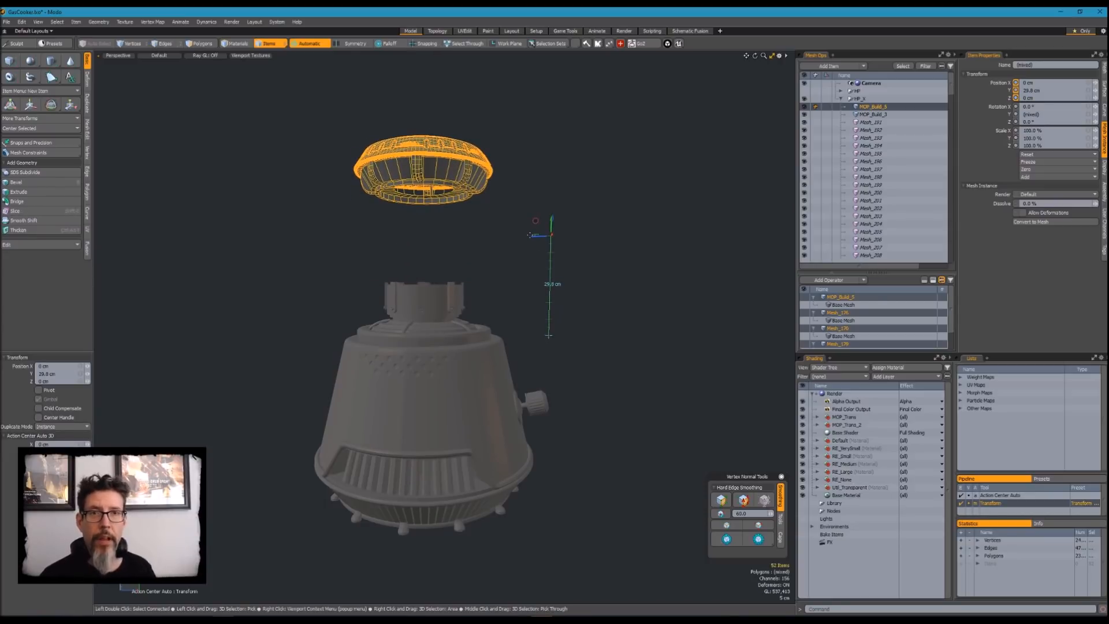
alt+drag(505, 216, 509, 235)
key(q)
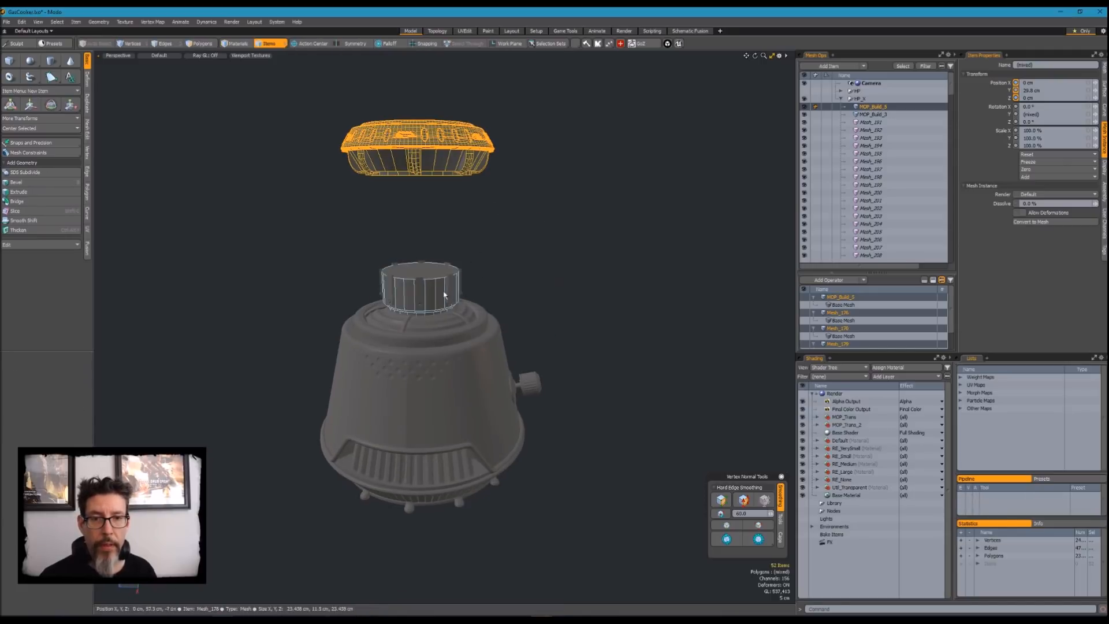
Clear the selection and examine the meshes that make up the neck and its vertical clips
click(435, 261)
scroll(436, 262, up, 3)
alt+drag(442, 262, 414, 188)
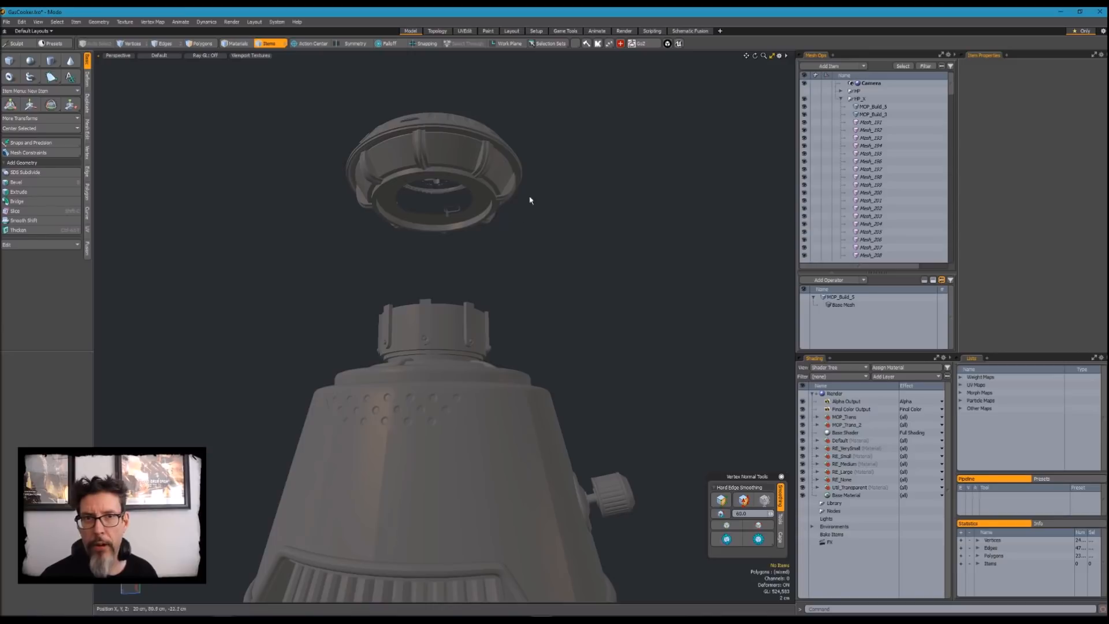
alt+drag(550, 192, 502, 237)
click(424, 333)
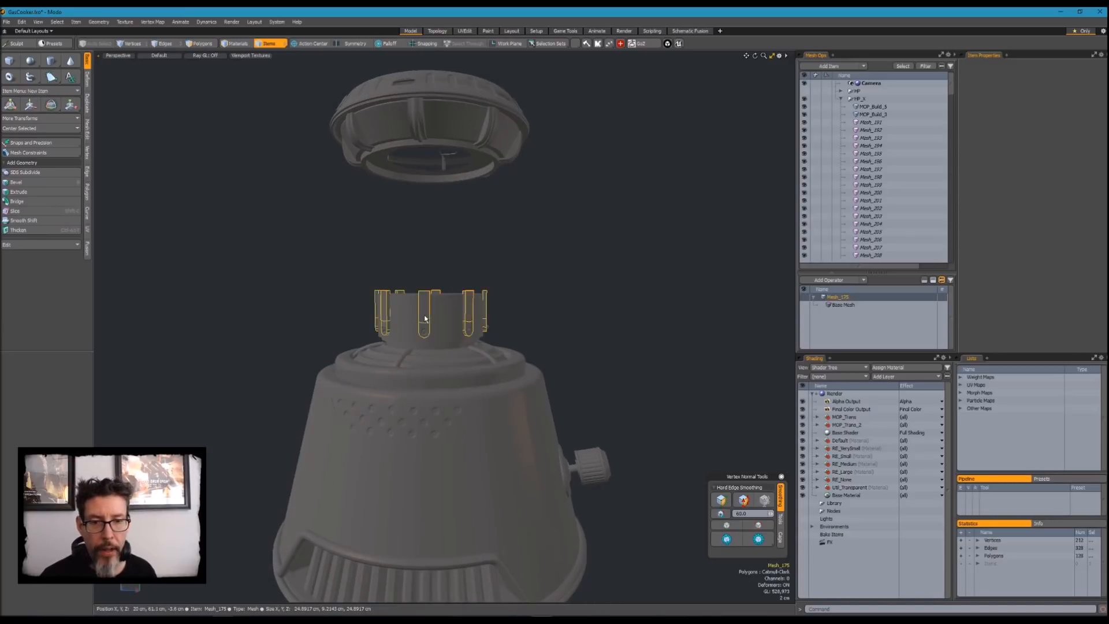
click(424, 334)
key(3)
right_drag(486, 345, 347, 328)
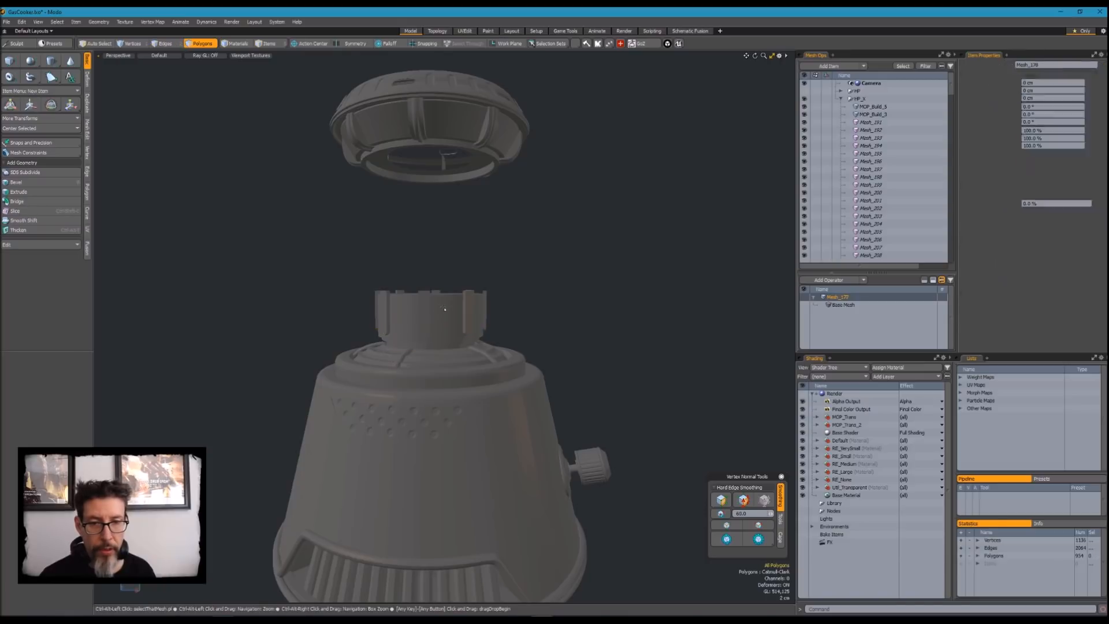
key(h)
key(5)
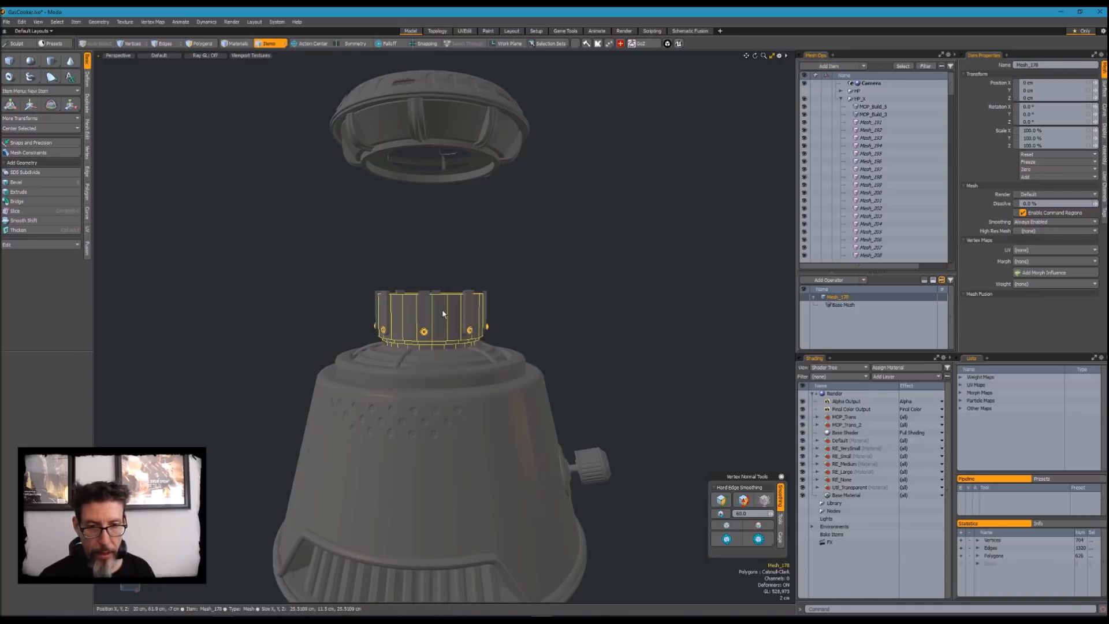
Select the neck mesh together with its vertical clips and move them up, off the top of the body
shift+click(423, 332)
alt+drag(427, 330, 524, 234)
key(w)
alt+drag(537, 292, 434, 292)
key(space)
Move the ribbed control knob outward along Z, away from the body
alt+drag(441, 418, 381, 298)
click(479, 280)
scroll(504, 261, up, 4)
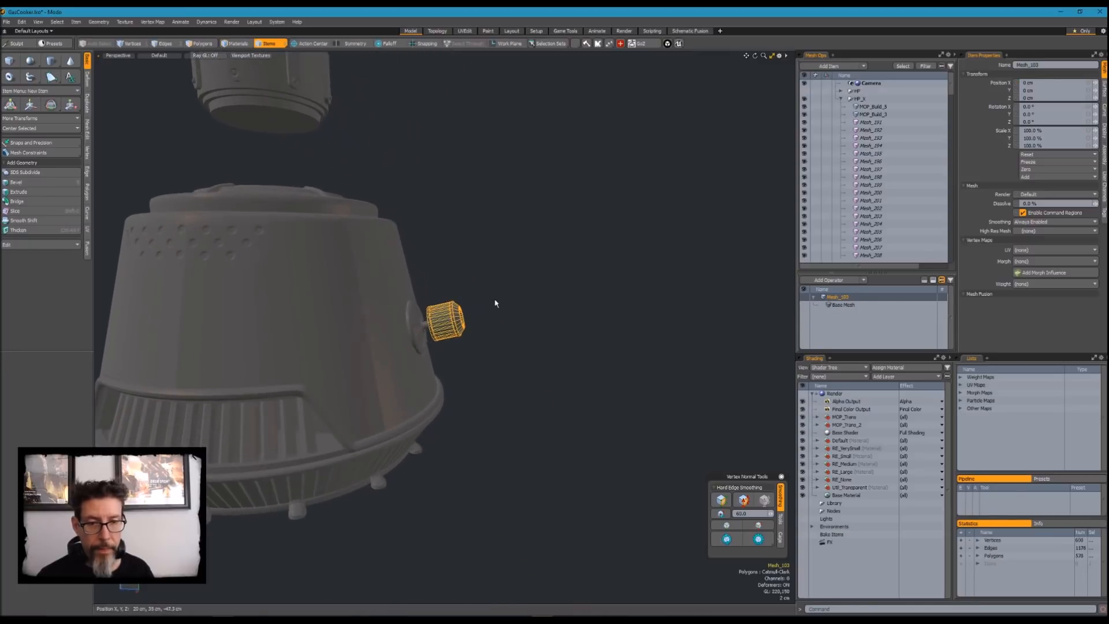
key(w)
drag(455, 276, 648, 271)
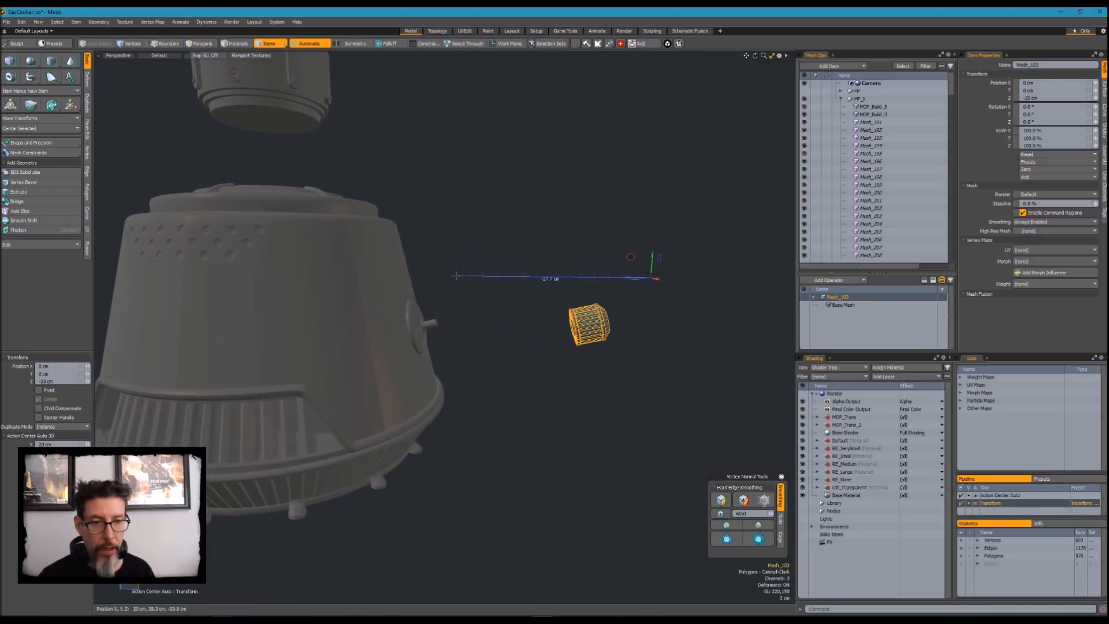
key(space)
Move the knob's collar and shaft mesh outward along Z about 12 cm, out of the body's recess
click(433, 325)
key(w)
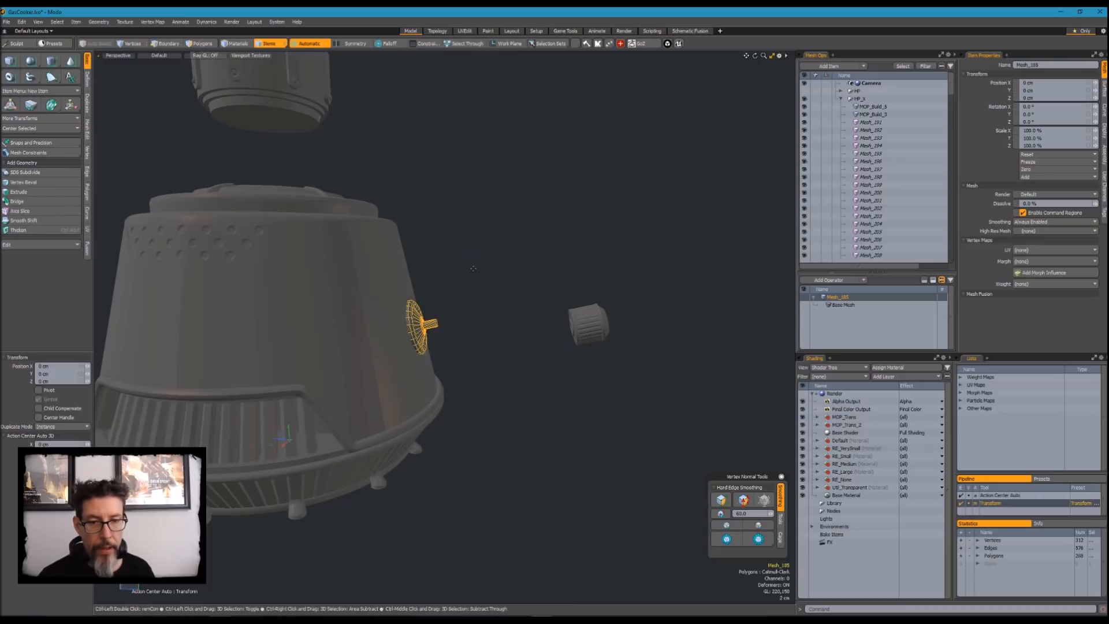
drag(464, 268, 517, 267)
ctrl+alt+drag(504, 321, 566, 332)
alt+shift+drag(566, 332, 395, 417)
Select the shaft's polygons and move them outward so they float between the collar disc and the knob
key(space)
key(3)
double_click(522, 304)
key(w)
key(space)
click(603, 315)
key(Delete)
alt+drag(456, 384, 496, 419)
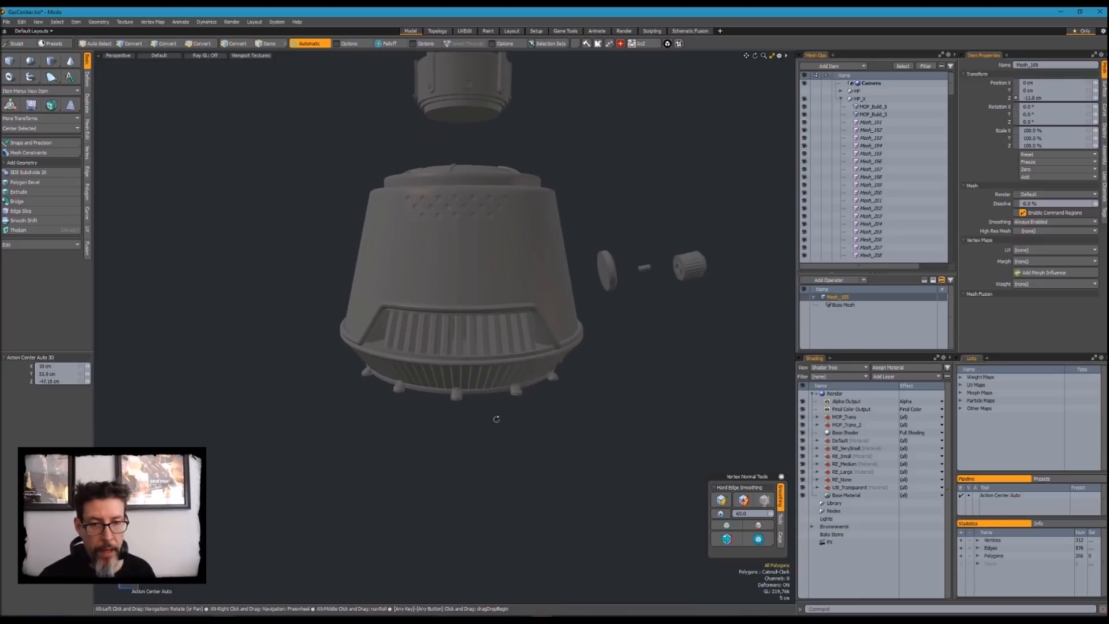
Show the wireframe over the shaded model and select the source foot mesh beneath the base
key(5)
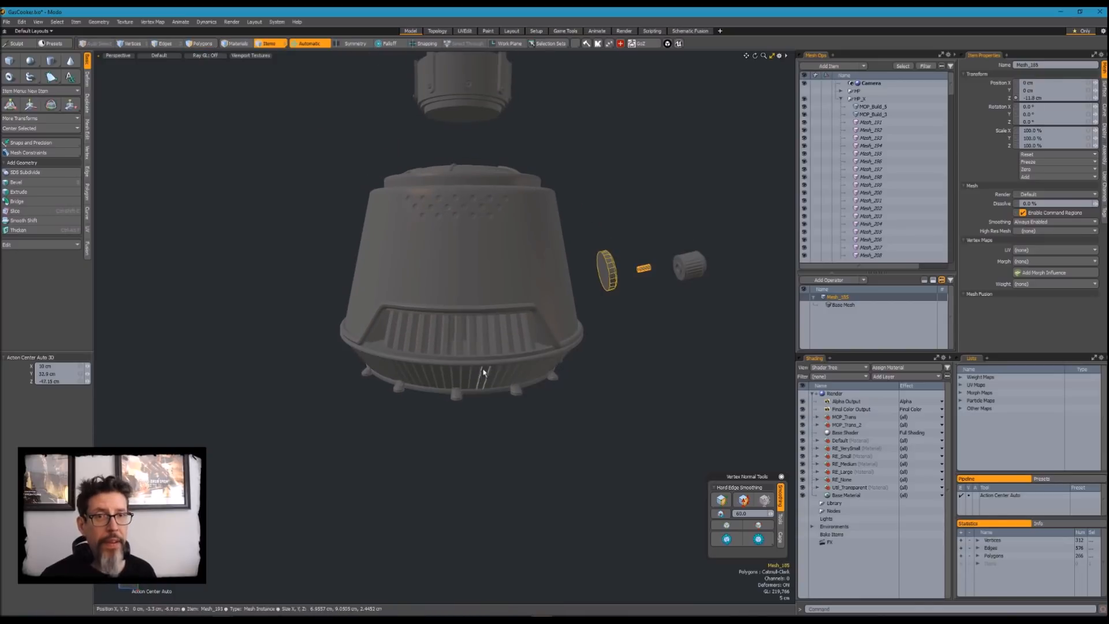
mouse_move(454, 392)
ctrl+alt+mouse_down()
mouse_move(509, 379)
mouse_move(469, 382)
ctrl+alt+mouse_up()
alt+shift+drag(469, 382, 470, 448)
click(541, 432)
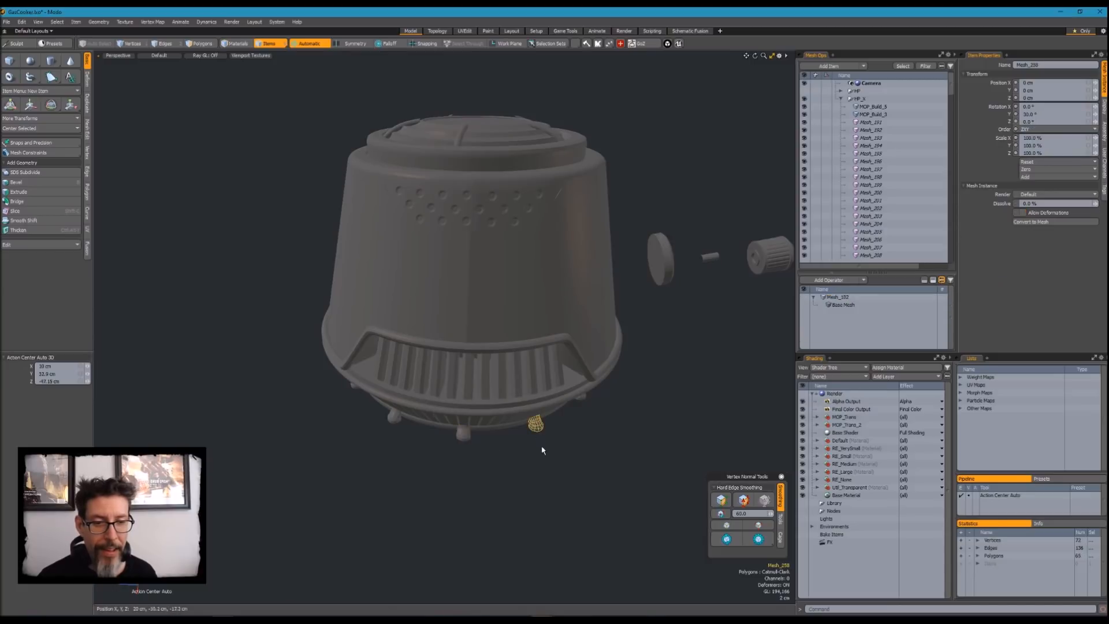
key(8)
alt+drag(547, 458, 425, 462)
click(555, 448)
click(474, 444)
Inspect the base's instanced feet and ribs from several angles, and clear the selection
alt+drag(523, 372, 532, 468)
alt+drag(554, 338, 527, 388)
alt+shift+drag(527, 388, 527, 225)
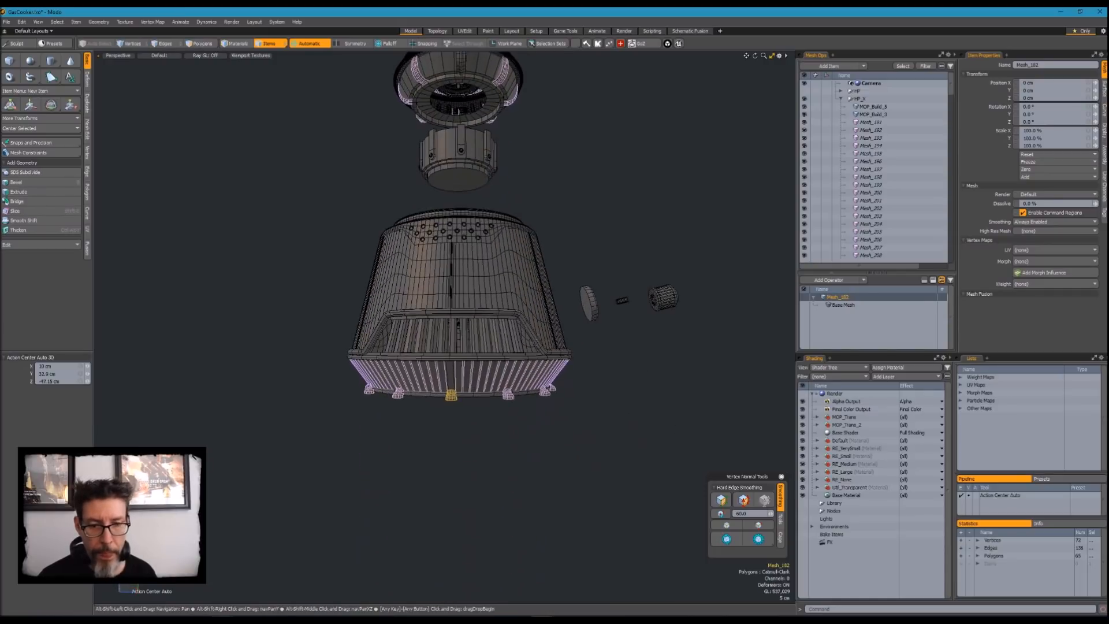
alt+drag(528, 436, 535, 473)
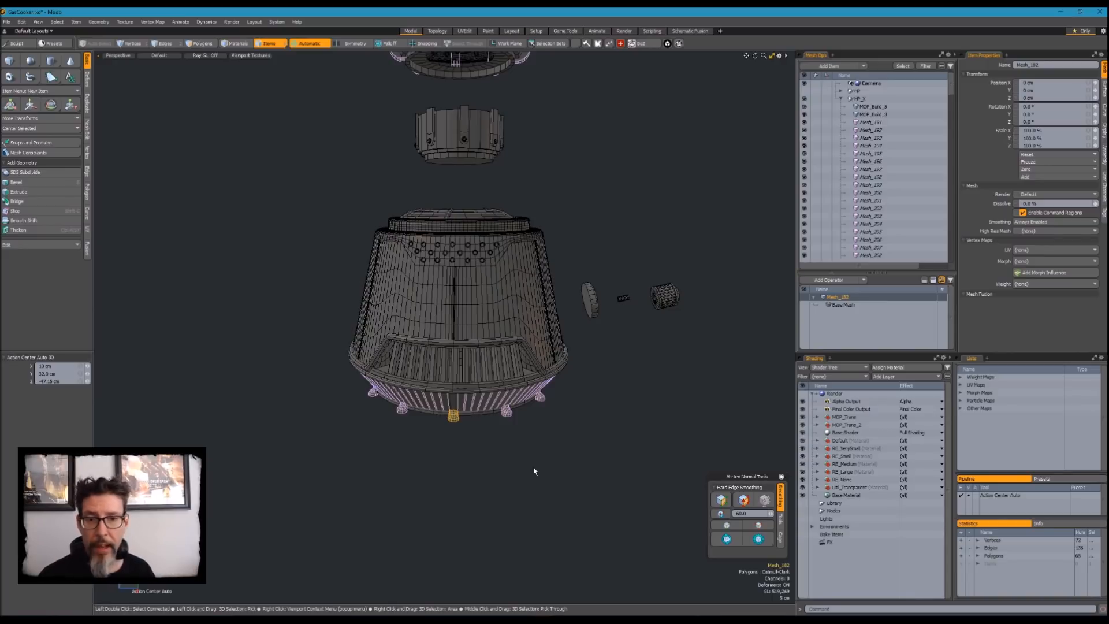
alt+shift+drag(598, 296, 609, 236)
click(522, 225)
alt+drag(578, 312, 537, 361)
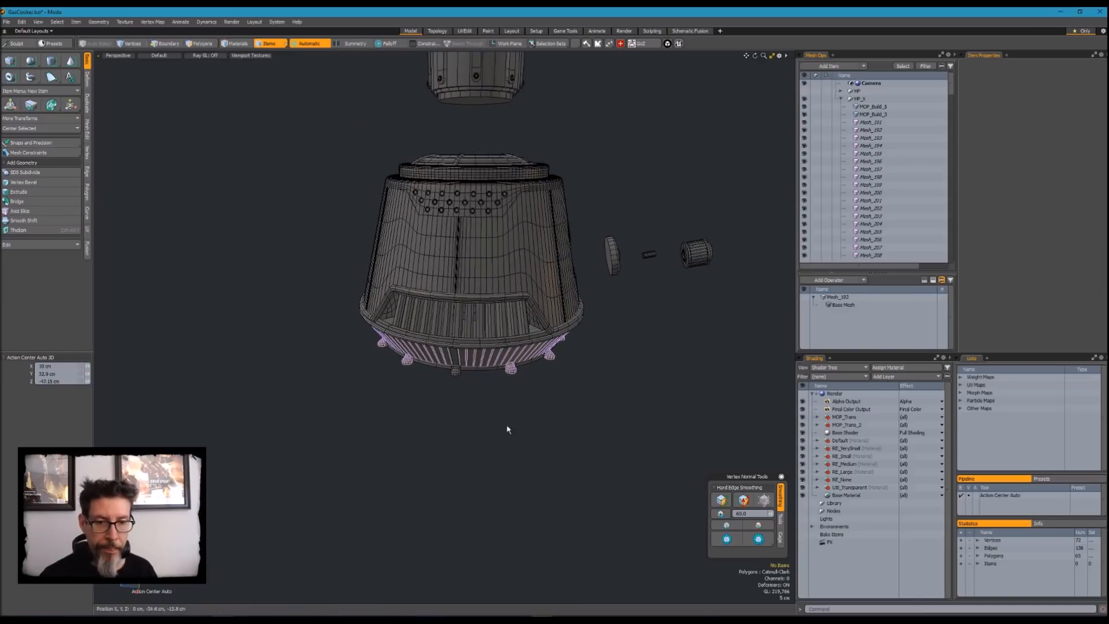
alt+drag(534, 403, 551, 366)
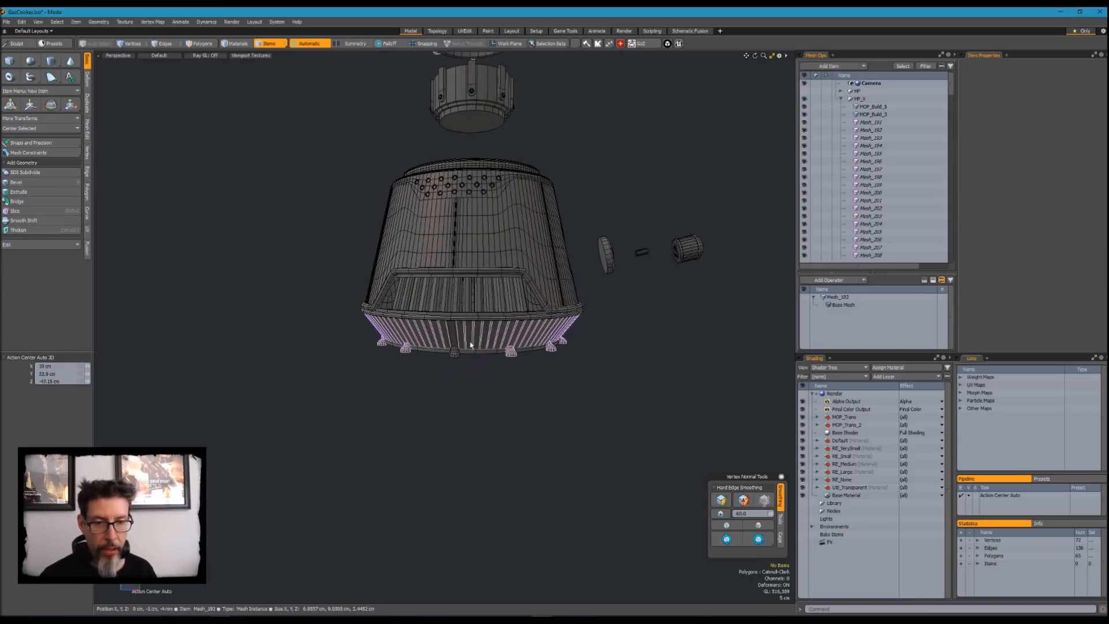
Select the source foot and base plate as items, and add the first feet and rib instances around the base
alt+drag(470, 345, 482, 340)
click(466, 322)
shift+click(462, 324)
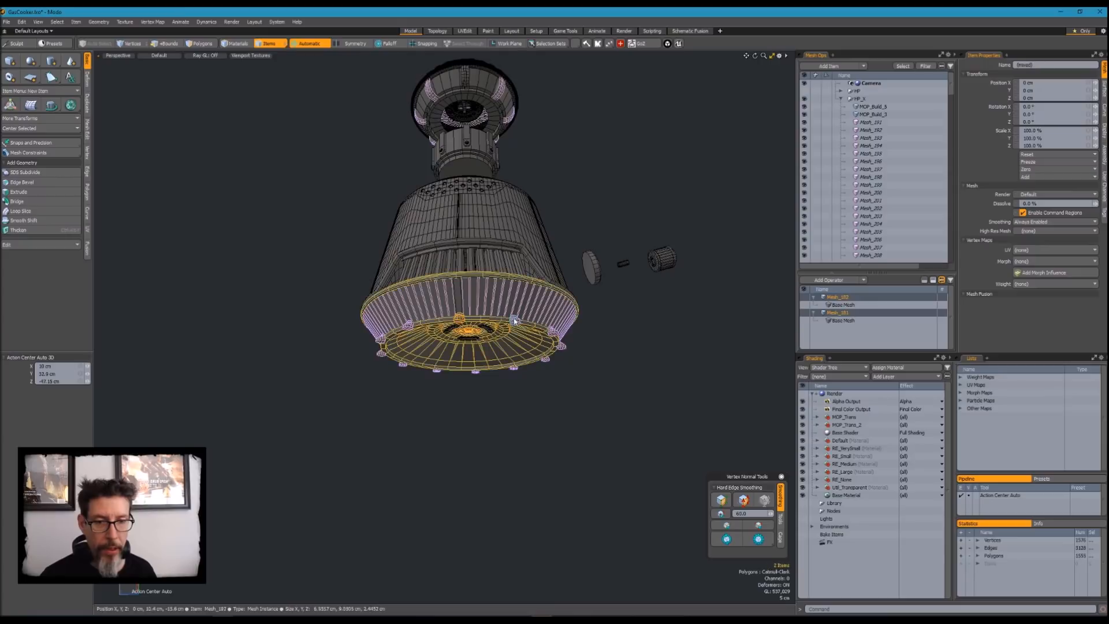
shift+click(515, 321)
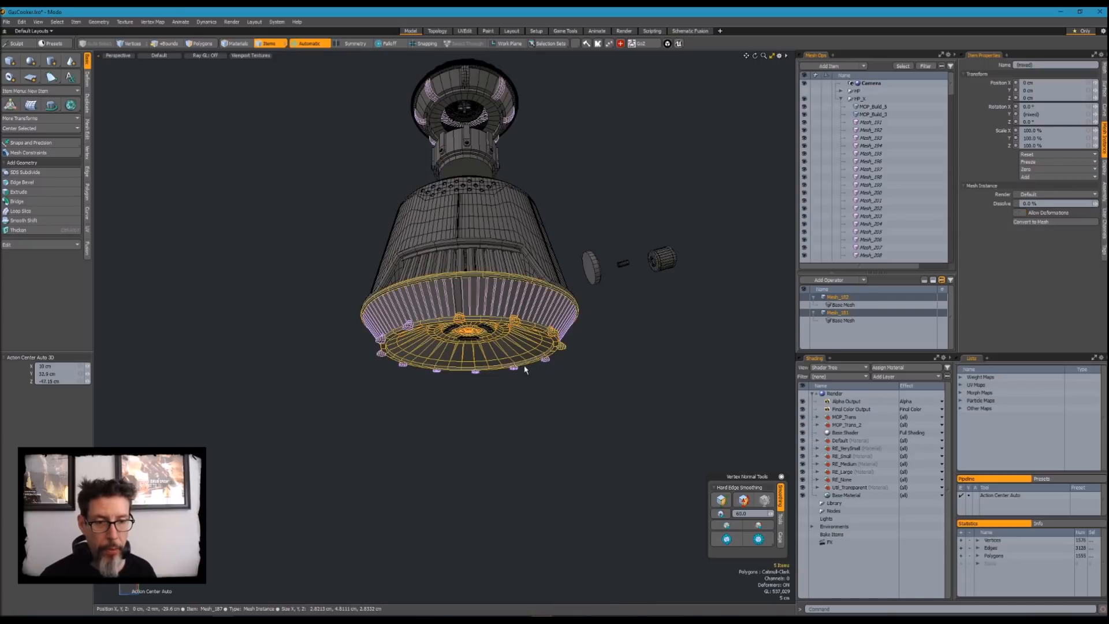
shift+drag(411, 323, 383, 354)
shift+drag(395, 310, 503, 302)
mouse_move(429, 301)
shift+mouse_down()
mouse_move(530, 317)
mouse_move(527, 336)
mouse_move(502, 341)
mouse_move(514, 312)
shift+mouse_up()
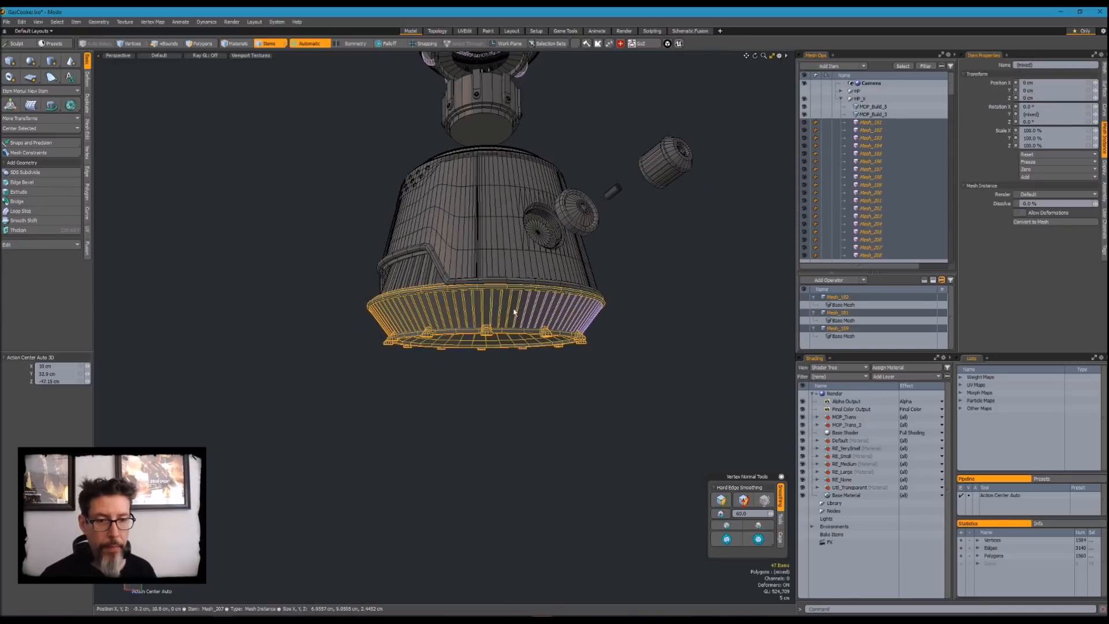
Add the remaining rib instances on the other sides of the base to the selection
alt+drag(598, 327, 471, 306)
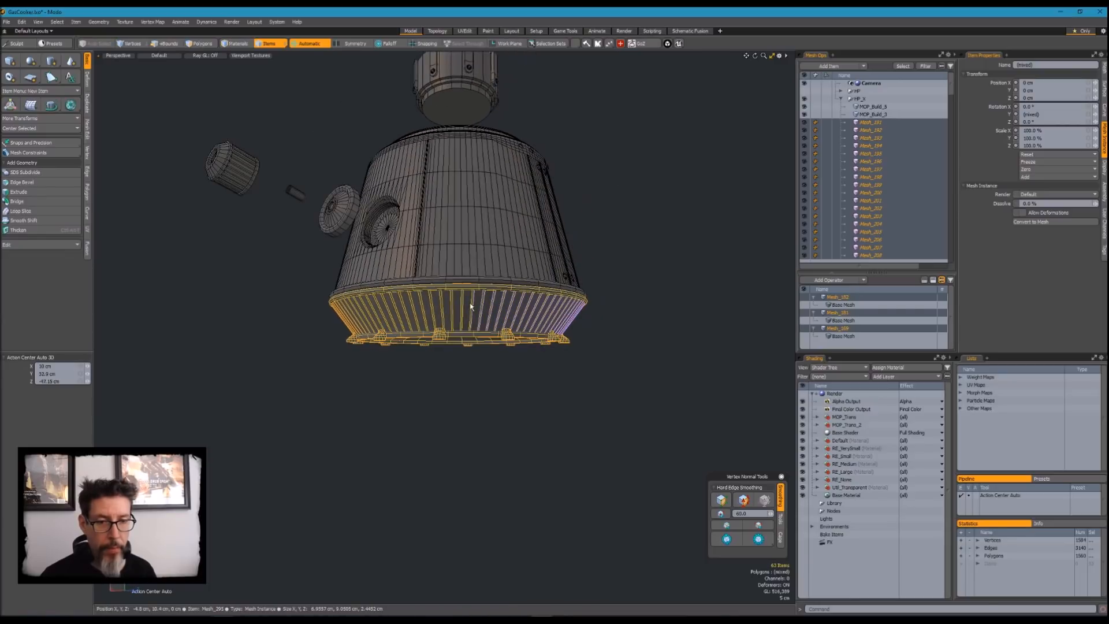
alt+drag(575, 314, 404, 332)
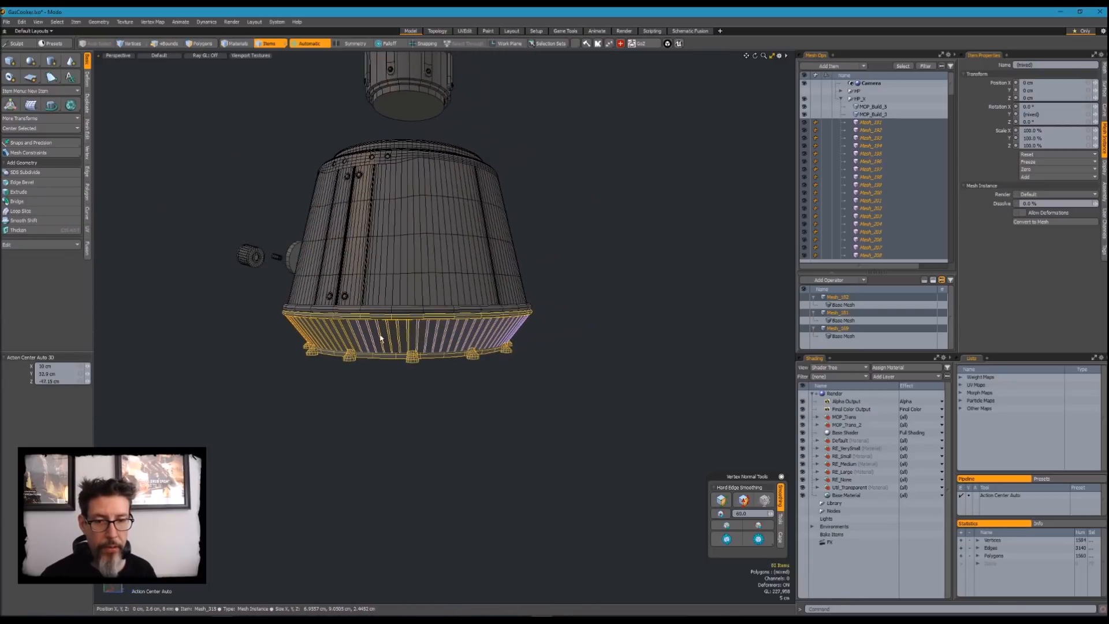
shift+drag(507, 338, 523, 332)
alt+drag(557, 330, 445, 347)
alt+drag(533, 346, 471, 335)
alt+drag(536, 373, 488, 374)
alt+drag(534, 411, 553, 386)
Move the selected base assembly down from the body by setting its Y position to -25 cm
key(w)
drag(570, 332, 570, 378)
scroll(459, 380, up, 3)
key(ctrl+z)
mouse_move(491, 405)
alt+mouse_down()
mouse_move(495, 345)
mouse_move(484, 413)
alt+mouse_up()
ctrl+alt+drag(488, 413, 494, 479)
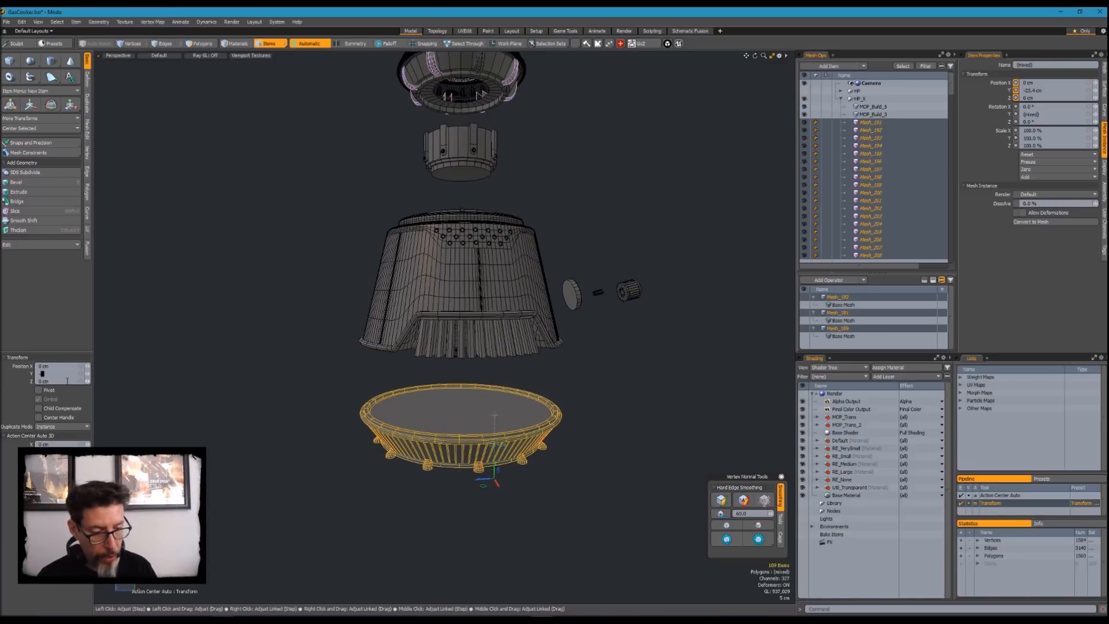
text(-25)
key(Return)
Select the polygons of the three curved pieces left under the body and move them down 25 cm to the lowered base
alt+drag(444, 413, 448, 353)
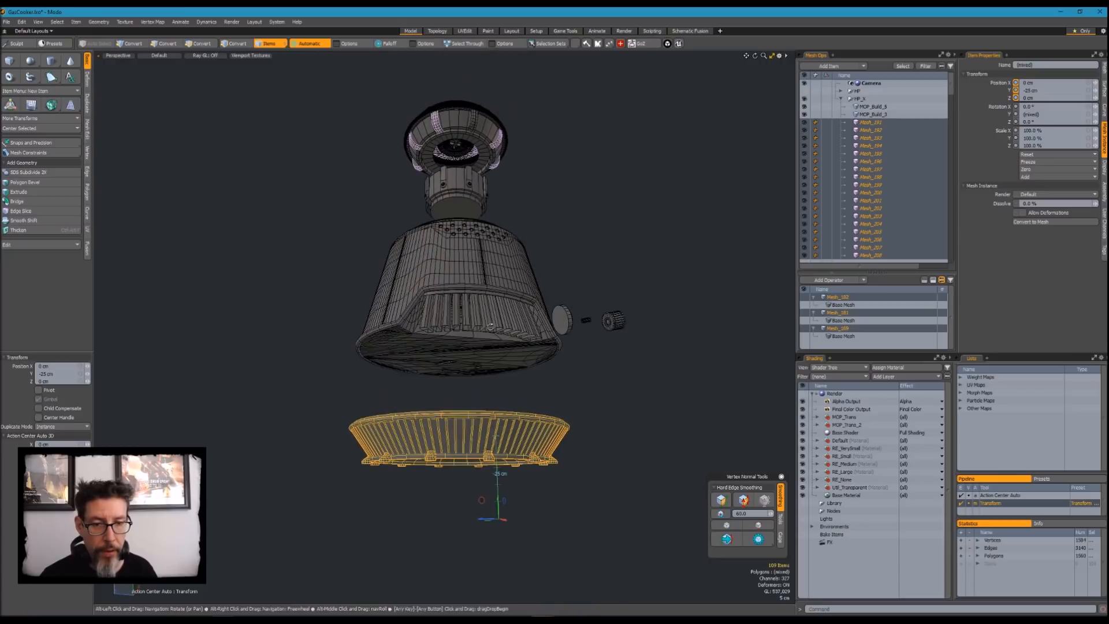
key(q)
click(451, 370)
key(3)
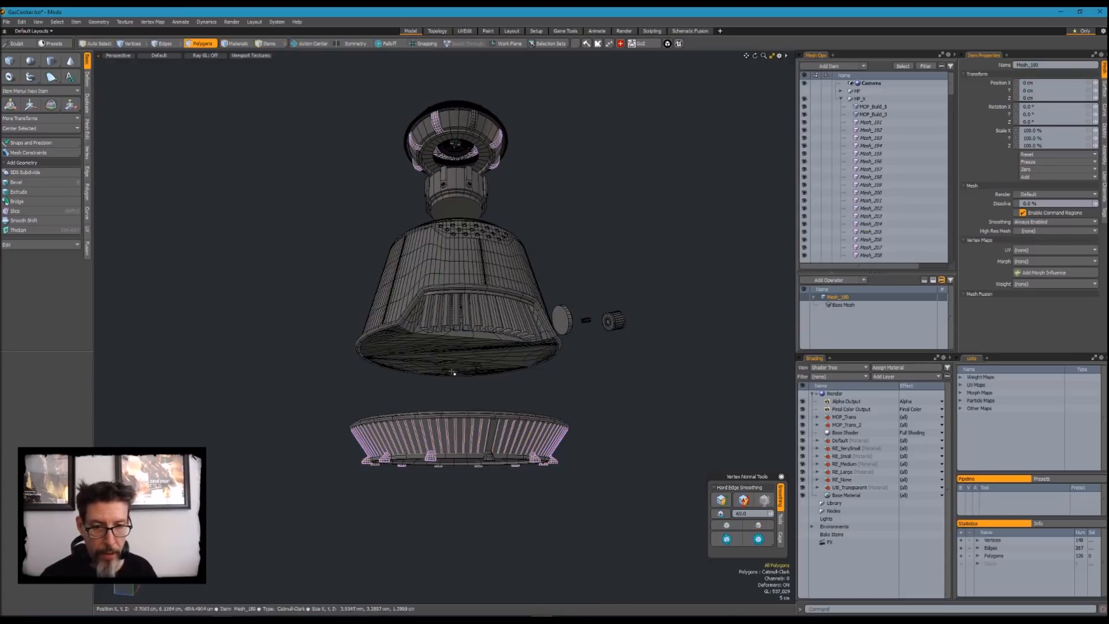
scroll(451, 363, up, 3)
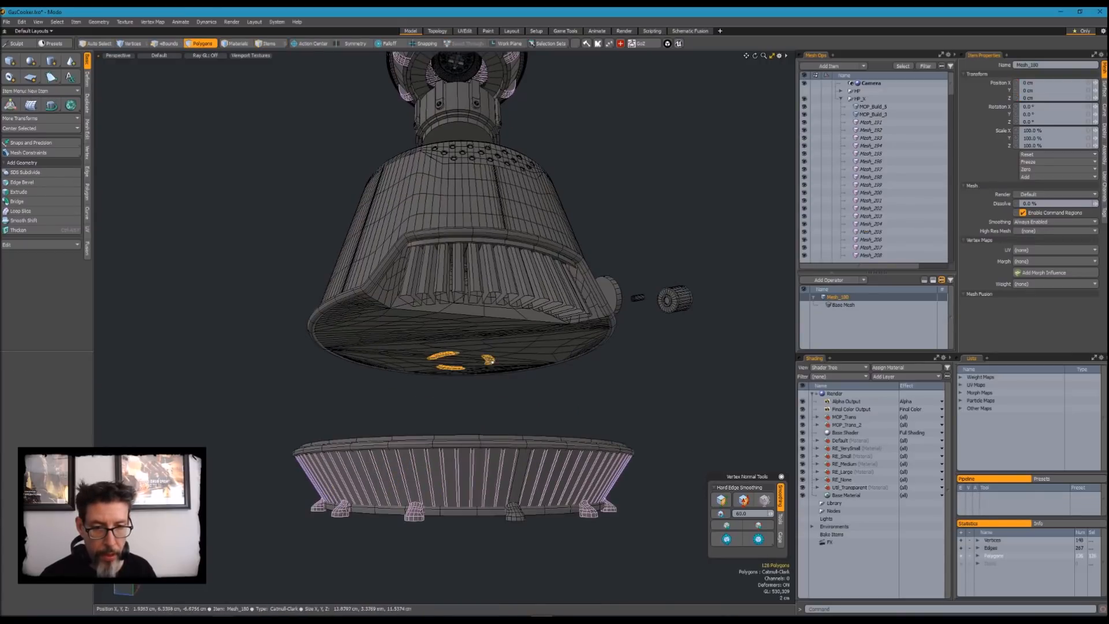
scroll(500, 392, down, 2)
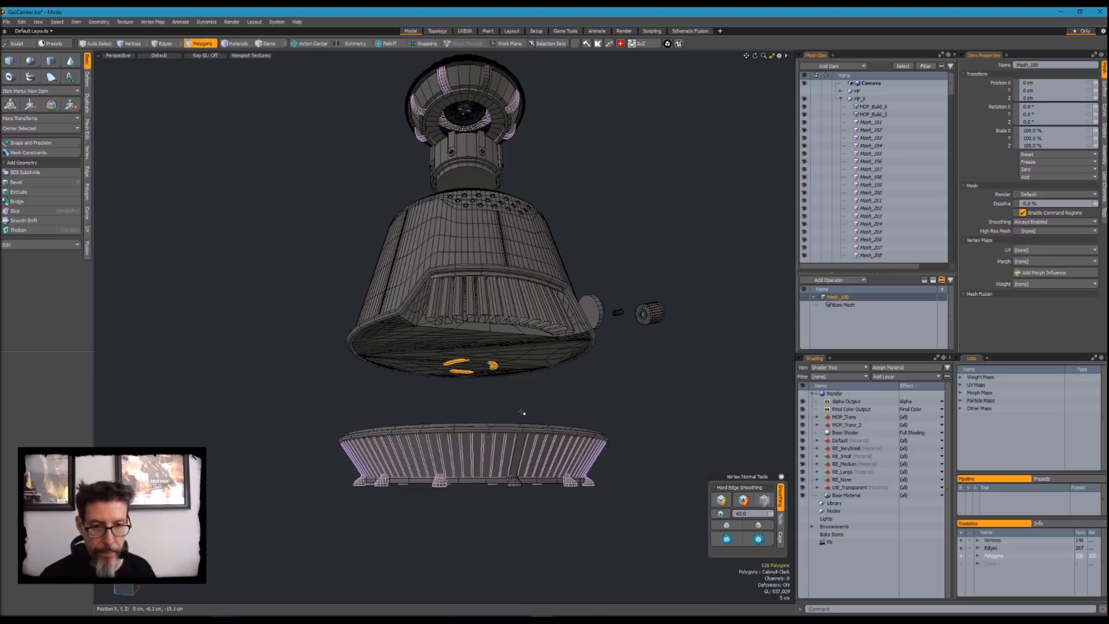
click(518, 413)
mouse_move(519, 401)
alt+mouse_down()
mouse_move(500, 421)
mouse_move(526, 374)
mouse_move(526, 415)
alt+mouse_up()
double_click(500, 422)
click(529, 385)
key(w)
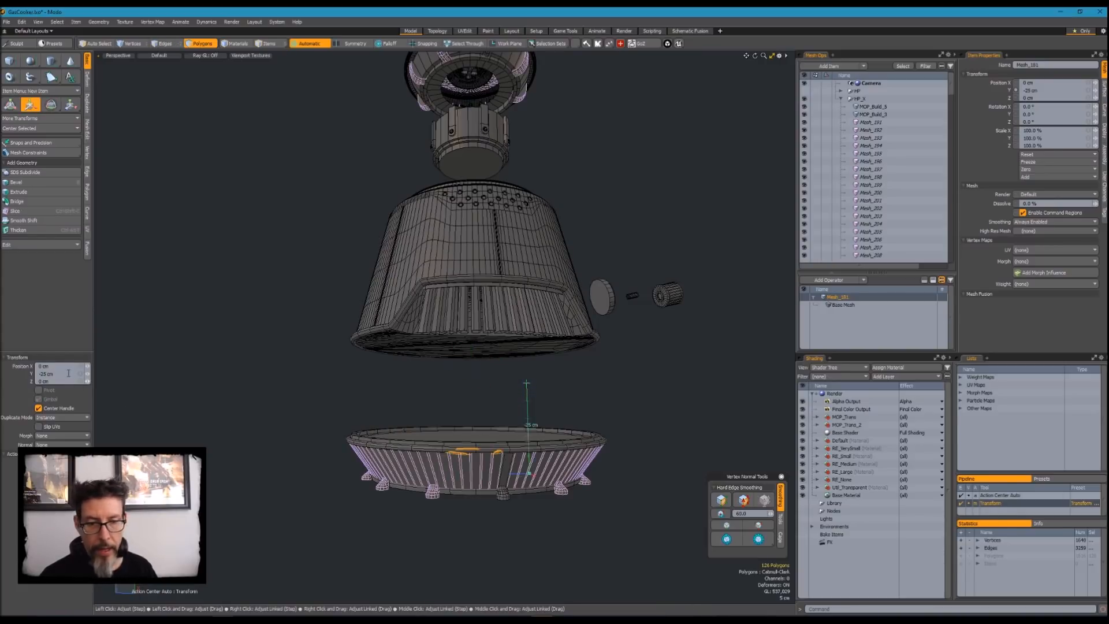
alt+drag(531, 454, 534, 396)
key(Escape)
key(Escape)
Move the slatted grille mesh outward from the body's front opening, and clear the selection
alt+drag(518, 443, 686, 304)
scroll(519, 430, up, 3)
scroll(521, 425, down, 3)
key(5)
click(422, 355)
key(w)
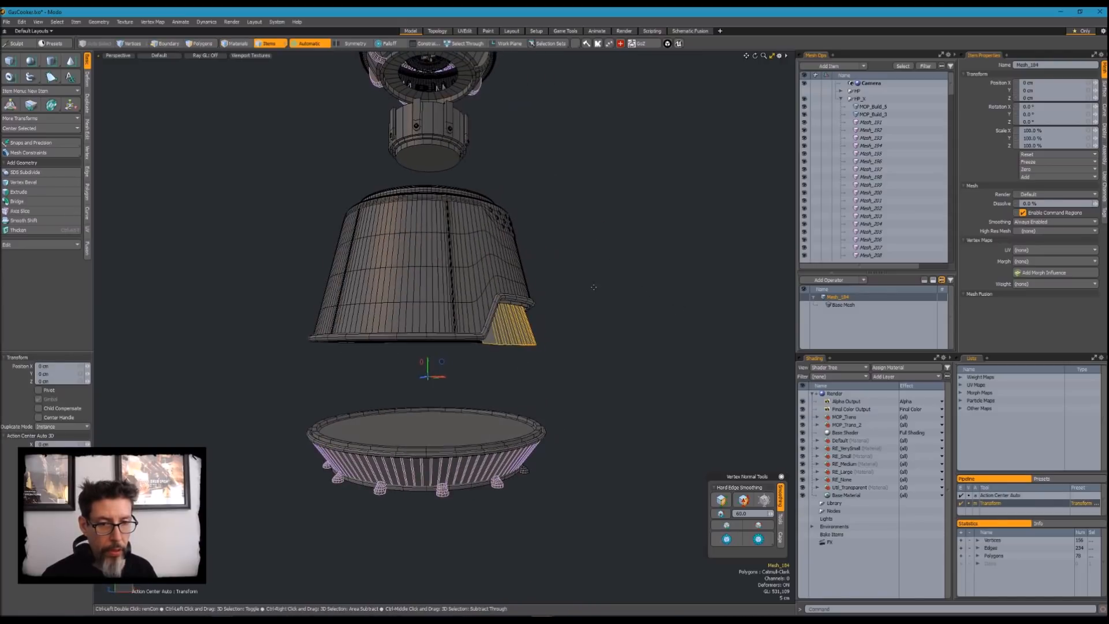
alt+drag(601, 322, 621, 371)
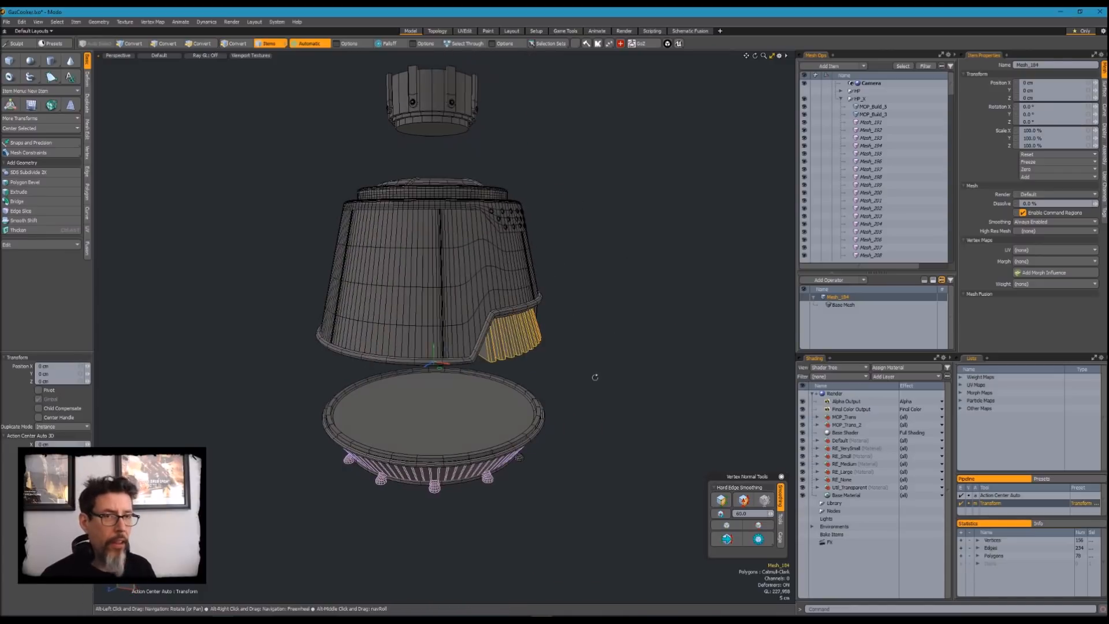
alt+drag(692, 285, 714, 293)
click(583, 341)
drag(605, 343, 753, 351)
alt+drag(689, 376, 615, 391)
key(space)
click(618, 390)
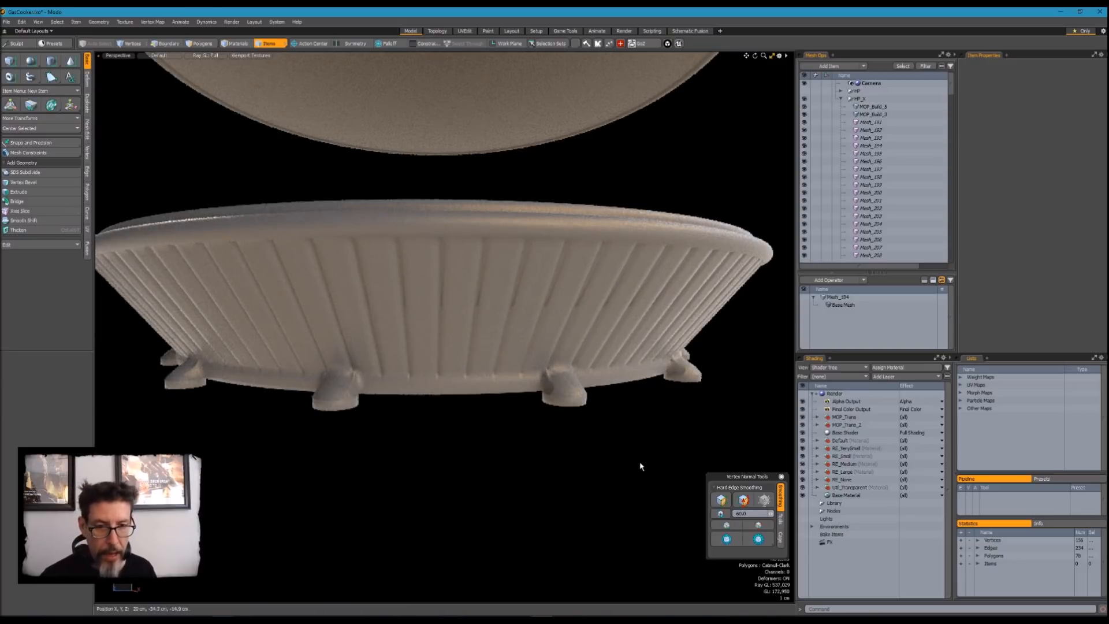
Switch off the ray-traced viewport preview and bring the whole base with its feet back into view
key(ctrl+r)
ctrl+alt+drag(648, 425, 597, 453)
alt+drag(696, 352, 553, 462)
alt+drag(553, 462, 661, 418)
Try moving the source foot mesh outward about 11.1 cm along X from the base, and undo the move
click(563, 448)
key(w)
drag(563, 399, 628, 417)
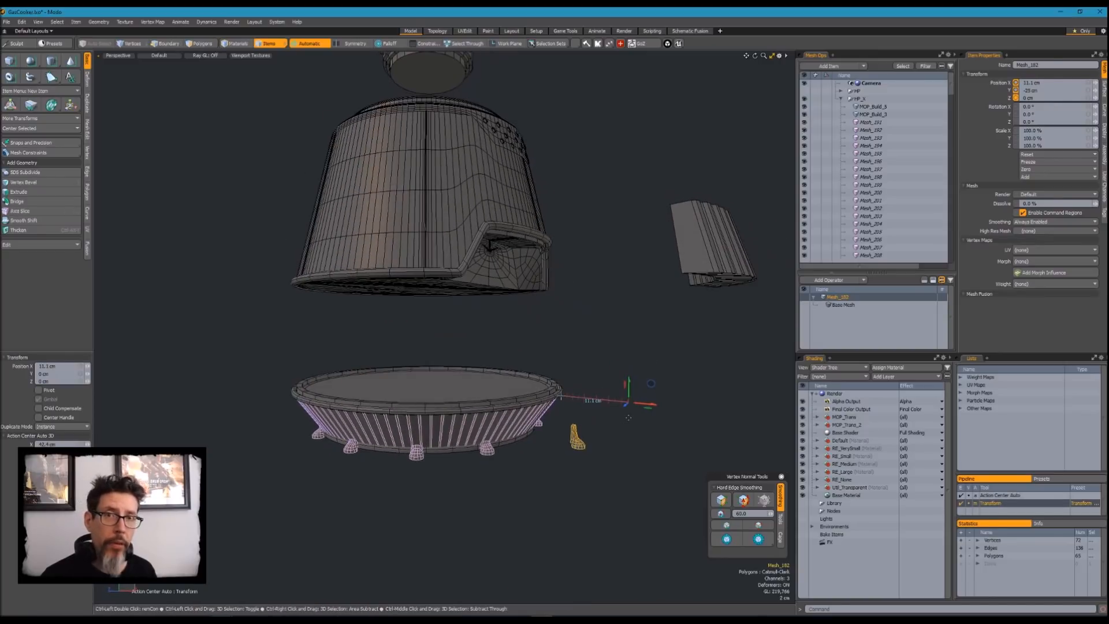
alt+drag(584, 435, 568, 440)
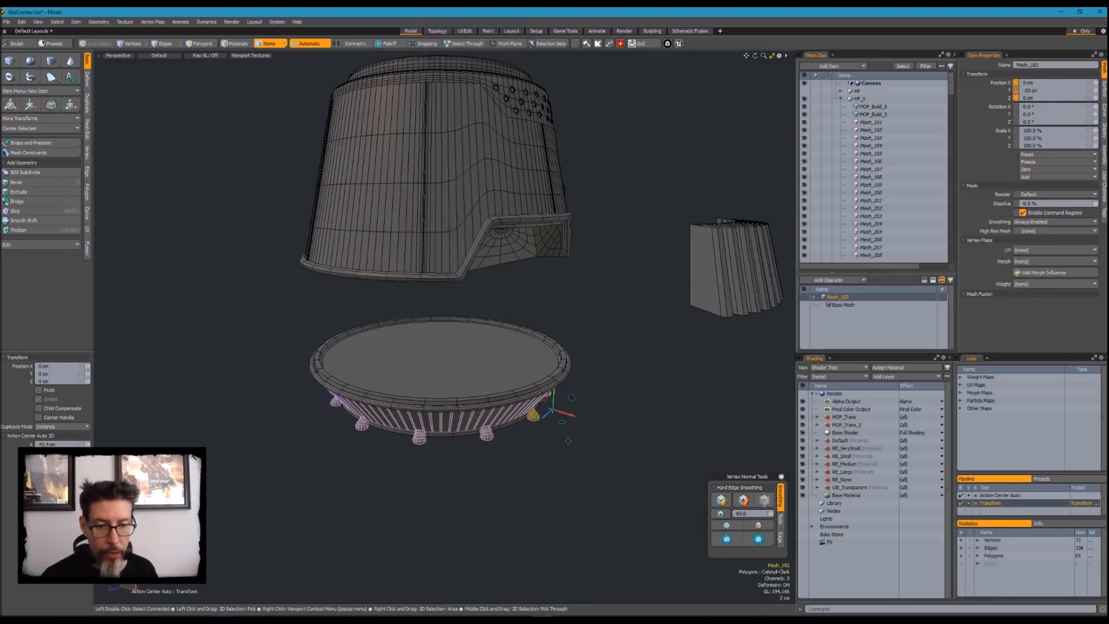
key(ctrl)
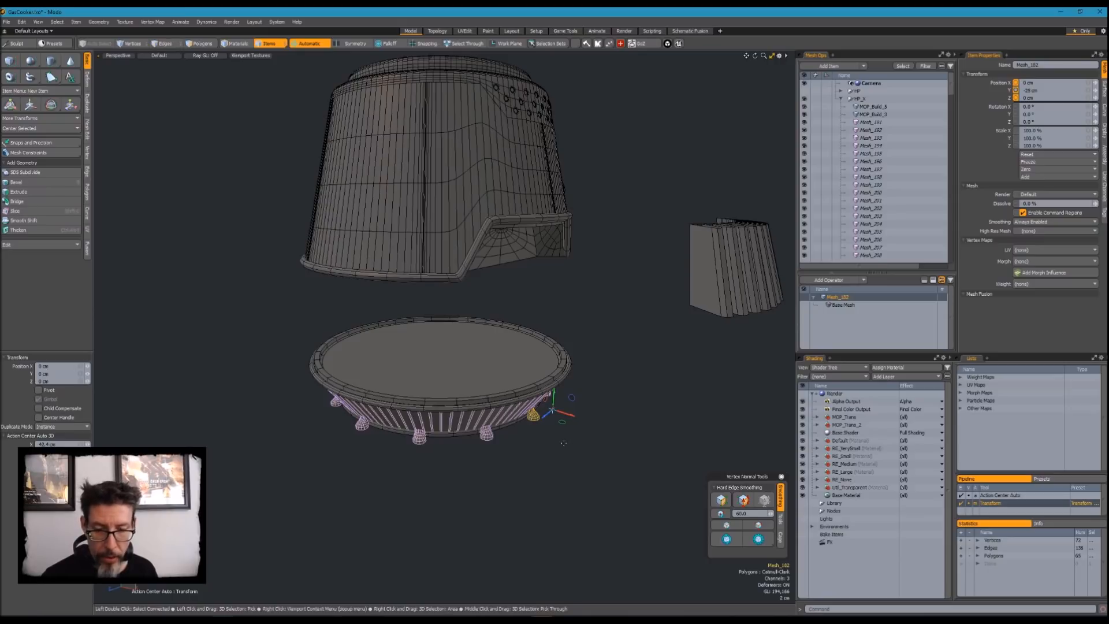
Duplicate the source foot mesh, move the copy outward from the base, and clear the selection
key(ctrl)
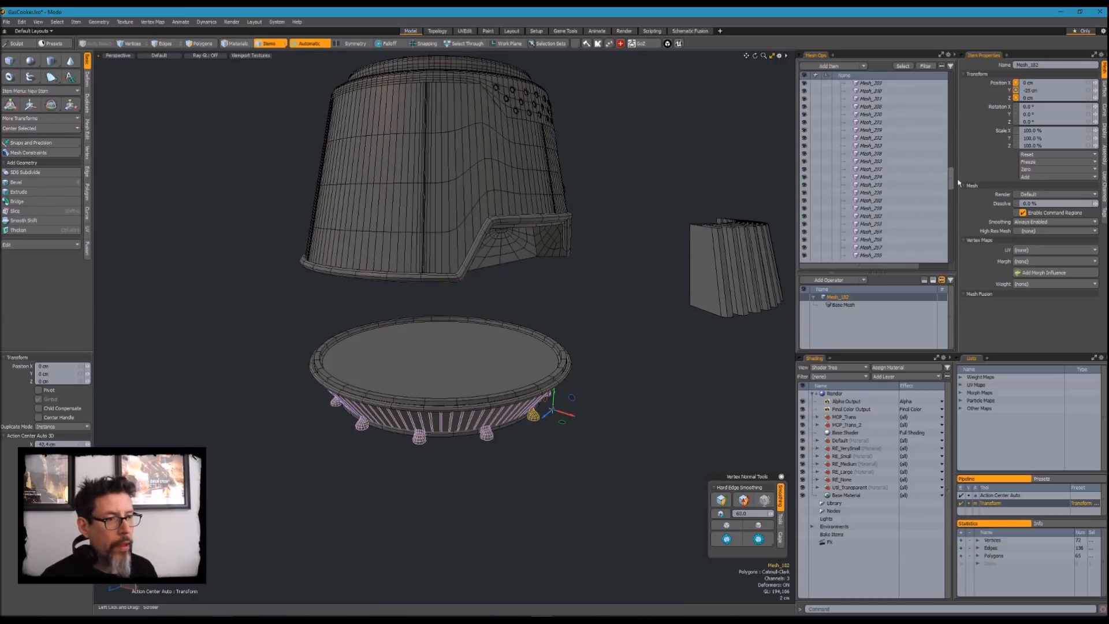
drag(957, 180, 953, 253)
alt+drag(599, 362, 554, 429)
key(ctrl+d)
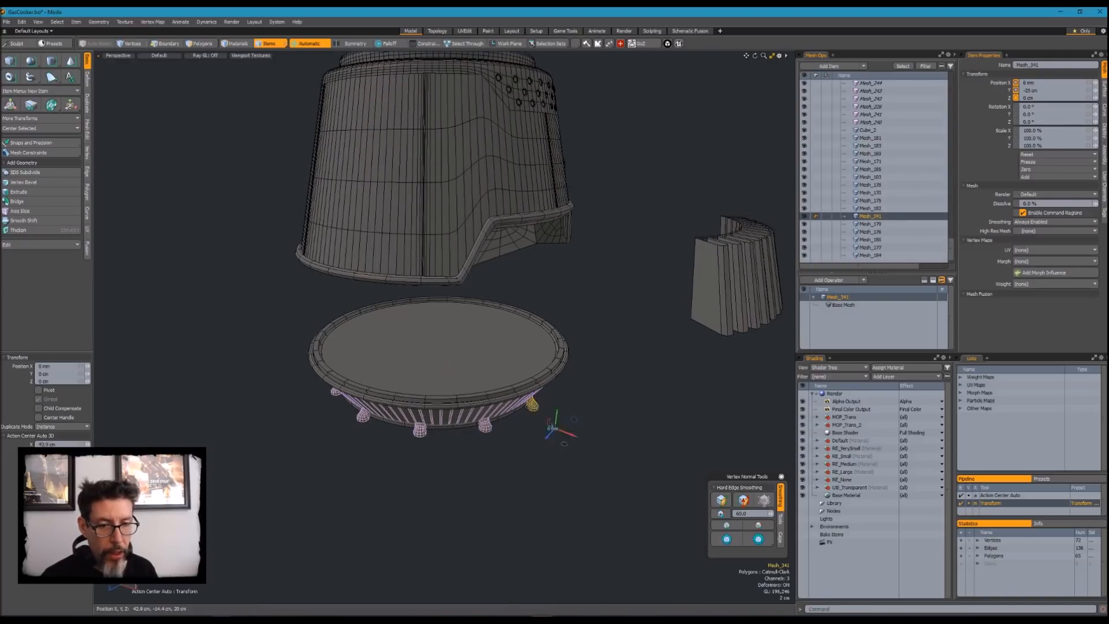
ctrl+drag(678, 476, 596, 404)
key(space)
click(535, 342)
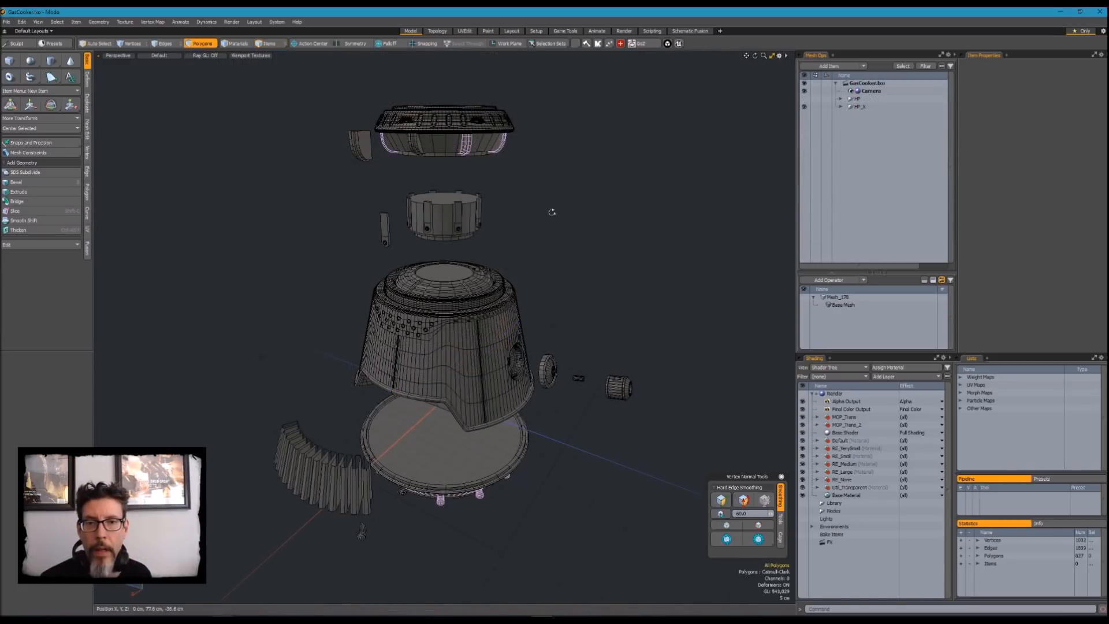
Examine the exploded parts from all sides, comparing the detached bracket, strip, grille and foot with the assemblies they belong to
alt+drag(552, 212, 642, 214)
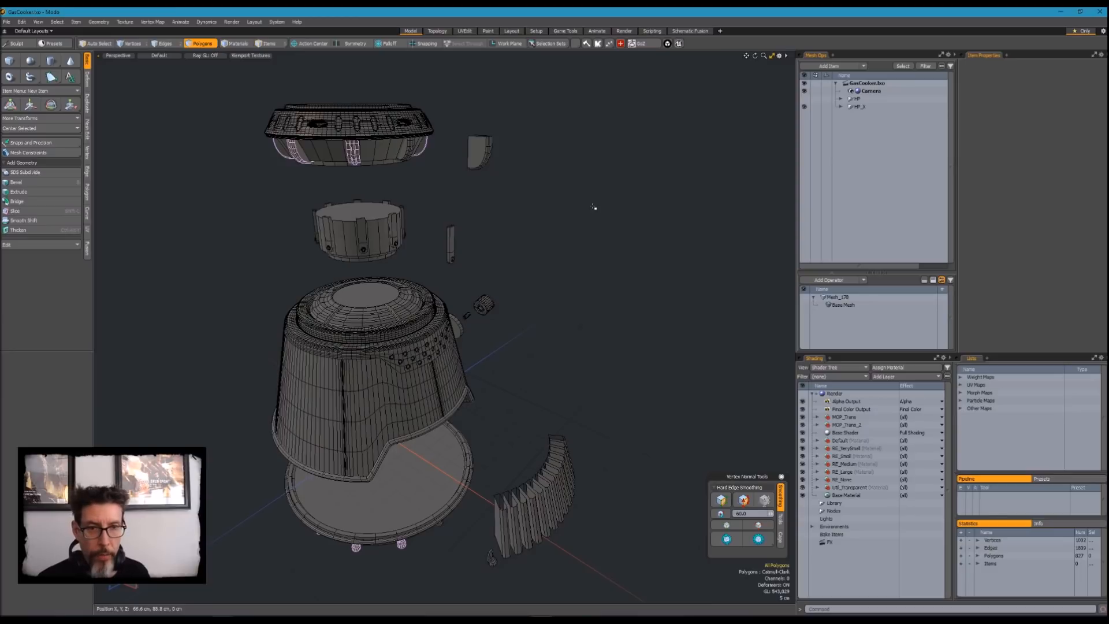
alt+drag(526, 233, 513, 276)
scroll(485, 238, up, 4)
alt+drag(450, 269, 354, 268)
ctrl+alt+drag(412, 157, 407, 207)
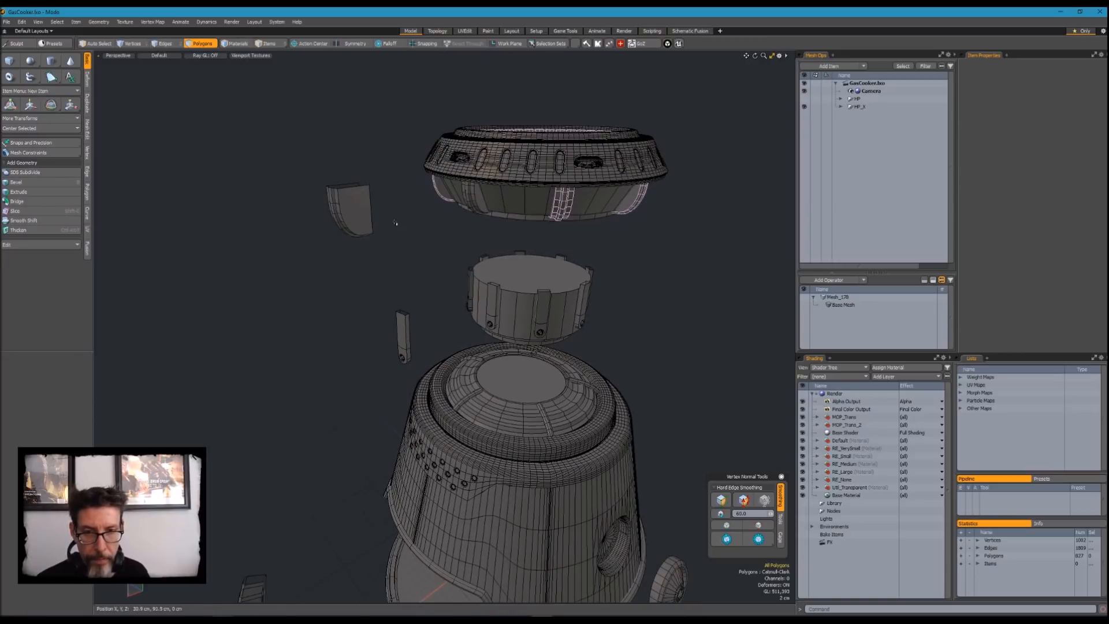
key(5)
click(365, 217)
alt+drag(365, 217, 411, 204)
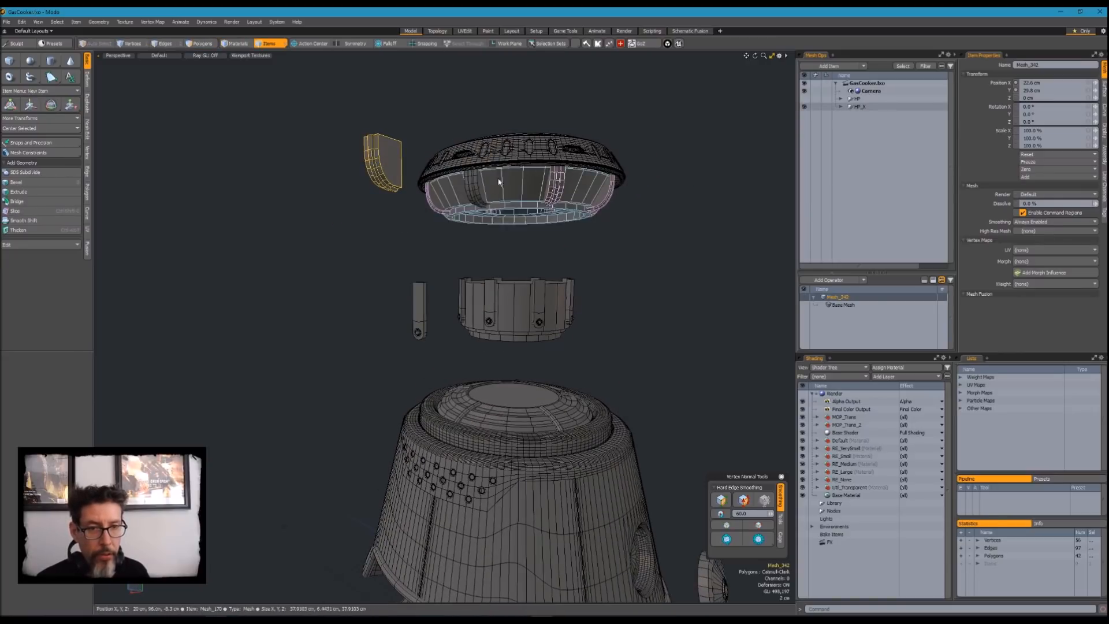
click(424, 209)
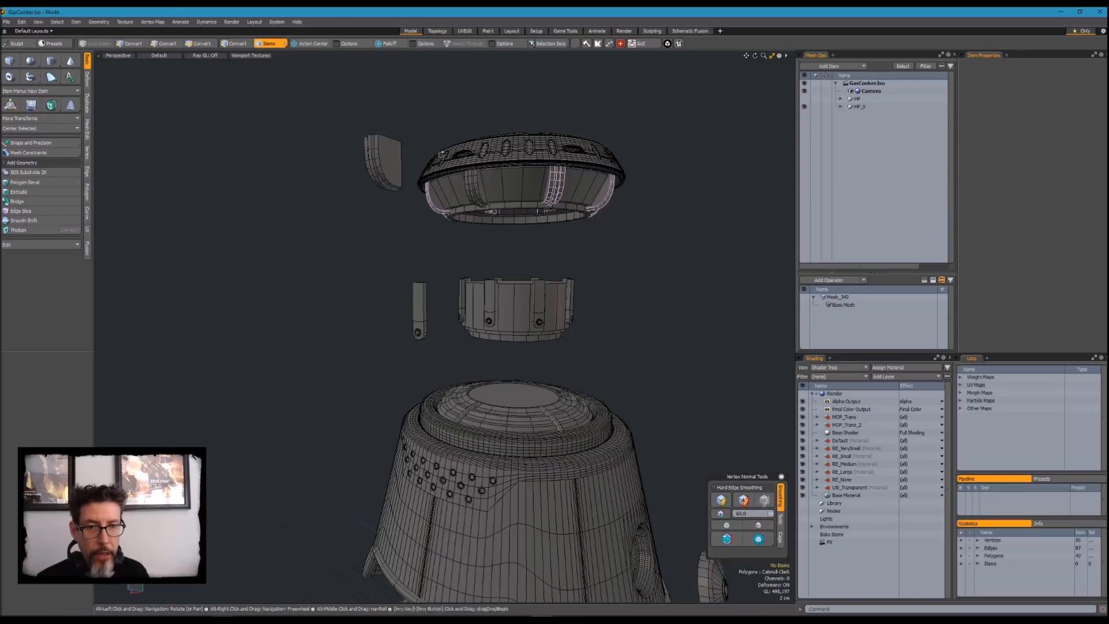
alt+drag(426, 186, 420, 173)
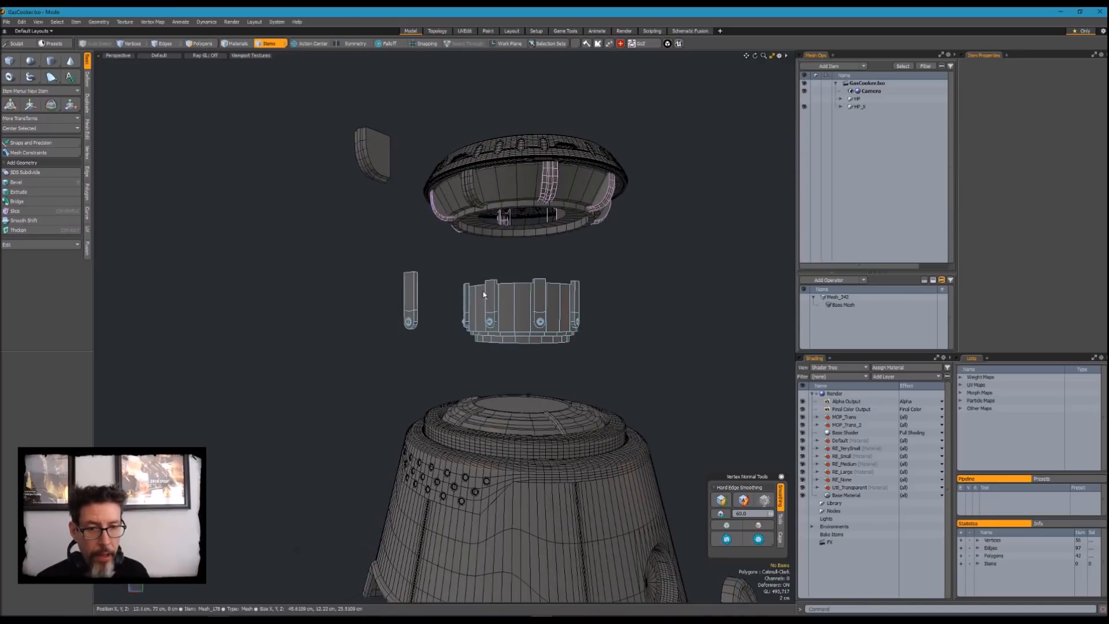
alt+drag(477, 294, 536, 296)
scroll(514, 278, down, 3)
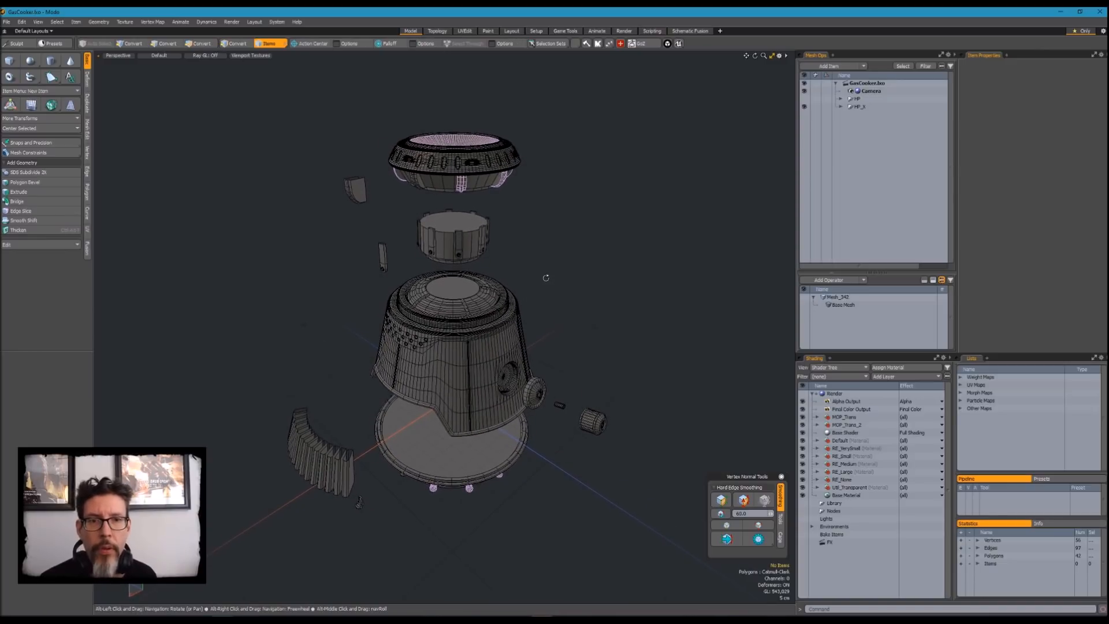
ctrl+alt+drag(507, 240, 532, 167)
alt+drag(475, 280, 470, 260)
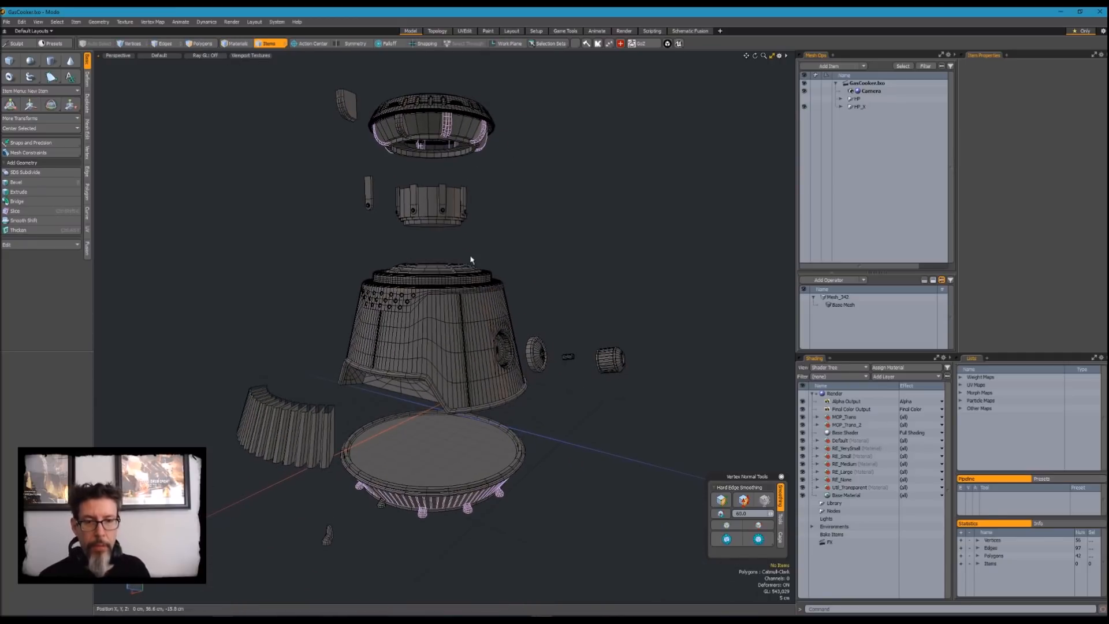
ctrl+alt+drag(574, 246, 553, 267)
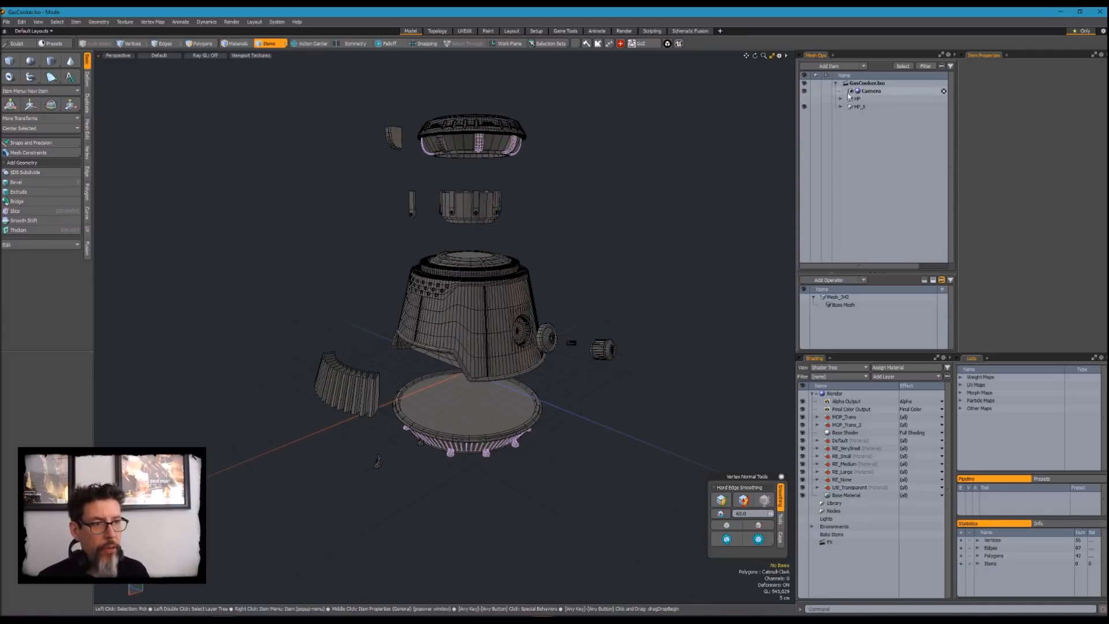
Duplicate the HP_X group with its whole hierarchy and rename the copy LP_X
click(857, 108)
right_click(863, 110)
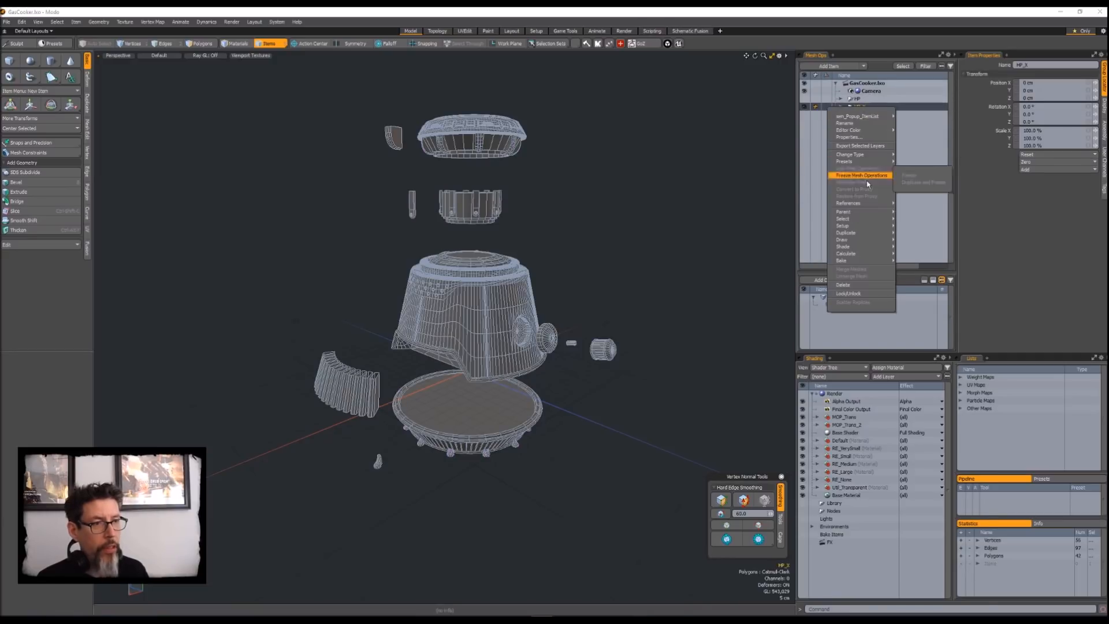
mouse_move(857, 233)
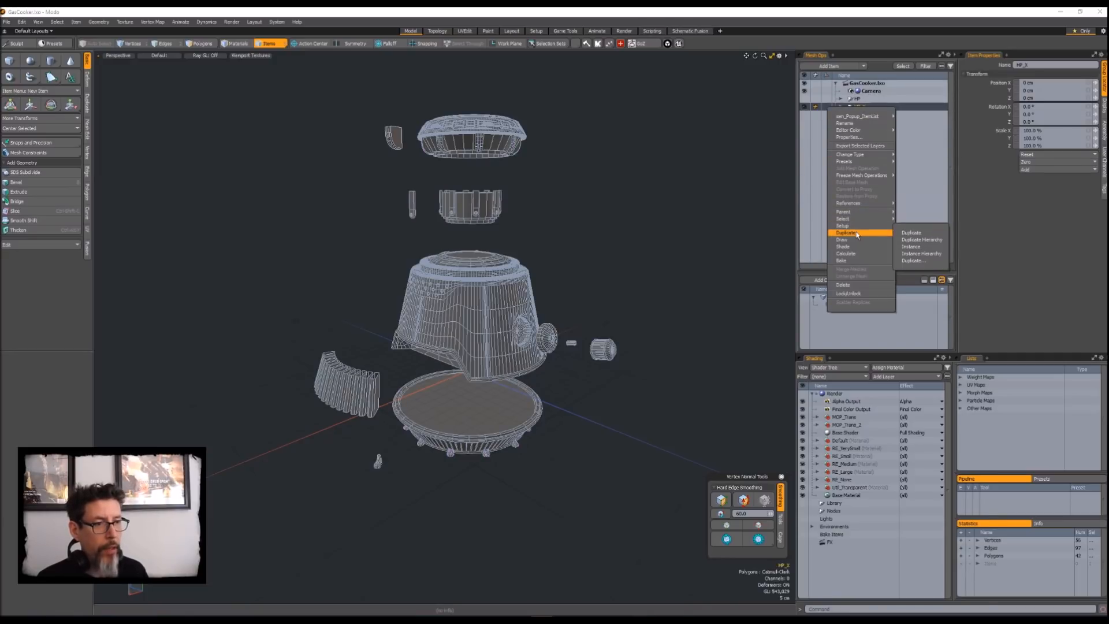
click(918, 240)
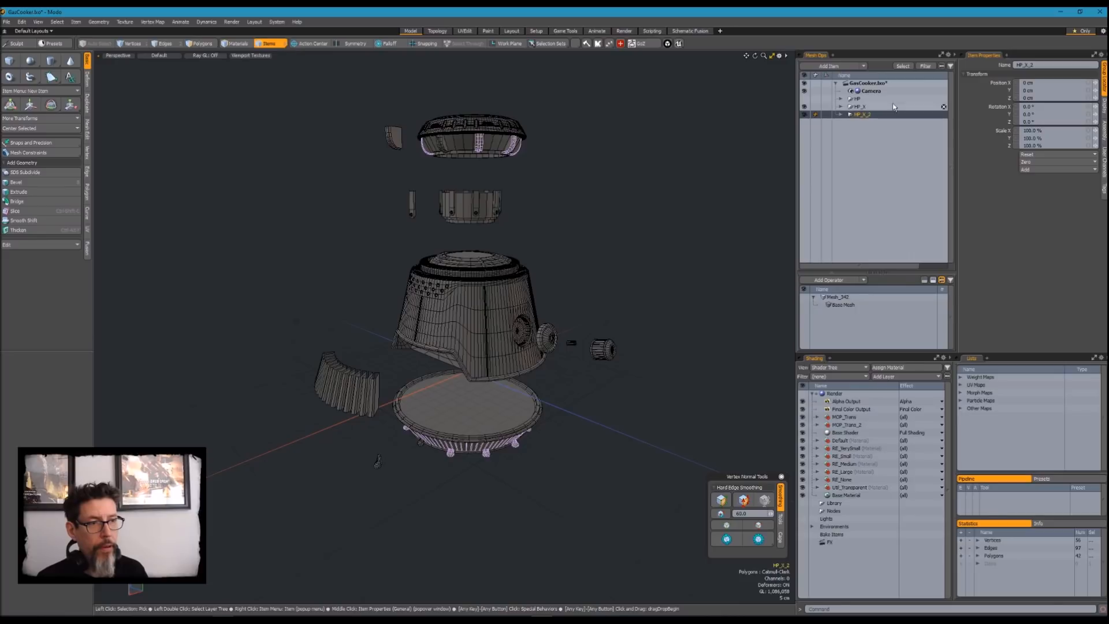
double_click(883, 113)
text(LP_X)
key(Return)
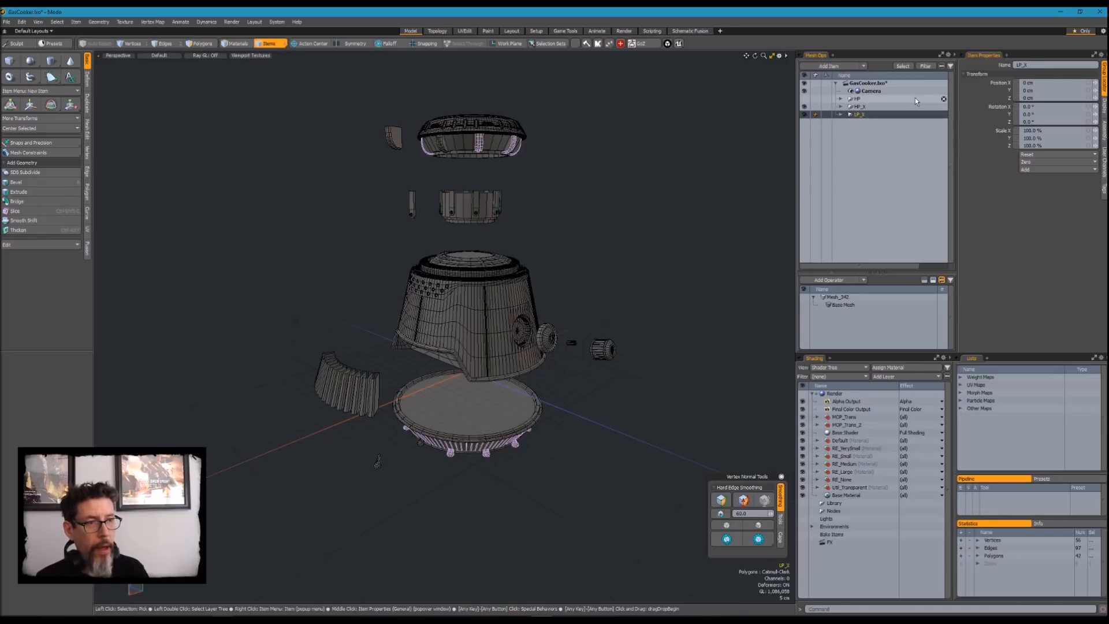
Hide the HP_X group and clear the item selection
click(804, 107)
alt+drag(598, 259, 549, 206)
click(557, 209)
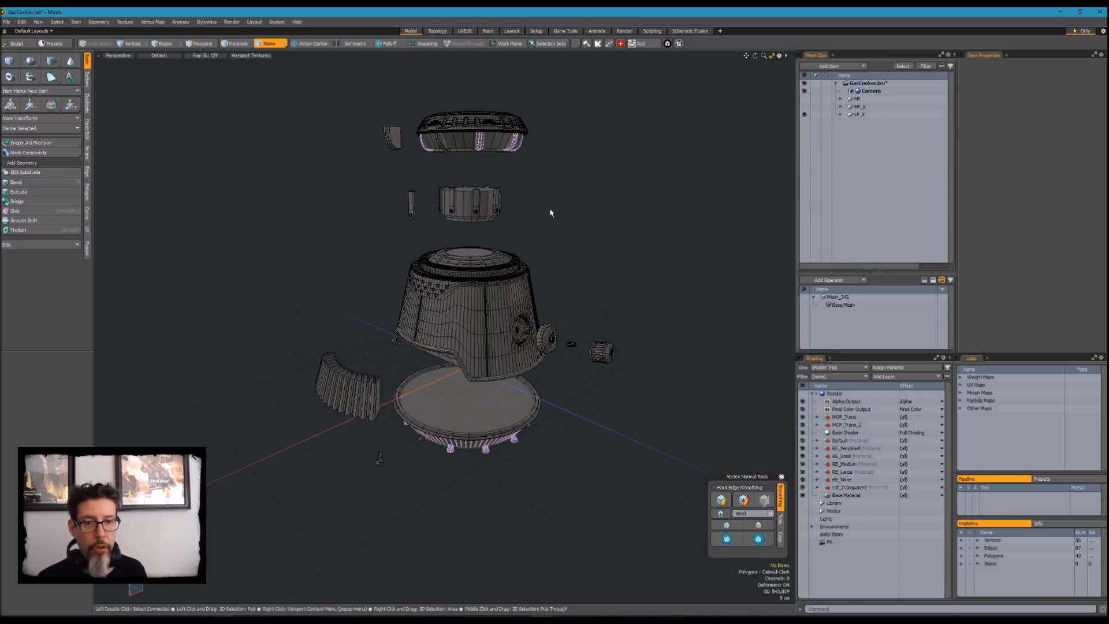
Delete the mesh of small round vent details on the upper front of the LP_X body
alt+shift+drag(485, 289, 528, 265)
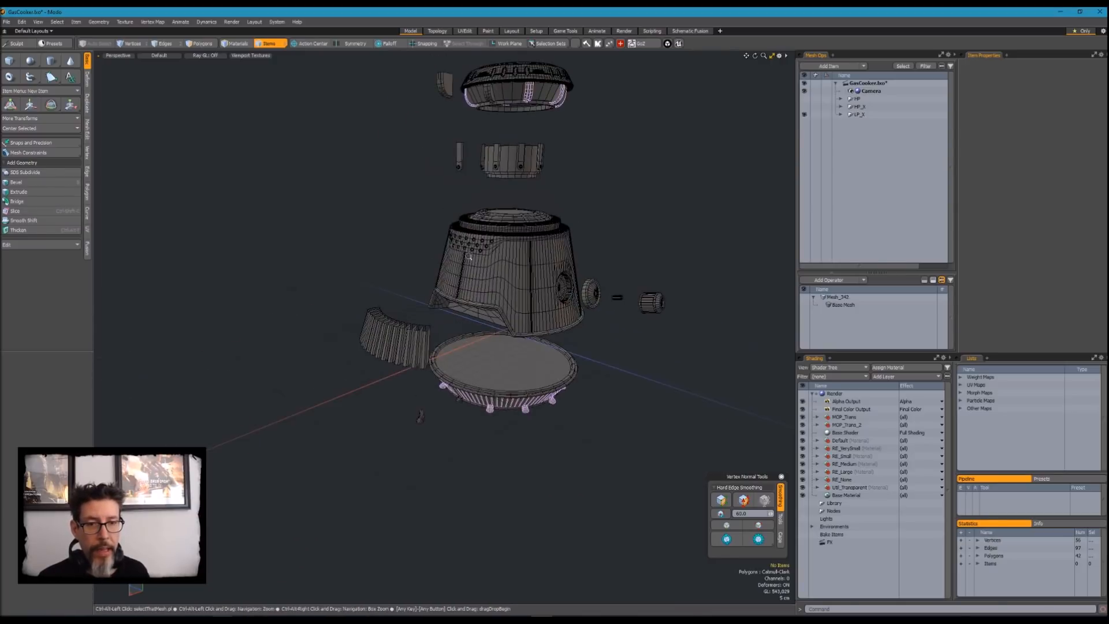
scroll(504, 255, up, 5)
click(486, 205)
scroll(496, 211, down, 5)
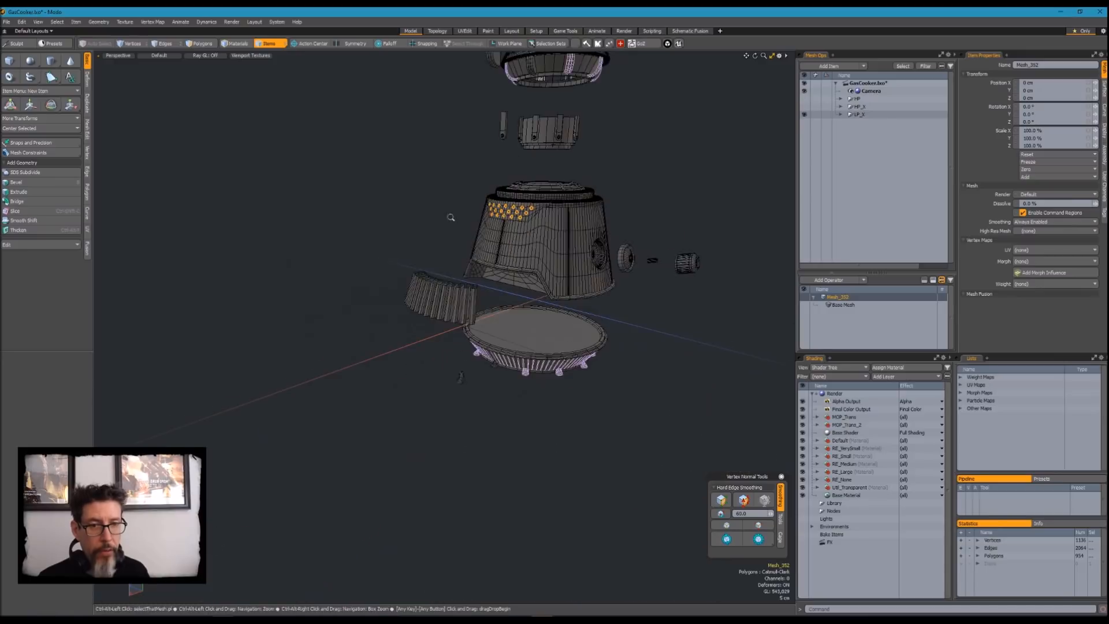
alt+shift+drag(540, 220, 489, 254)
key(Delete)
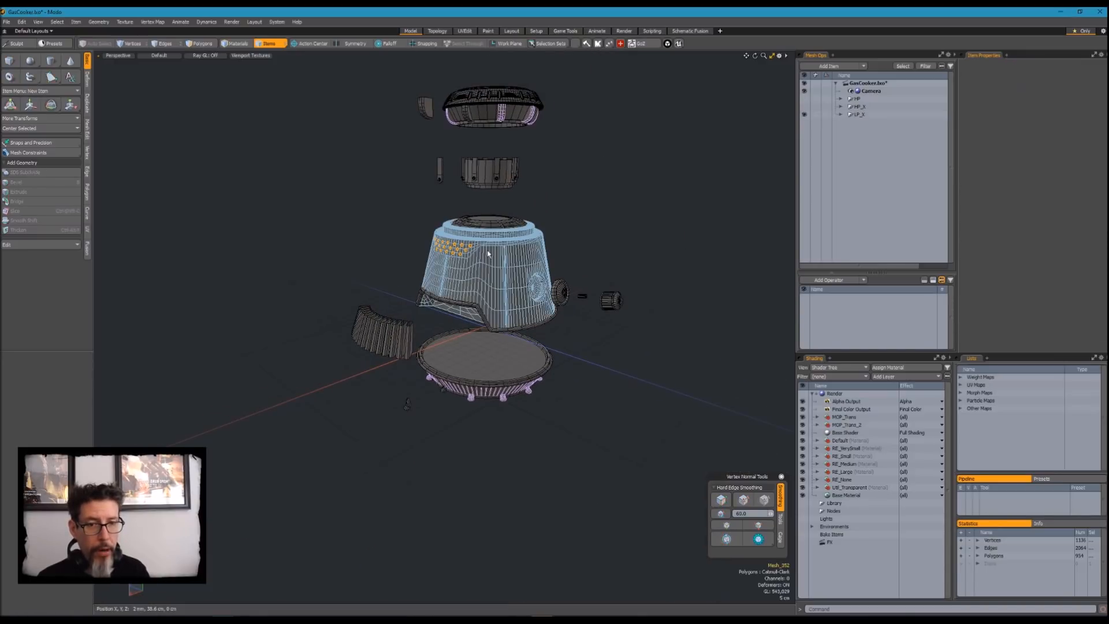
Delete the strips and screws around the middle collar, keeping only the plain collar and the detached strip's polygons
scroll(517, 184, up, 4)
click(498, 186)
key(3)
click(498, 185)
alt+drag(330, 162, 405, 187)
double_click(408, 173)
alt+drag(477, 220, 425, 177)
alt+drag(487, 142, 334, 241)
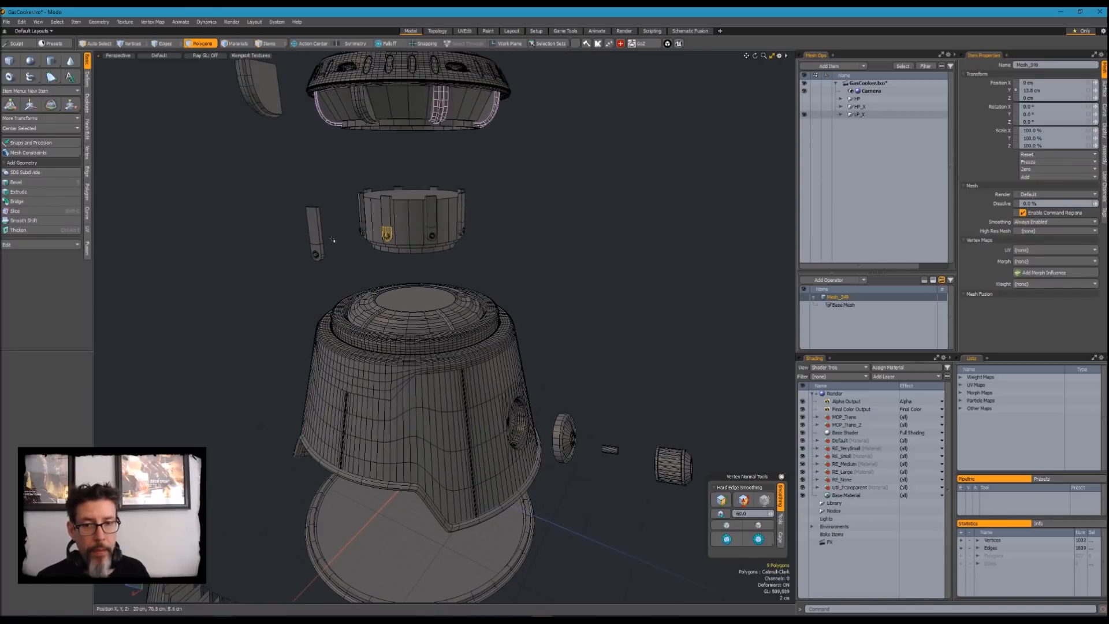
middle_drag(287, 284, 339, 262)
shift+double_click(376, 223)
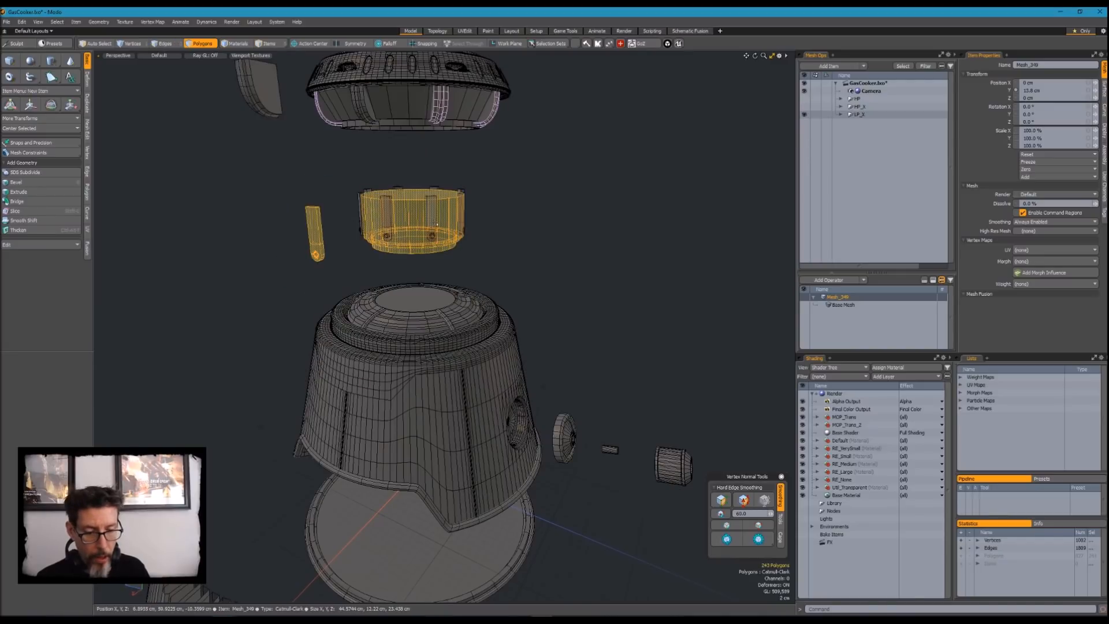
key(bracketleft)
alt+drag(518, 149, 537, 280)
key(Delete)
alt+drag(443, 268, 471, 335)
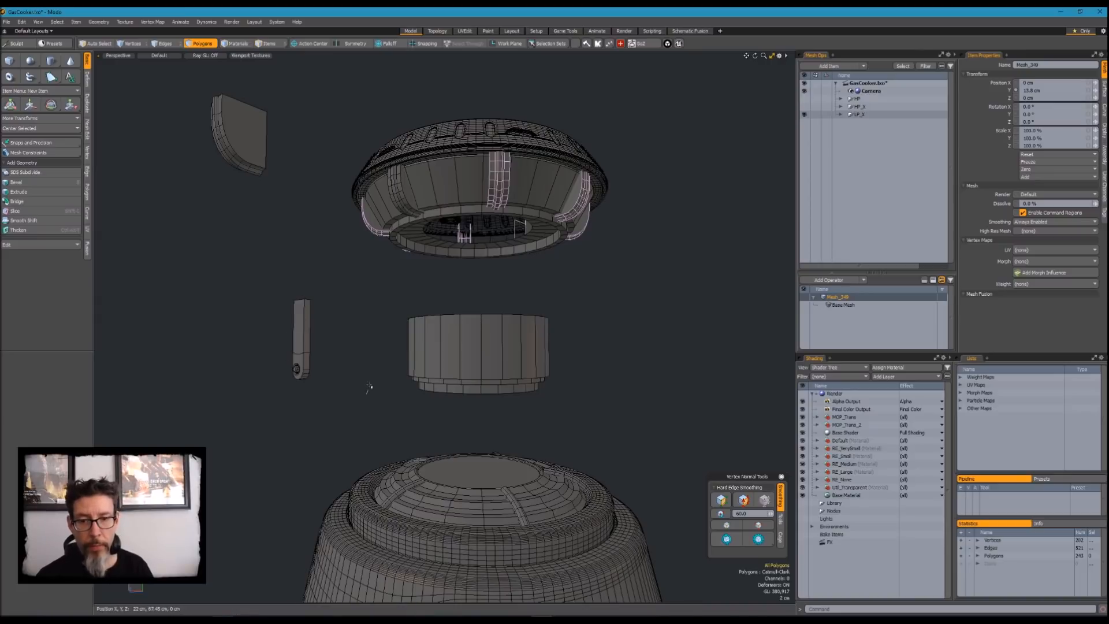
middle_drag(369, 387, 359, 296)
alt+drag(359, 297, 355, 295)
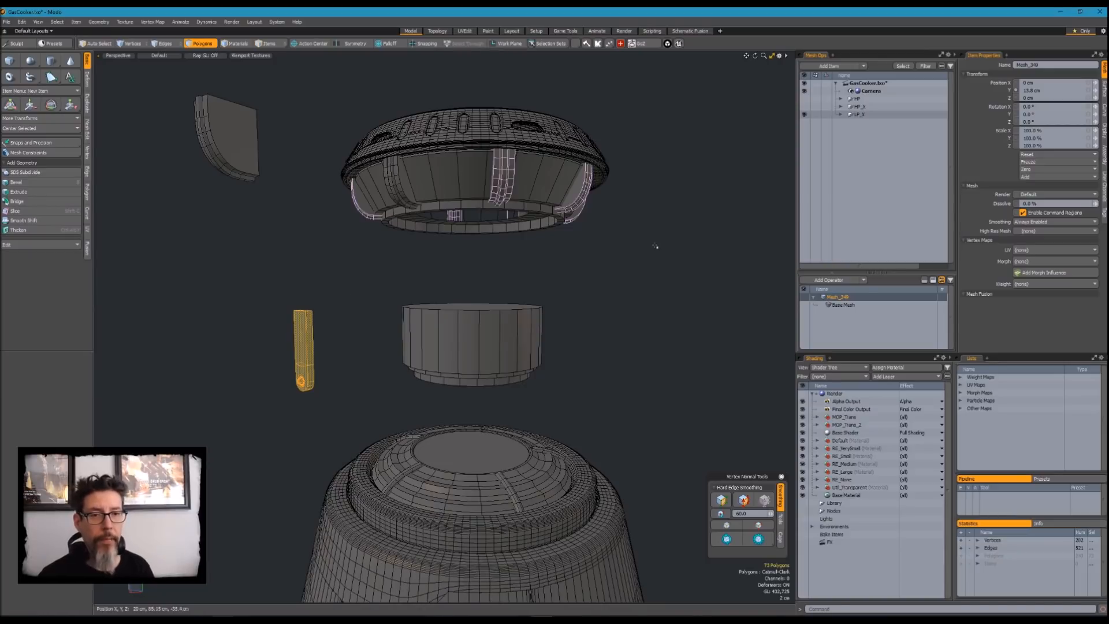
click(629, 249)
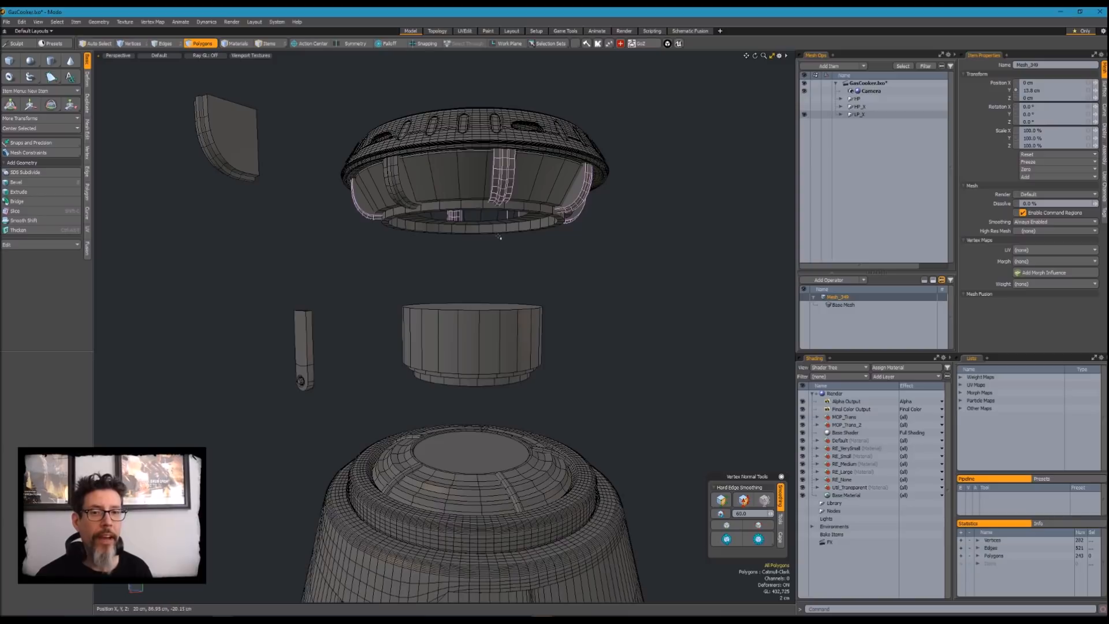
Select the curved bracket mesh and all its instances around the underside of the top ring and delete them
alt+drag(470, 250, 399, 254)
key(5)
click(397, 253)
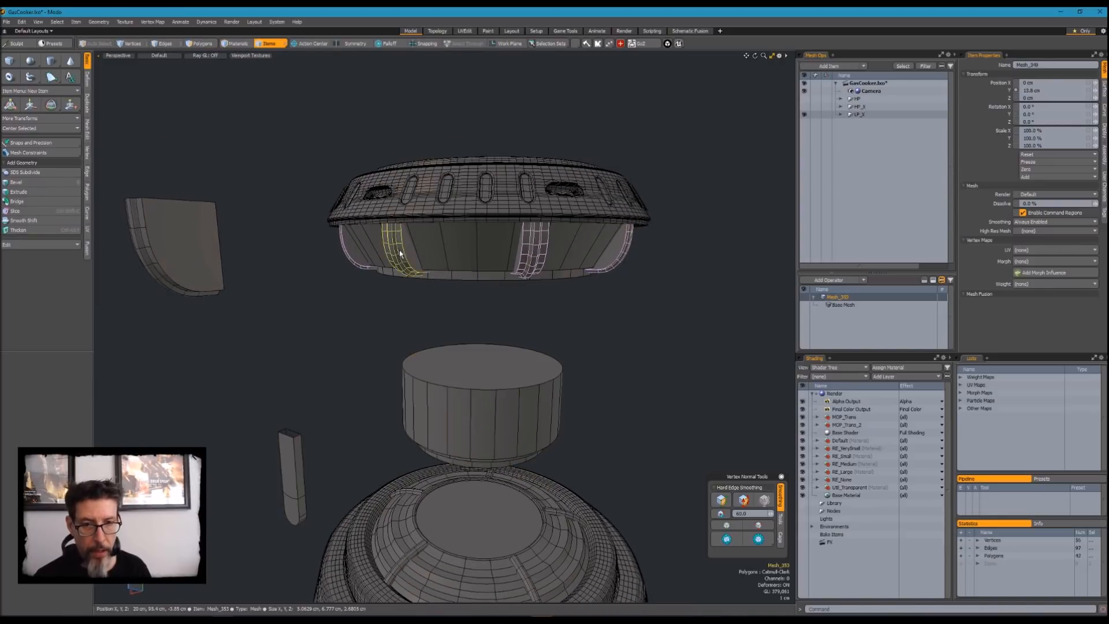
shift+click(519, 253)
alt+drag(586, 279, 568, 242)
shift+click(633, 276)
alt+drag(633, 276, 589, 283)
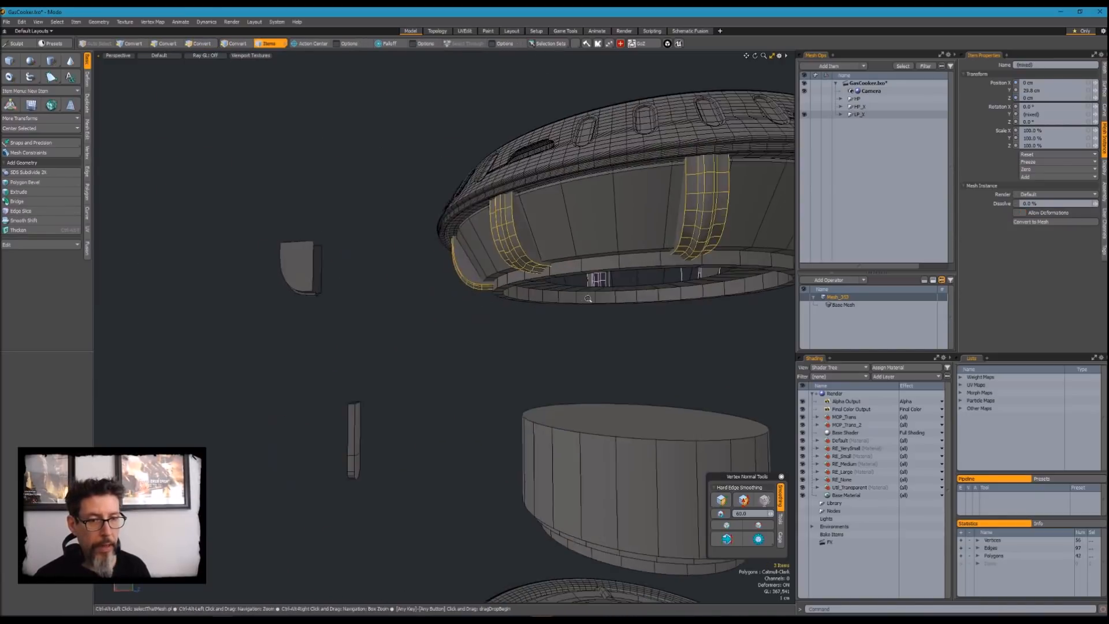
scroll(595, 288, down, 2)
shift+click(752, 275)
alt+drag(508, 234, 705, 233)
shift+click(268, 249)
shift+click(153, 267)
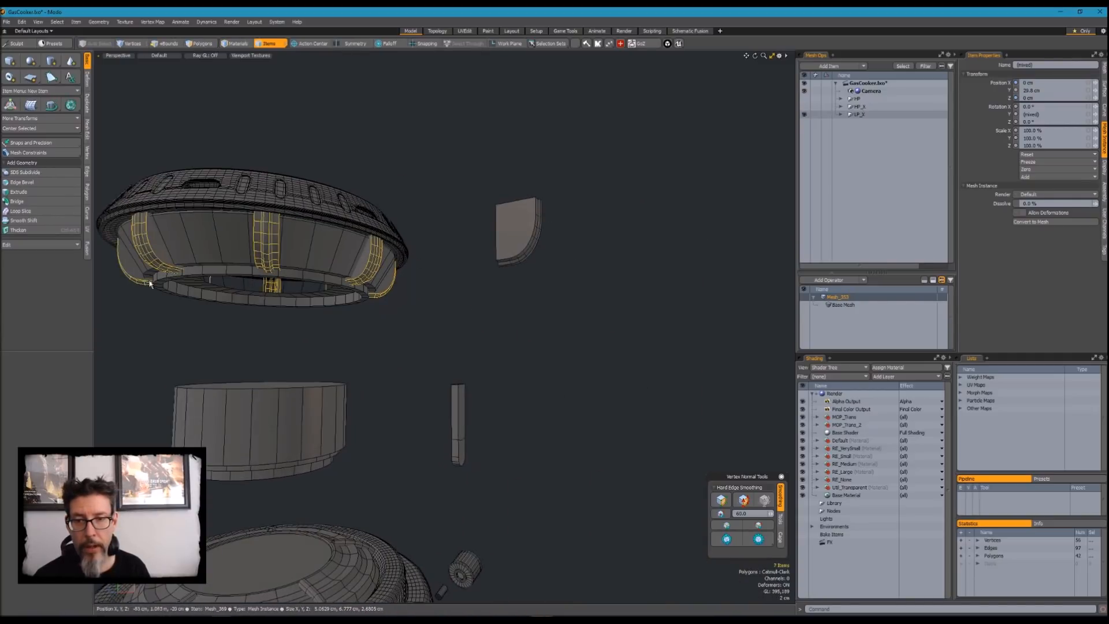
alt+drag(427, 316, 231, 350)
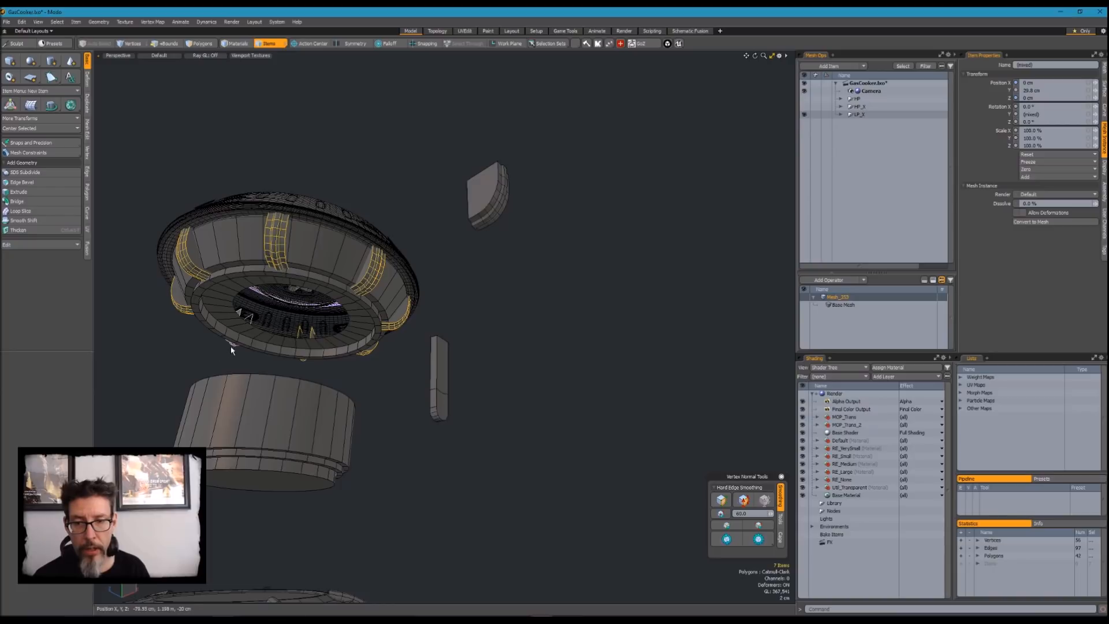
key(Delete)
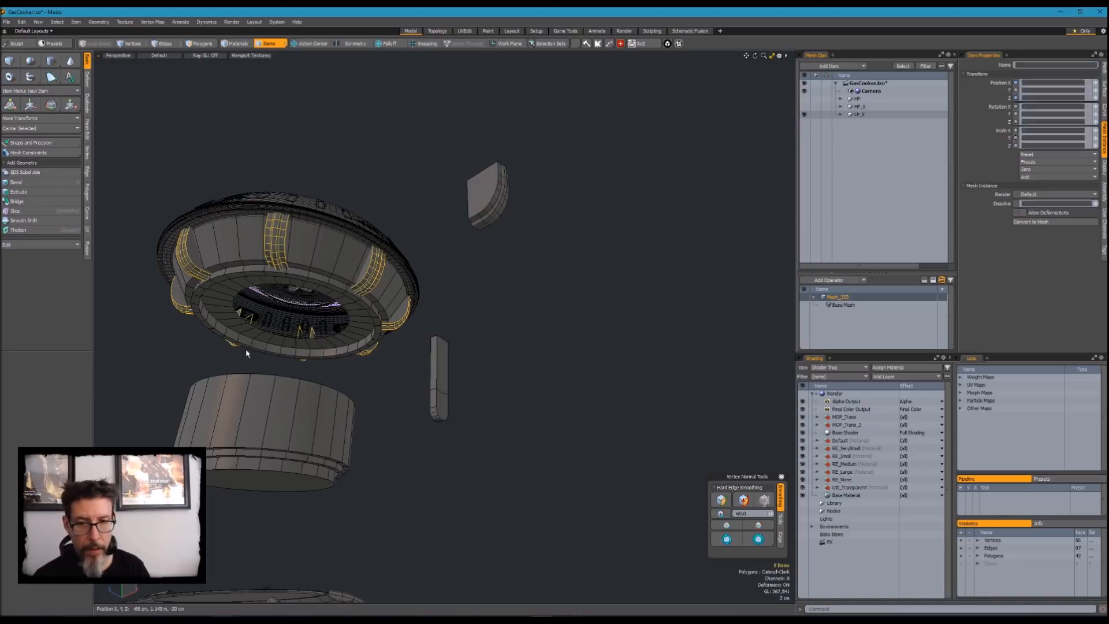
Delete the oval slot pieces and small round burner pieces from the top ring mesh, keeping its main shell polygons
alt+drag(247, 352, 433, 192)
click(372, 257)
scroll(435, 191, up, 3)
key(3)
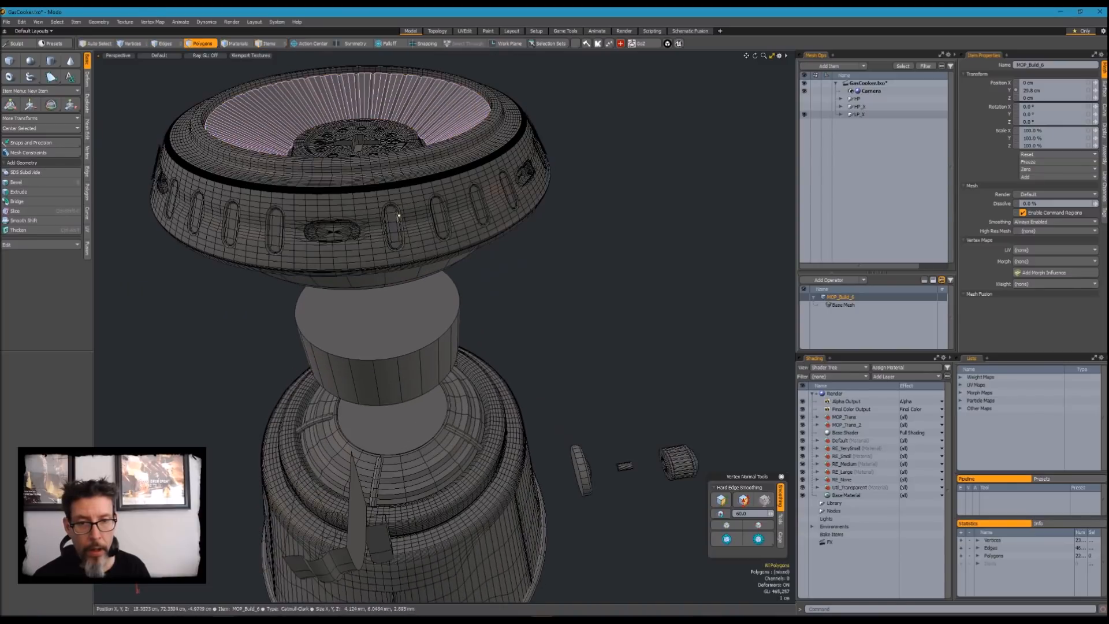
double_click(486, 167)
alt+drag(486, 167, 510, 213)
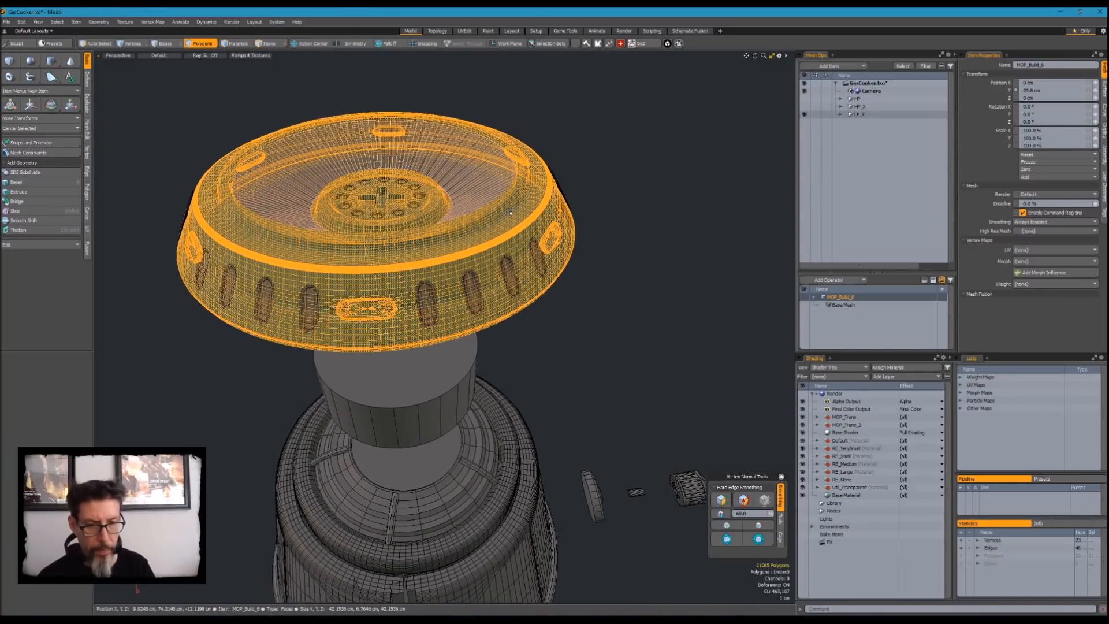
key(bracketleft)
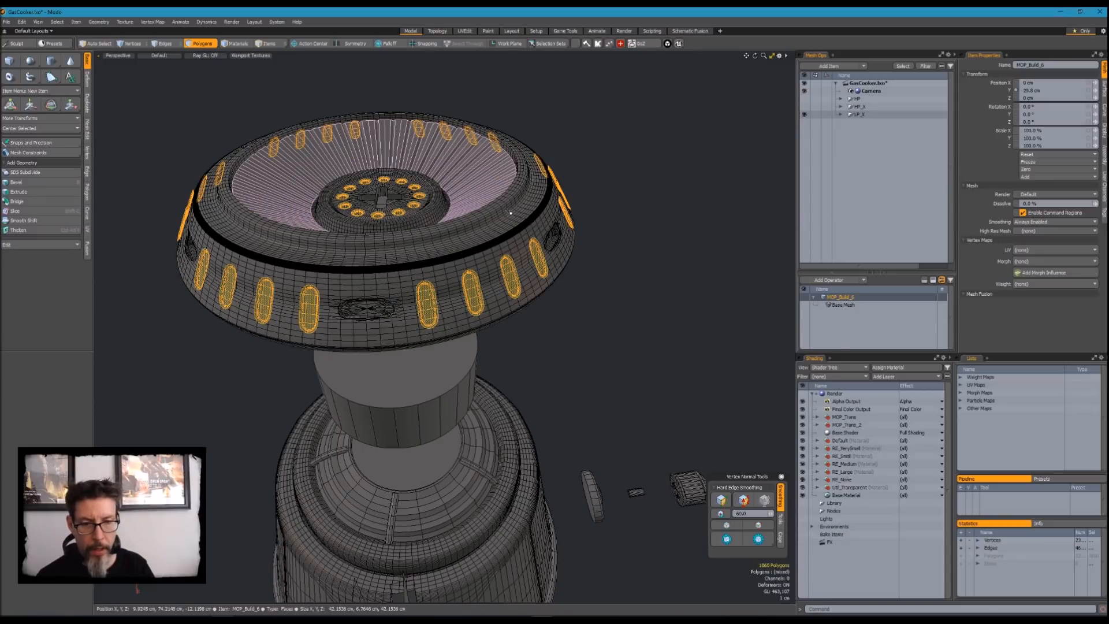
key(Delete)
Select all the radial fin meshes and instances inside the top burner bowl and delete them
alt+drag(509, 212, 462, 290)
key(5)
click(355, 134)
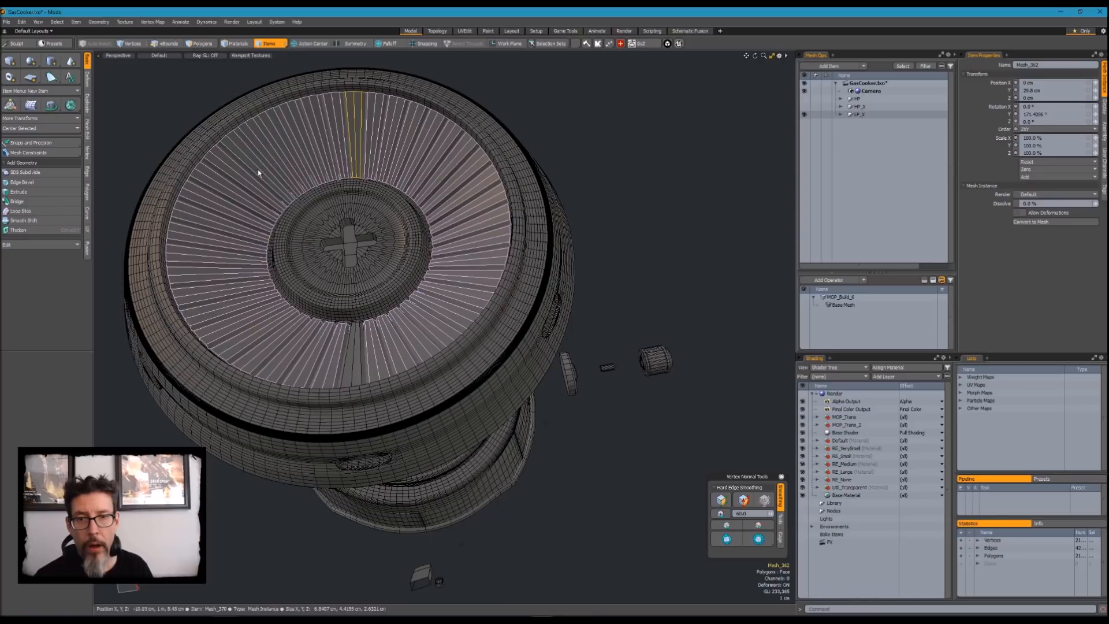
click(396, 347)
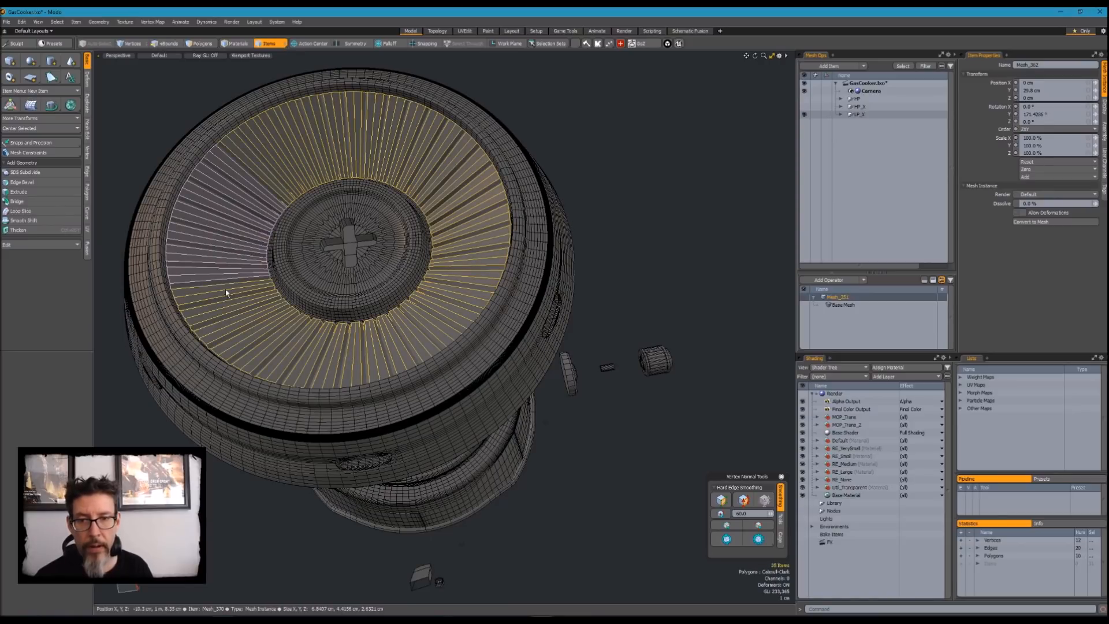
key(Delete)
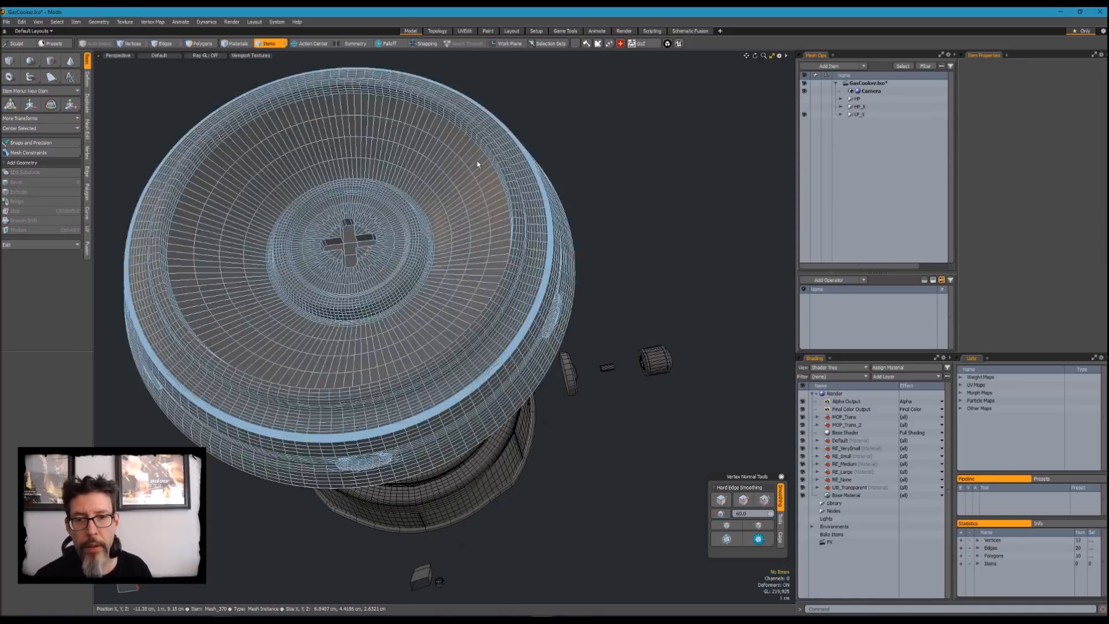
Select all the small feet instances around the base plate and delete them, keeping the detached foot
alt+drag(461, 248, 414, 165)
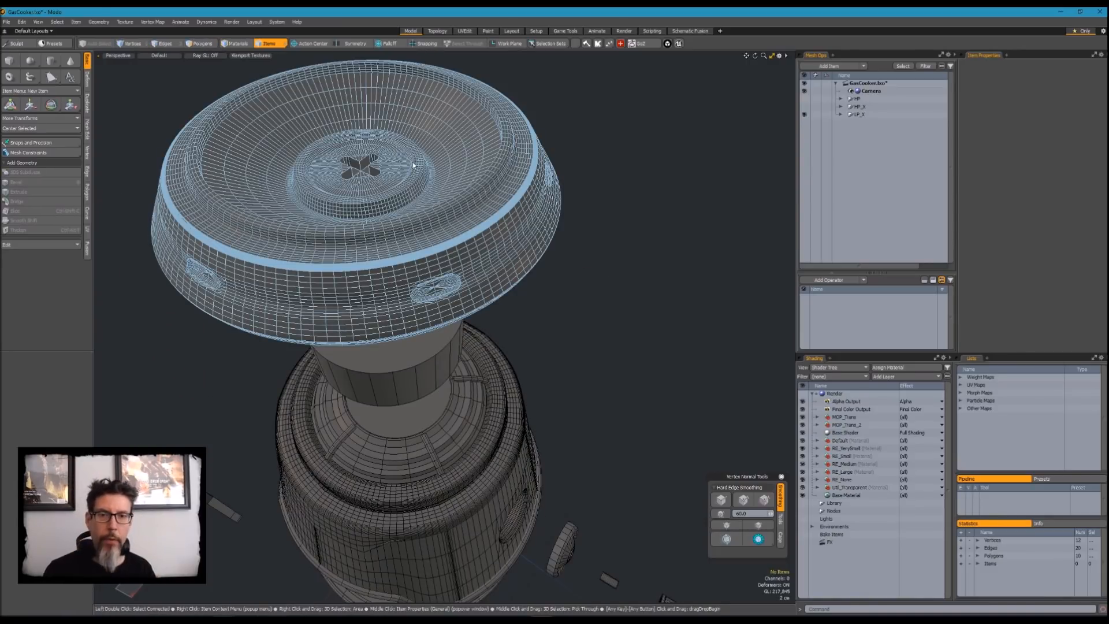
alt+drag(577, 323, 508, 375)
alt+shift+drag(509, 375, 473, 321)
alt+drag(503, 245, 329, 162)
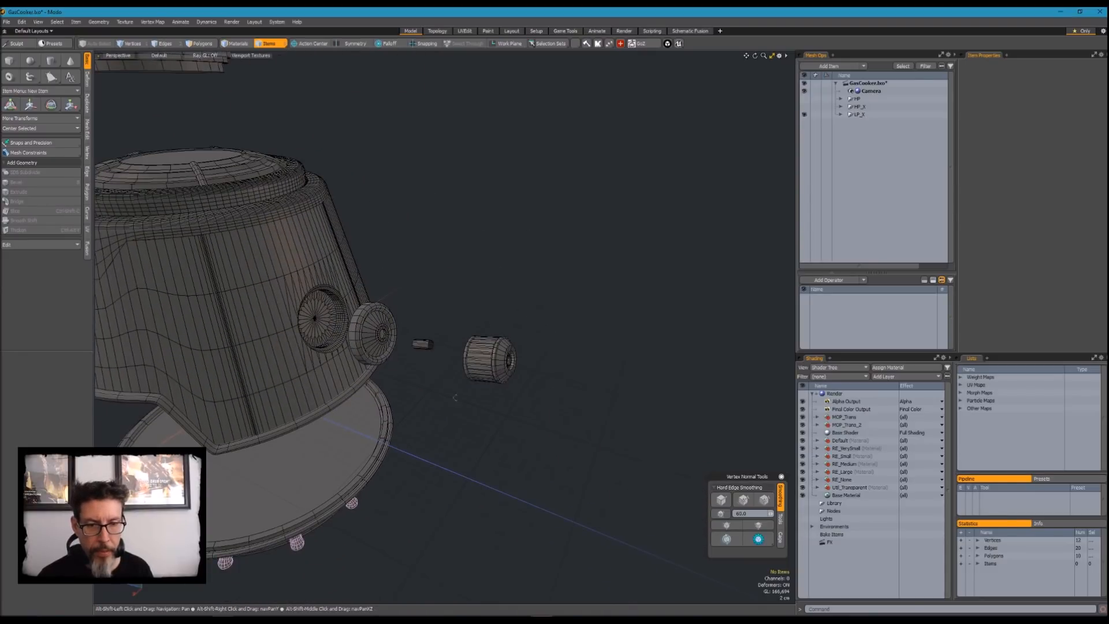
alt+shift+drag(454, 398, 533, 331)
alt+shift+drag(226, 213, 399, 314)
alt+shift+drag(398, 430, 476, 324)
alt+drag(482, 407, 513, 389)
click(500, 383)
shift+click(588, 374)
alt+drag(595, 383, 486, 409)
shift+click(569, 401)
alt+shift+drag(555, 413, 428, 434)
shift+click(497, 406)
alt+drag(572, 389, 543, 400)
shift+click(542, 391)
alt+drag(601, 379, 537, 365)
alt+shift+drag(635, 360, 361, 385)
shift+click(405, 397)
alt+drag(543, 363, 473, 377)
alt+shift+drag(600, 398, 436, 436)
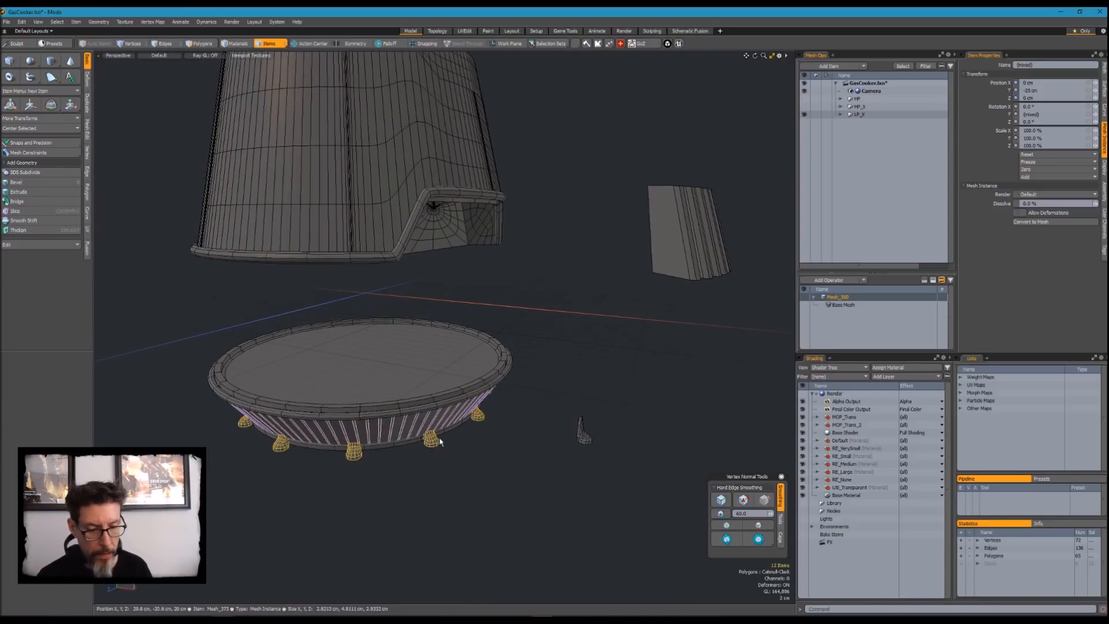
key(Delete)
Select every thin rib strip around the sloped side of the base plate and delete them all
alt+drag(459, 437, 415, 375)
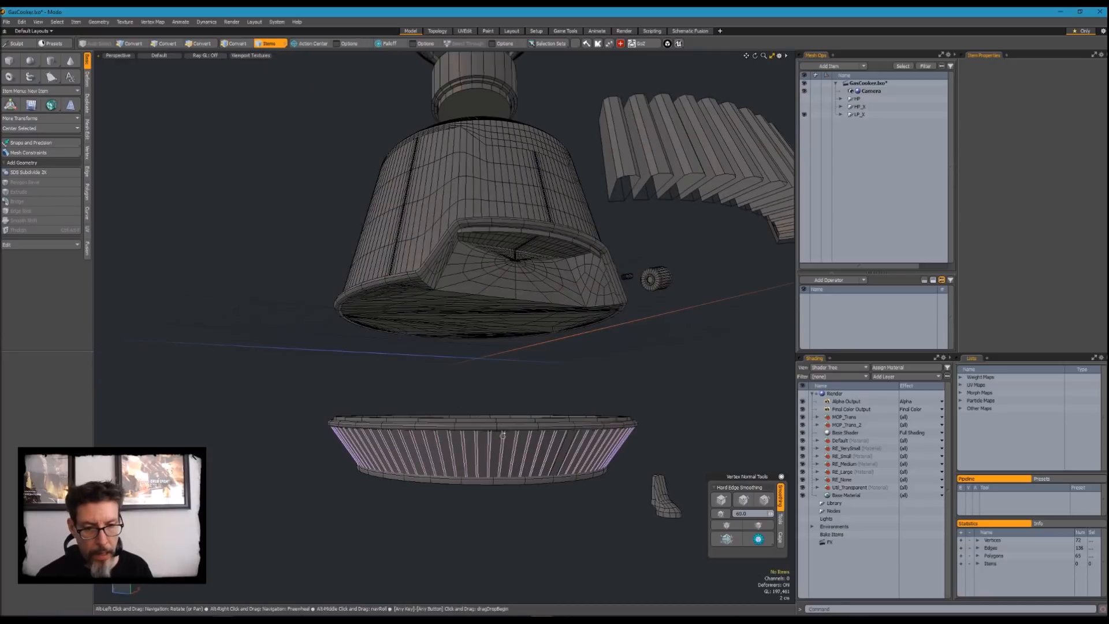
click(563, 451)
drag(363, 457, 350, 453)
alt+drag(350, 452, 491, 413)
alt+shift+drag(352, 418, 479, 396)
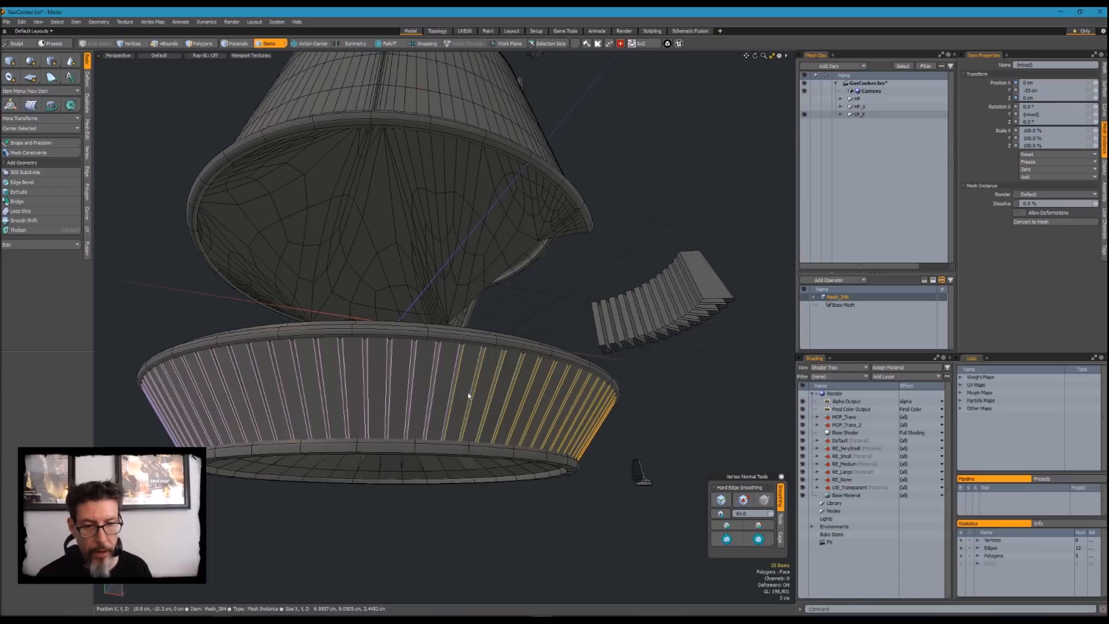
drag(188, 416, 176, 418)
alt+drag(176, 418, 413, 419)
scroll(413, 418, down, 3)
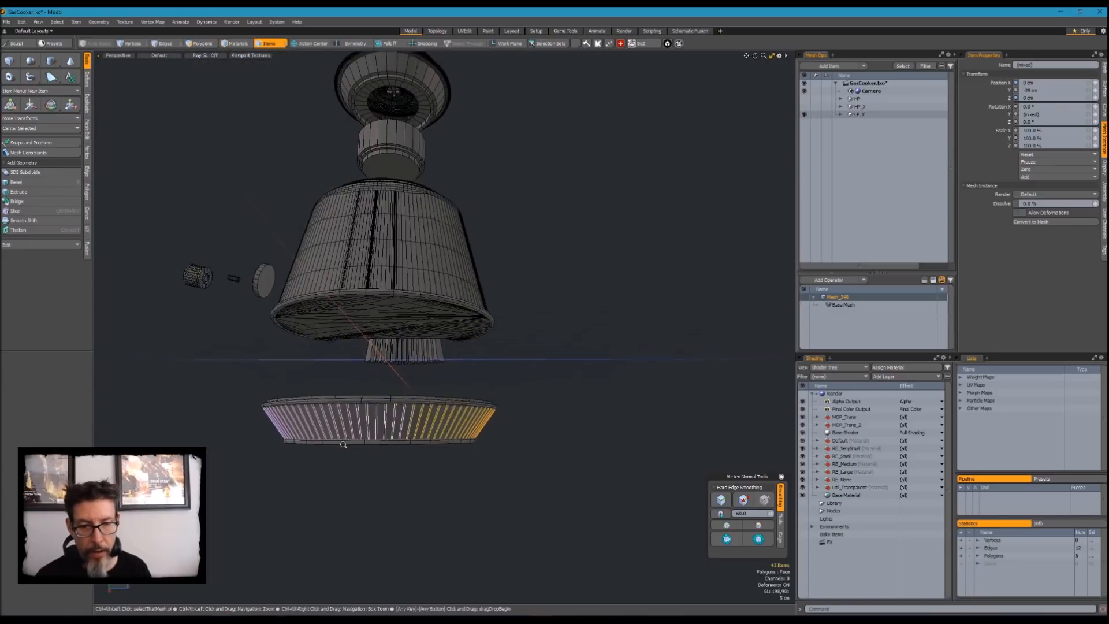
alt+drag(284, 424, 510, 430)
drag(338, 424, 328, 425)
alt+drag(328, 425, 570, 423)
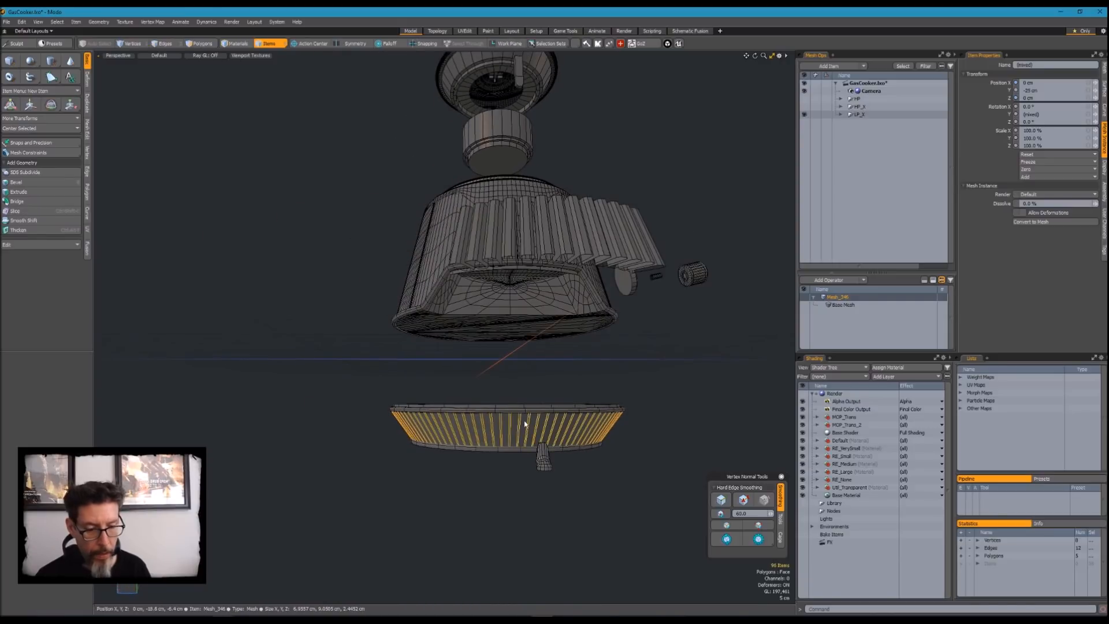
key(Delete)
Delete the three curved slot pieces around the centre of the base plate's underside
alt+drag(475, 396, 649, 353)
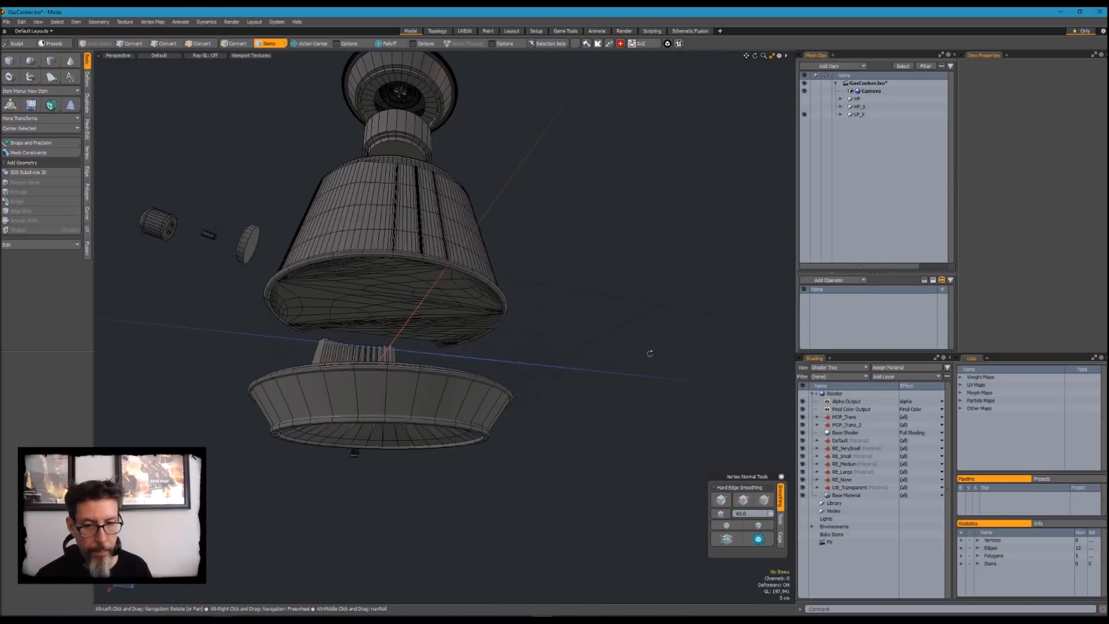
alt+drag(329, 277, 534, 185)
scroll(530, 310, up, 3)
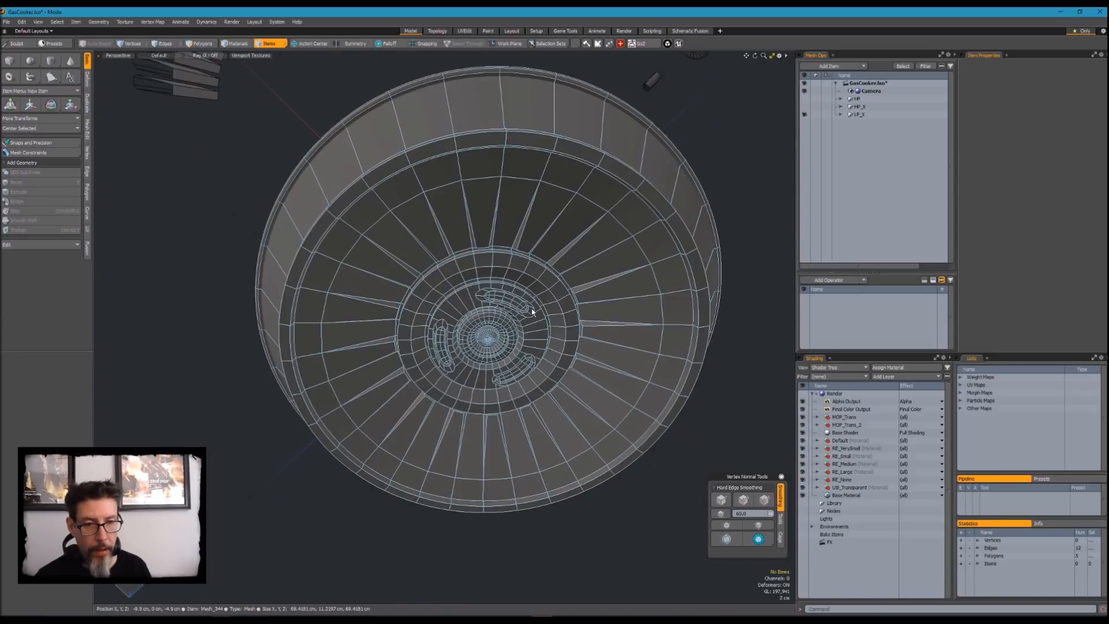
click(530, 310)
key(3)
double_click(530, 310)
shift+double_click(526, 360)
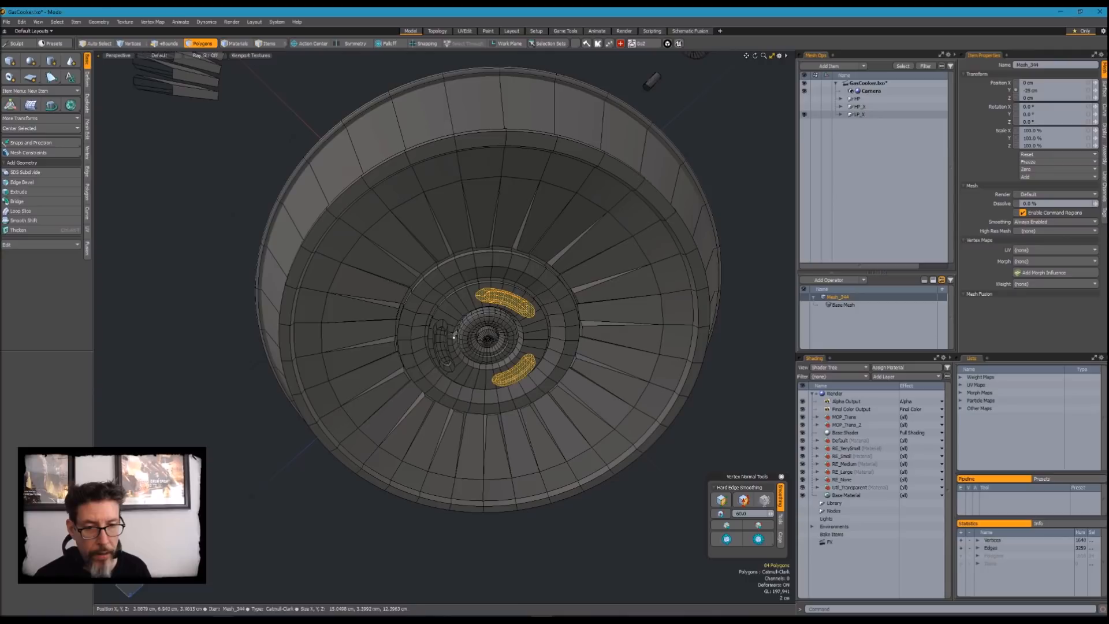
shift+double_click(442, 328)
key(Delete)
Select all the low-poly items and assign them a new material LP with a light green colour (0.5, 1.0, 0.5)
alt+drag(442, 329, 545, 297)
key(alt)
alt+drag(560, 294, 501, 283)
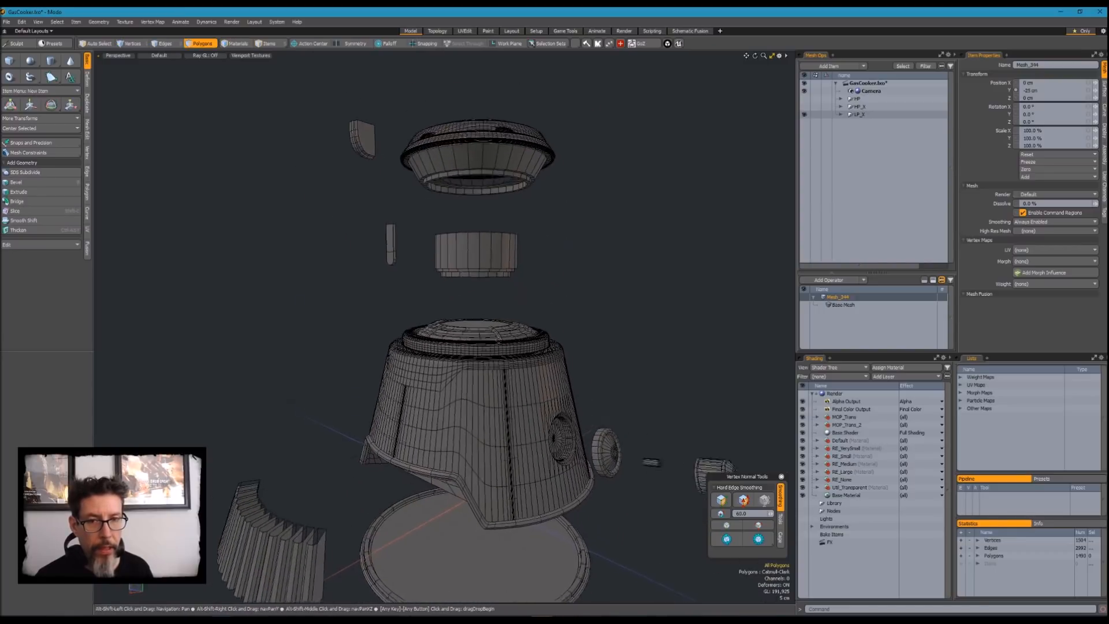
alt+shift+drag(498, 340, 468, 327)
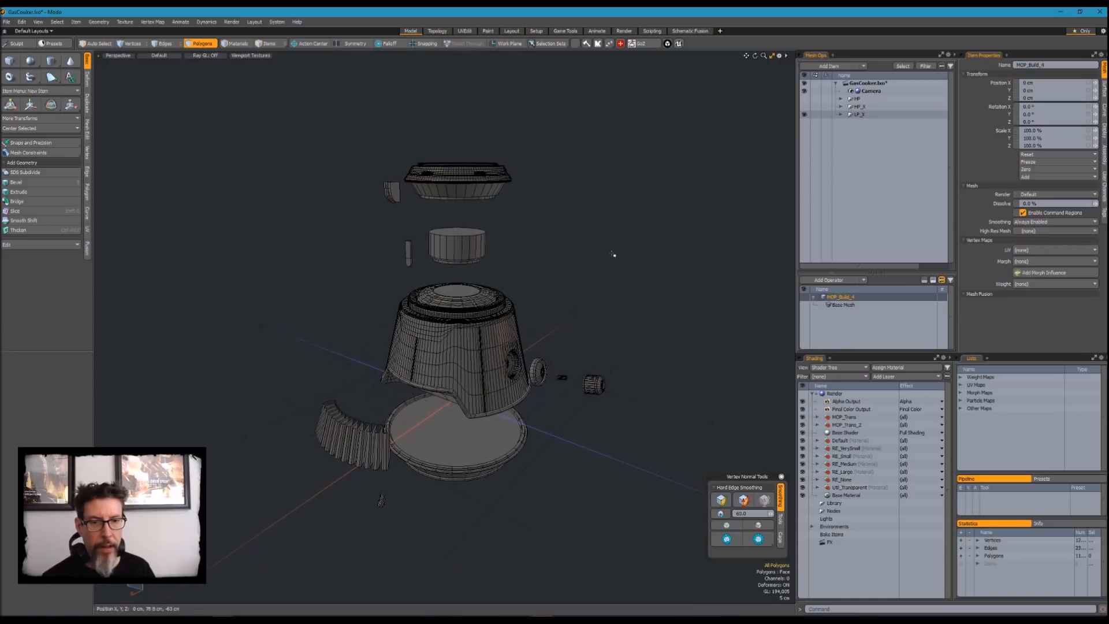
key(5)
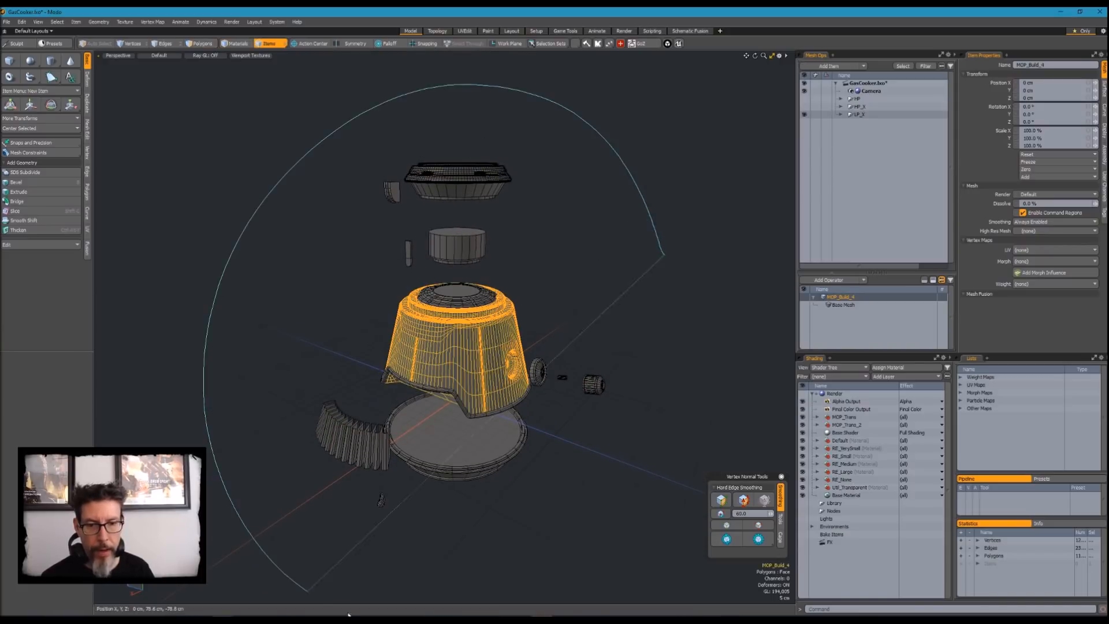
key(ctrl+a)
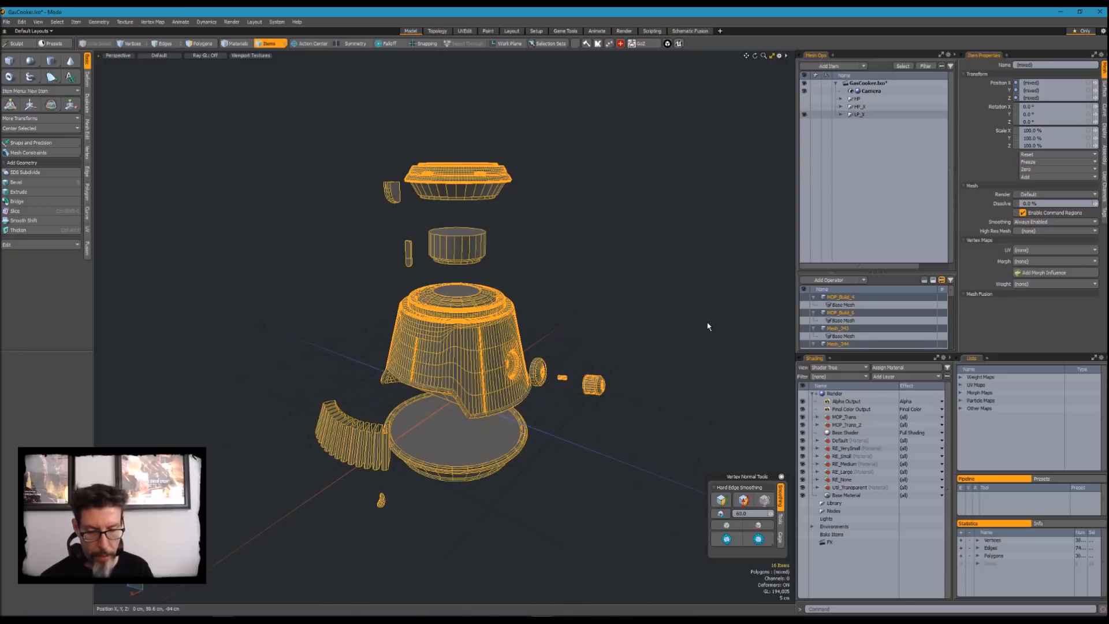
key(m)
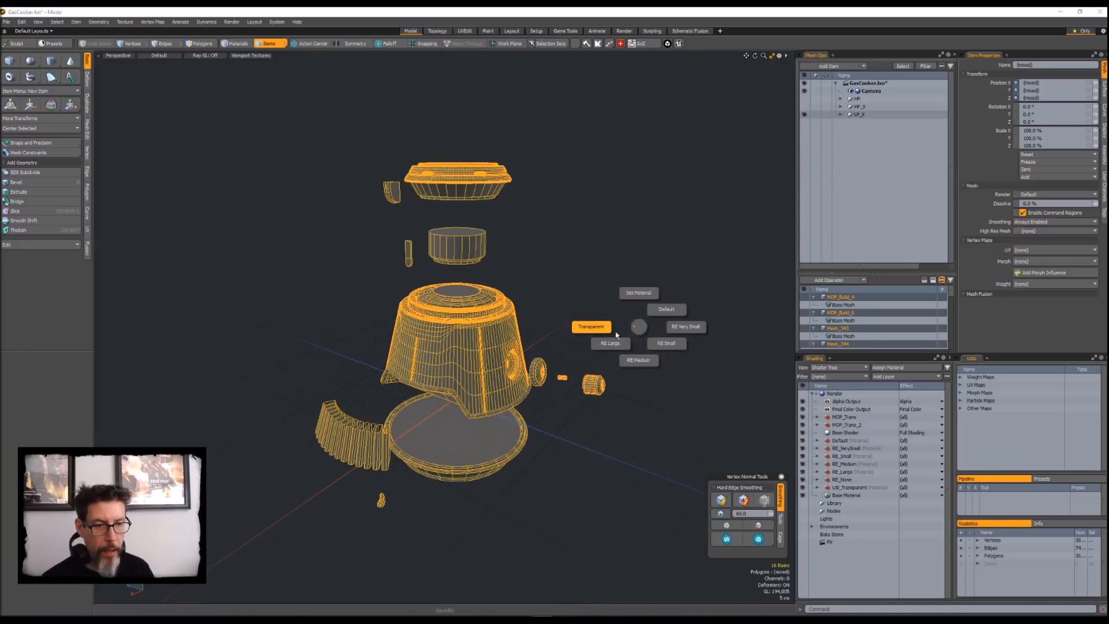
click(633, 296)
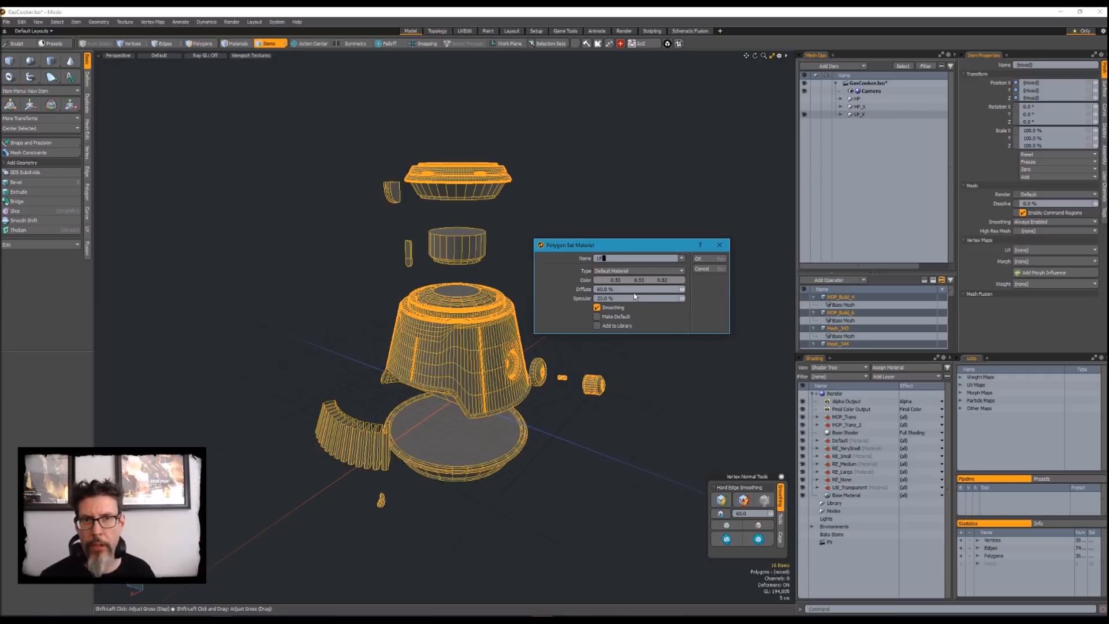
click(616, 281)
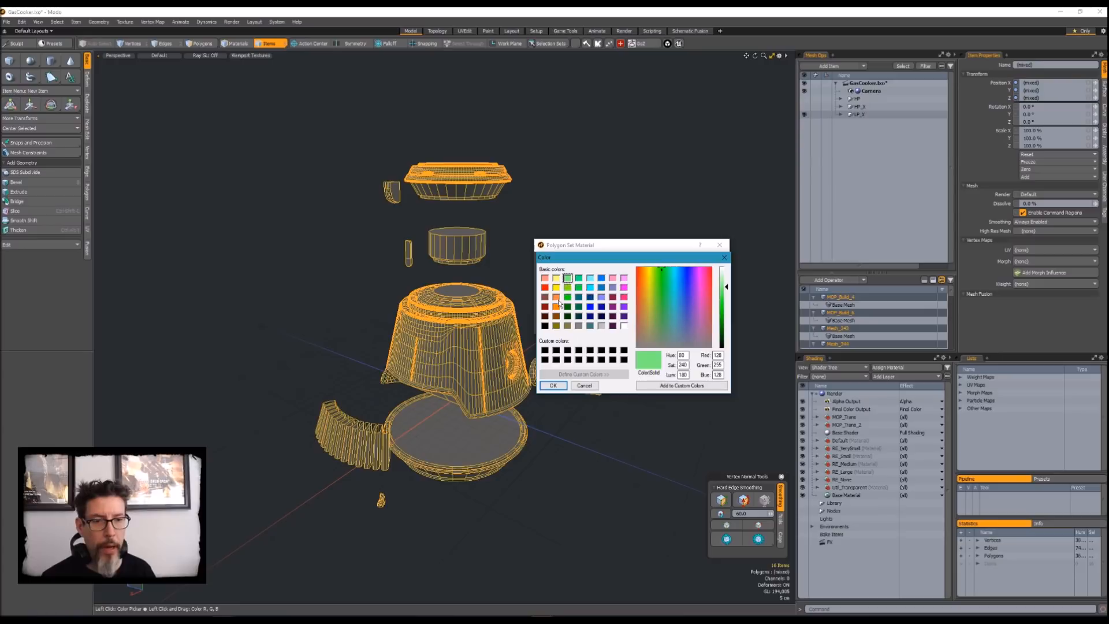
click(554, 386)
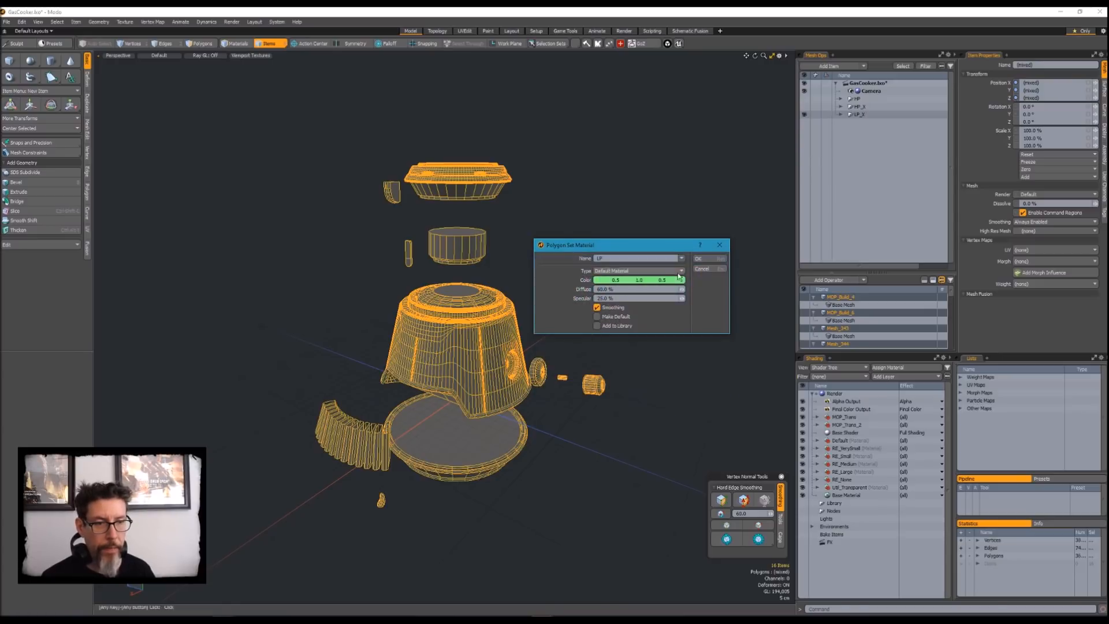
click(707, 260)
click(594, 325)
Look over the green low-poly parts from the top ring down to the main body shell
alt+drag(594, 324, 567, 341)
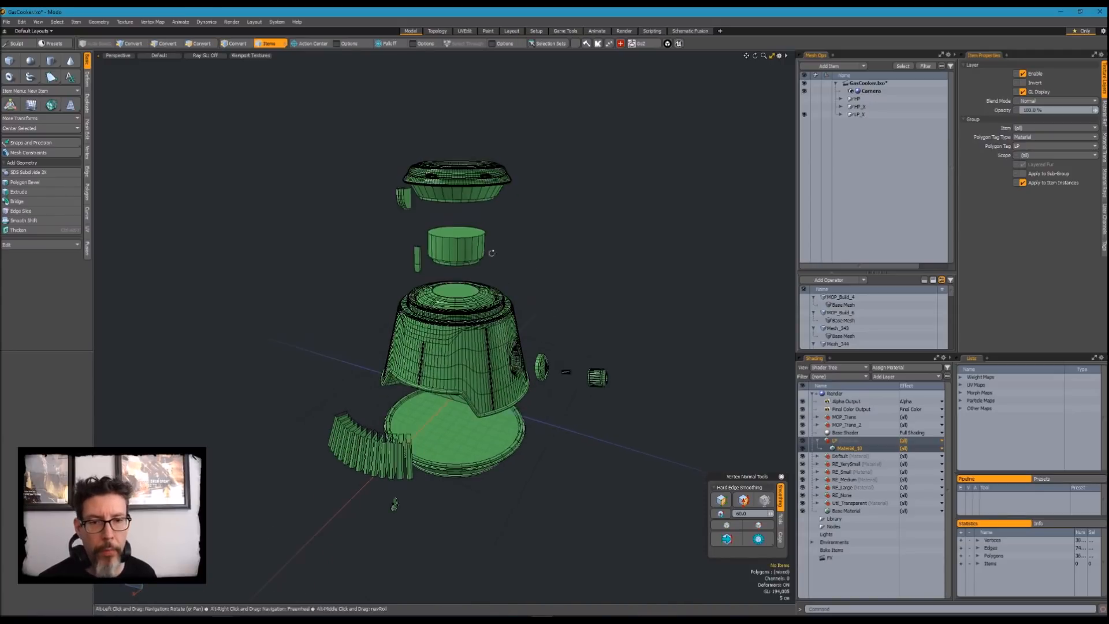
scroll(489, 236, up, 5)
alt+drag(490, 235, 545, 219)
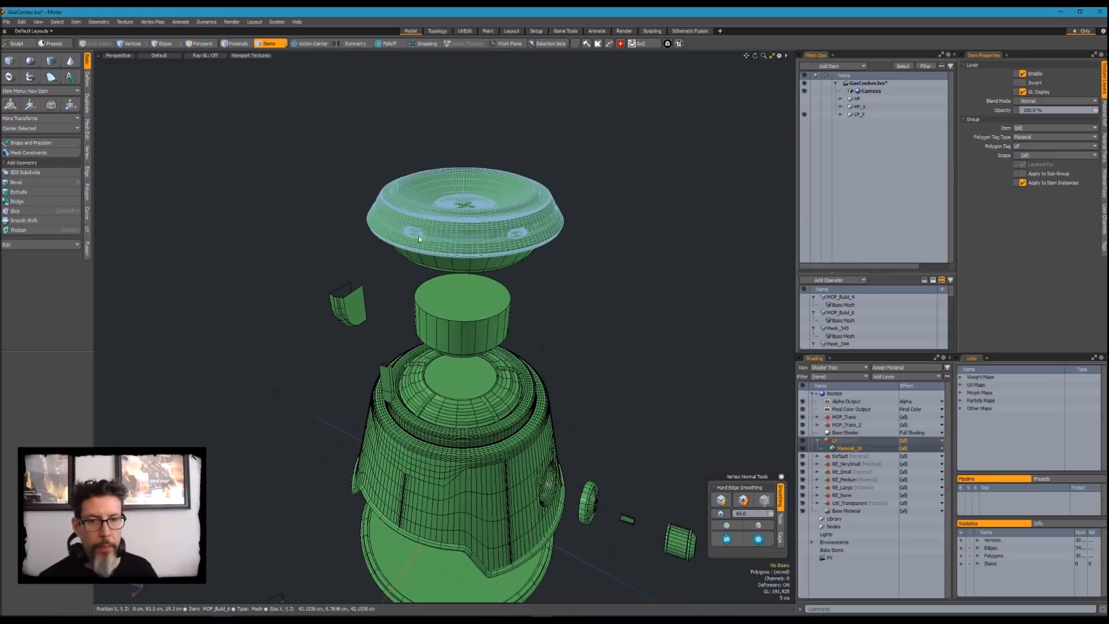
alt+drag(462, 246, 559, 225)
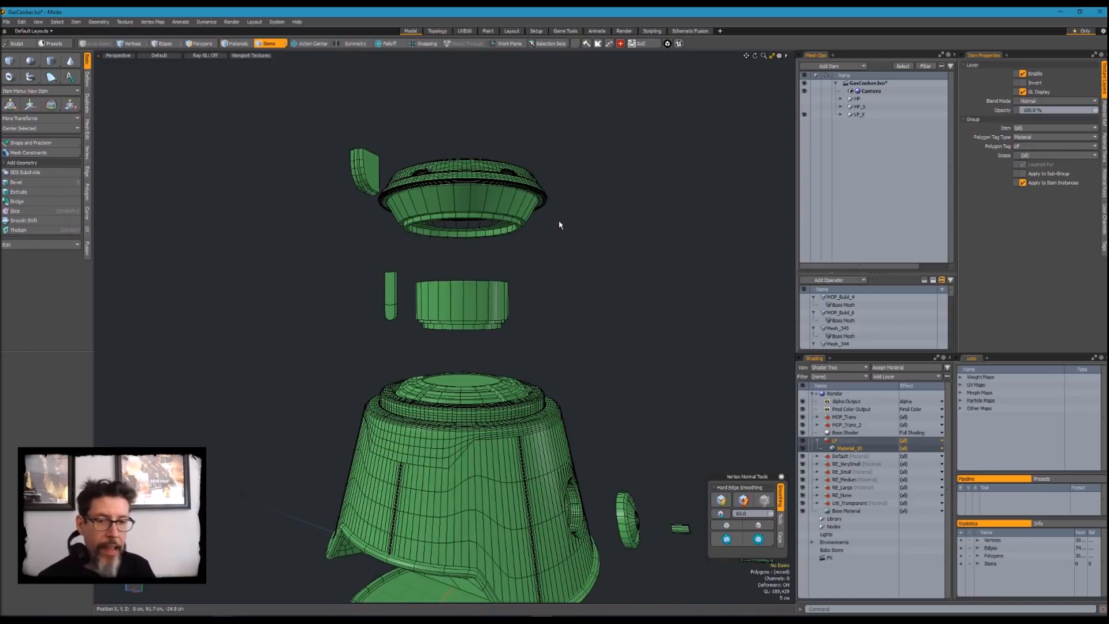
alt+shift+drag(595, 344, 561, 339)
alt+shift+drag(561, 339, 635, 301)
click(573, 297)
alt+drag(635, 301, 569, 315)
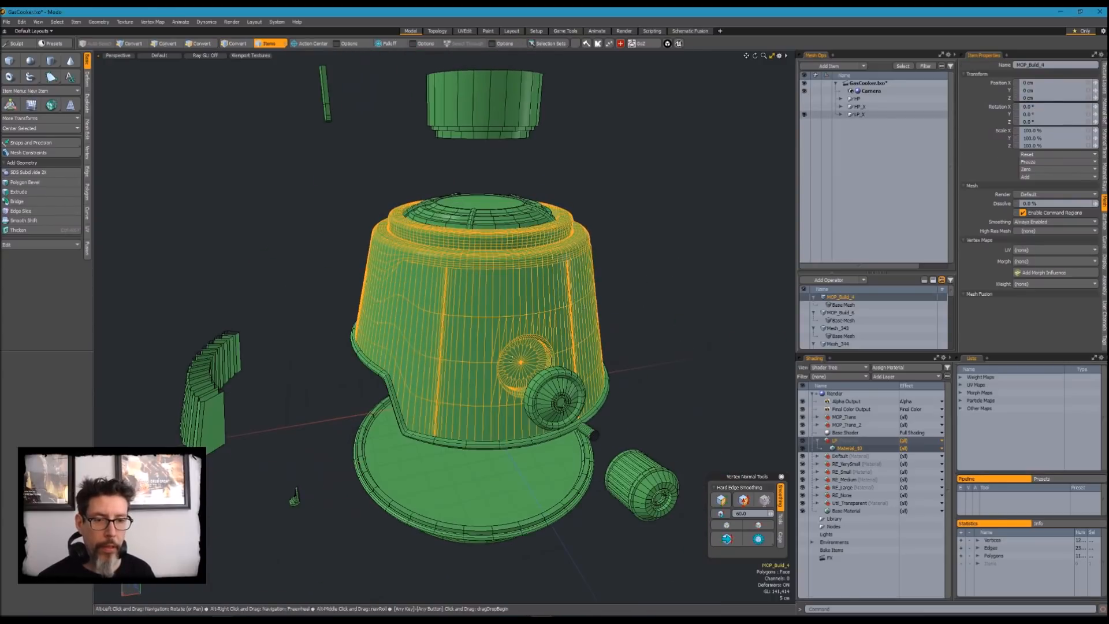
Examine the body shell's knob recess, selecting edges inside it to judge the mesh density
scroll(560, 359, up, 4)
mouse_move(641, 336)
ctrl+alt+mouse_down()
mouse_move(268, 448)
mouse_move(514, 306)
mouse_move(625, 273)
mouse_move(553, 320)
mouse_move(629, 296)
mouse_move(569, 312)
mouse_move(615, 297)
mouse_move(640, 318)
ctrl+alt+mouse_up()
click(628, 245)
key(shift+h)
key(u)
key(2)
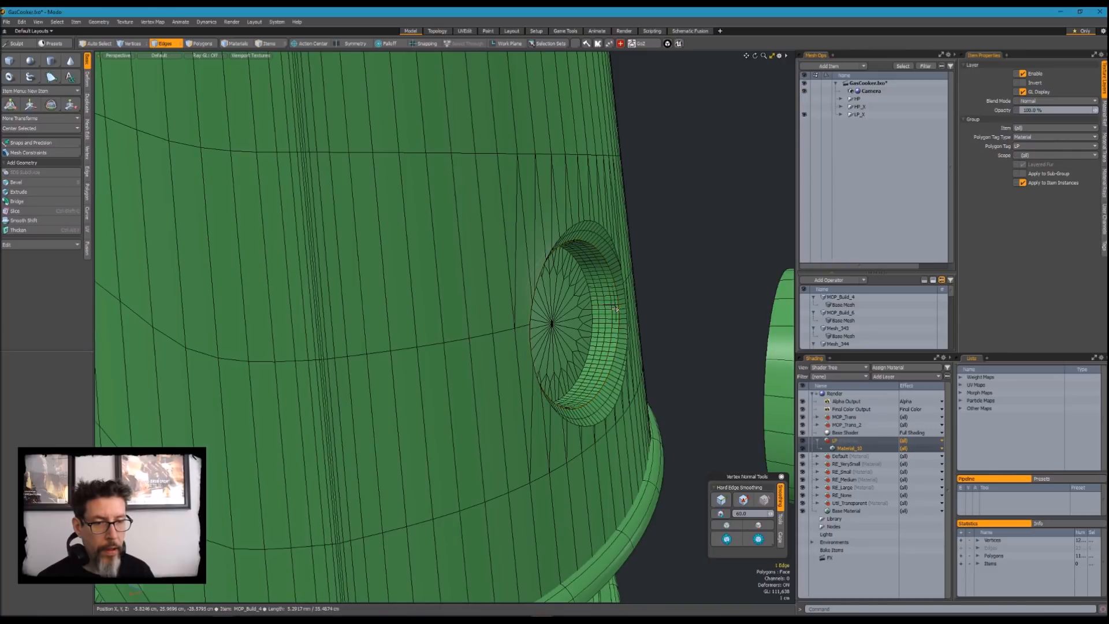
alt+drag(617, 309, 664, 307)
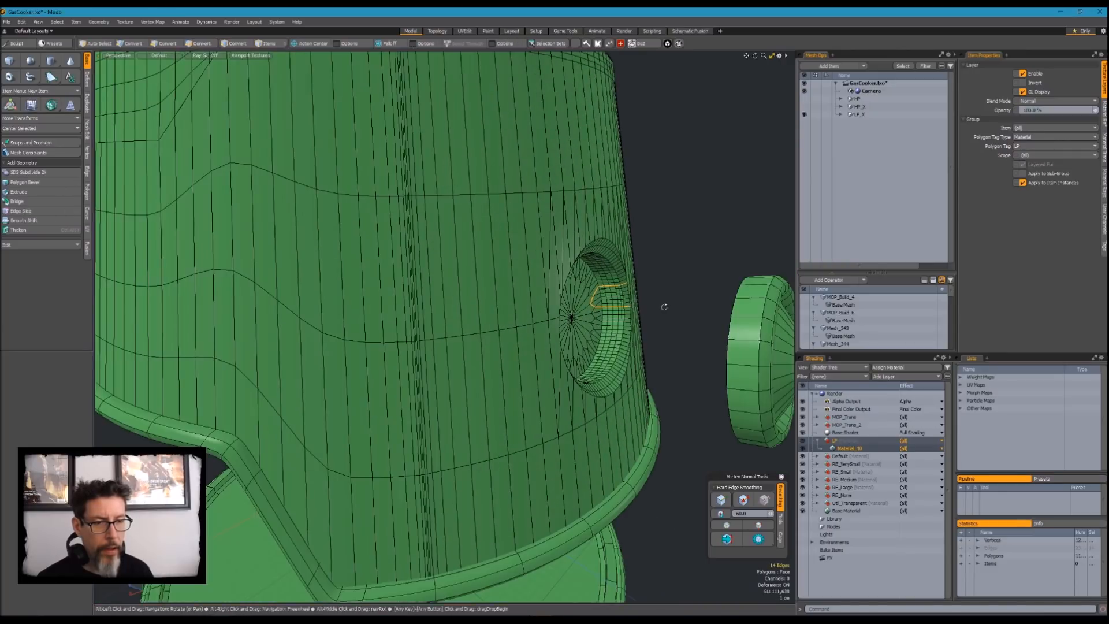
alt+drag(648, 346, 718, 302)
Select the connected polygons of Mesh_257 and delete them from the low-poly group
alt+drag(621, 270, 483, 253)
double_click(488, 276)
alt+drag(544, 281, 567, 265)
key(Delete)
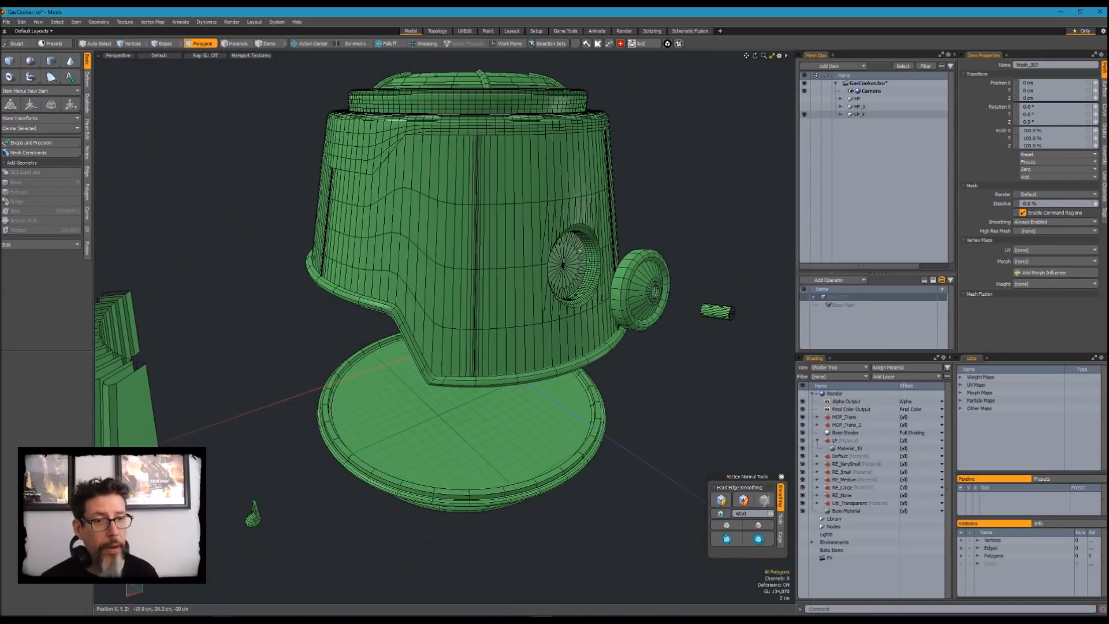
Hide LP_X and show HP_X, expanding that group to look for the source of the main body shell
alt+shift+drag(595, 190, 596, 254)
alt+drag(596, 255, 623, 257)
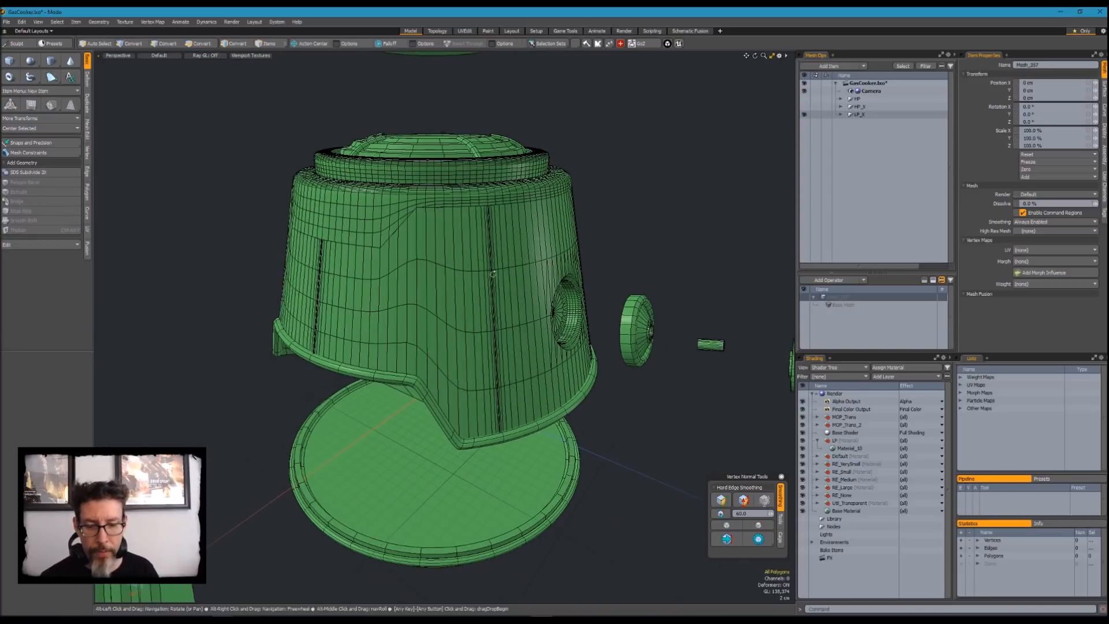
alt+drag(492, 273, 465, 231)
click(463, 228)
mouse_move(656, 267)
alt+mouse_down()
mouse_move(661, 236)
mouse_move(658, 263)
mouse_move(556, 270)
mouse_move(477, 246)
mouse_move(655, 267)
mouse_move(654, 286)
mouse_move(641, 266)
mouse_move(675, 261)
alt+mouse_up()
click(626, 236)
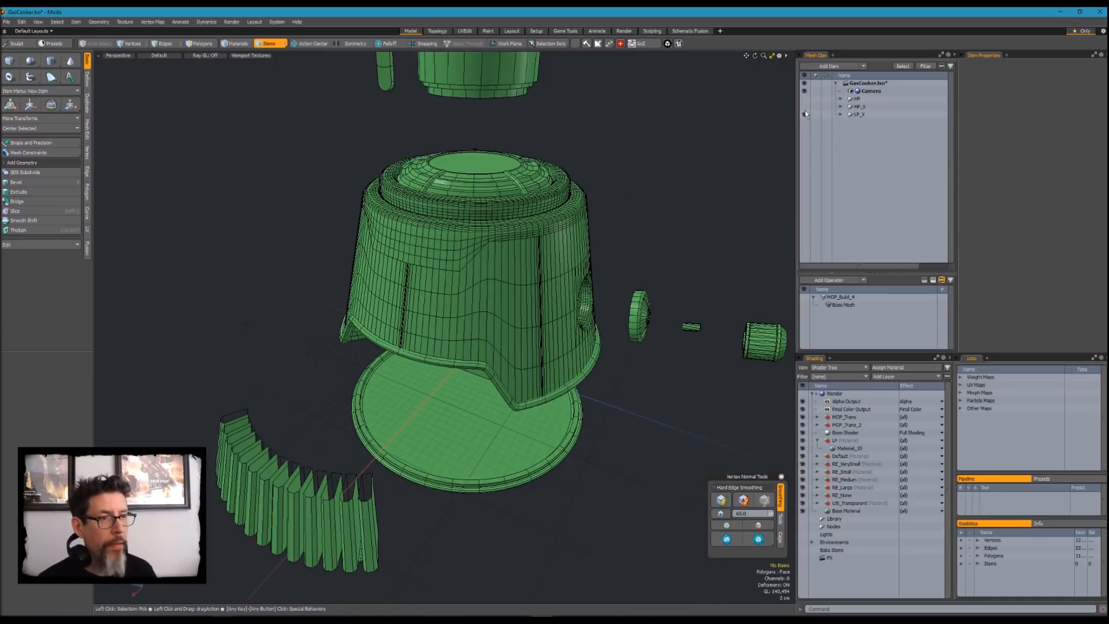
drag(805, 108, 805, 114)
alt+drag(641, 257, 628, 230)
key(3)
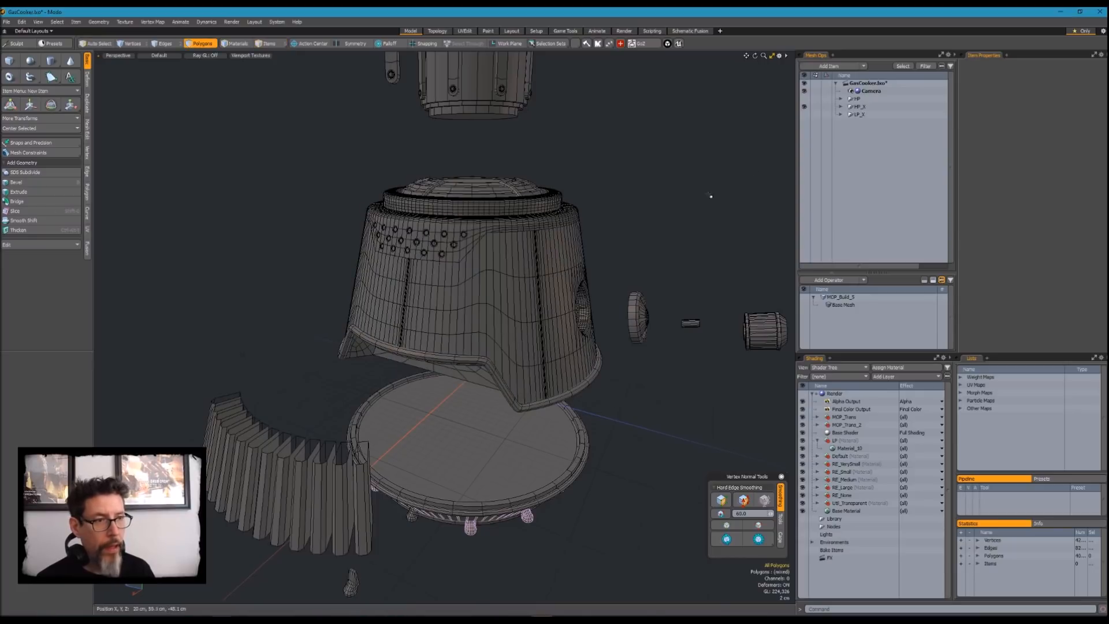
click(841, 107)
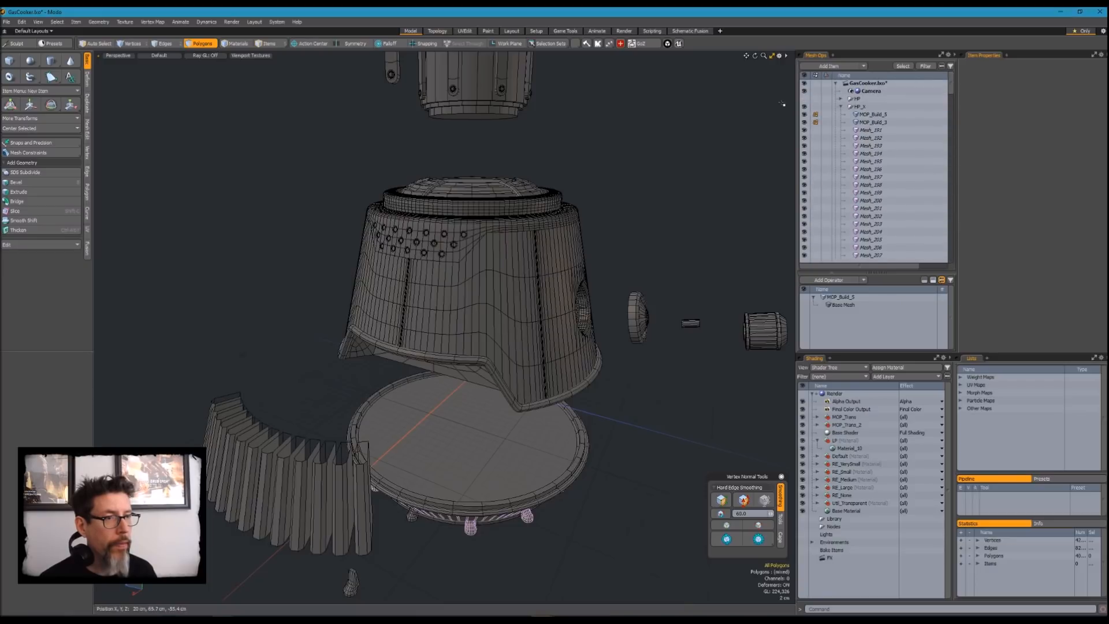
click(868, 114)
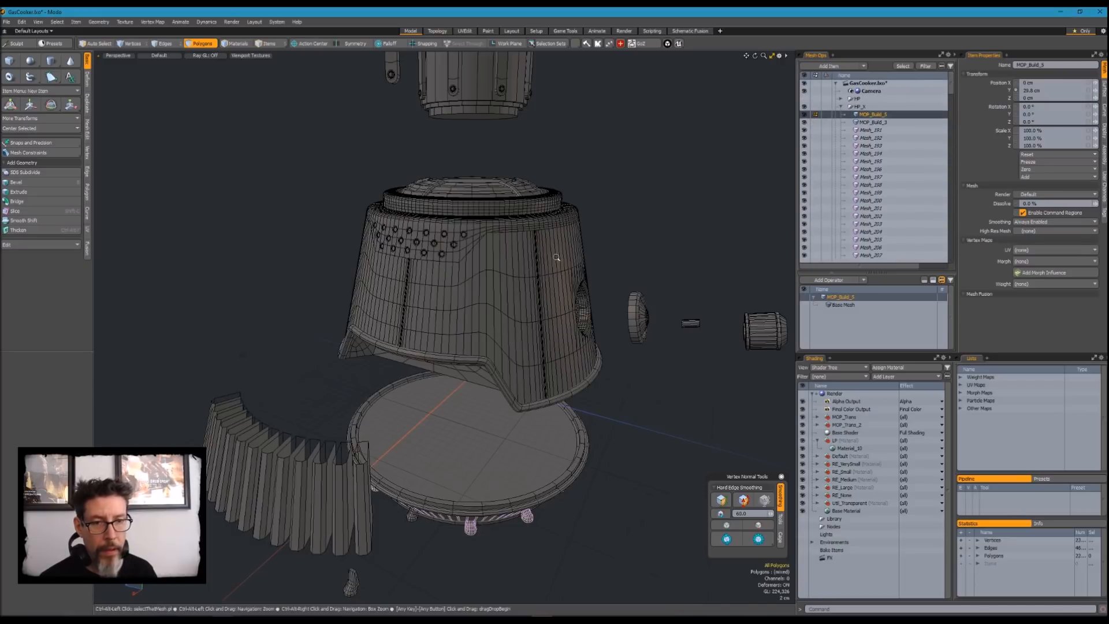
key(Escape)
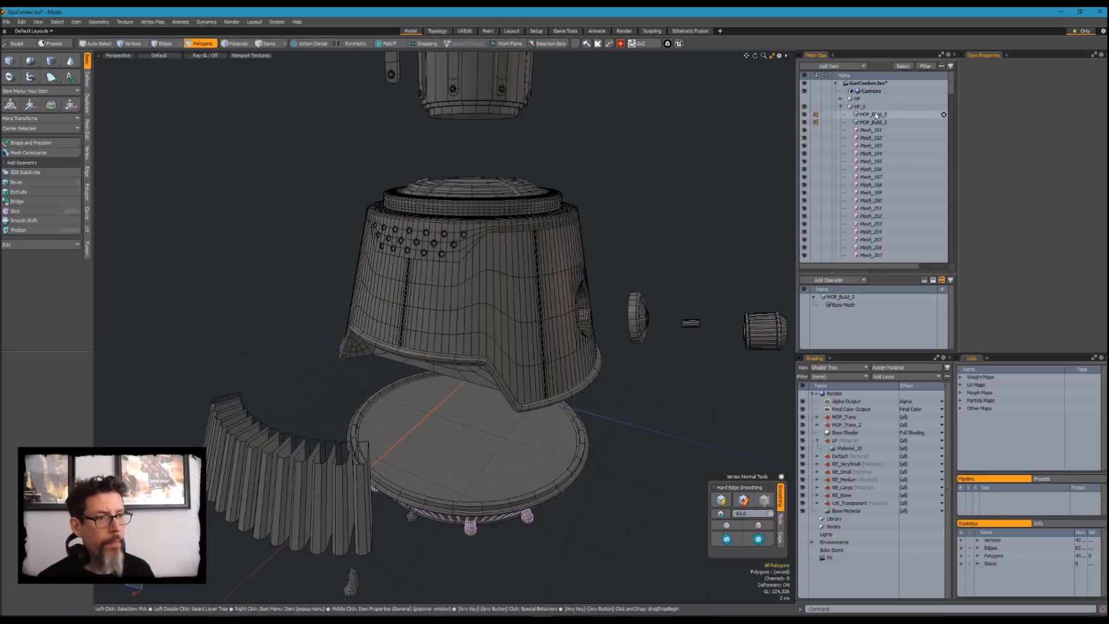
Hide HP_X, show the original HP group and locate the body's MOP_Base mesh in its boolean build folder
click(804, 108)
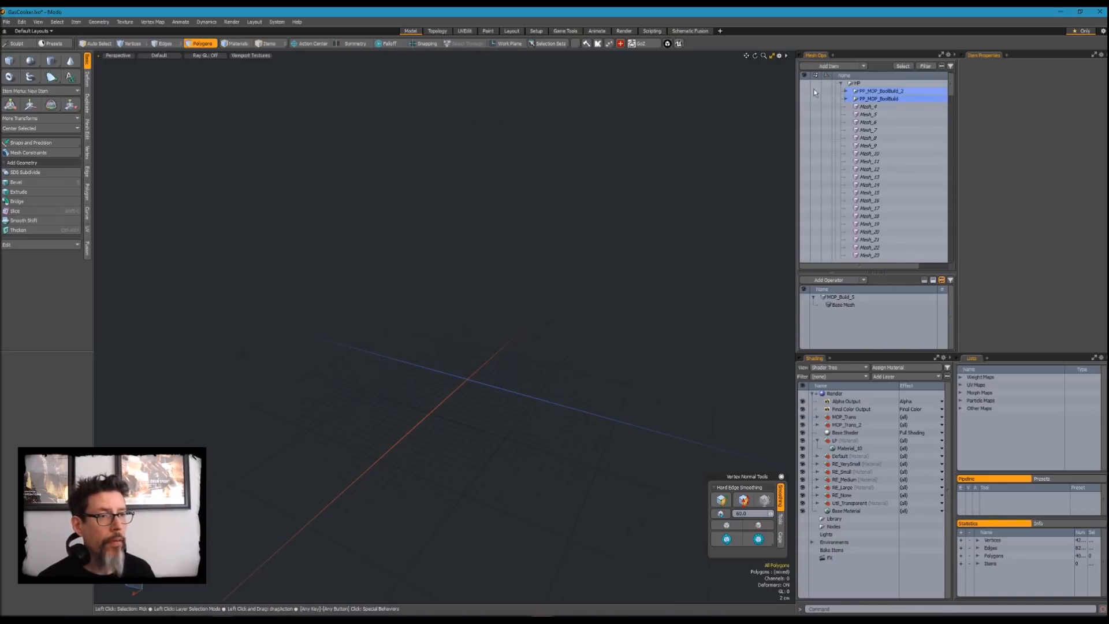
click(805, 84)
click(541, 256)
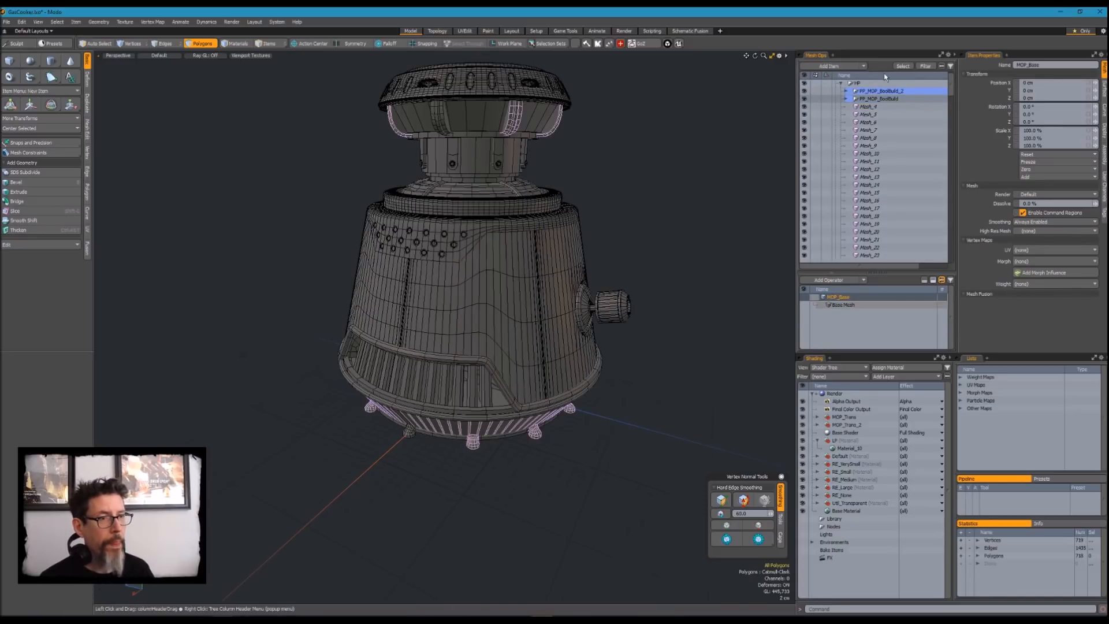
click(846, 100)
click(805, 99)
click(805, 99)
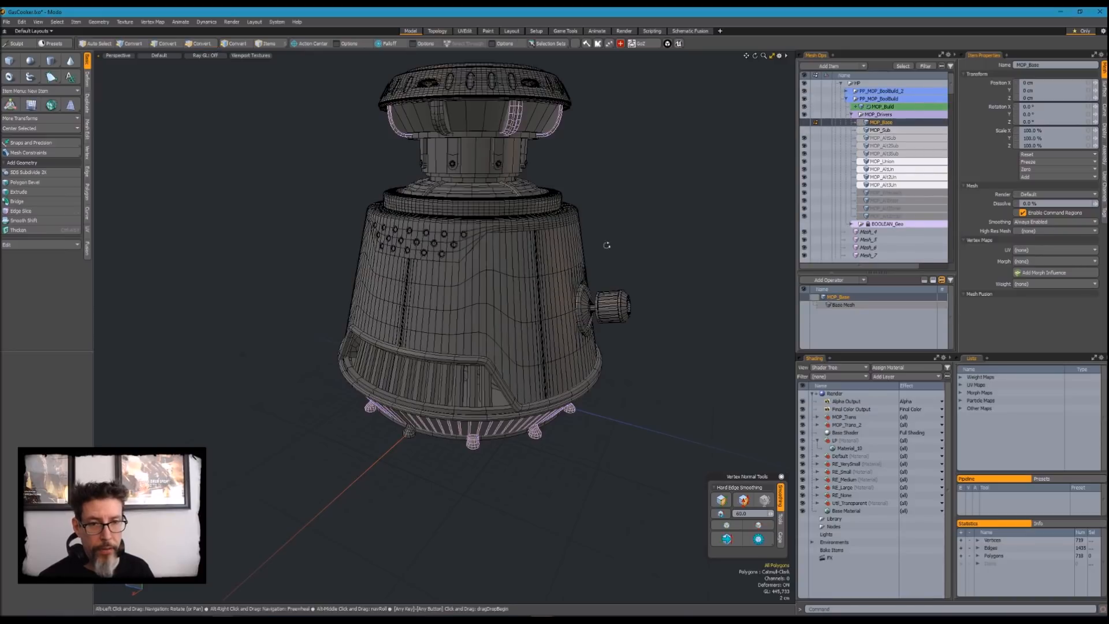
Isolate the MOP_Base mesh, select all its connected polygons and copy them
key(shift+h)
alt+drag(639, 247, 598, 266)
drag(544, 216, 549, 292)
key(])
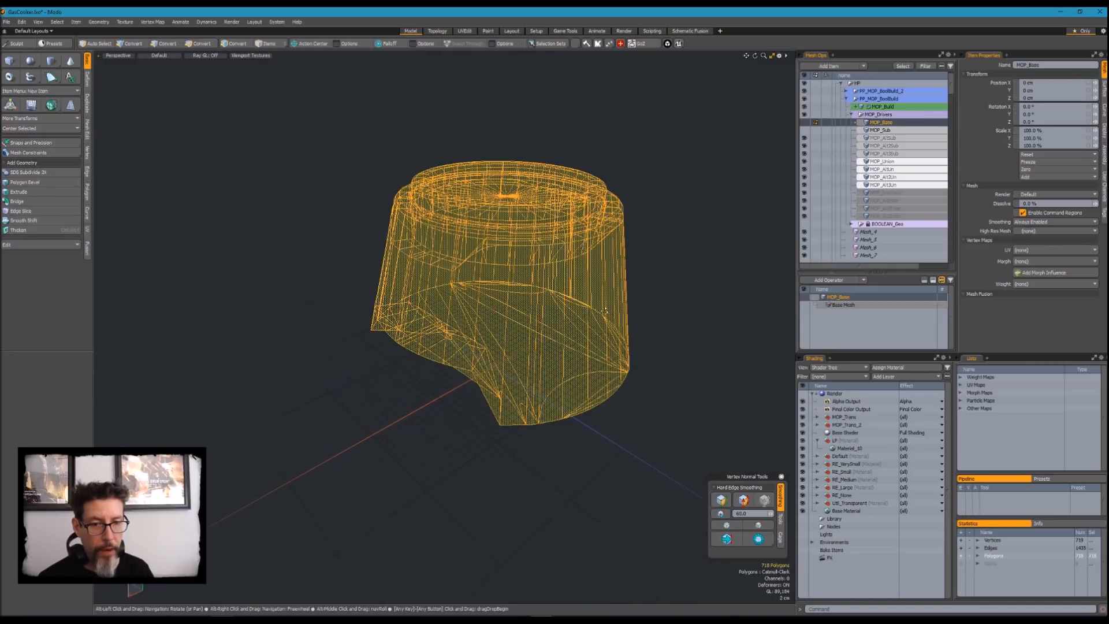
alt+drag(581, 332, 617, 289)
alt+drag(670, 240, 660, 266)
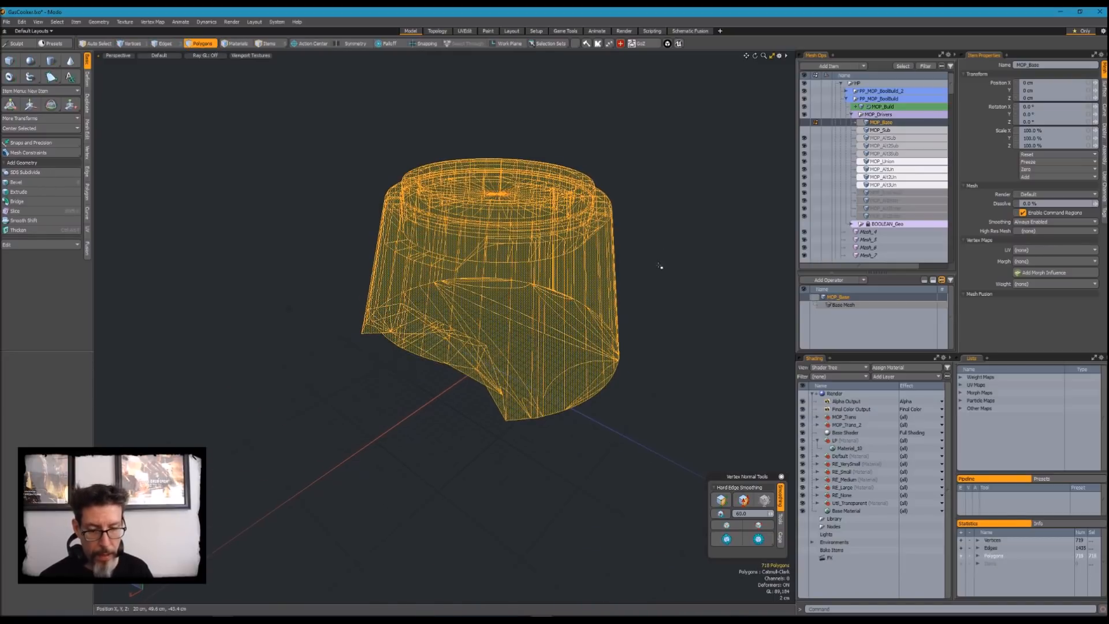
Create a new scene, delete the default cube's geometry and paste the copied body polygons into a new mesh
key(ctrl+n)
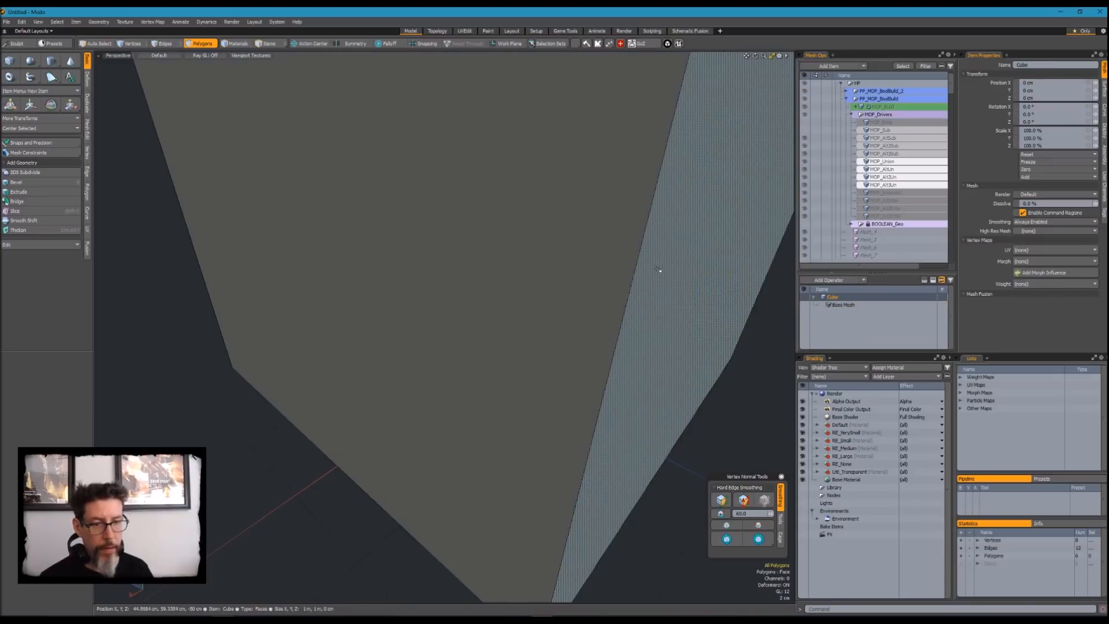
ctrl+alt+drag(659, 261, 617, 272)
key(Delete)
key(ctrl+v)
key(a)
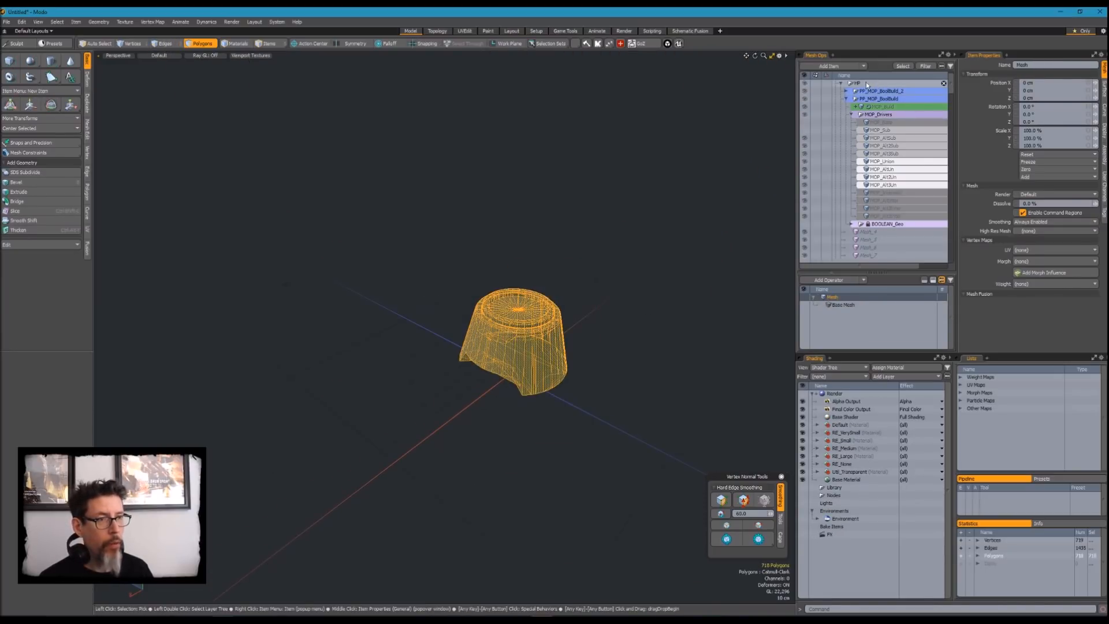
Return to the GasCooker scene and copy all polygons of the MOP_Sub cutter mesh
scroll(884, 98, up, 2)
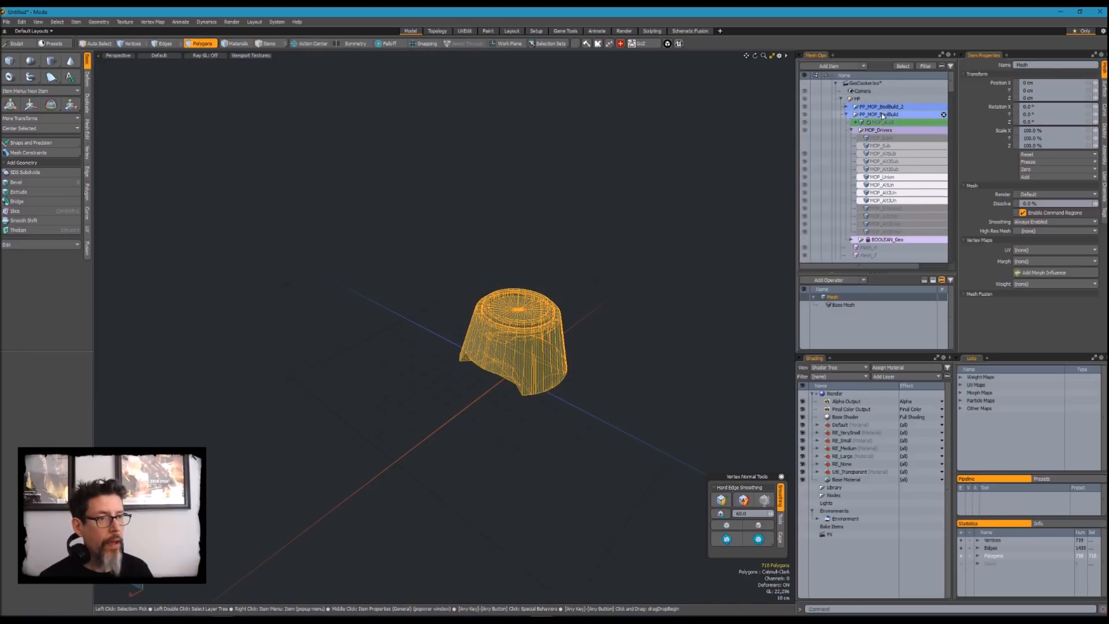
click(882, 115)
click(882, 146)
alt+drag(546, 296, 541, 296)
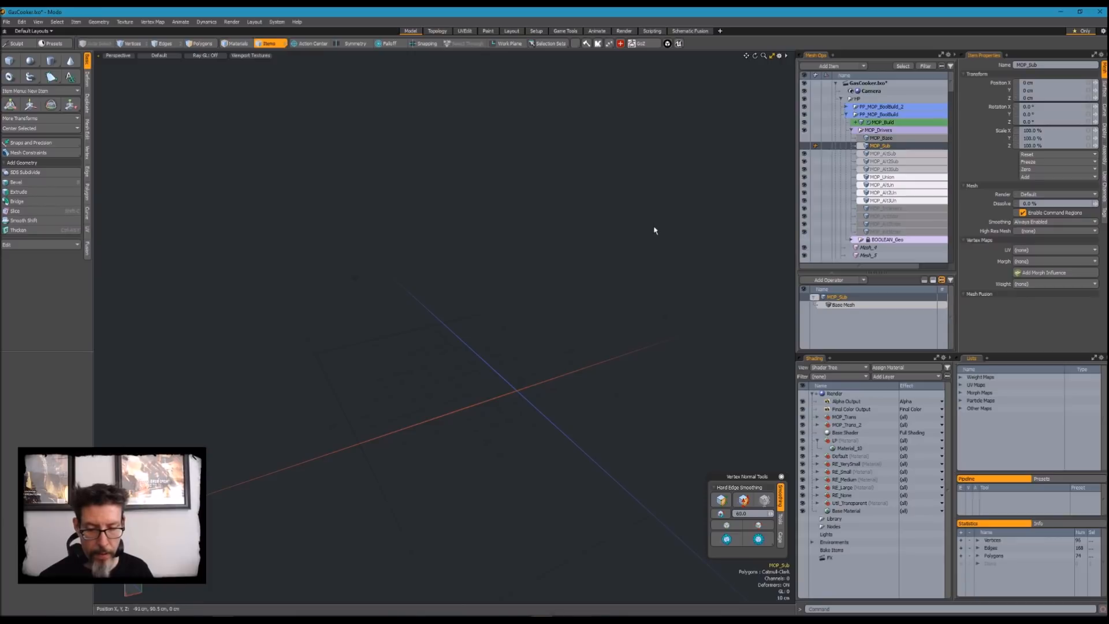
key(ctrl+a)
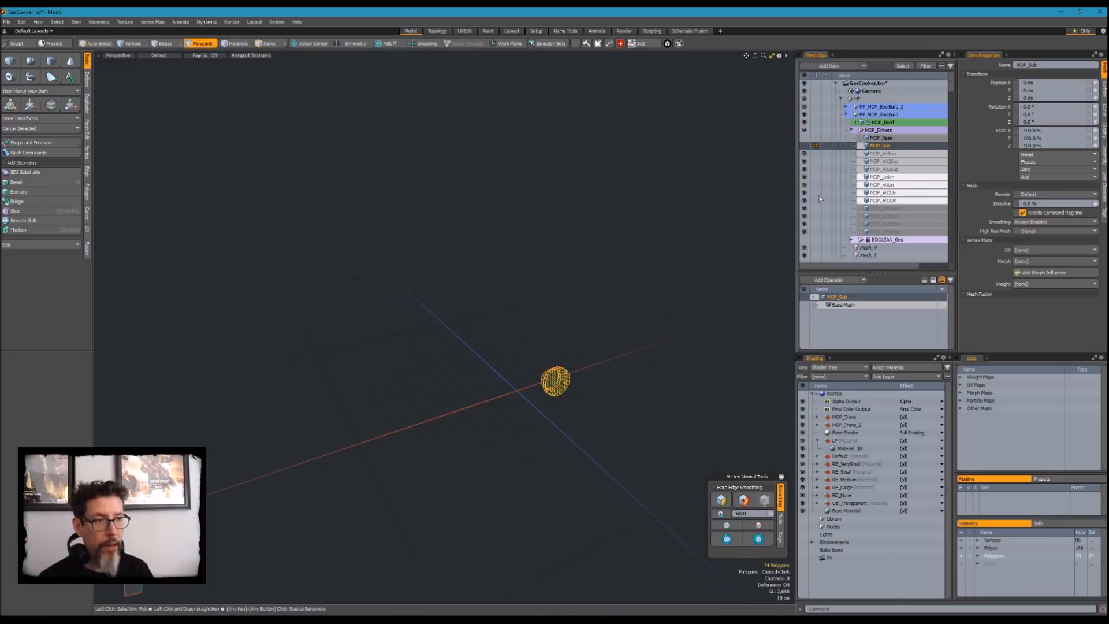
Switch back to the untitled scene and paste the cutter polygons into a new mesh item
drag(951, 83, 952, 254)
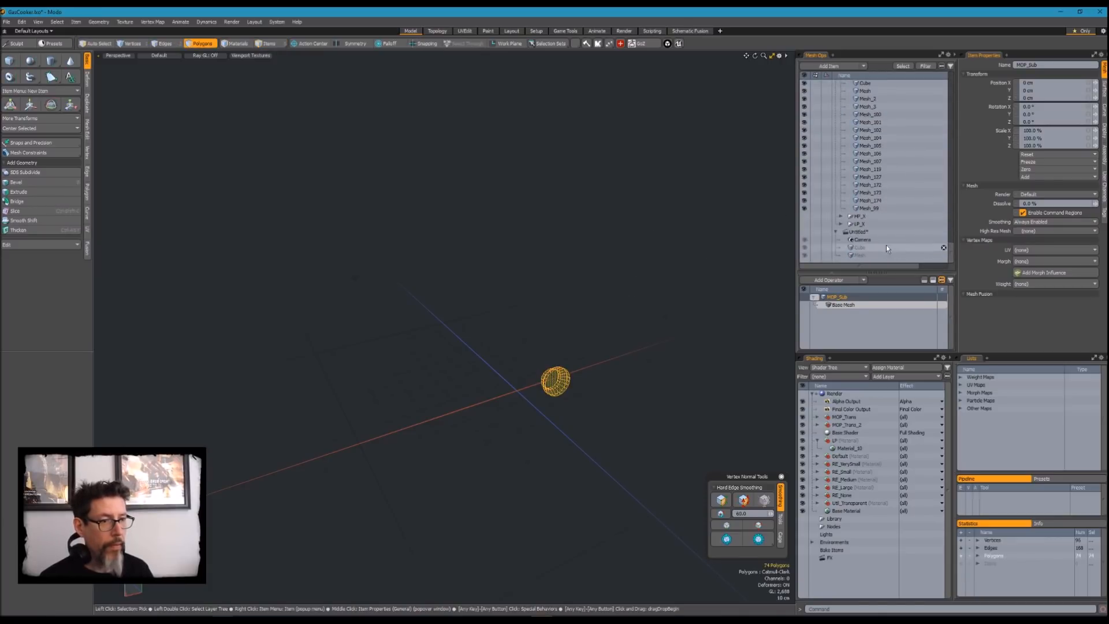
click(869, 248)
click(865, 257)
alt+drag(604, 284, 633, 279)
key(n)
key(ctrl+v)
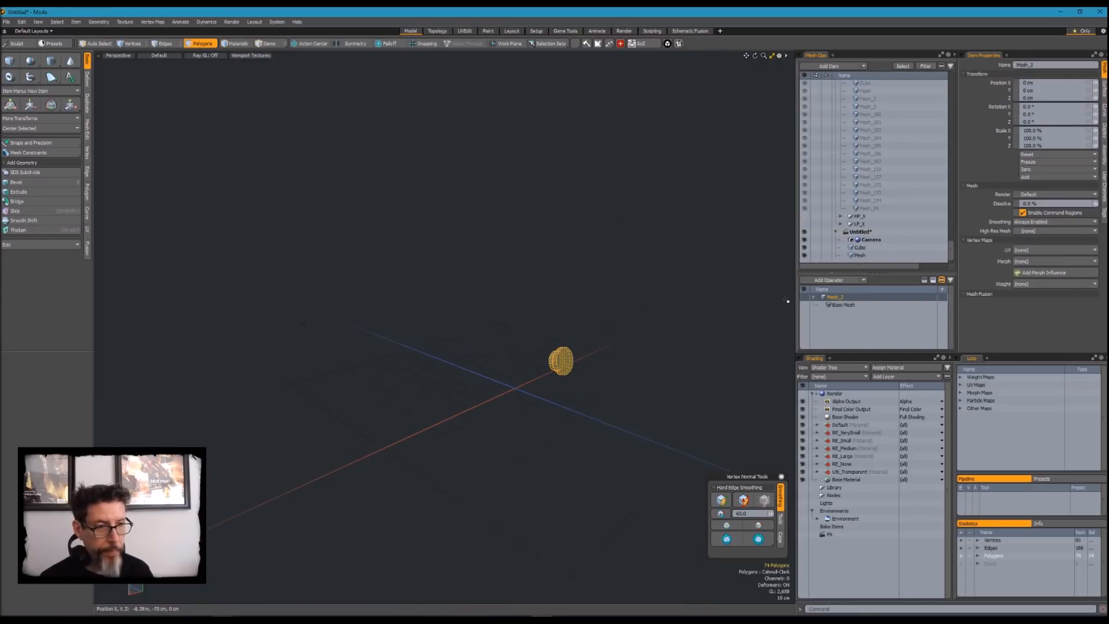
Show the body mesh together with the knob cutter and convert both from Catmull-Clark subdivision to plain face polygons
click(805, 254)
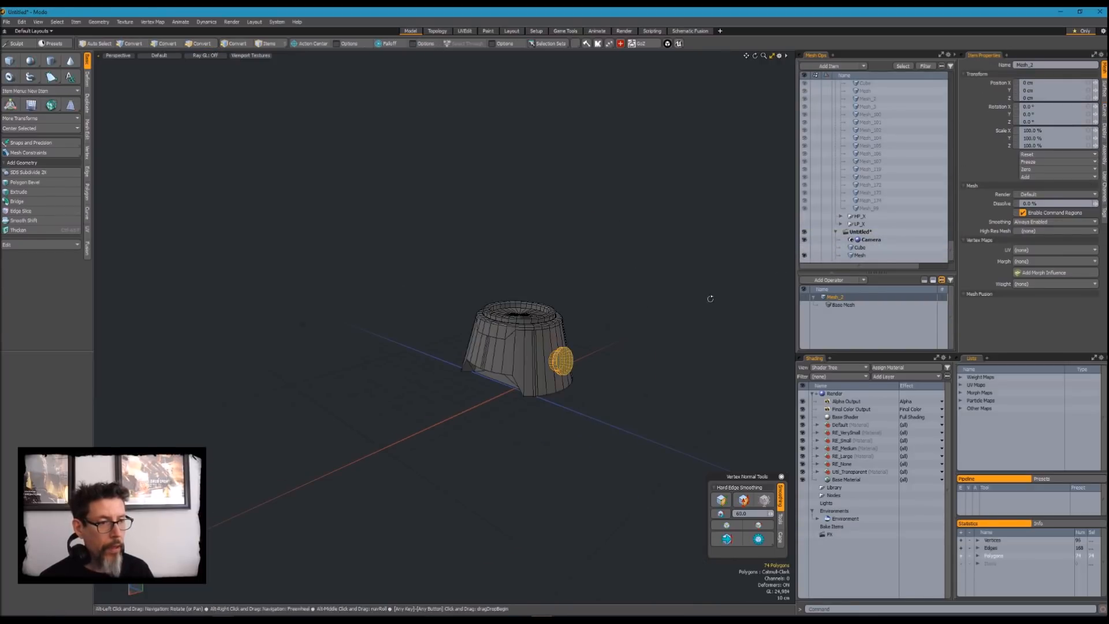
ctrl+alt+drag(570, 353, 564, 376)
ctrl+alt+drag(502, 293, 480, 295)
alt+drag(481, 294, 487, 365)
mouse_move(487, 365)
alt+shift+mouse_down()
mouse_move(498, 397)
mouse_move(496, 383)
alt+shift+mouse_up()
click(610, 357)
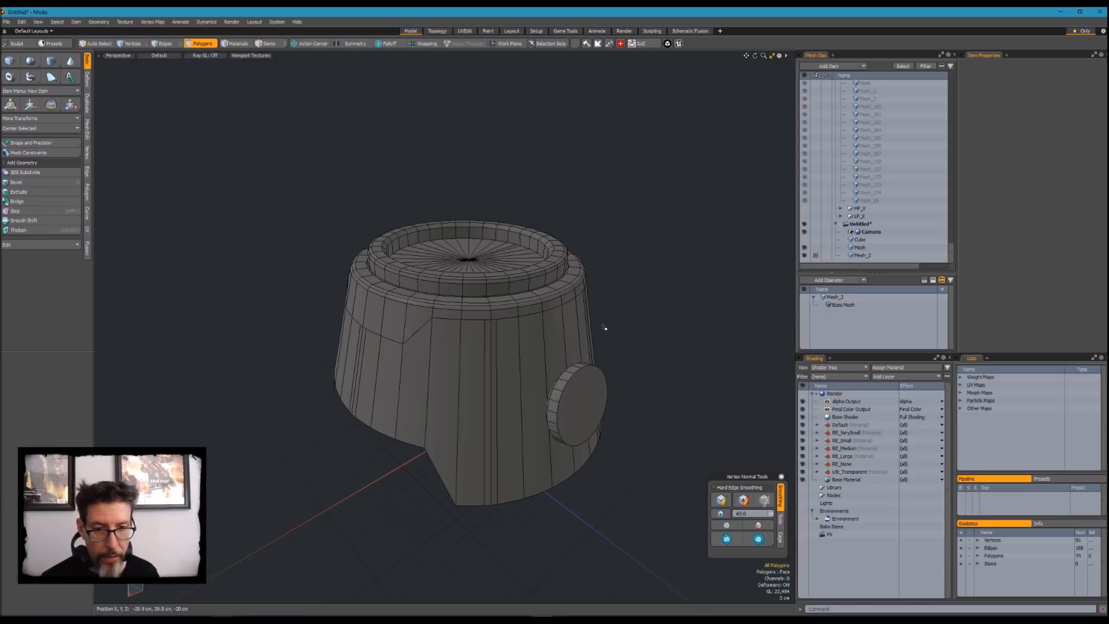
click(882, 246)
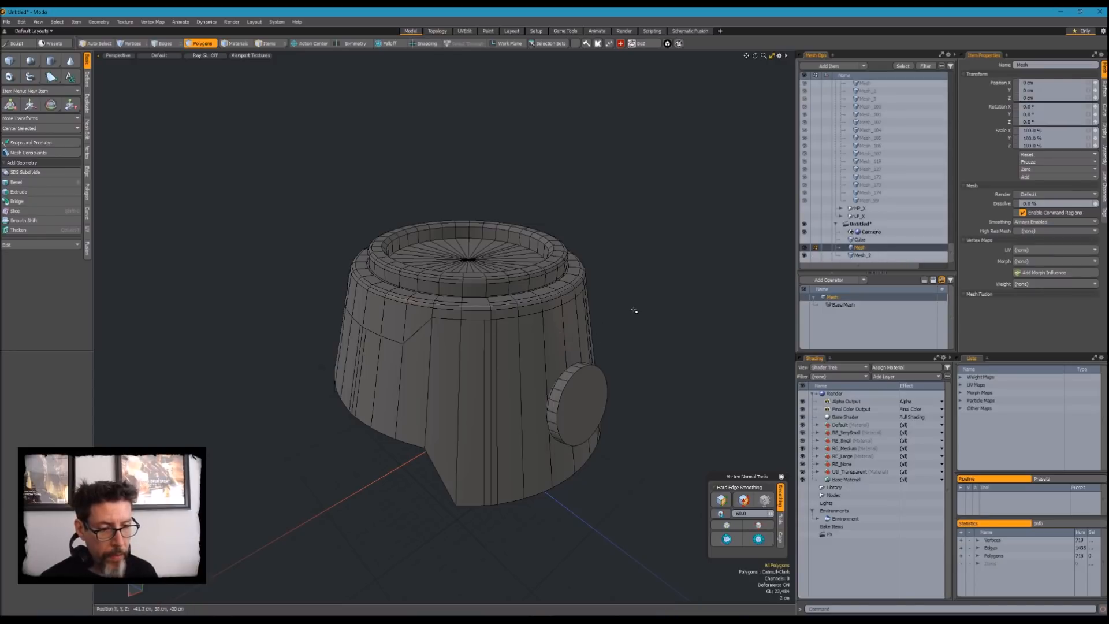
alt+drag(614, 349, 631, 347)
Move the Mesh_2 cutter polygons into the body mesh and Boolean-subtract them to cut the round knob recess
click(887, 254)
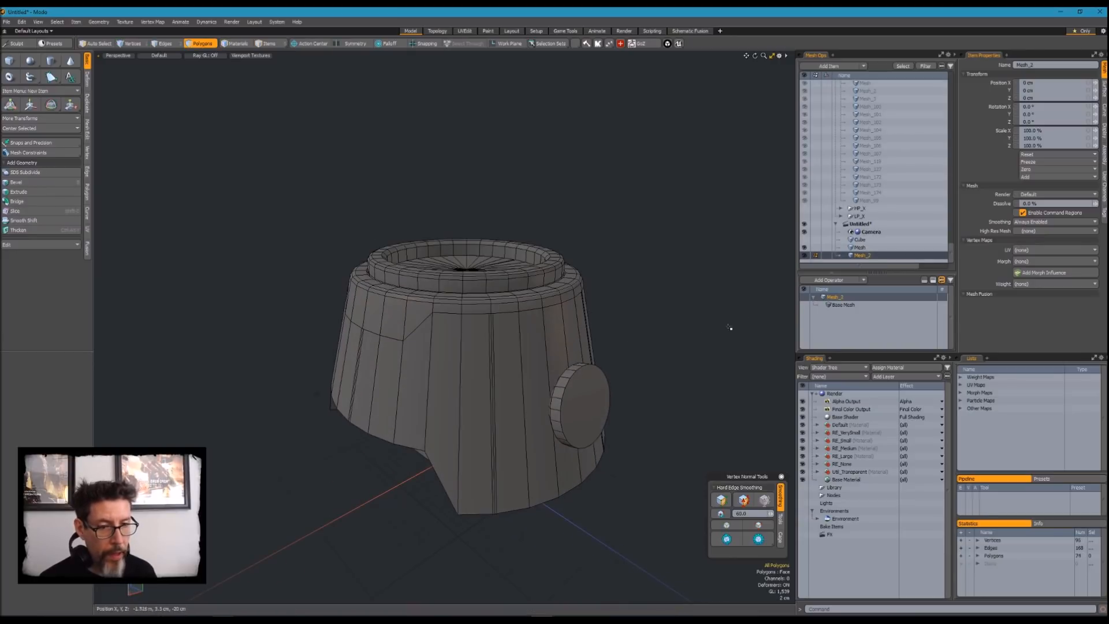
alt+drag(660, 347, 615, 377)
scroll(624, 372, up, 4)
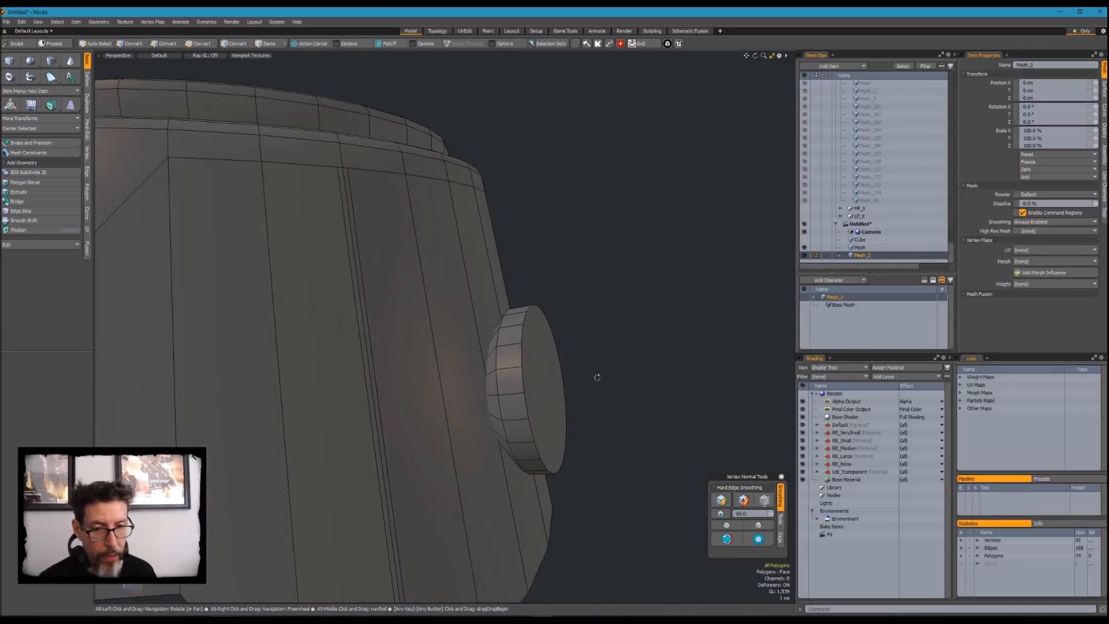
alt+drag(516, 396, 528, 329)
alt+drag(589, 344, 611, 339)
scroll(605, 350, down, 4)
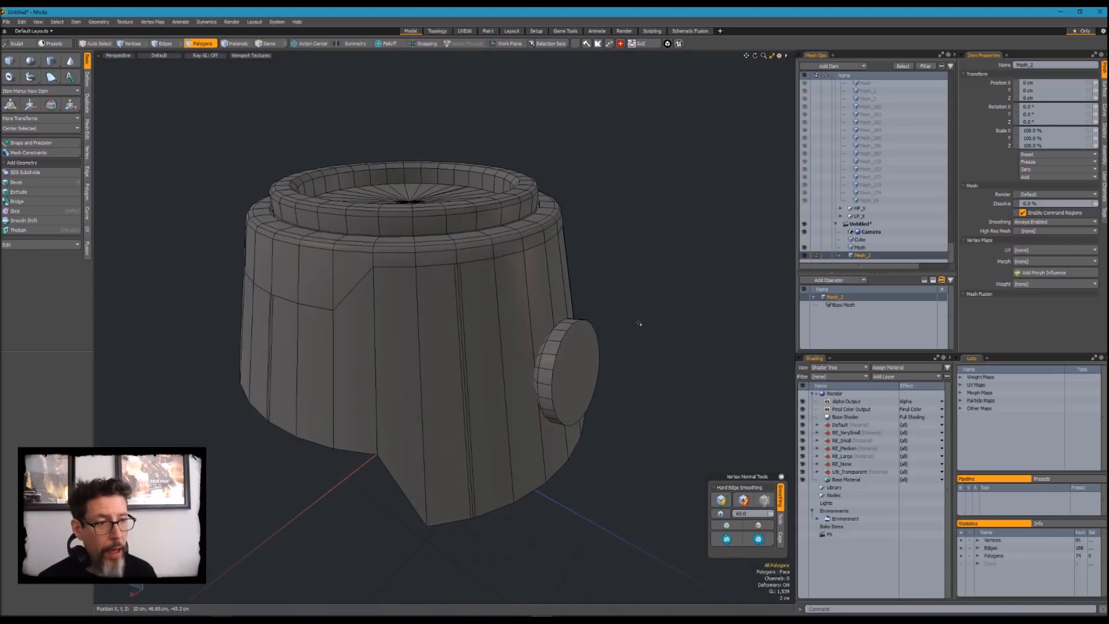
key(Delete)
key(ctrl+z)
alt+drag(635, 302, 631, 324)
key(ctrl+b)
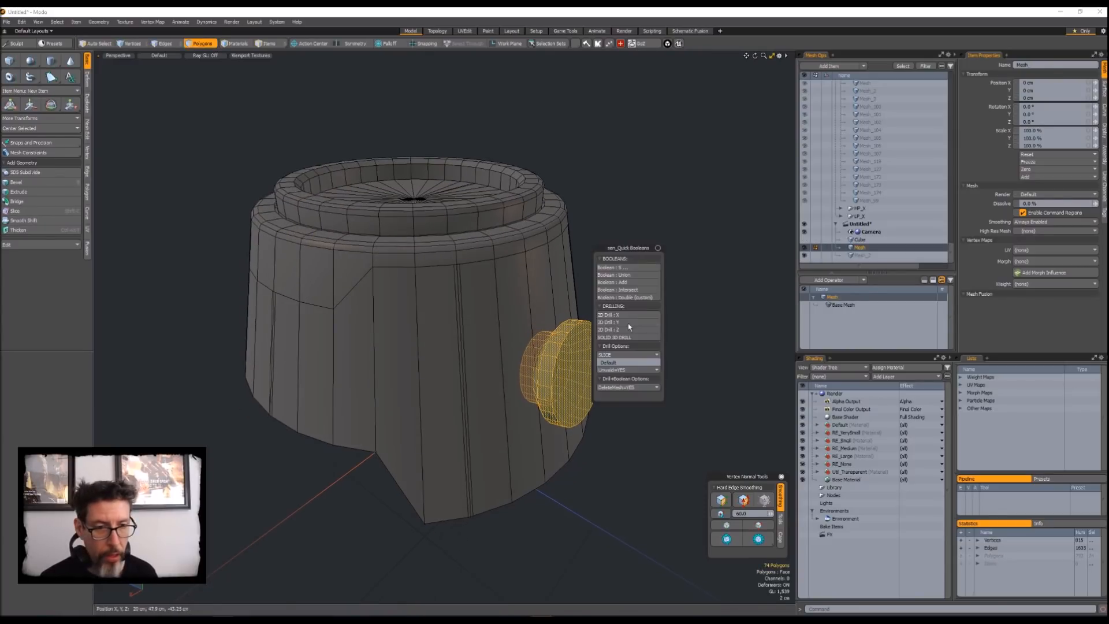
click(630, 269)
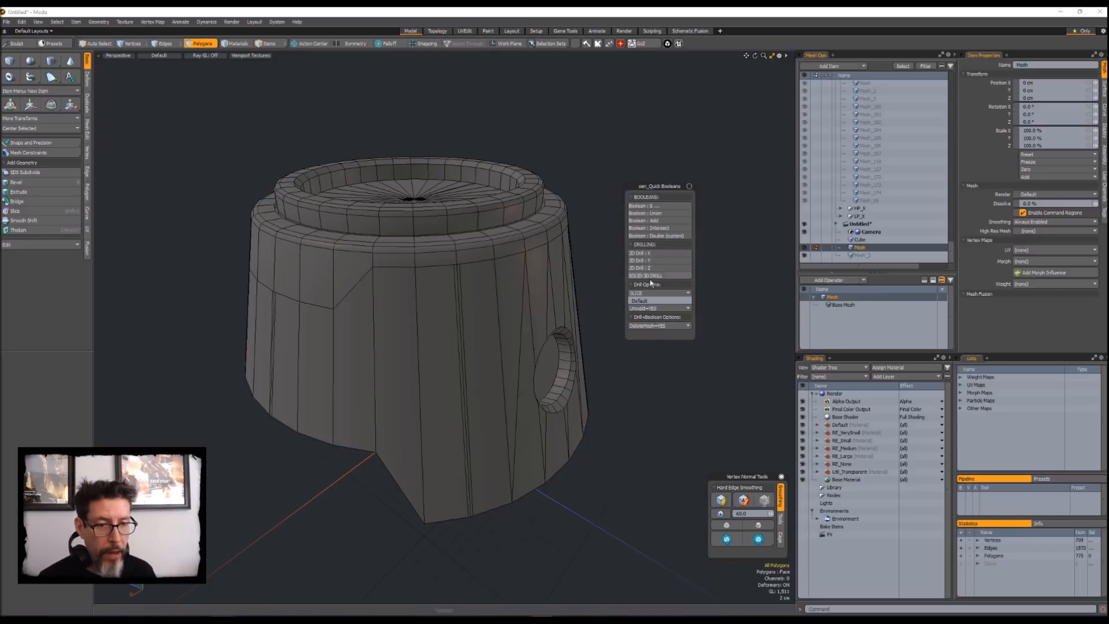
Hide the collar panel to expose the inside, delete the connected ledge polygons in the collar seam, and unhide everything
alt+drag(623, 365, 561, 412)
scroll(560, 412, down, 4)
alt+drag(500, 335, 559, 354)
ctrl+alt+drag(453, 312, 542, 366)
key(])
key(Delete)
alt+drag(502, 325, 495, 352)
click(507, 292)
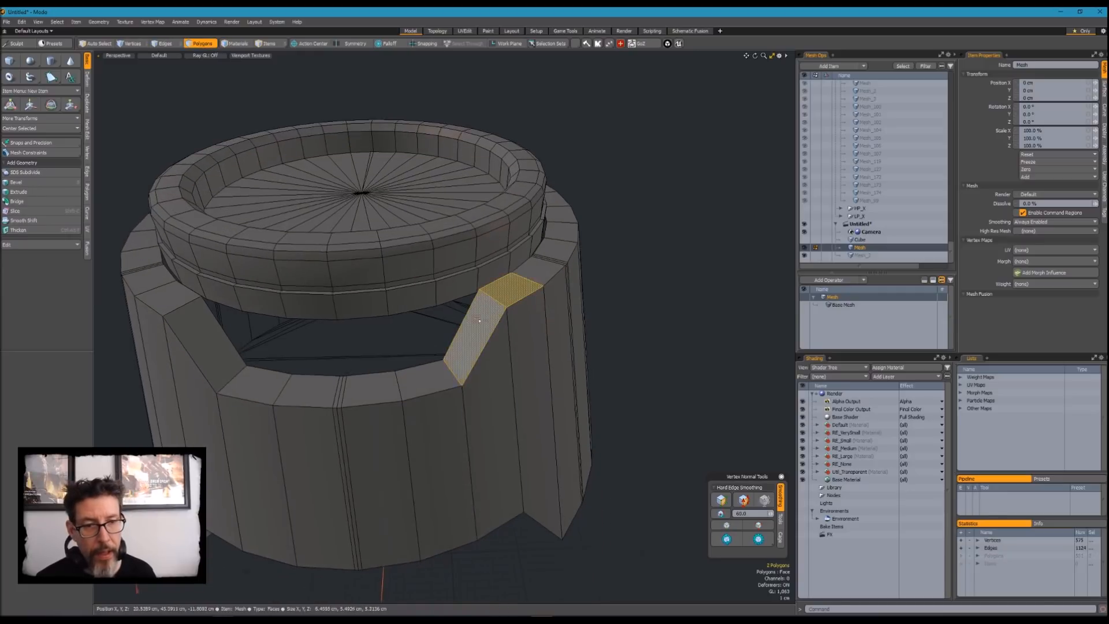
key(])
key(Delete)
alt+drag(507, 292, 483, 341)
key(u)
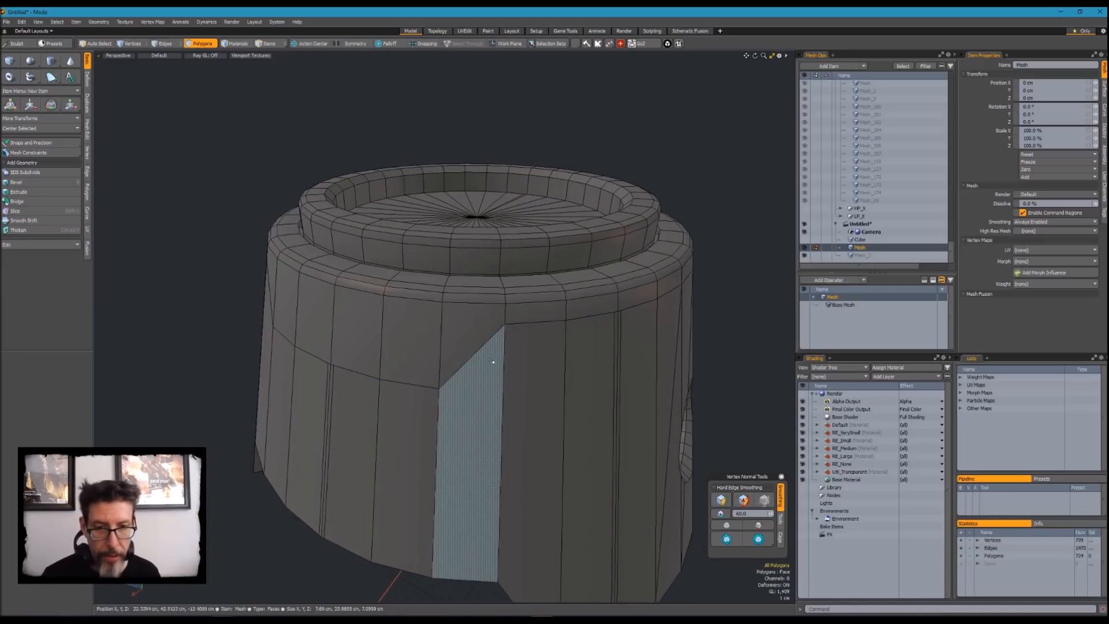
Isolate the connected lower wall polygons to check them for hidden inner faces, and unhide the rest
double_click(491, 382)
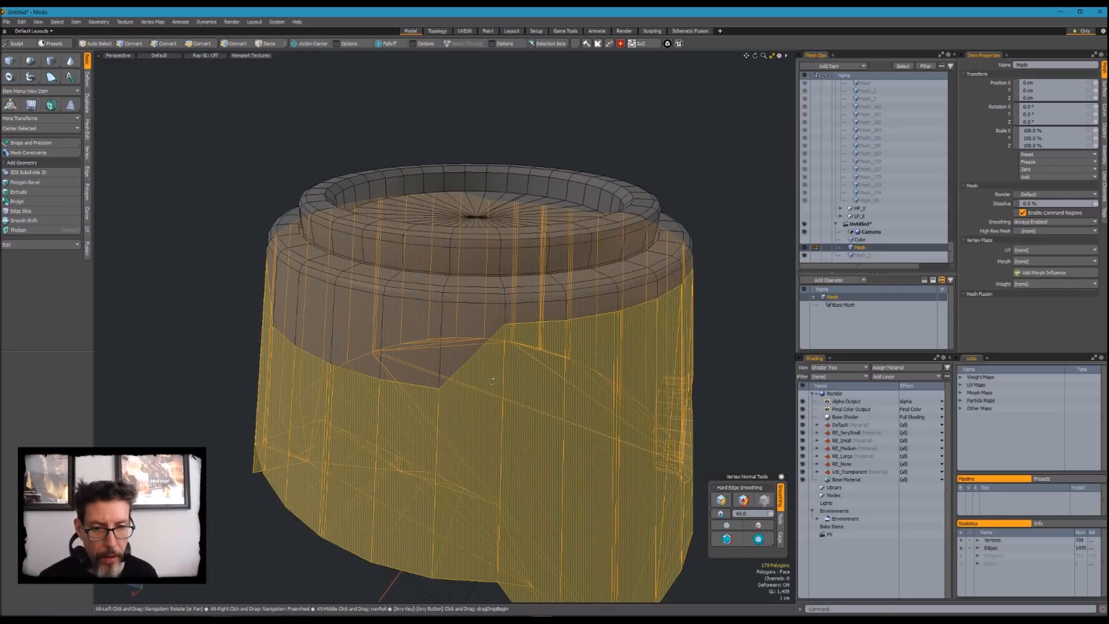
key(Escape)
key(shift+h)
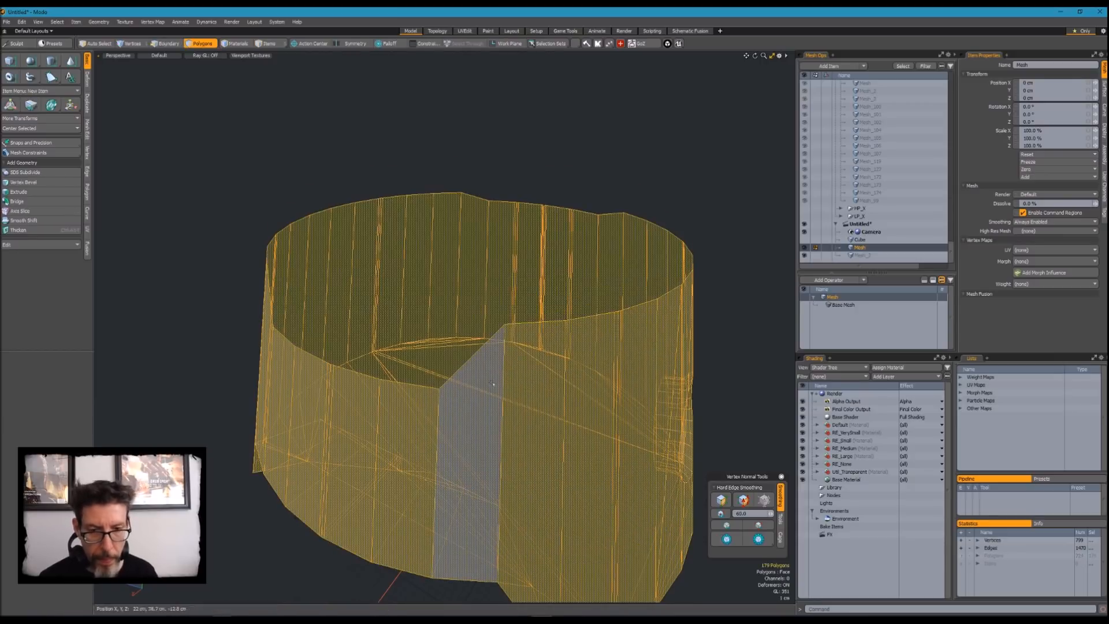
key(u)
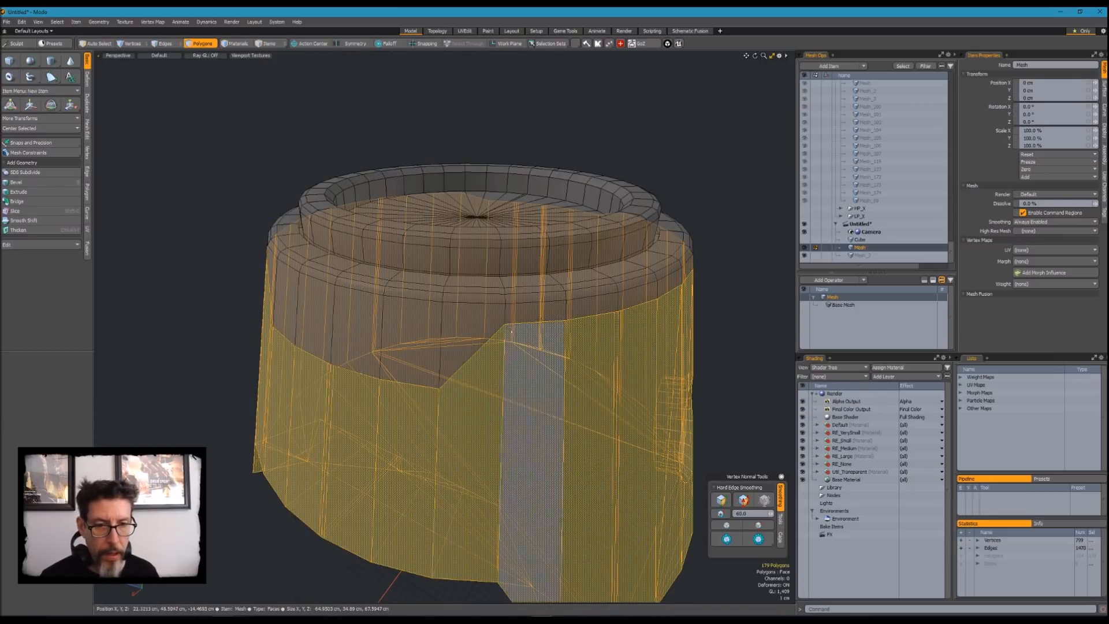
Isolate the connected upper collar polygons, delete the unneeded polygon loop inside it, and unhide the rest of the body
double_click(491, 317)
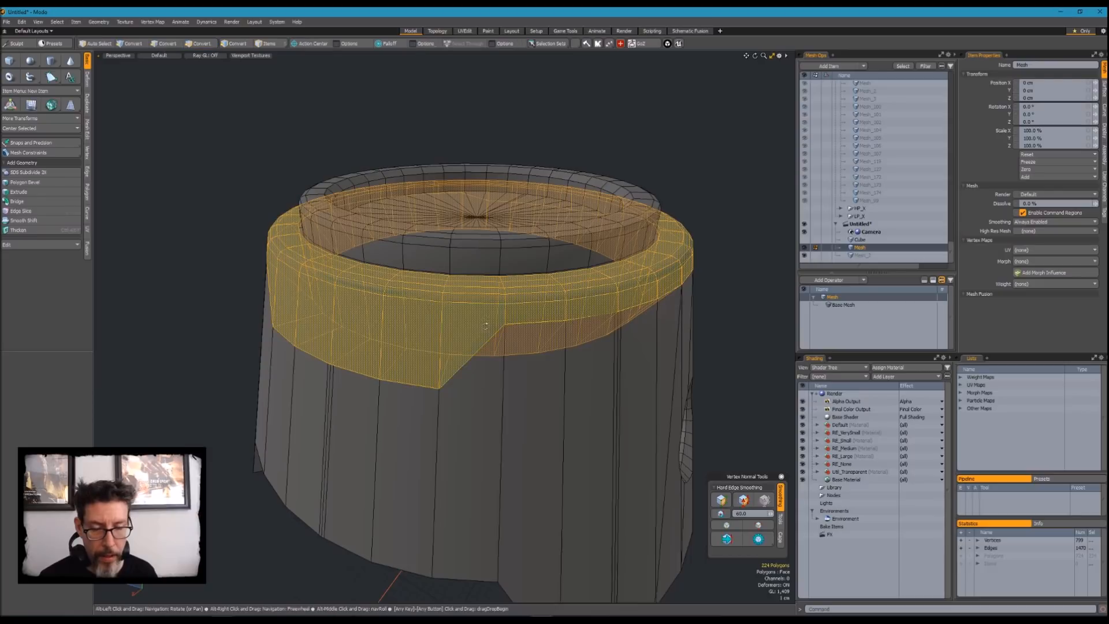
alt+drag(501, 395, 536, 353)
key(shift+h)
key(l)
key(Delete)
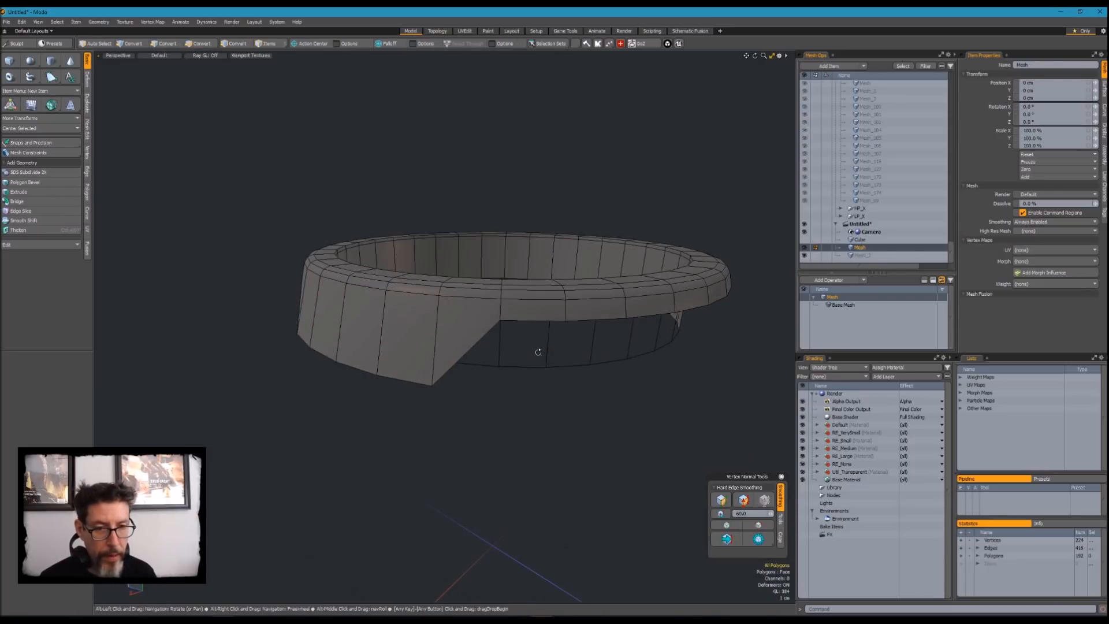
key(u)
Select and delete the polygon loops lining the groove between the raised top ring and the shoulder, isolating the parts as needed
scroll(537, 347, down, 3)
alt+drag(537, 346, 592, 293)
scroll(547, 416, up, 5)
scroll(547, 416, down, 5)
scroll(638, 273, up, 6)
key(l)
scroll(580, 301, down, 3)
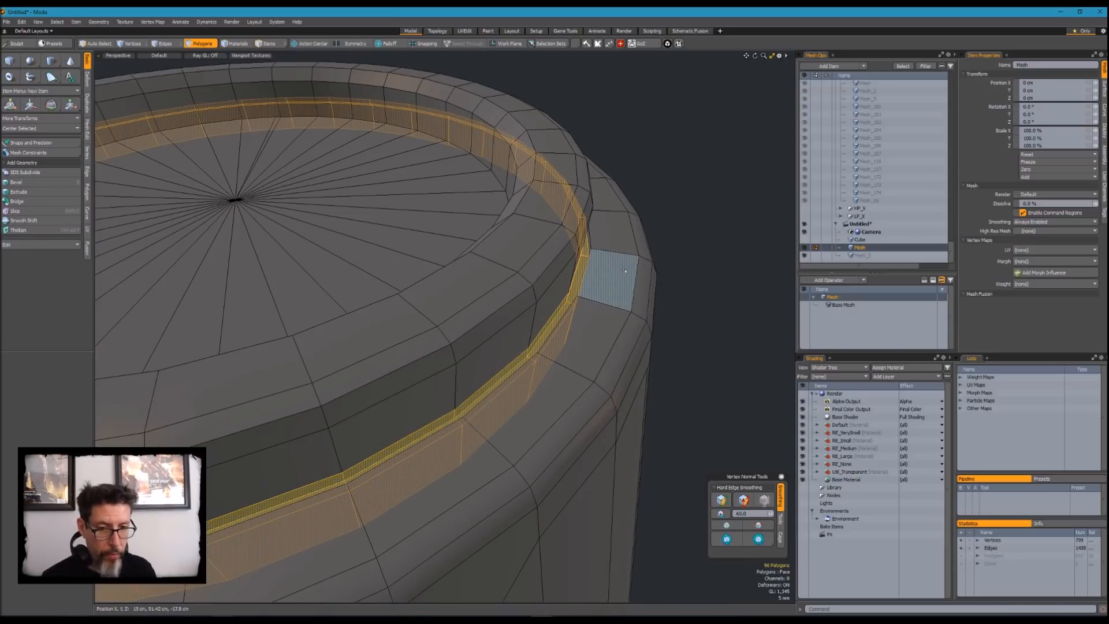
mouse_move(625, 271)
alt+mouse_down()
mouse_move(684, 191)
mouse_move(646, 374)
mouse_move(577, 323)
mouse_move(520, 307)
mouse_move(504, 369)
mouse_move(538, 376)
mouse_move(604, 304)
mouse_move(556, 351)
alt+mouse_up()
click(488, 300)
double_click(487, 299)
key(shift+h)
key(l)
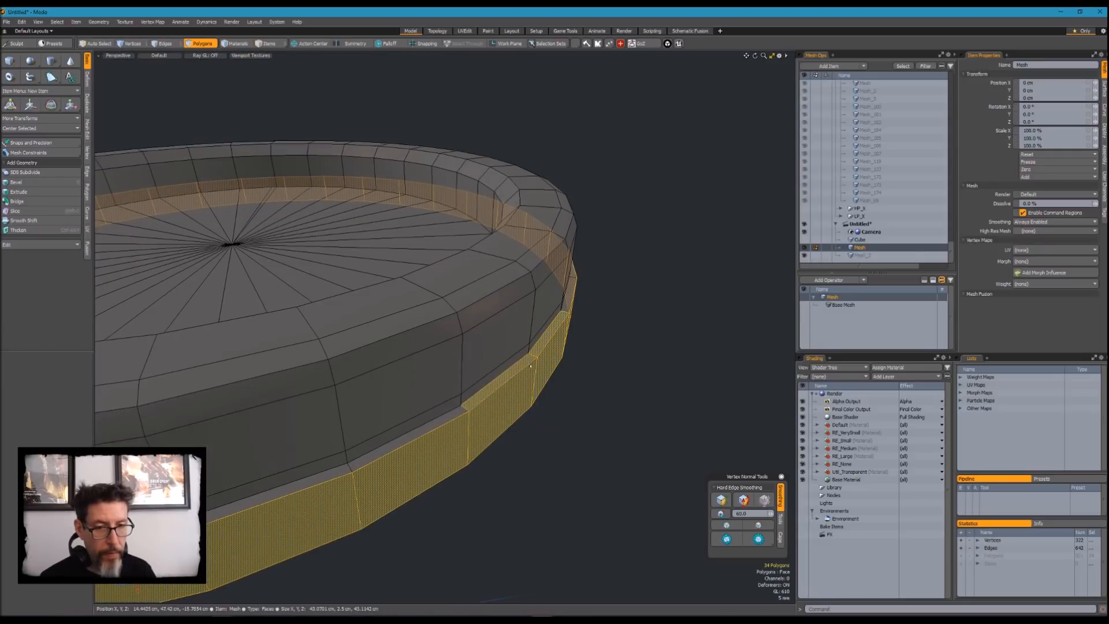
key(Delete)
mouse_move(507, 368)
alt+mouse_down()
mouse_move(497, 369)
mouse_move(512, 371)
alt+mouse_up()
key(u)
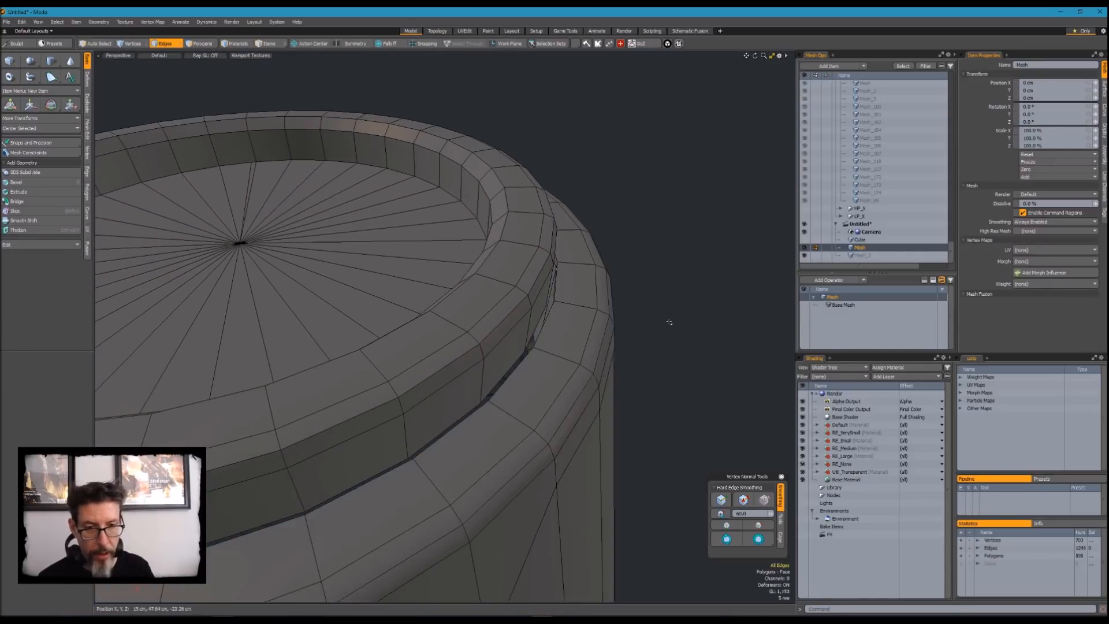
Delete two more polygon loops around the gap between the raised top ring and the shoulder
alt+drag(616, 324, 544, 350)
key(3)
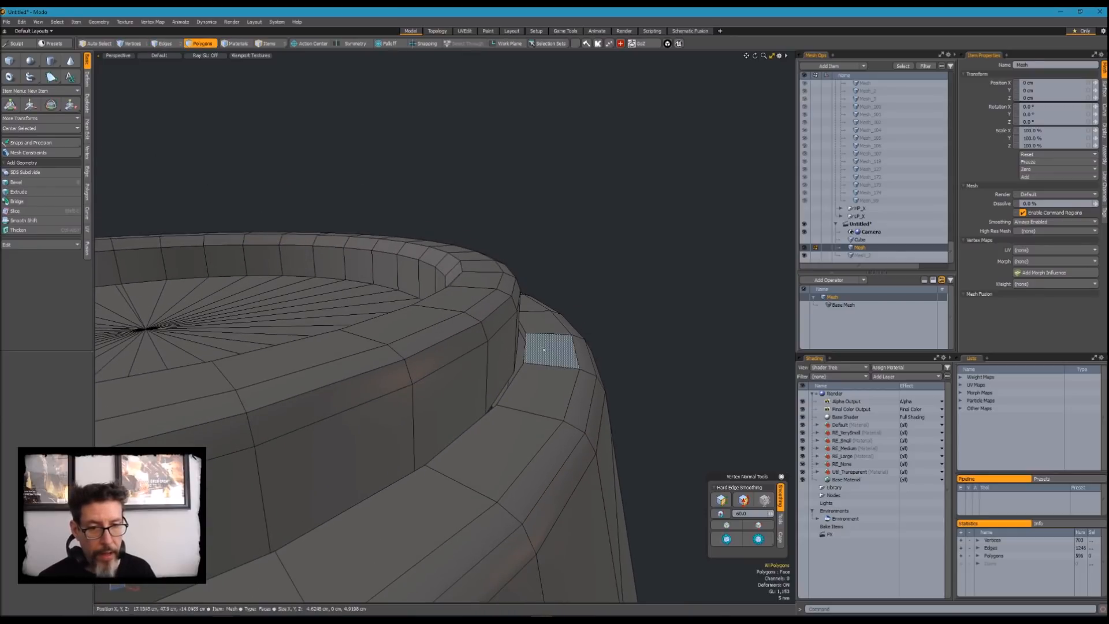
alt+drag(532, 392, 583, 329)
double_click(604, 366)
key(Delete)
alt+drag(604, 366, 631, 352)
double_click(639, 296)
key(Delete)
alt+drag(638, 296, 527, 391)
Bridge the open border edges of the raised ring and shoulder and collapse the strip so the two parts meet
key(2)
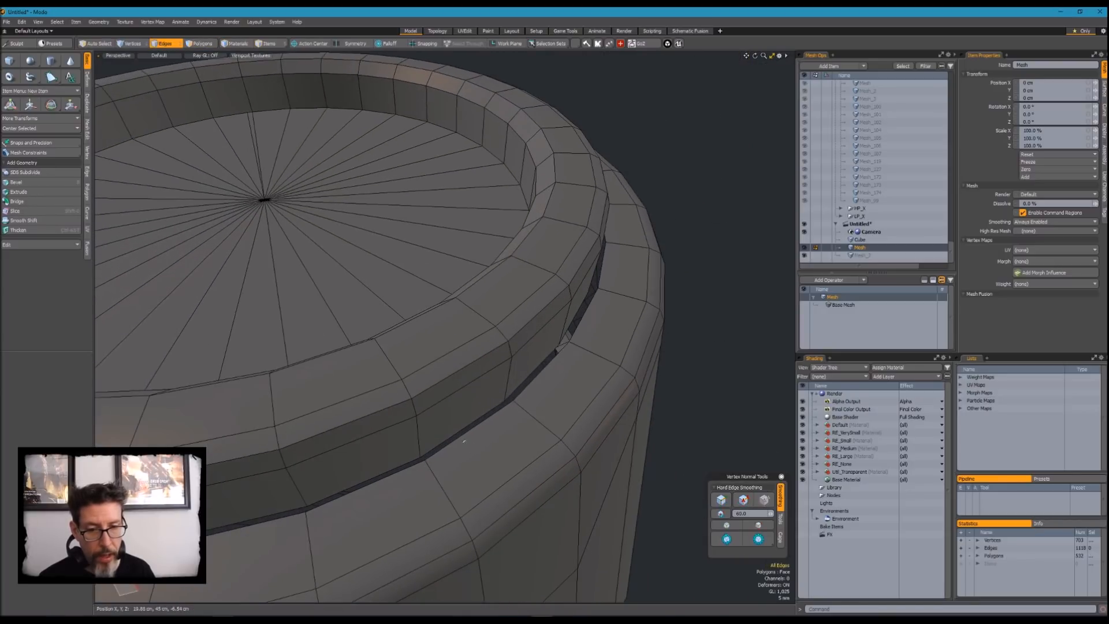
double_click(486, 454)
key(ctrl+b)
click(452, 448)
key(ctrl+z)
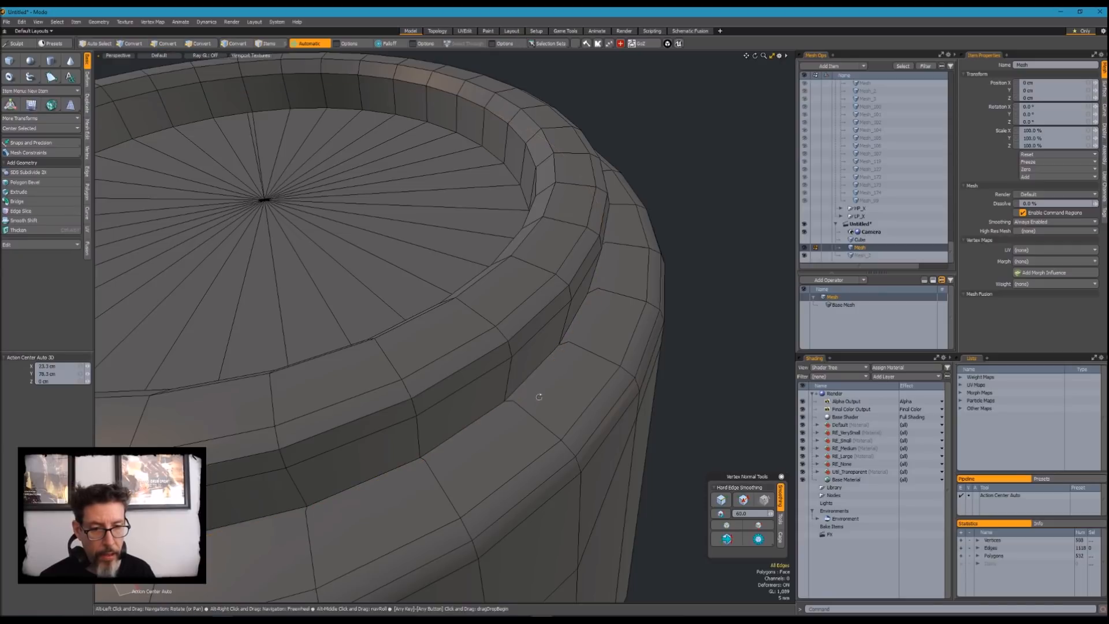
key(ctrl+z)
scroll(529, 407, down, 5)
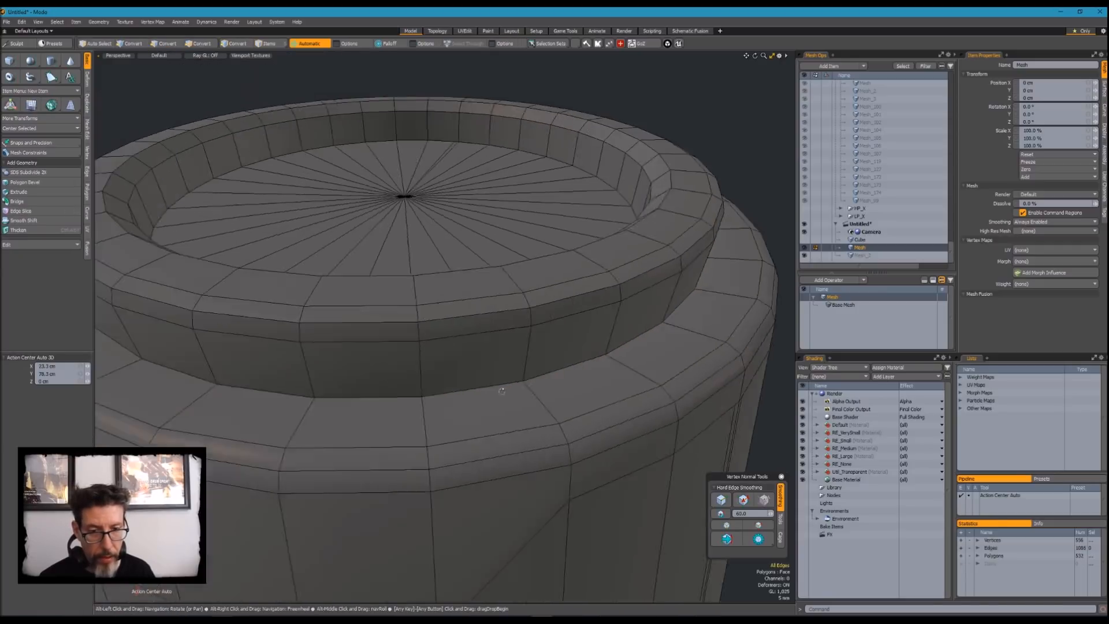
Select the paired vertical edges of the narrow strips around the body and collapse the strips
alt+drag(517, 419, 428, 428)
alt+drag(437, 360, 460, 242)
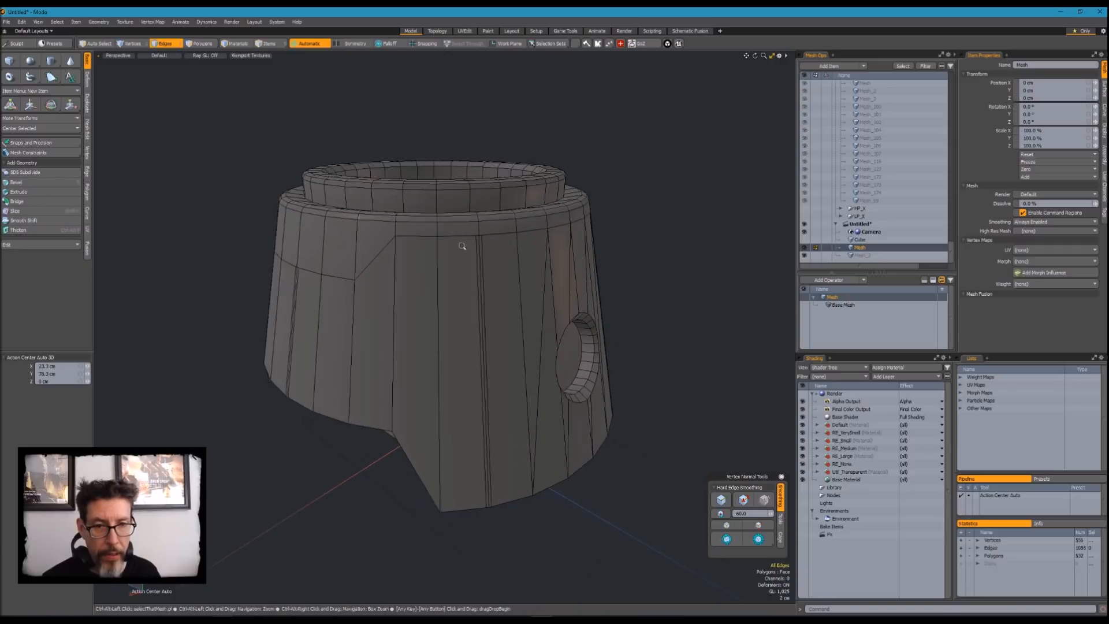
scroll(490, 261, up, 3)
alt+drag(543, 270, 487, 322)
scroll(488, 322, down, 3)
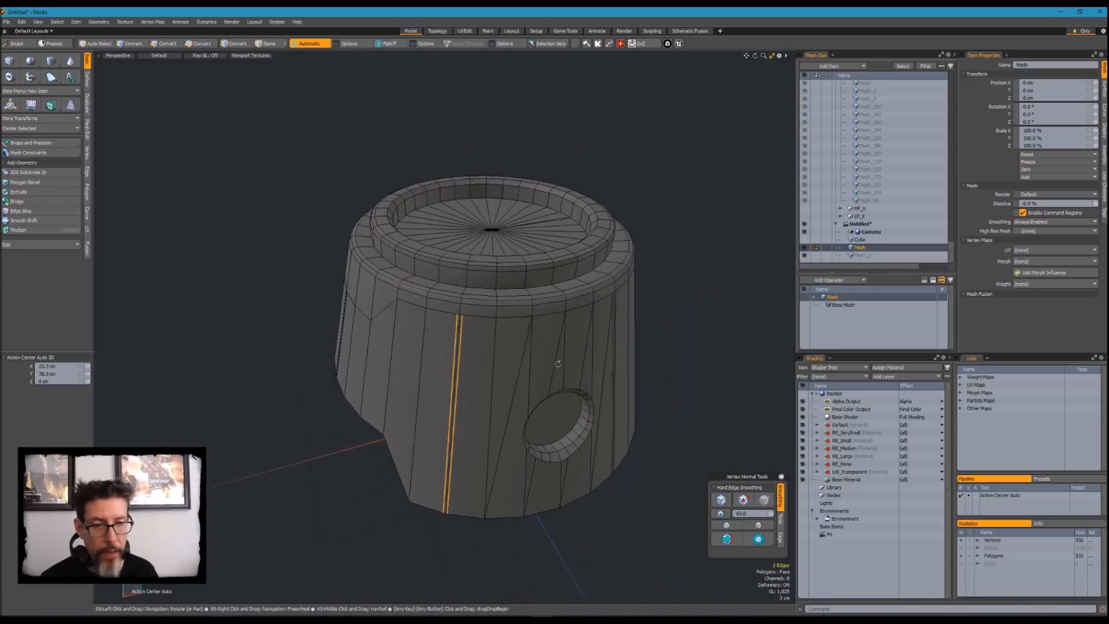
alt+drag(557, 366, 451, 372)
shift+click(514, 376)
ctrl+click(518, 377)
alt+drag(608, 378, 419, 335)
mouse_move(419, 335)
ctrl+alt+mouse_down()
mouse_move(433, 332)
mouse_move(408, 328)
ctrl+alt+mouse_up()
alt+drag(483, 336, 407, 317)
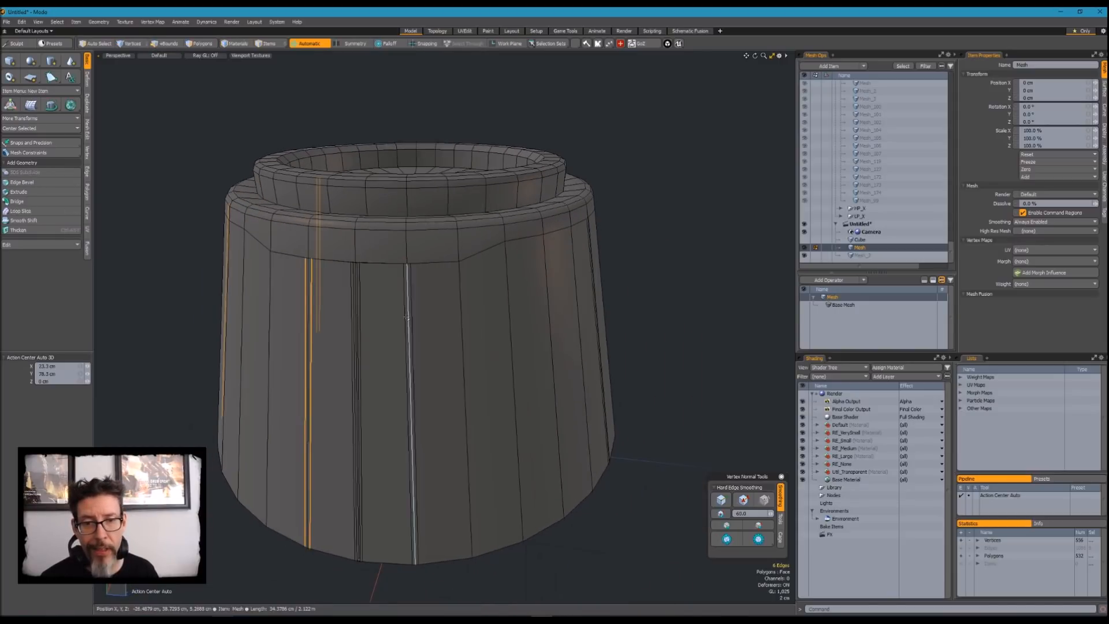
alt+drag(369, 303, 401, 300)
mouse_move(401, 300)
ctrl+alt+mouse_down()
mouse_move(433, 306)
mouse_move(393, 321)
ctrl+alt+mouse_up()
alt+shift+drag(393, 321, 468, 335)
alt+drag(468, 335, 409, 362)
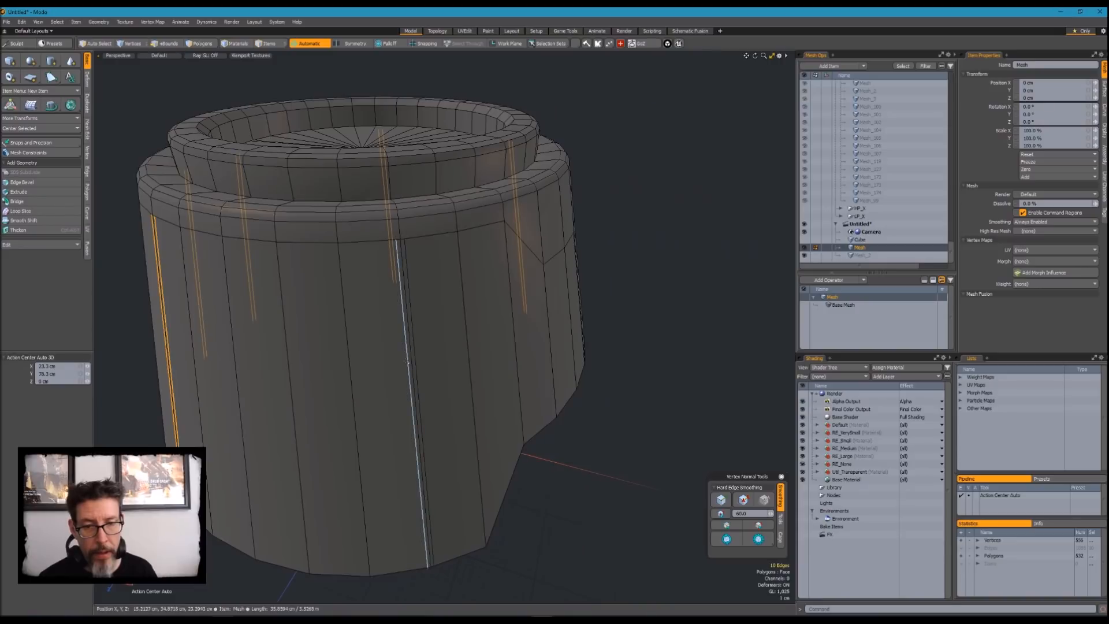
alt+drag(515, 308, 451, 326)
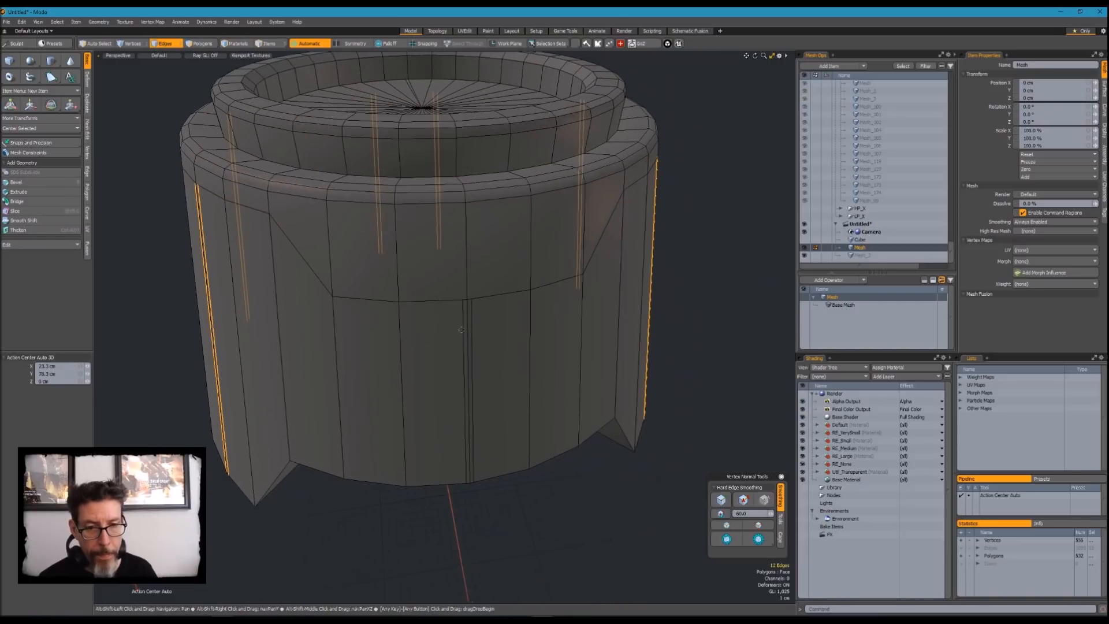
key(BackSpace)
Select and delete the polygons lining the remaining narrow vertical groove in the body's side wall
alt+drag(473, 319, 439, 256)
key(3)
click(425, 266)
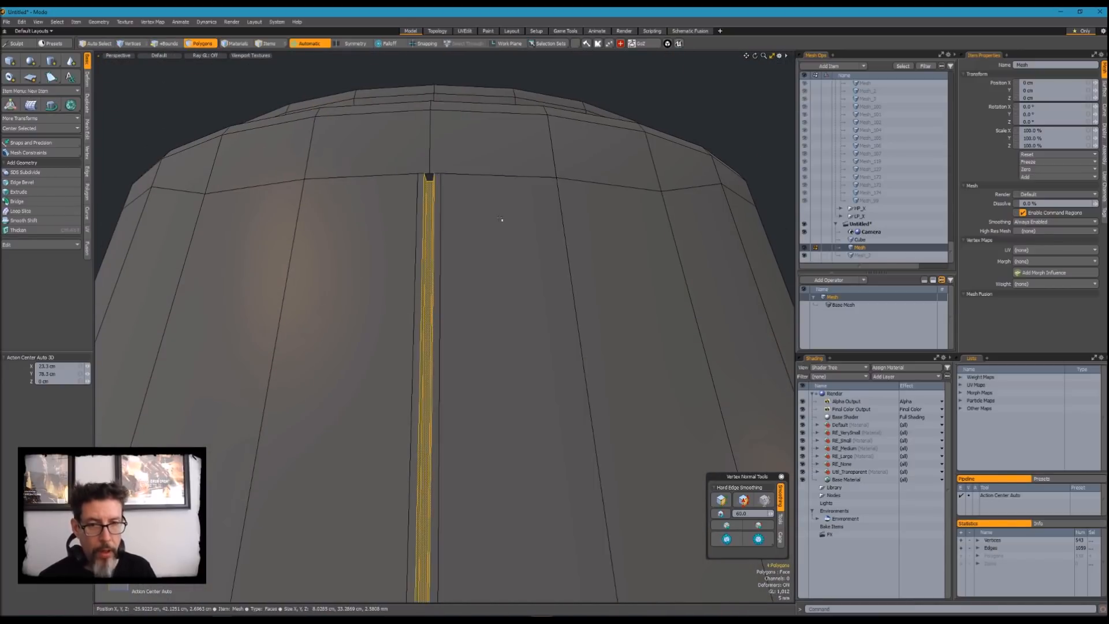
key(Delete)
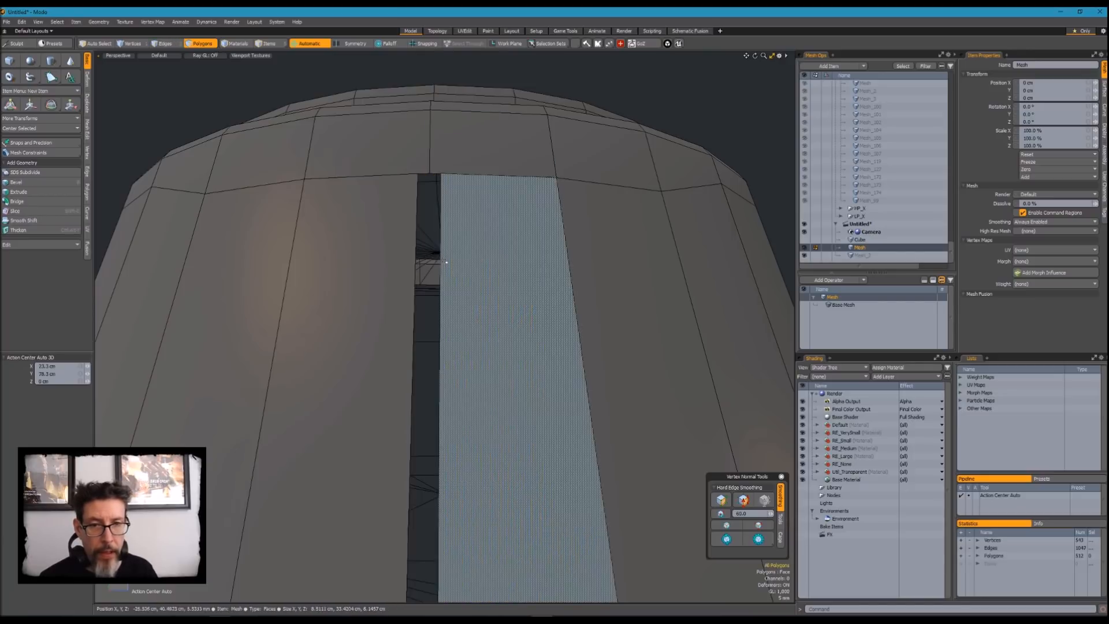
Select the connected polygons covering the underside of the body and delete them
alt+drag(458, 297, 482, 495)
scroll(476, 458, down, 4)
key(shift+Up)
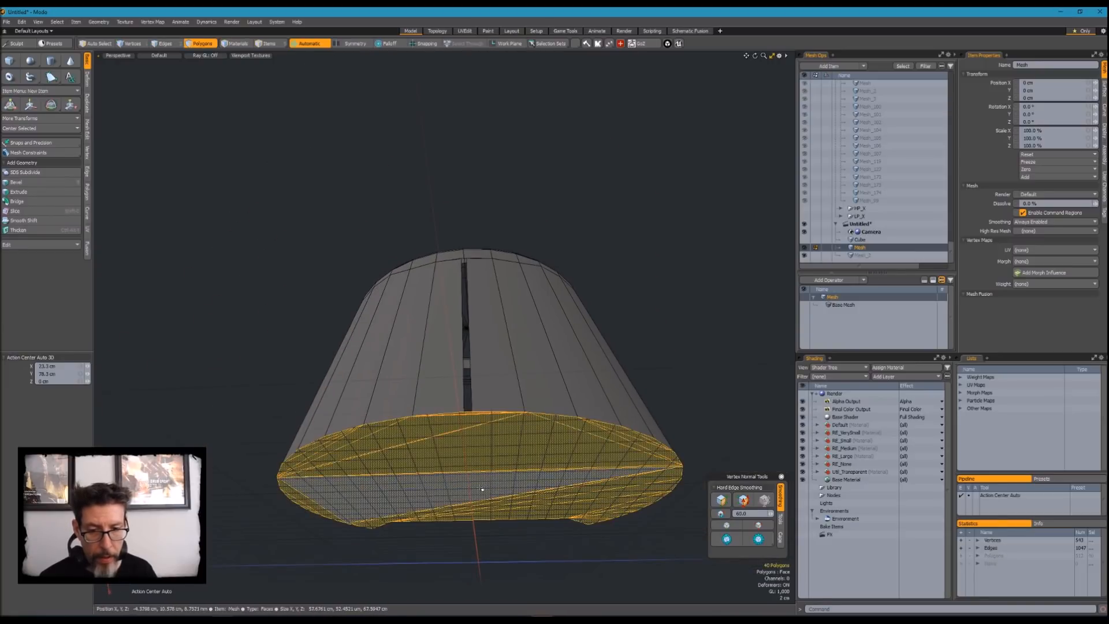
key(Delete)
Select the border edges of the open vertical slit and clear the leftover polygons inside the underside recess
alt+drag(553, 302, 364, 367)
scroll(372, 378, up, 3)
mouse_move(364, 367)
mouse_down()
mouse_move(399, 326)
mouse_move(340, 347)
mouse_move(434, 304)
mouse_move(450, 310)
mouse_up()
key(2)
click(421, 208)
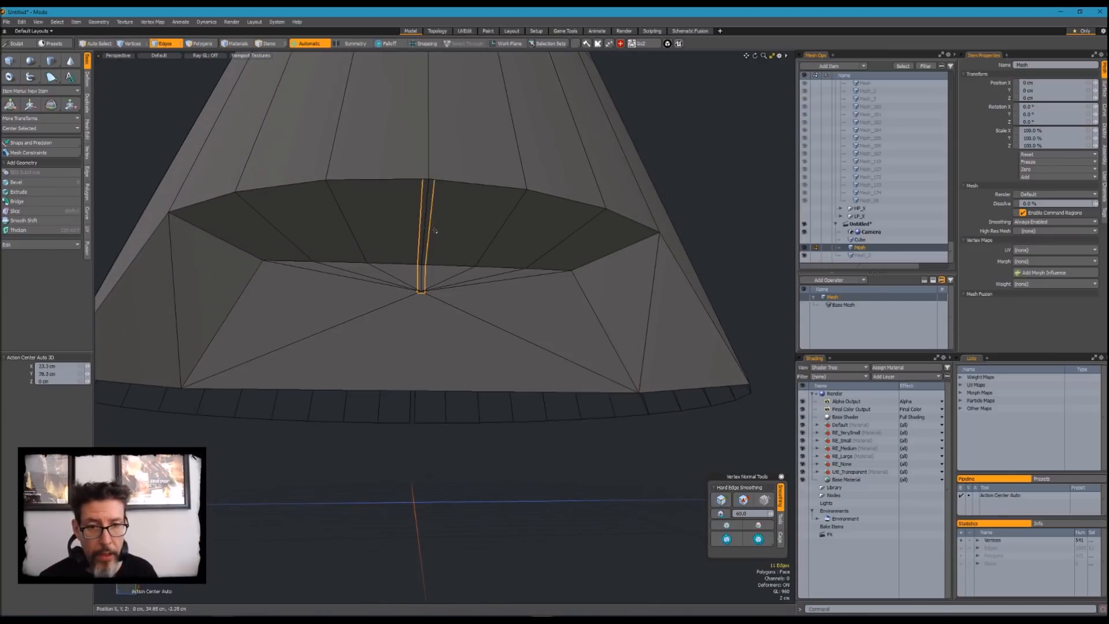
key(3)
mouse_move(465, 296)
mouse_down()
mouse_move(426, 313)
mouse_move(458, 322)
mouse_move(446, 372)
mouse_move(577, 333)
mouse_move(480, 312)
mouse_move(426, 276)
mouse_up()
Close the open slit in the side wall and collapse the resulting narrow strip into a single vertical edge
key(2)
click(411, 525)
alt+drag(472, 531, 413, 557)
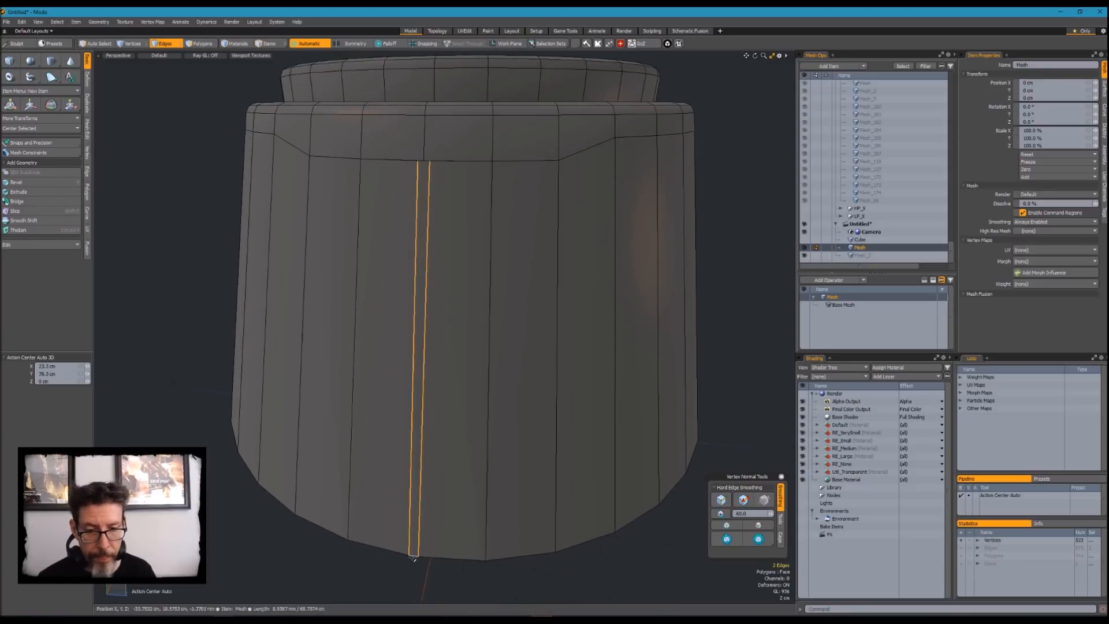
click(420, 502)
shift+click(410, 502)
key(BackSpace)
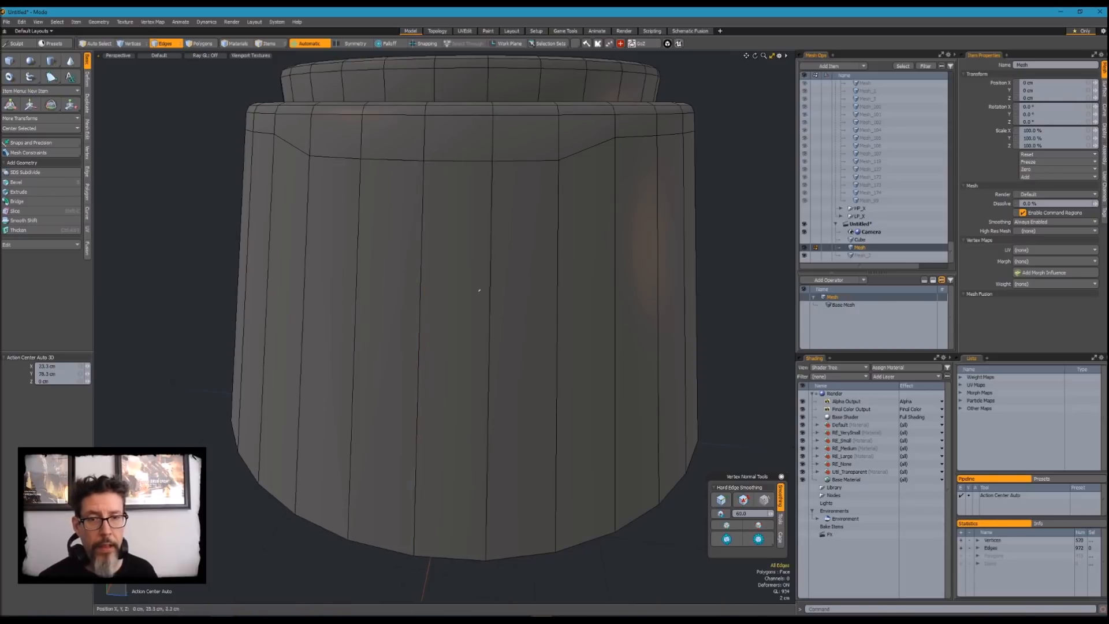
Select the polygon loops through the band below the shoulder and the side wall, examine their course, and deselect them
alt+drag(474, 245, 474, 270)
key(1)
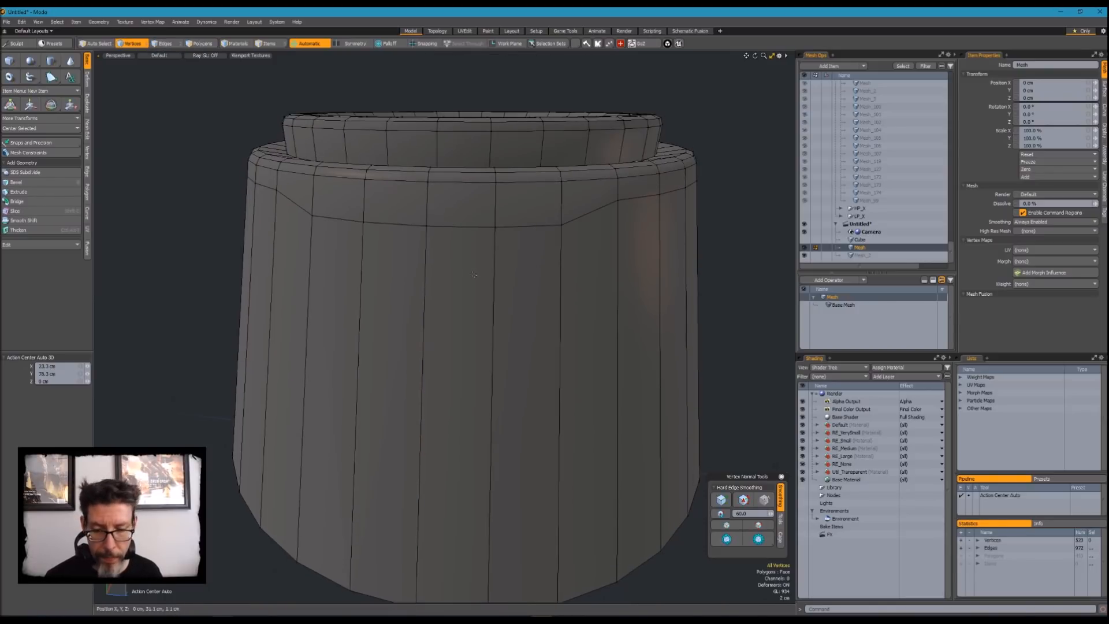
key(3)
drag(463, 213, 523, 212)
key(l)
shift+drag(456, 255, 528, 279)
key(l)
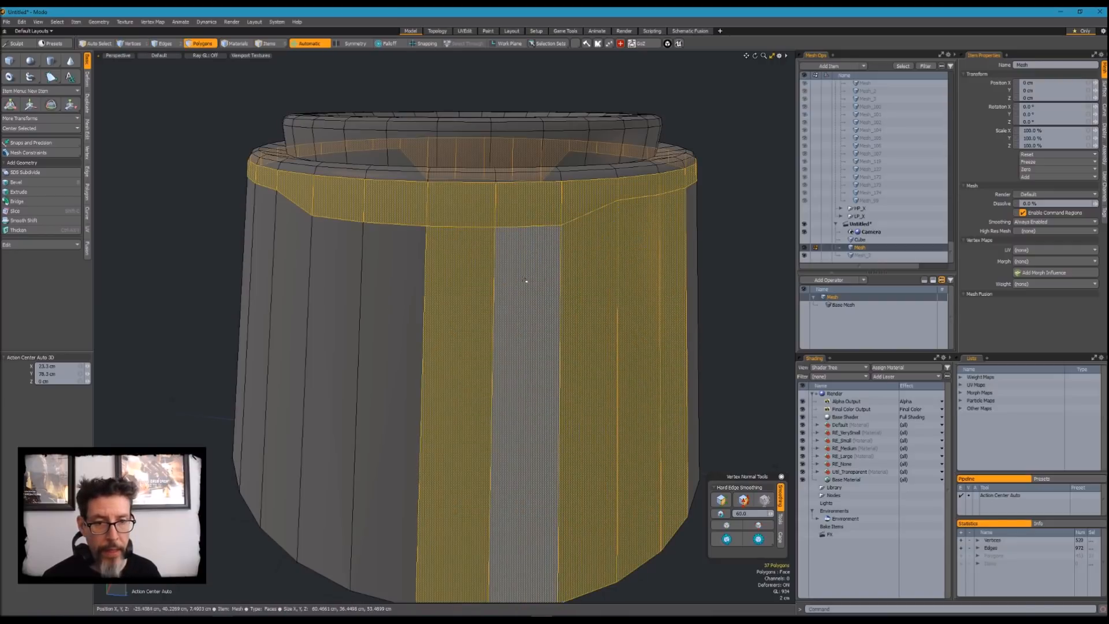
scroll(430, 322, down, 3)
alt+drag(440, 326, 436, 363)
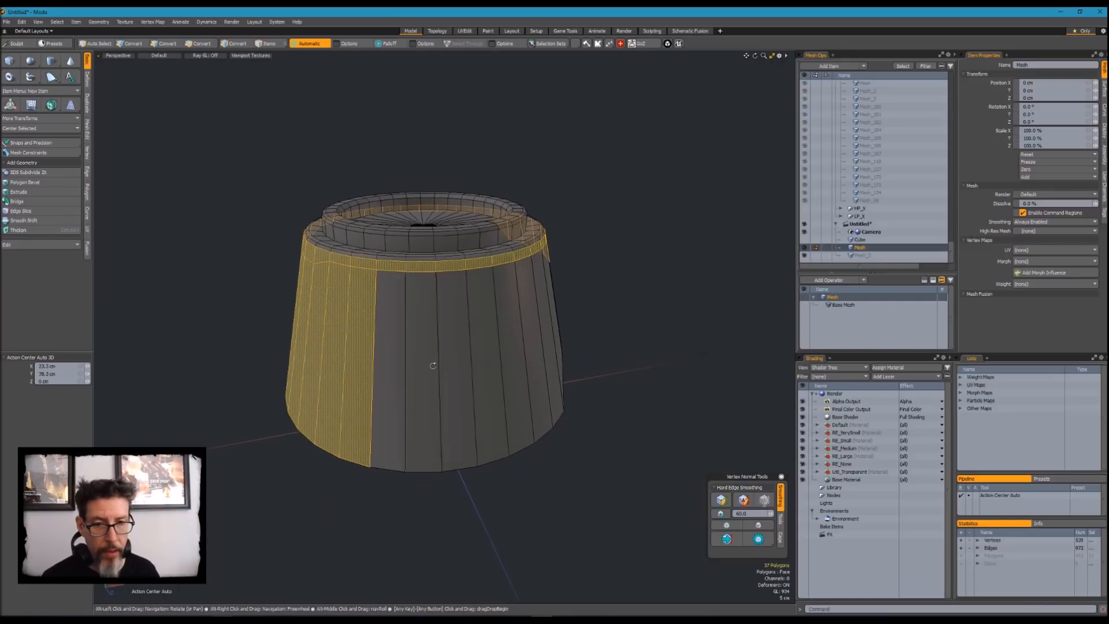
click(587, 302)
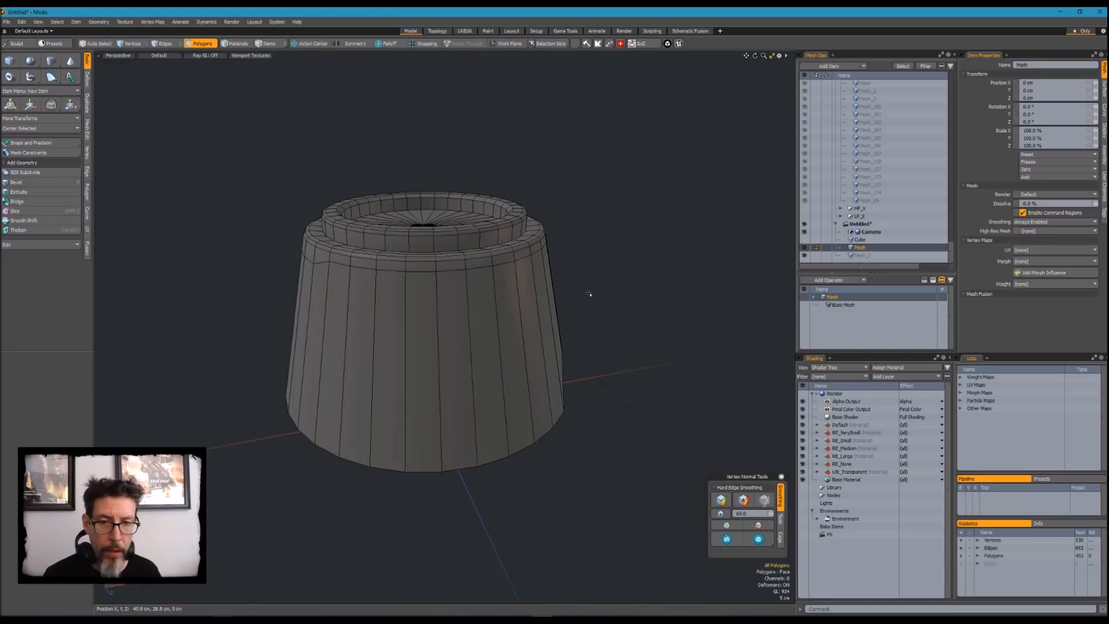
ctrl+alt+drag(399, 317, 426, 322)
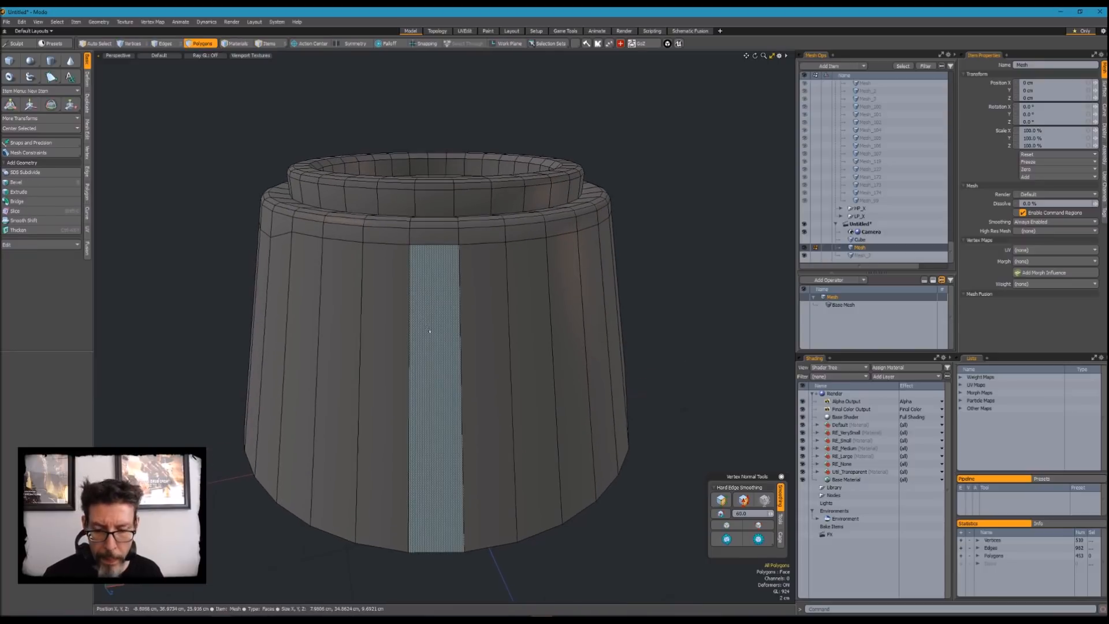
key(1)
middle_drag(462, 613, 650, 534)
alt+drag(498, 347, 539, 279)
mouse_move(623, 243)
alt+mouse_down()
mouse_move(614, 203)
mouse_move(625, 266)
alt+mouse_up()
click(403, 319)
key(3)
mouse_move(353, 319)
mouse_down()
mouse_move(448, 318)
mouse_move(525, 280)
mouse_up()
key(l)
scroll(508, 289, down, 2)
mouse_move(460, 304)
alt+mouse_down()
mouse_move(458, 339)
mouse_move(328, 349)
alt+mouse_up()
mouse_move(328, 348)
alt+mouse_down()
mouse_move(509, 368)
mouse_move(322, 359)
alt+mouse_up()
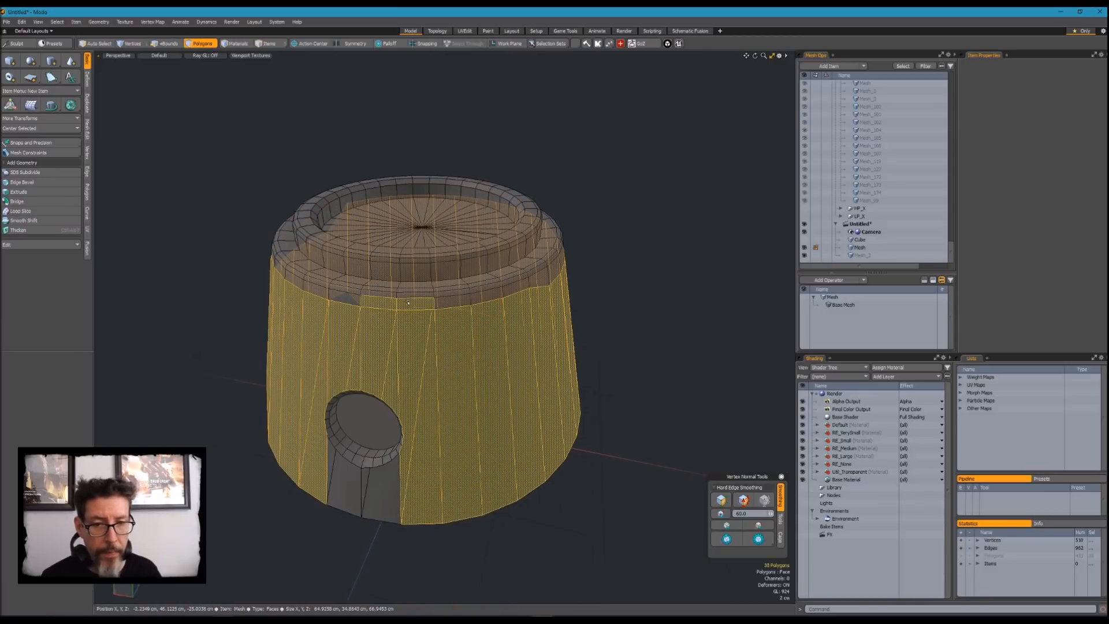
key(l)
mouse_move(342, 342)
shift+mouse_down()
mouse_move(544, 345)
mouse_move(322, 364)
mouse_move(519, 353)
mouse_move(341, 339)
mouse_move(571, 321)
shift+mouse_up()
mouse_move(570, 321)
alt+mouse_down()
mouse_move(376, 367)
mouse_move(581, 363)
mouse_move(293, 316)
mouse_move(473, 287)
alt+mouse_up()
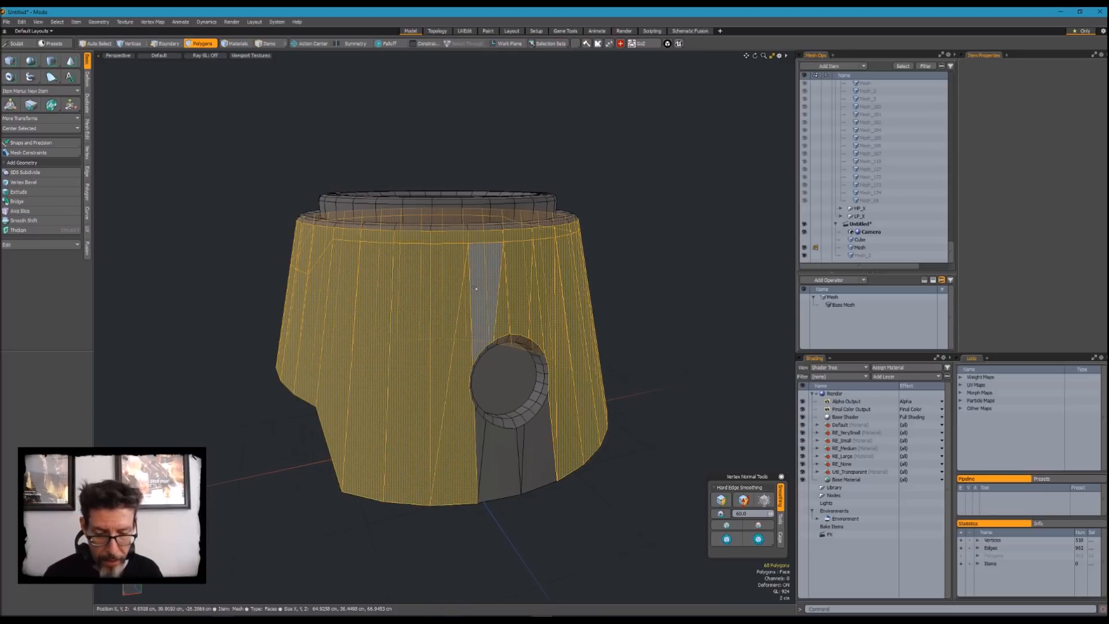
key(ctrl+z)
key(ctrl+z)
key(ctrl+z)
key(ctrl+z)
Select the horizontal edge loop just below the shoulder around the body and remove it
alt+drag(473, 278, 635, 270)
key(2)
double_click(490, 270)
alt+drag(512, 286, 610, 298)
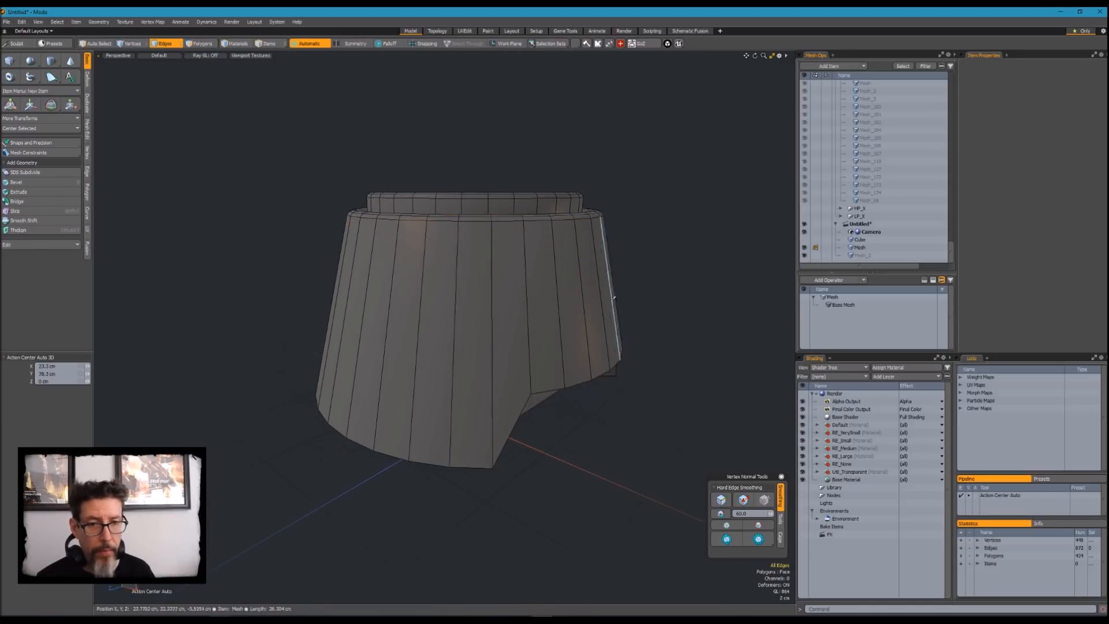
Weld surplus vertices where the side-wall edges meet the rim of the circular hole
alt+drag(439, 282, 519, 301)
key(1)
alt+drag(613, 292, 537, 277)
key(2)
alt+drag(618, 307, 430, 279)
scroll(426, 318, up, 5)
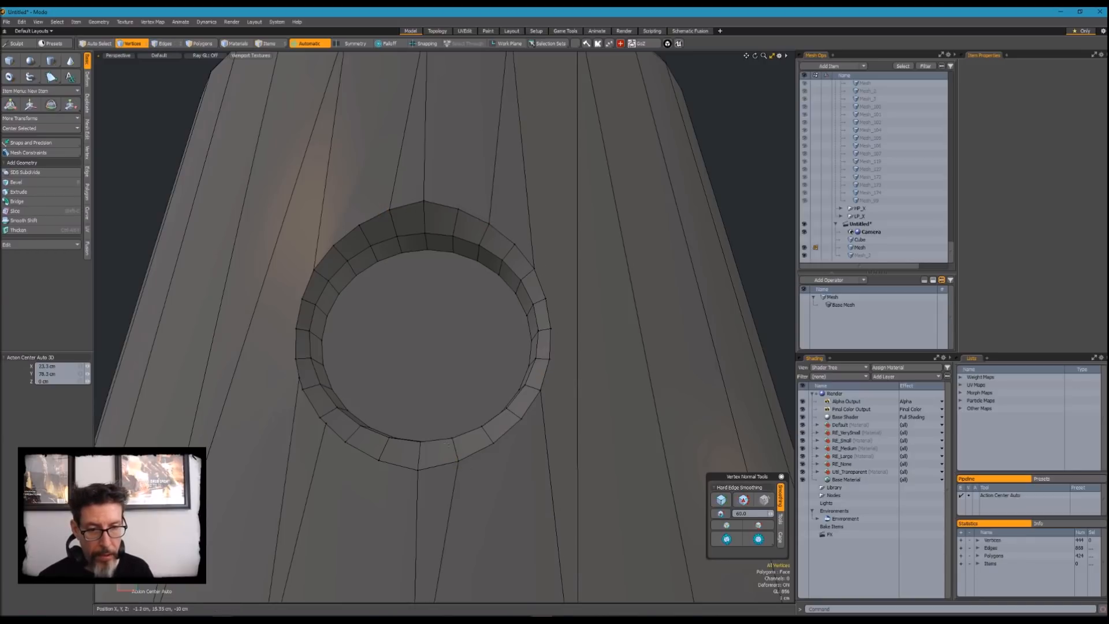
alt+drag(341, 357, 357, 379)
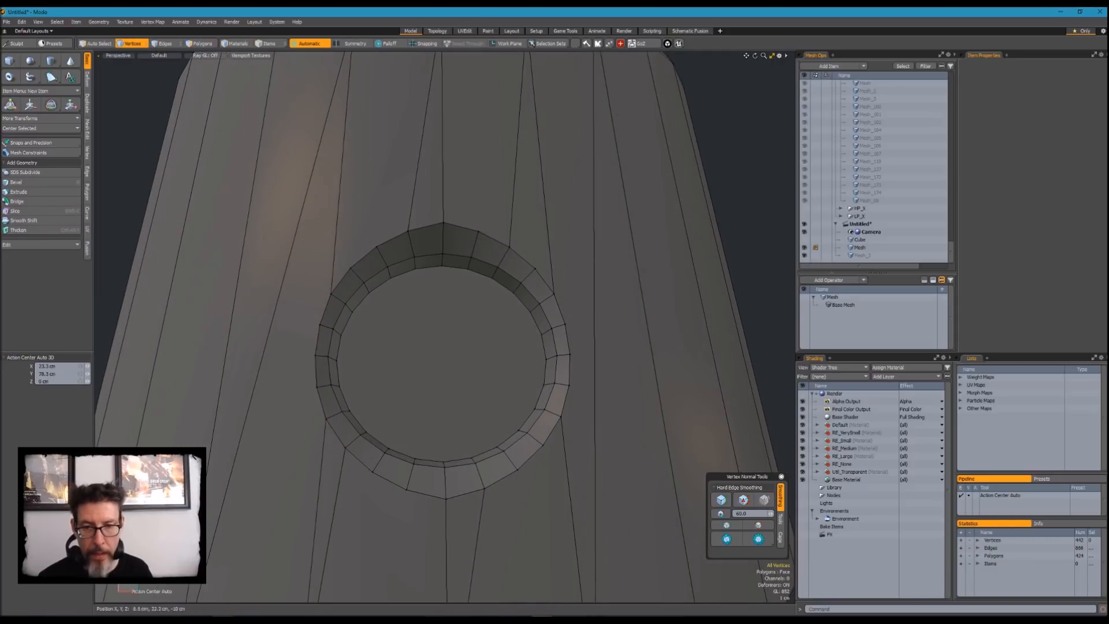
scroll(444, 358, down, 5)
scroll(455, 347, up, 5)
Select every second edge on the circular hole's inner rings and collapse them to reduce its segments
alt+drag(455, 347, 417, 326)
shift+click(459, 327)
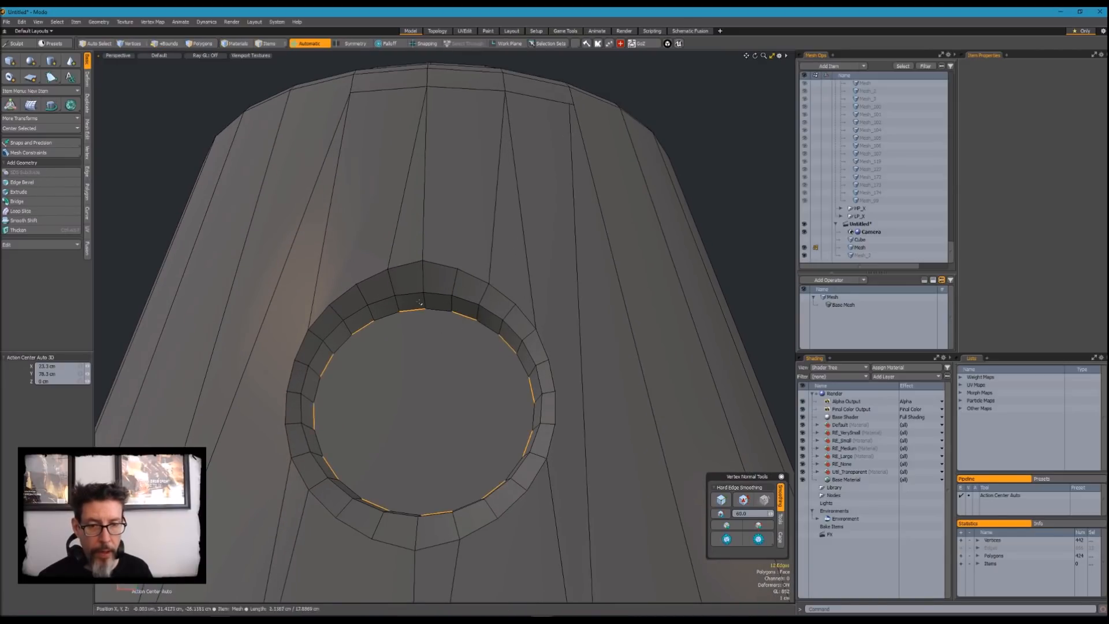
shift+click(456, 297)
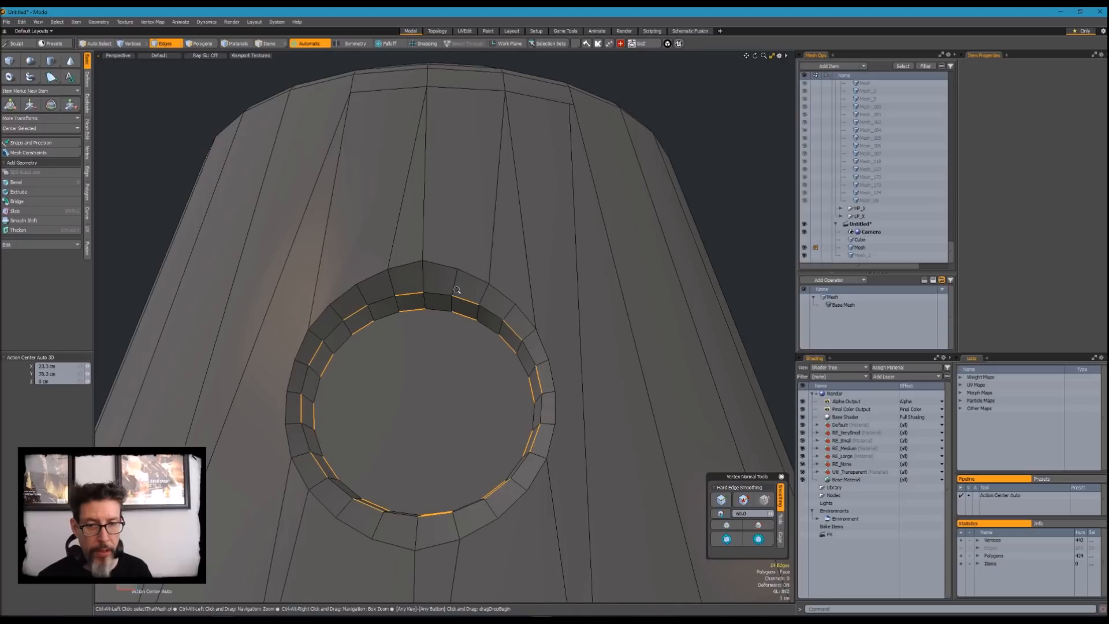
key(Delete)
mouse_move(446, 354)
alt+mouse_down()
mouse_move(507, 369)
mouse_move(497, 359)
mouse_move(448, 367)
alt+mouse_up()
Divide the flat polygon at the back of the circular hole into quads and deselect it
key(3)
key(ctrl+3)
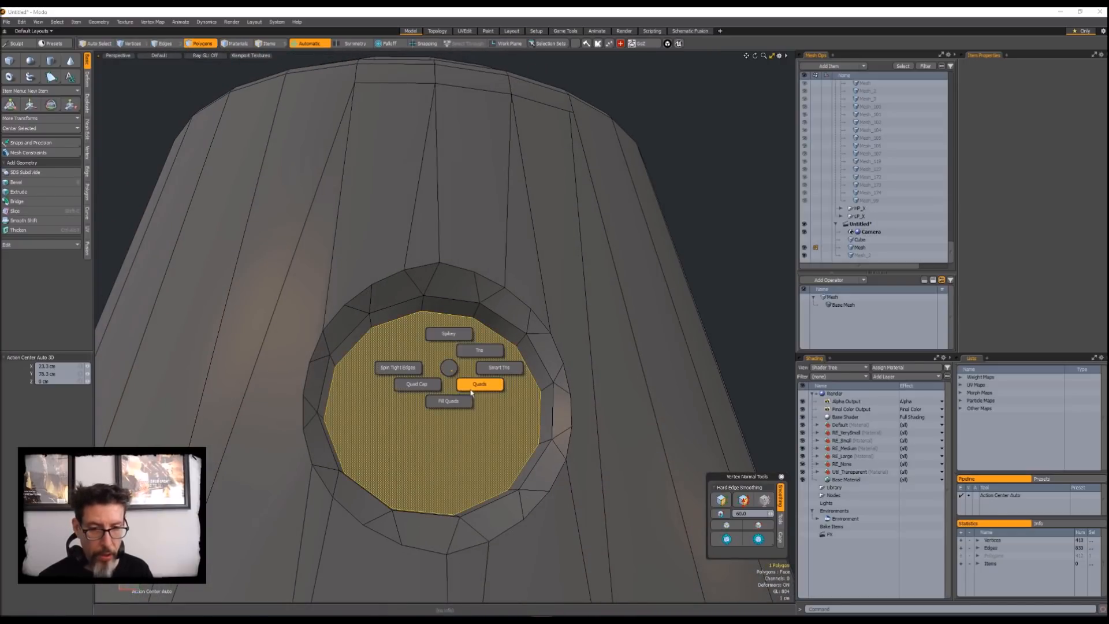
click(479, 384)
key(Escape)
alt+drag(520, 373, 537, 378)
scroll(538, 377, down, 3)
click(662, 315)
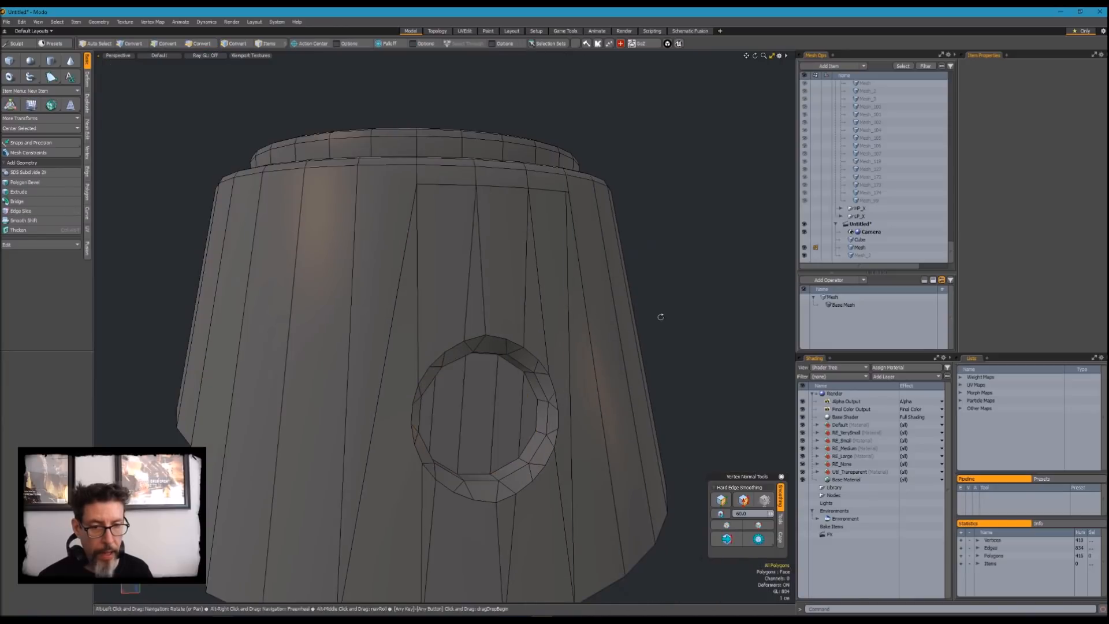
Weld the leftover vertices above the circular hole into the shoulder edge, eliminating the short horizontal edges there
alt+drag(662, 315, 609, 319)
alt+drag(411, 370, 451, 342)
key(2)
click(451, 331)
key(Delete)
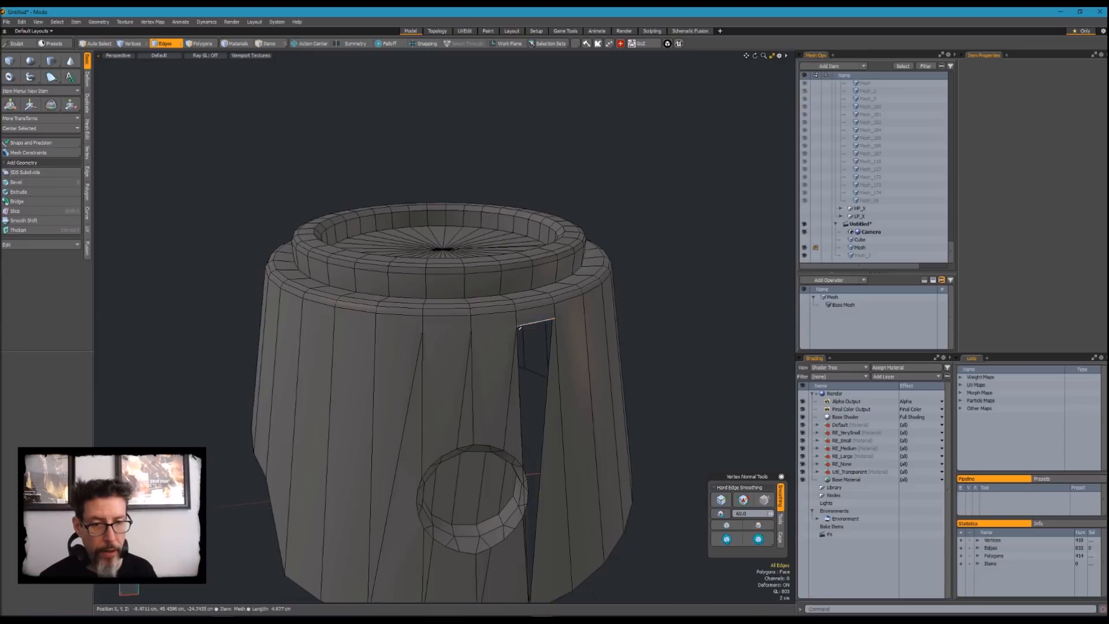
key(ctrl+z)
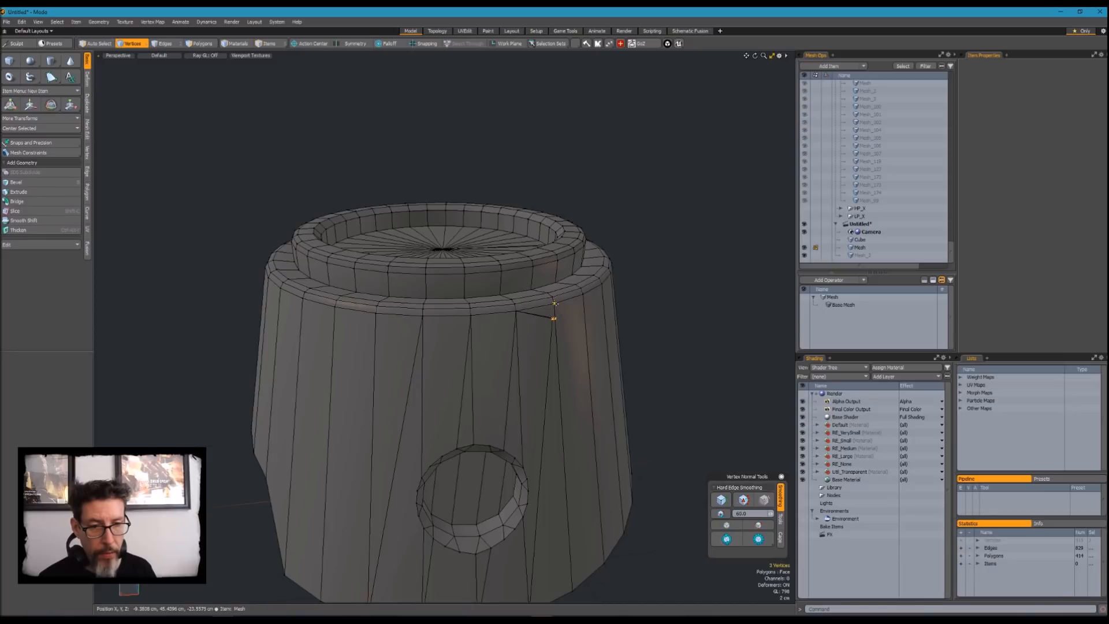
alt+drag(571, 308, 532, 234)
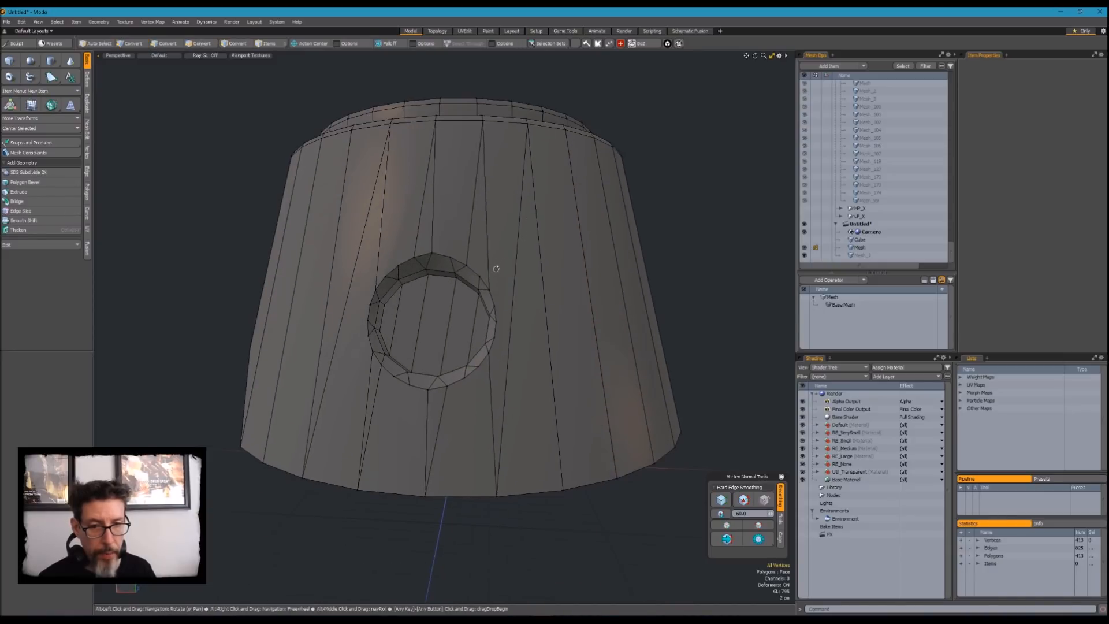
Weld the two closely spaced vertices on the perimeter of the recessed top disc
scroll(496, 268, up, 5)
alt+drag(470, 281, 503, 308)
scroll(470, 305, down, 2)
scroll(503, 308, down, 3)
alt+drag(522, 249, 561, 288)
scroll(546, 289, up, 4)
scroll(524, 241, up, 2)
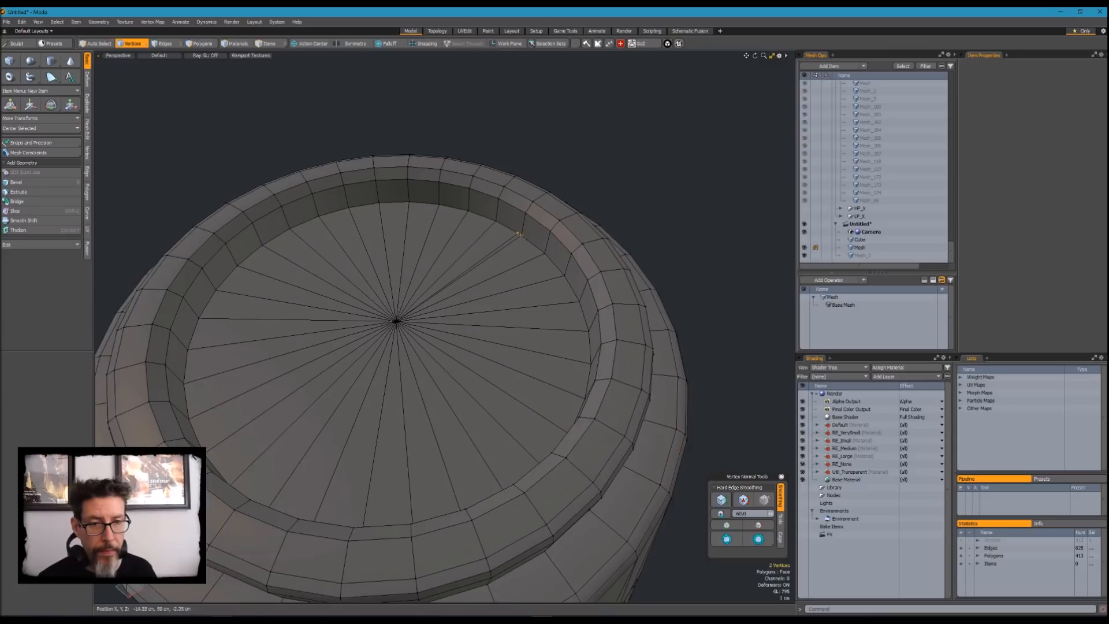
alt+drag(524, 241, 525, 234)
Select the redundant edge loop around the raised ring's outer side and remove it
scroll(524, 280, down, 2)
alt+drag(529, 317, 566, 354)
alt+drag(622, 340, 686, 302)
double_click(657, 346)
key(BackSpace)
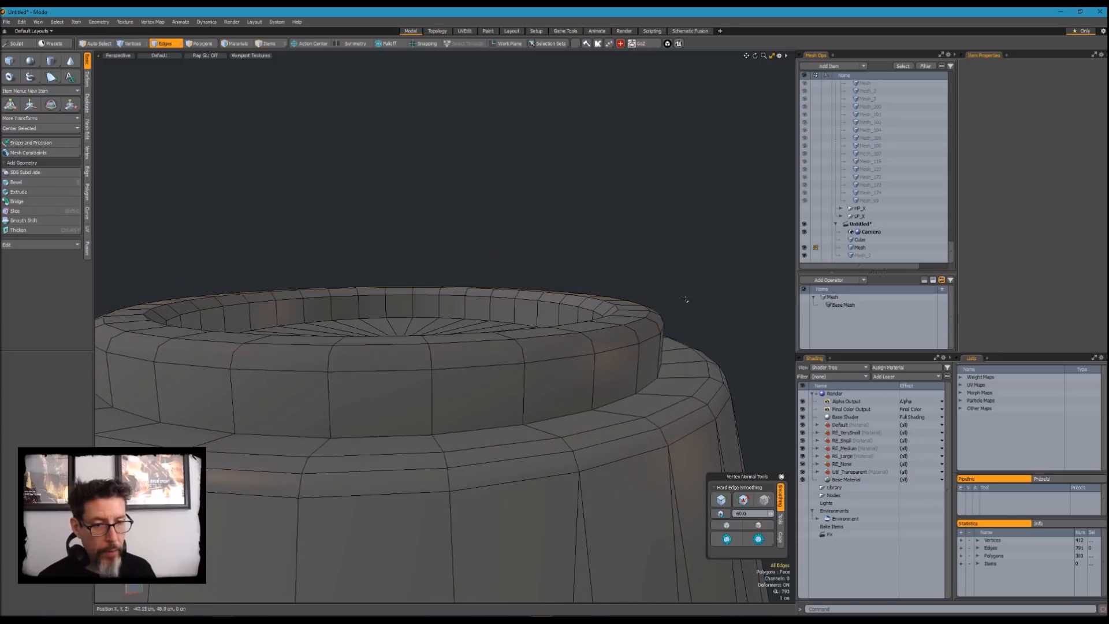
key(ctrl+z)
key(ctrl+BackSpace)
Select every second edge around the recessed disc's perimeter and collapse them to halve its segments
alt+drag(661, 270, 705, 319)
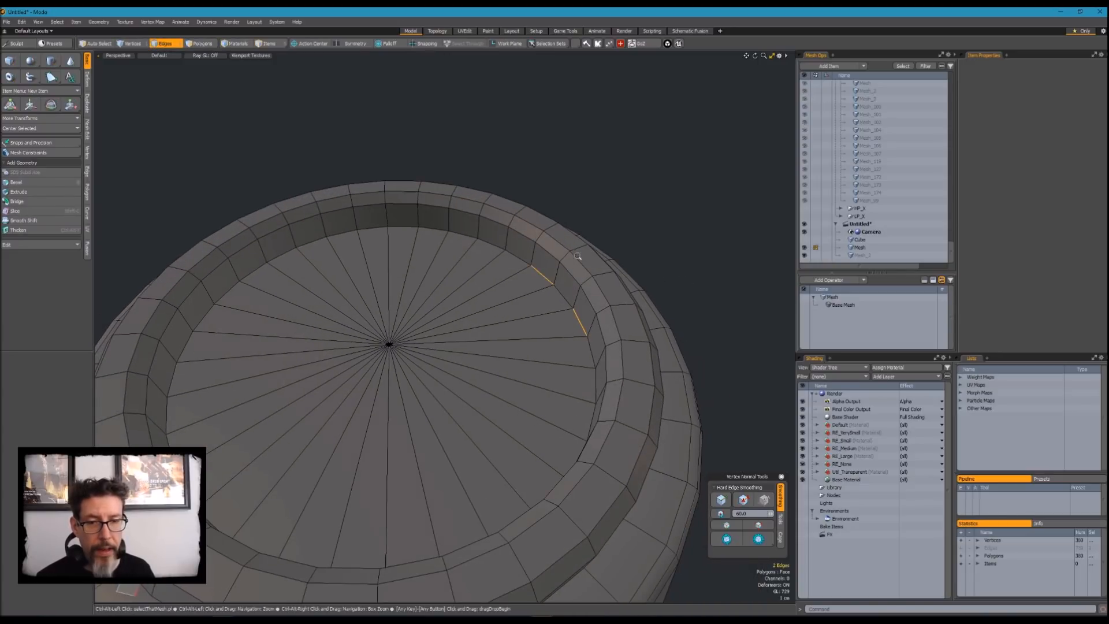
alt+drag(667, 264, 509, 261)
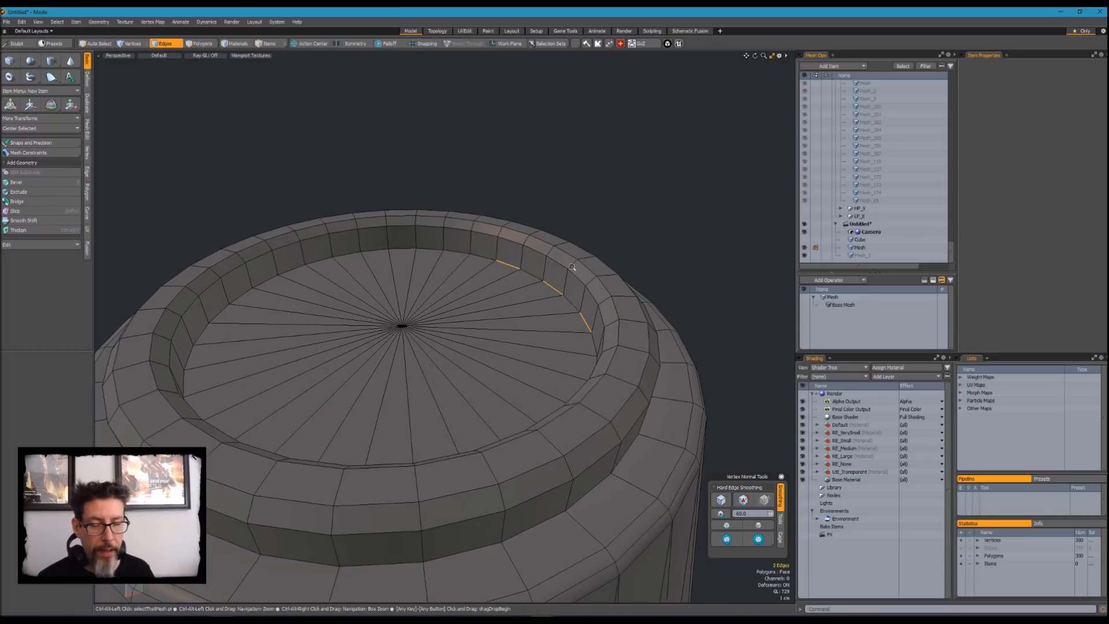
key(Escape)
alt+drag(571, 270, 498, 336)
ctrl+alt+drag(509, 468, 477, 420)
Select all polygons of the rebuilt main body and cut them out of the Untitled scene
key(3)
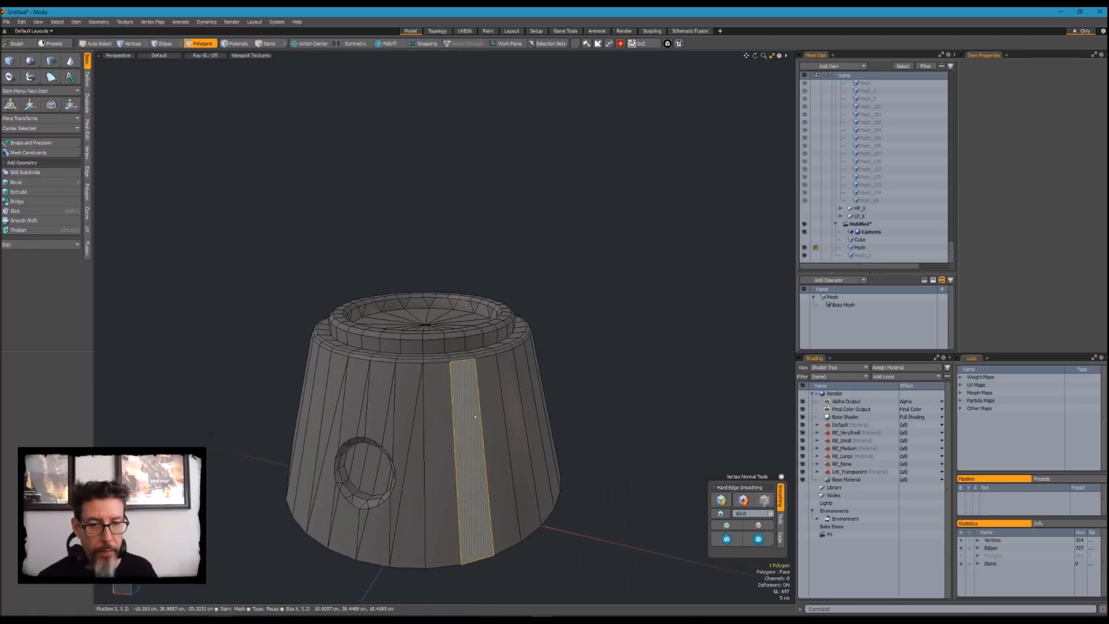
double_click(474, 410)
alt+drag(526, 348, 547, 326)
scroll(546, 315, up, 4)
key(Delete)
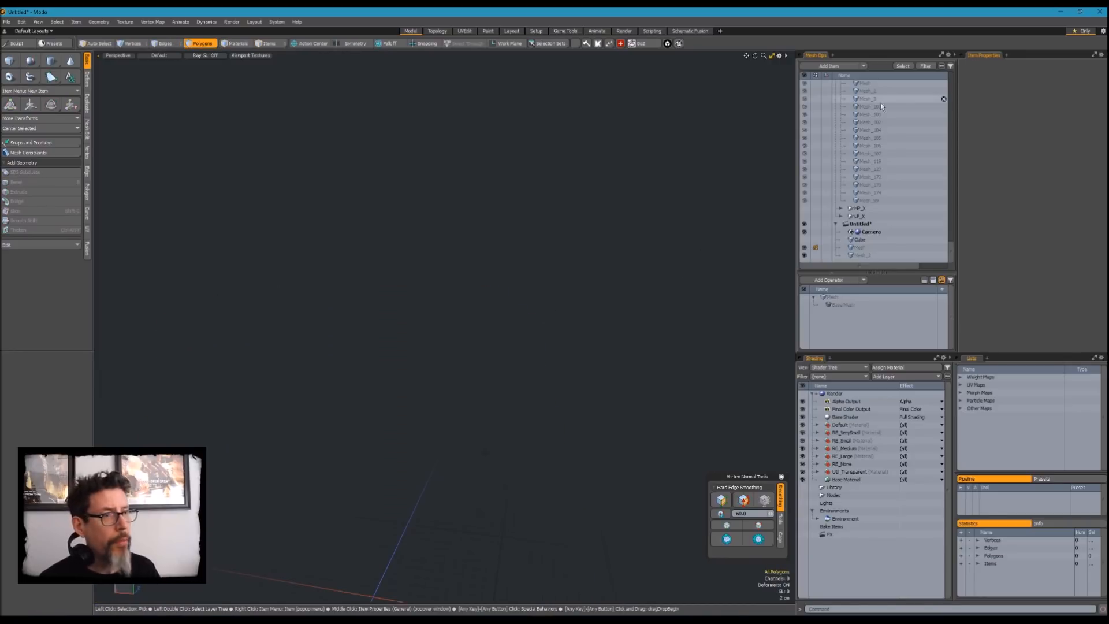
Make the GasCooker.lxo scene current, switch off and collapse its HP group, and show and expand its low-poly group
drag(950, 131, 934, 74)
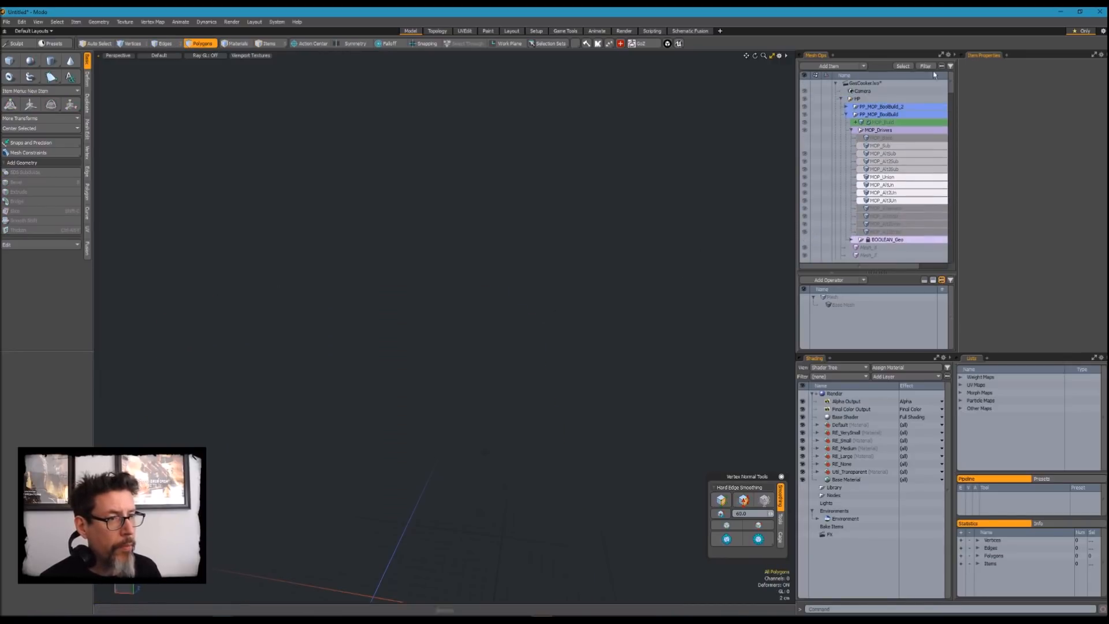
click(887, 86)
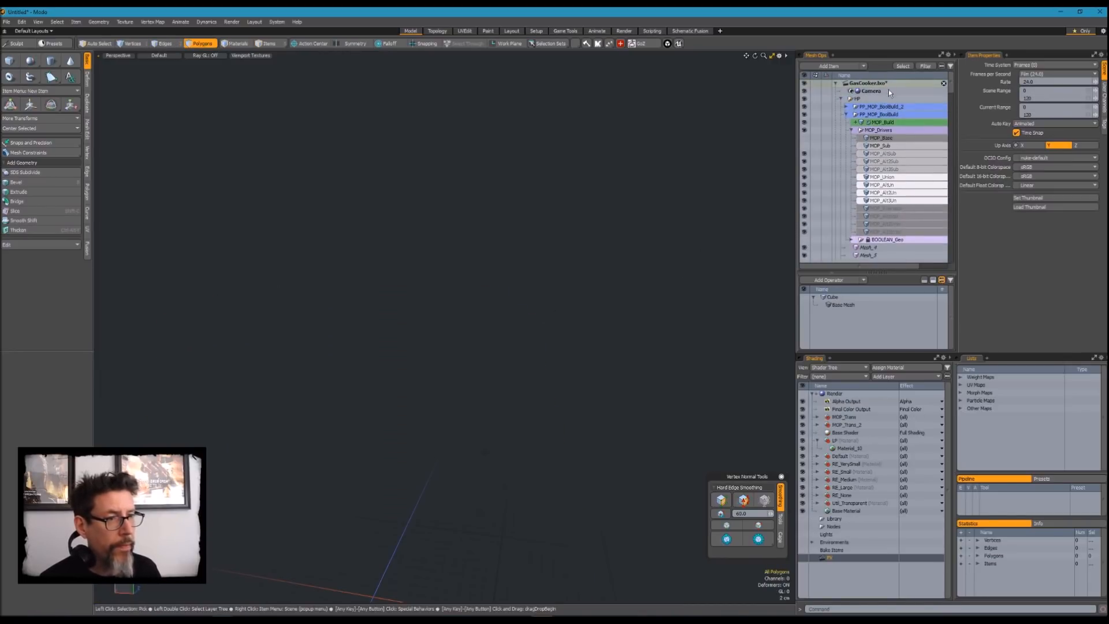
click(803, 98)
click(840, 99)
click(804, 114)
click(840, 114)
alt+drag(558, 274, 623, 297)
scroll(543, 312, down, 3)
Bring the rebuilt body into the low-poly group as its own mesh and assign it the green LP material
click(869, 161)
key(bracketleft)
key(ctrl+3)
click(648, 268)
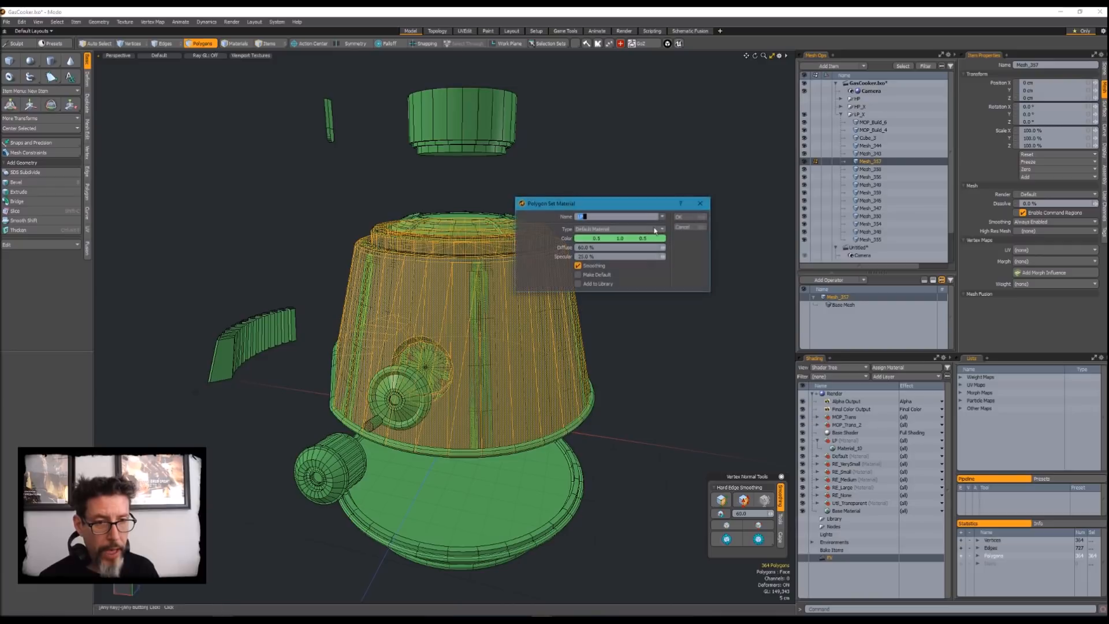
click(690, 217)
Adjust an edge loop of the raised ring with the Move tool, checking the body in isolation
mouse_move(690, 217)
ctrl+alt+mouse_down()
mouse_move(621, 217)
mouse_move(631, 240)
mouse_move(611, 314)
mouse_move(614, 268)
mouse_move(654, 262)
ctrl+alt+mouse_up()
key(2)
key(w)
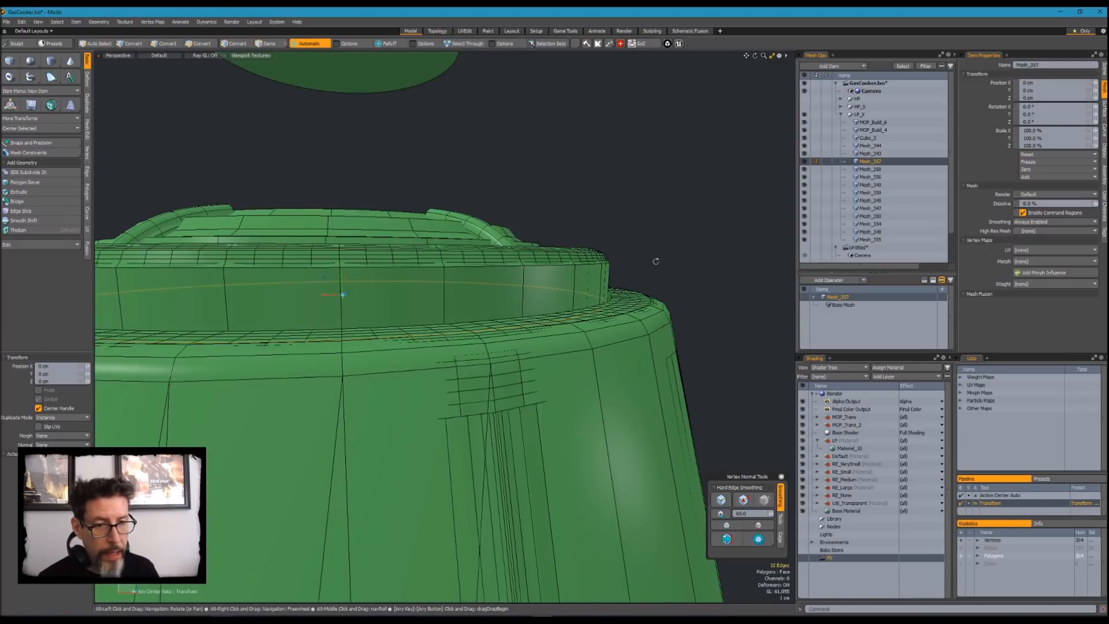
ctrl+drag(651, 258, 674, 263)
key(space)
key(shift+h)
click(657, 287)
click(657, 287)
key(u)
scroll(656, 262, down, 3)
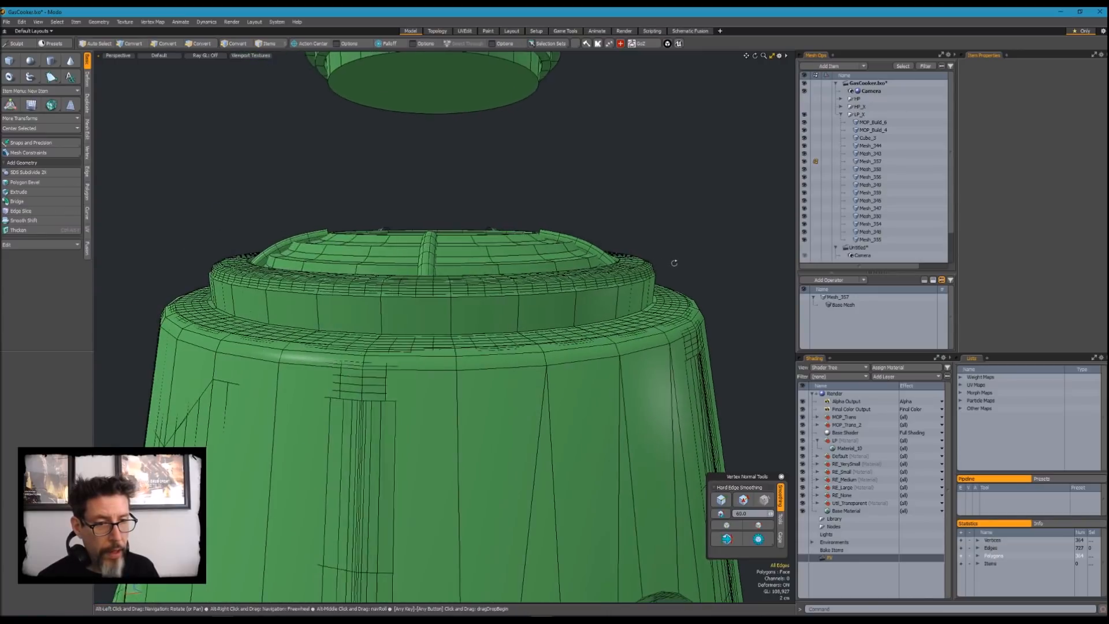
Add an edge loop around the raised ring's upper outer side and push it by 1 mm
key(shift+h)
double_click(654, 263)
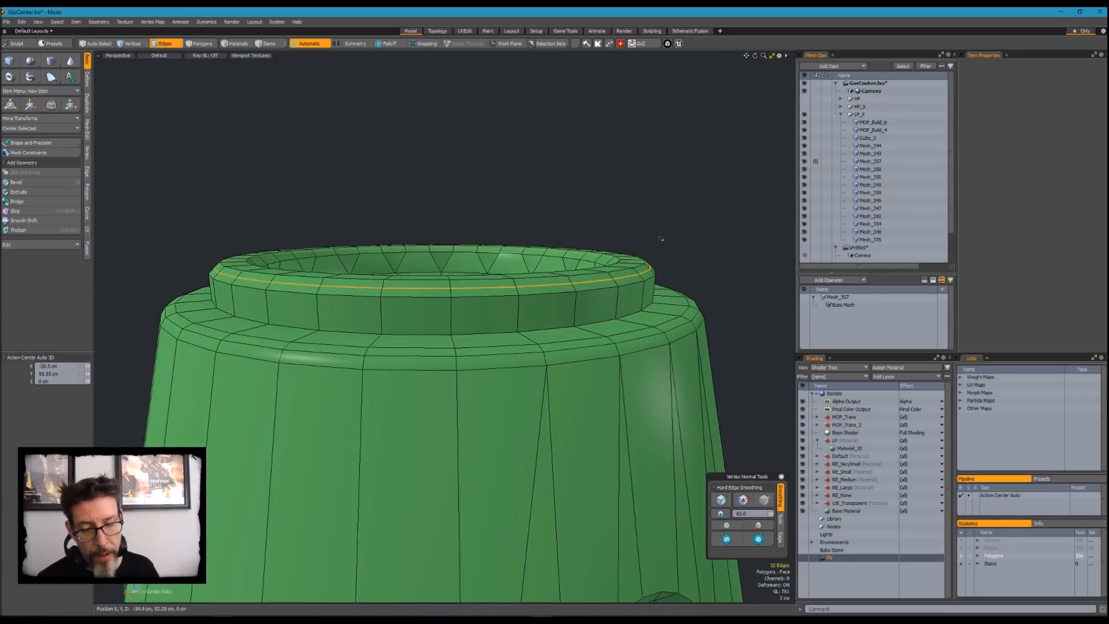
key(u)
key(shift+p)
drag(665, 249, 668, 249)
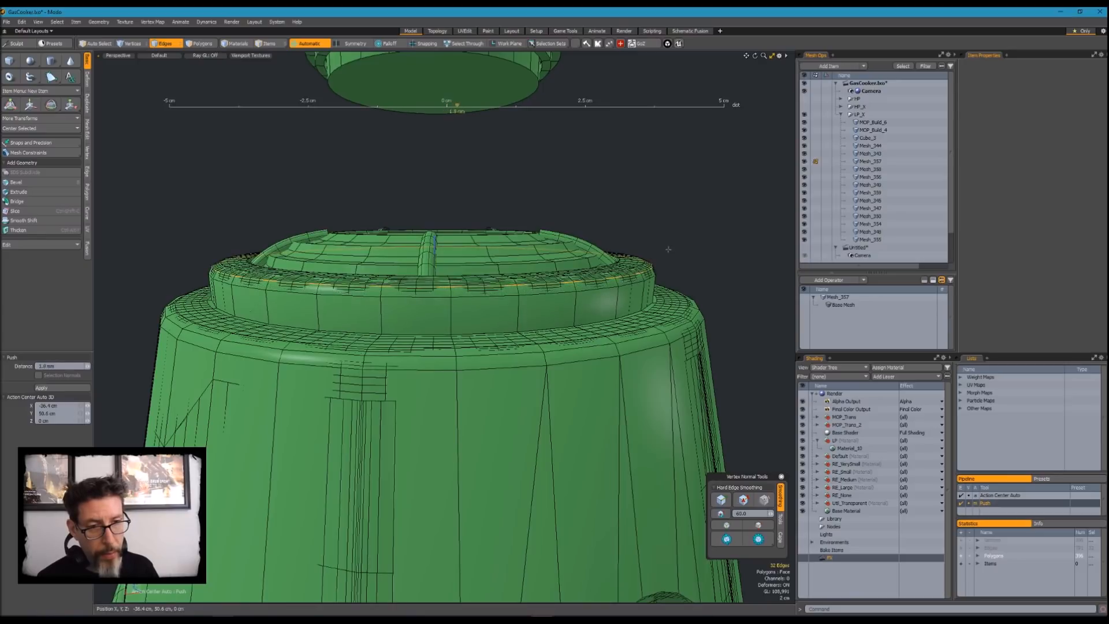
key(q)
click(680, 270)
Compare the rebuilt body in isolation with the dense original body and the surrounding parts
alt+drag(681, 269, 645, 296)
scroll(669, 264, down, 3)
key(shift+h)
key(u)
key(a)
key(shift+h)
key(u)
key(shift+h)
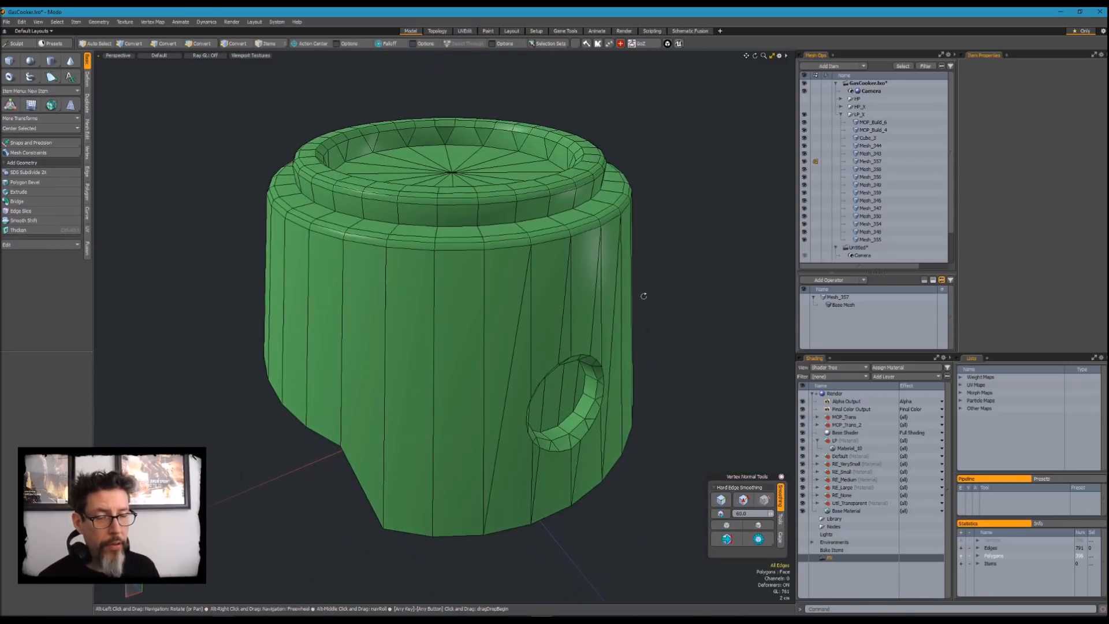
key(u)
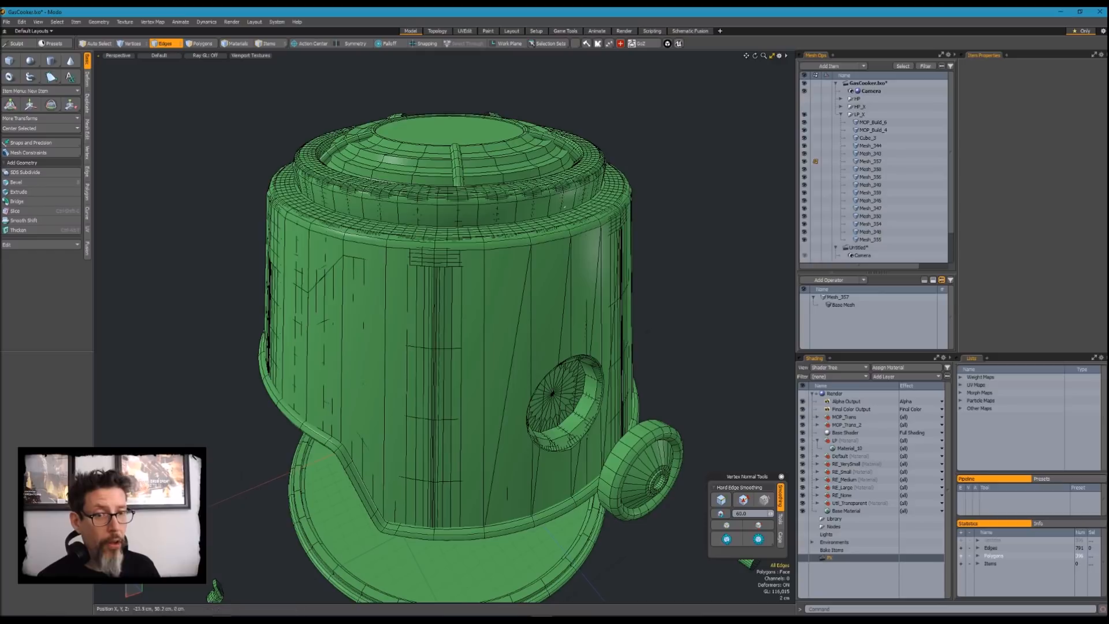
Hide the rebuilt body, then select the dense original body mesh MOP_Build_4 and delete it
click(804, 163)
click(865, 138)
ctrl+alt+click(568, 286)
mouse_move(648, 256)
alt+mouse_down()
mouse_move(651, 240)
mouse_move(645, 266)
alt+mouse_up()
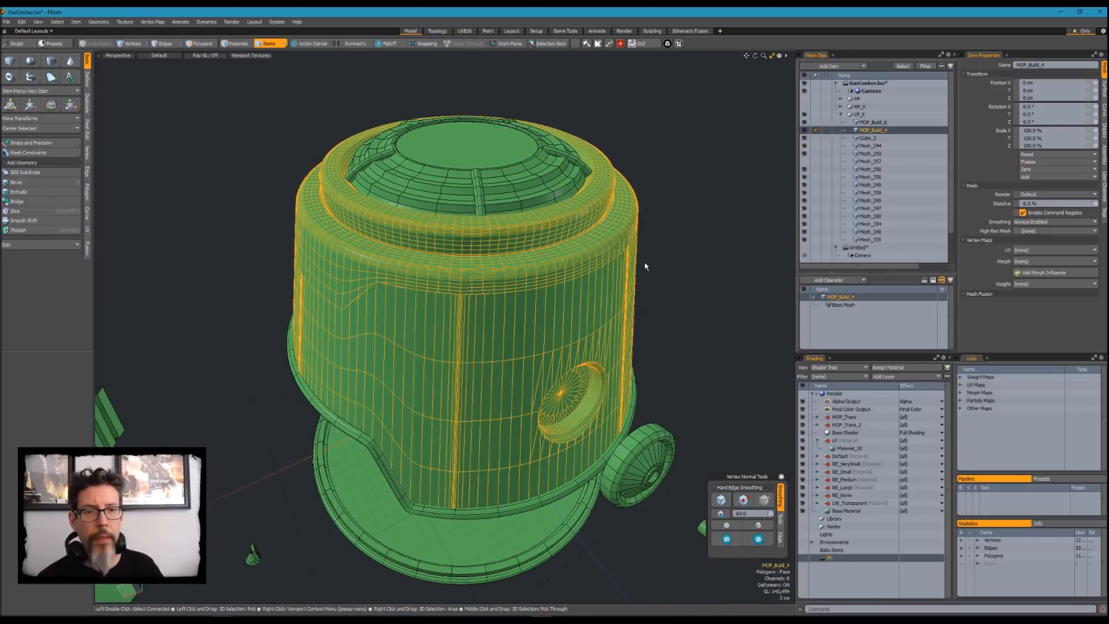
key(Delete)
Make the rebuilt body visible again in place of the dense original
alt+drag(674, 270, 582, 224)
click(804, 154)
alt+drag(471, 321, 590, 305)
key(3)
key(h)
key(ctrl+z)
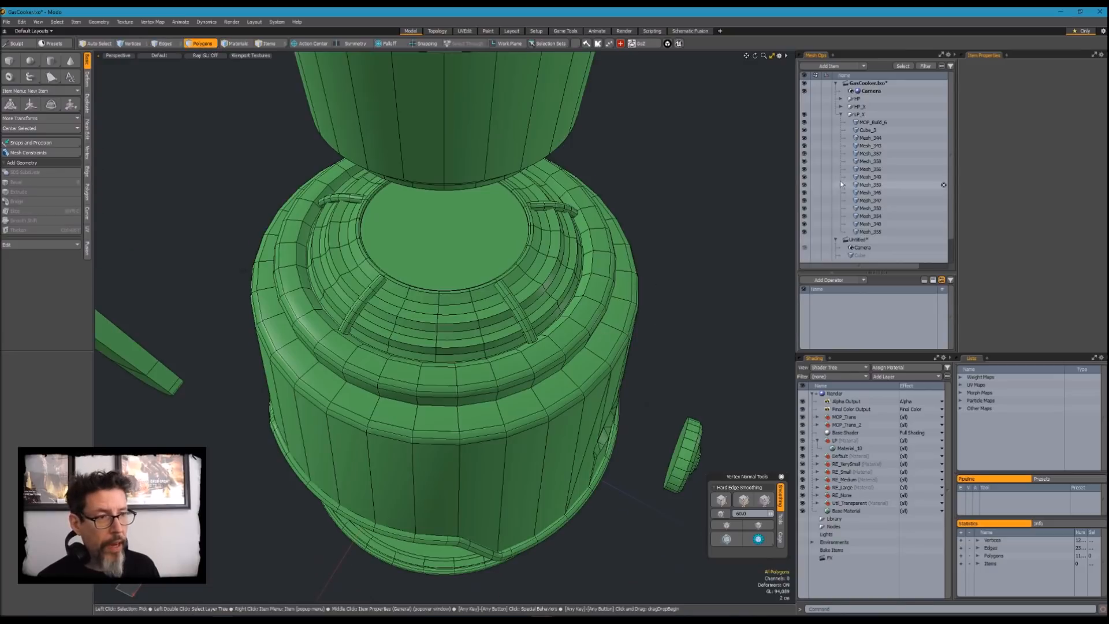
Isolate the rebuilt body and delete the recessed disc at its top, which is hidden beneath the domed cap
click(875, 161)
click(871, 153)
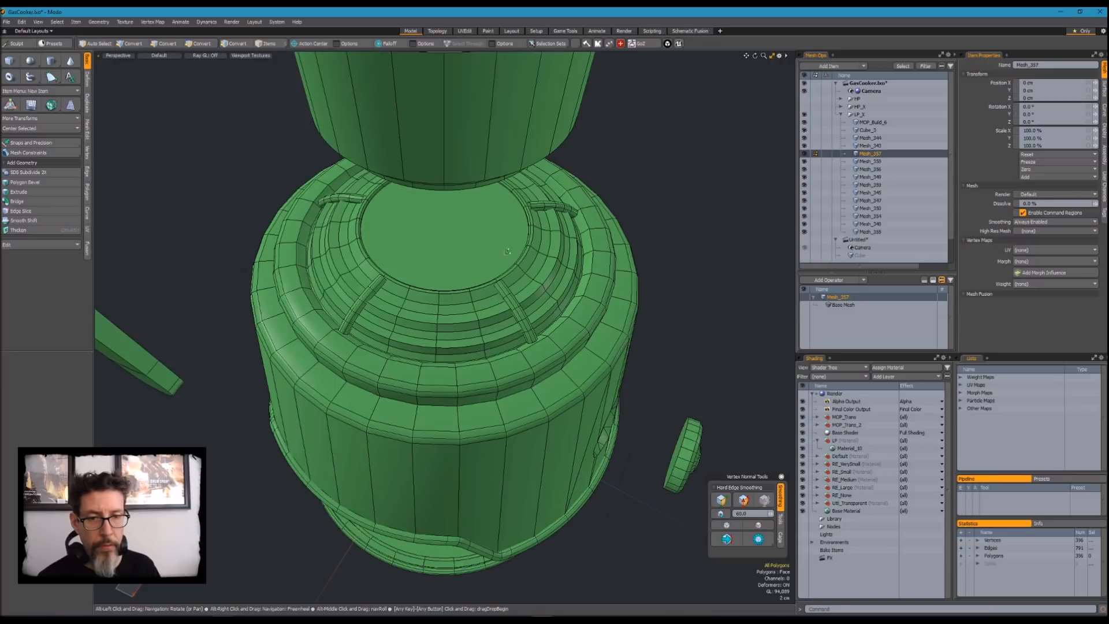
alt+drag(492, 262, 567, 212)
key(shift+h)
key(u)
key(shift+h)
key(Delete)
Select the full strip of polygons around the raised ring's inner wall and delete it
drag(568, 194, 538, 179)
alt+drag(446, 160, 343, 199)
alt+drag(426, 183, 370, 190)
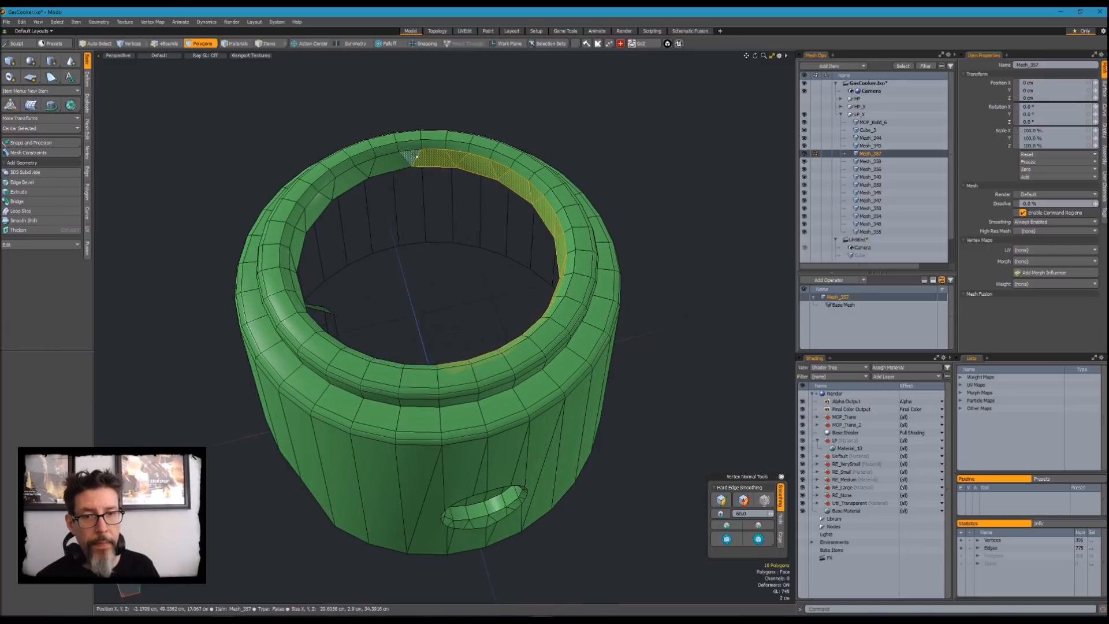
alt+drag(410, 158, 347, 174)
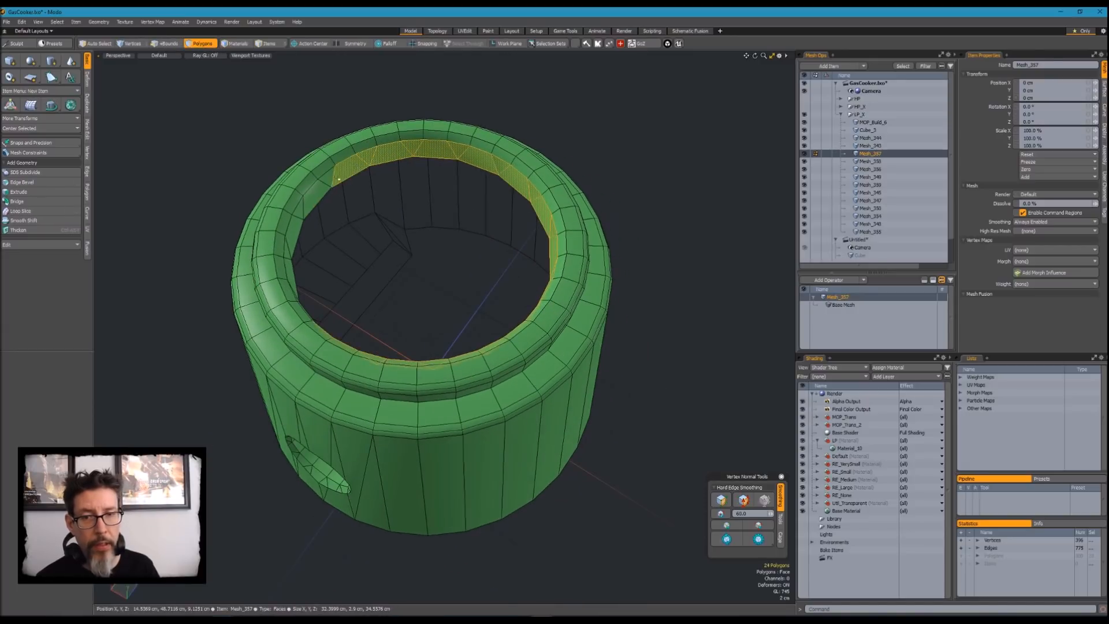
alt+drag(461, 151, 406, 145)
shift+drag(407, 145, 400, 145)
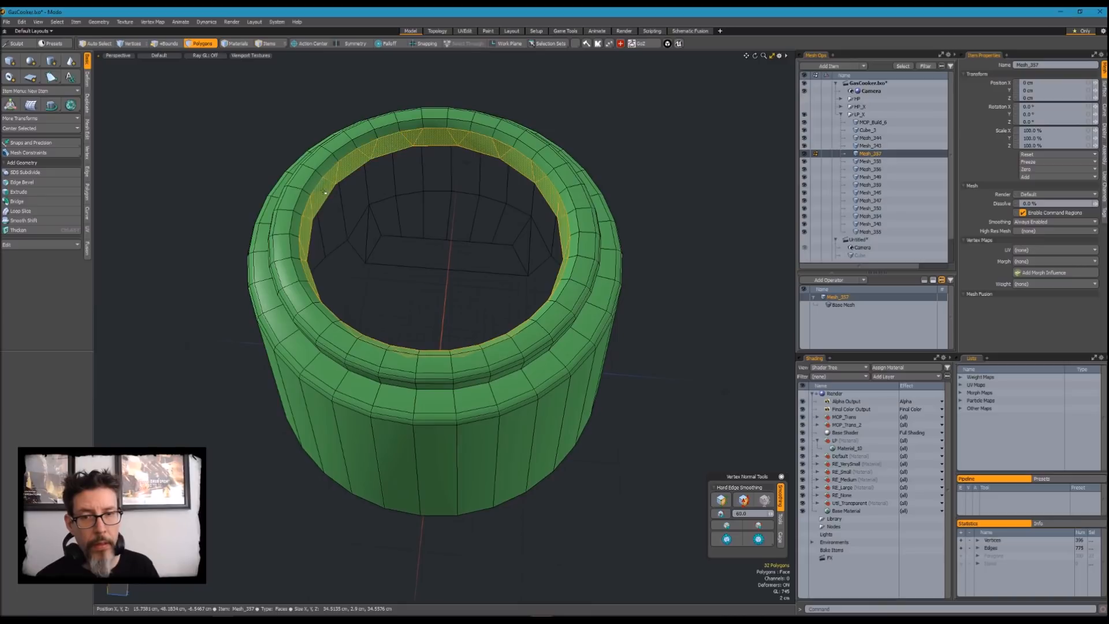
key(Delete)
Select the open edge loop inside the body's raised ring and scale it to 97% in X and Z
key(u)
alt+drag(336, 209, 375, 227)
scroll(368, 194, up, 3)
key(r)
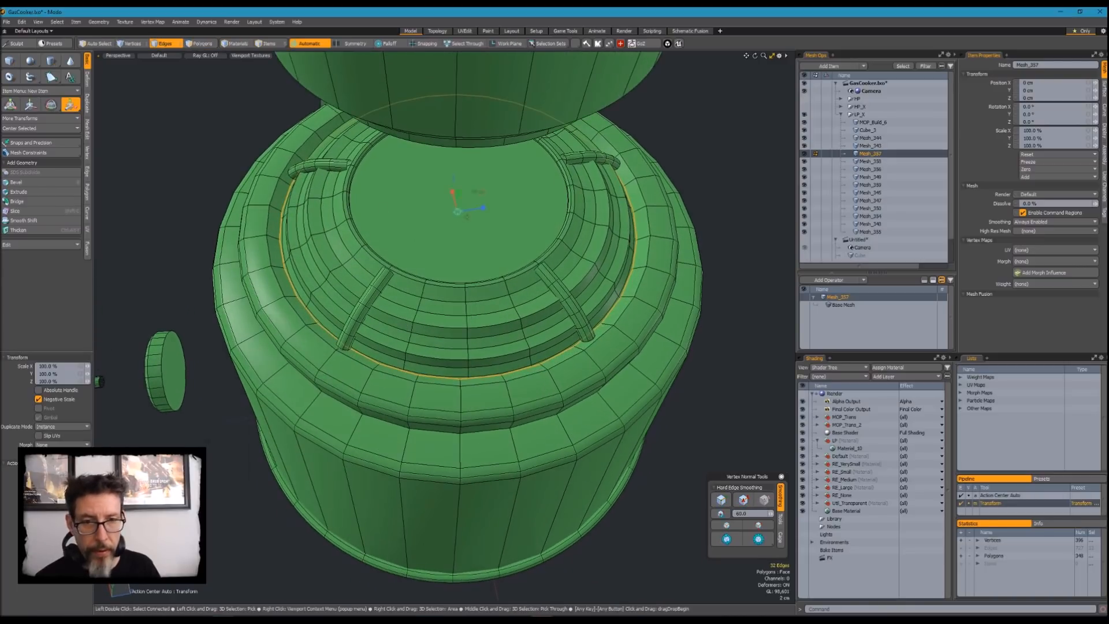
alt+drag(476, 200, 461, 181)
key(ctrl+z)
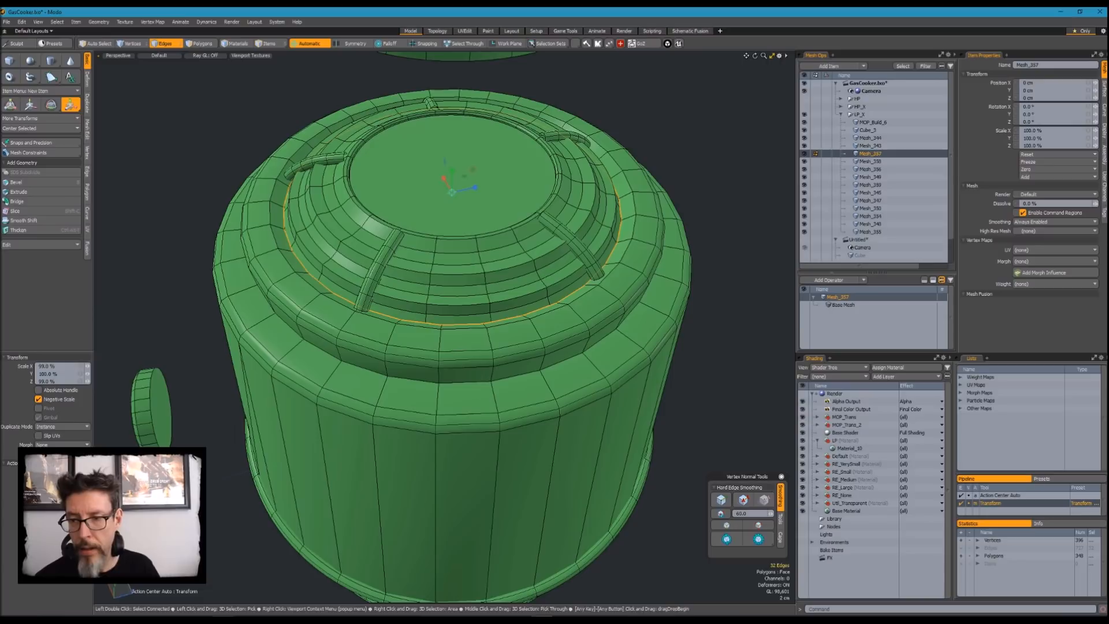
alt+drag(448, 203, 590, 224)
key(ctrl+z)
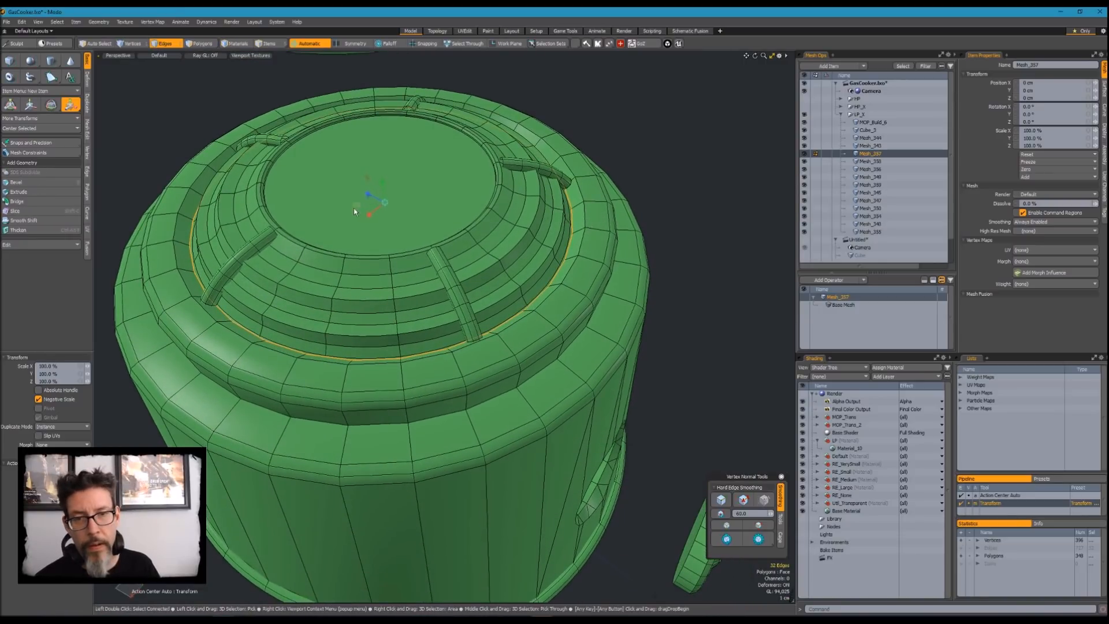
drag(356, 205, 348, 206)
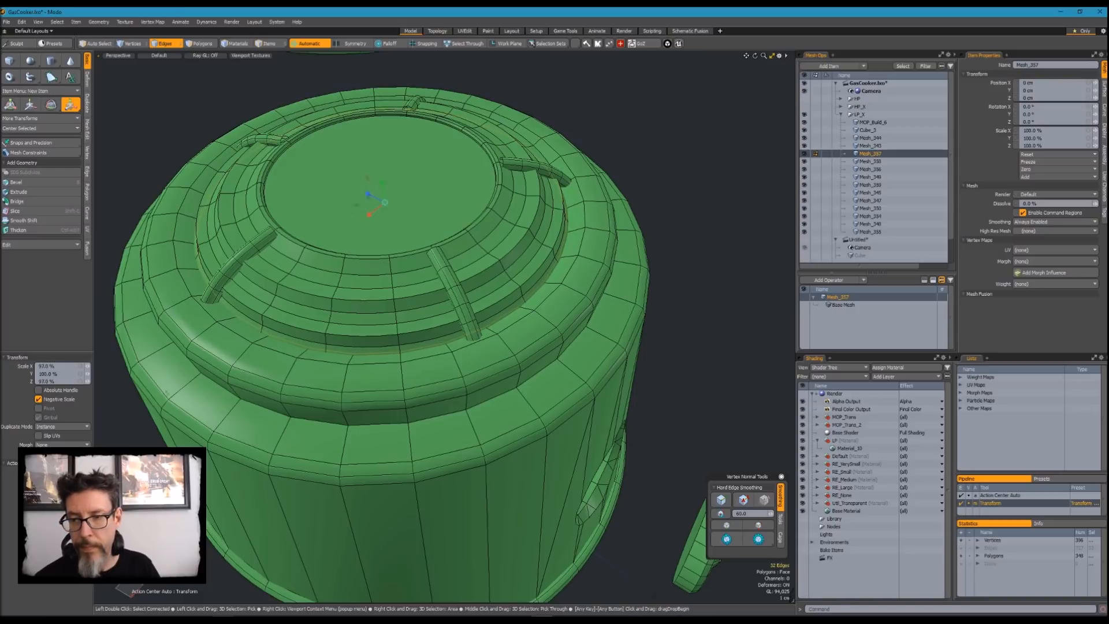
key(space)
key(Escape)
Make the domed cap the active mesh and examine how it sits inside the body's ring
alt+drag(537, 300, 461, 278)
scroll(508, 279, down, 3)
alt+drag(289, 467, 478, 157)
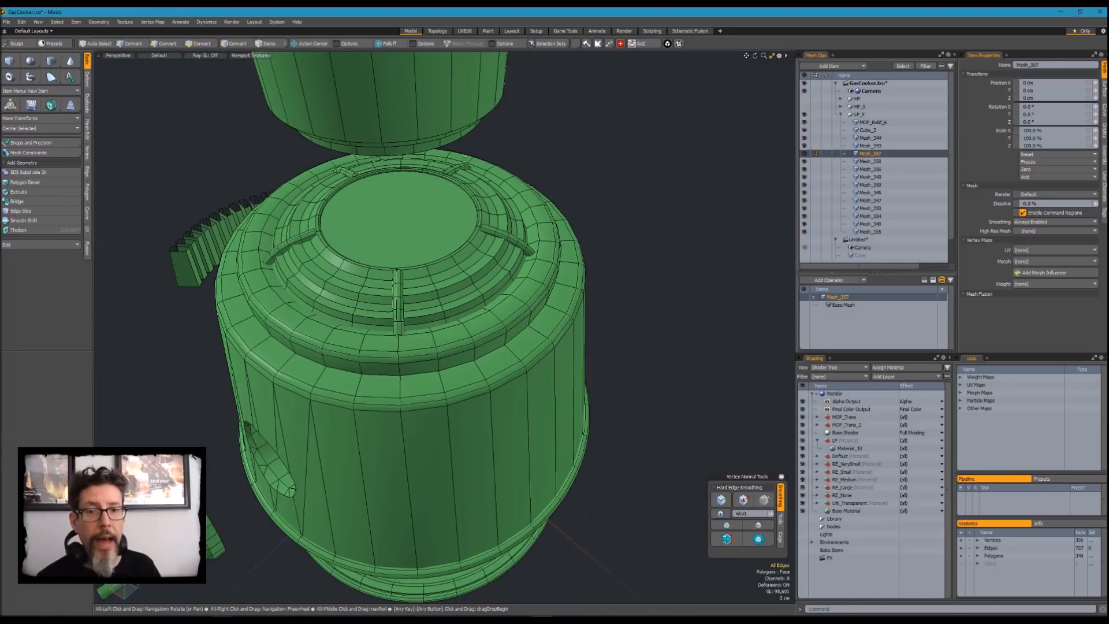
ctrl+alt+drag(448, 265, 452, 263)
ctrl+alt+click(390, 305)
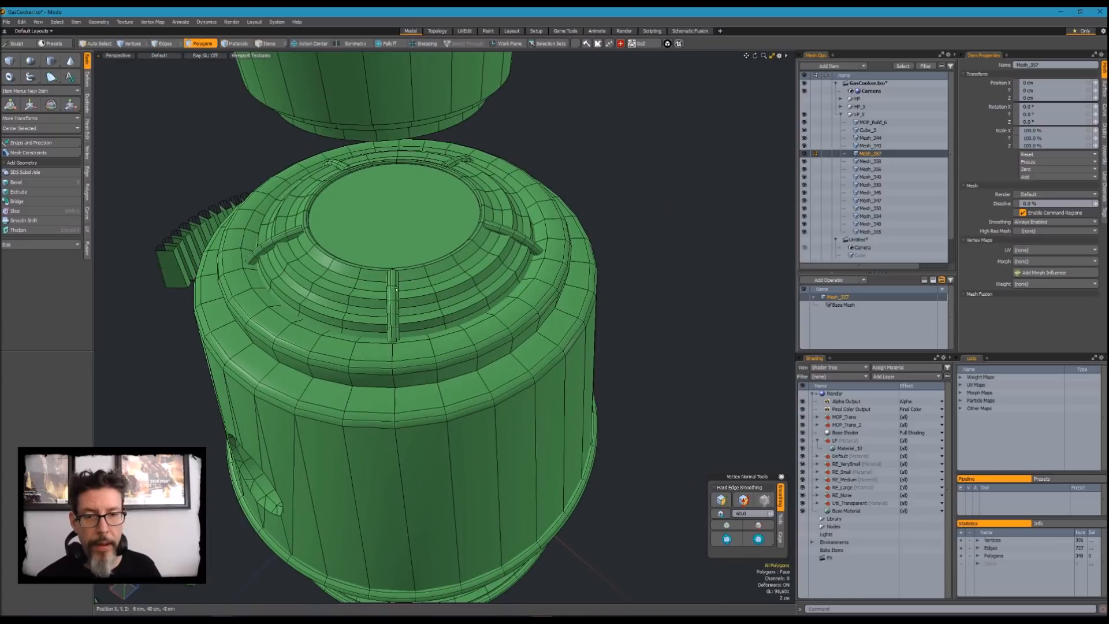
alt+drag(396, 305, 554, 175)
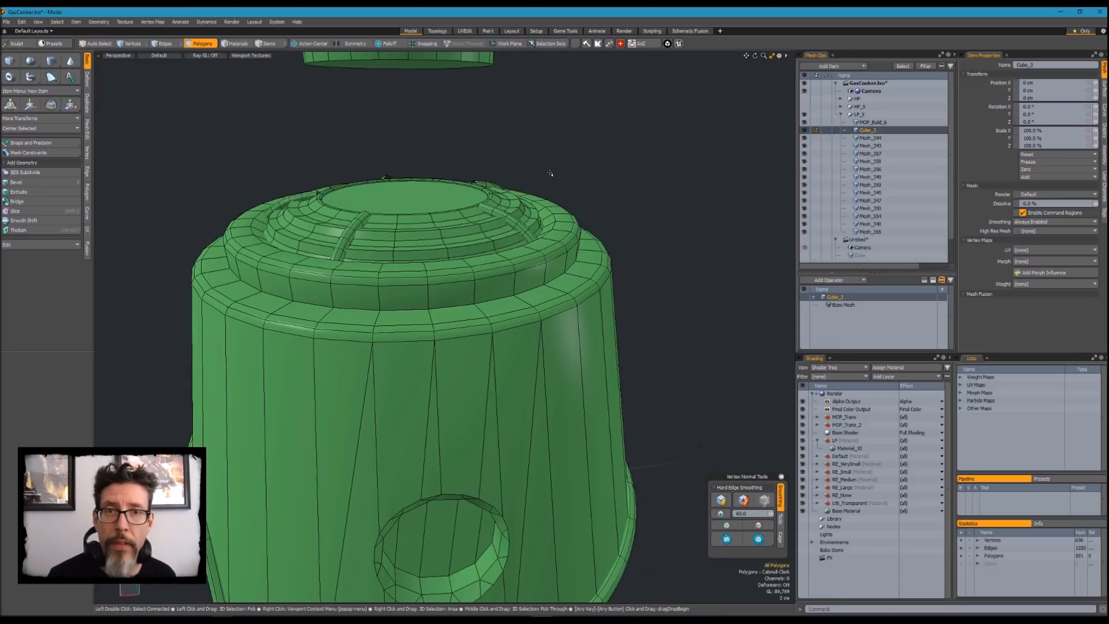
ctrl+alt+drag(617, 242, 569, 260)
mouse_move(569, 260)
alt+mouse_down()
mouse_move(544, 286)
mouse_move(537, 271)
mouse_move(564, 278)
alt+mouse_up()
scroll(537, 222, up, 5)
alt+drag(554, 231, 543, 274)
Select the five curved ribs on the domed cap and delete them
double_click(504, 205)
scroll(540, 241, down, 3)
shift+click(548, 153)
shift+click(442, 120)
shift+click(361, 171)
shift+double_click(406, 263)
alt+drag(407, 263, 501, 282)
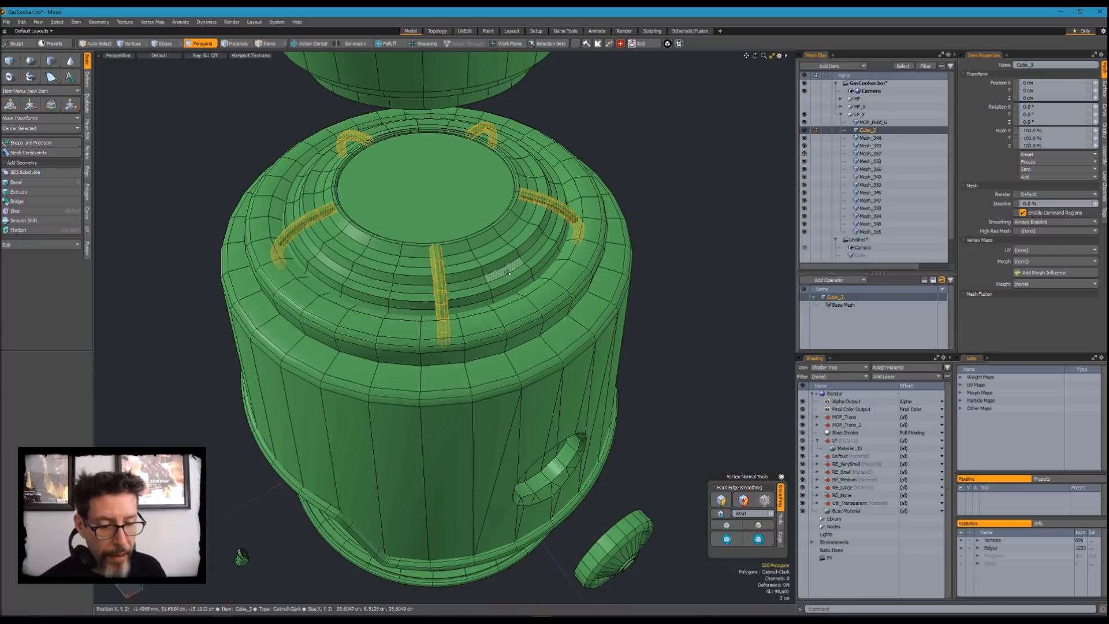
key(Delete)
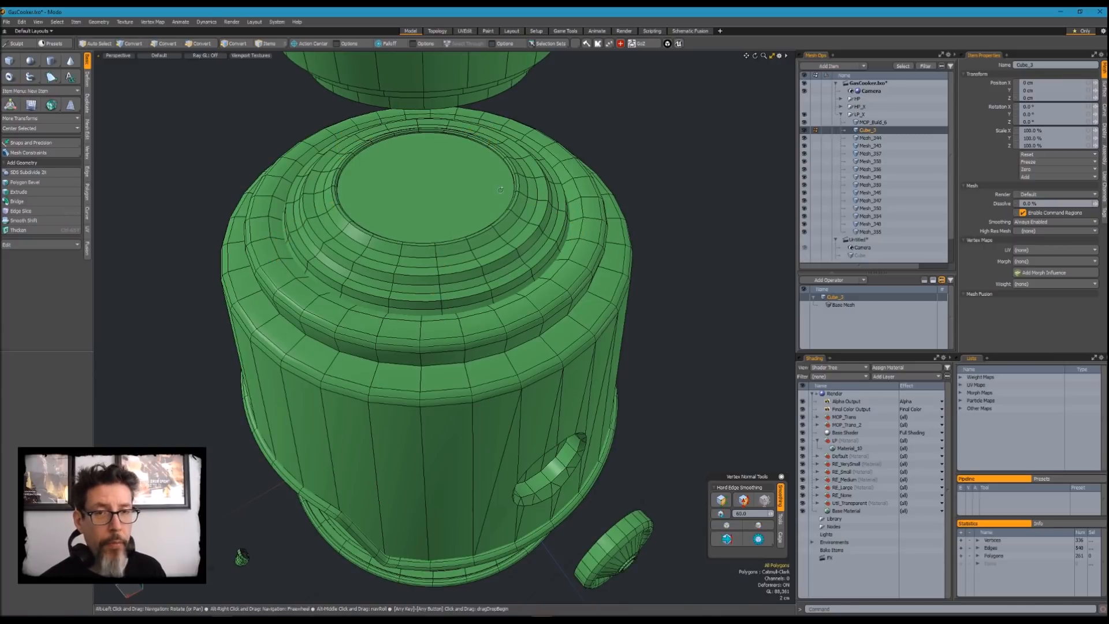
Examine the domed cap's fit on the body and the other exploded low-poly parts from several angles
alt+drag(506, 224, 515, 197)
click(572, 160)
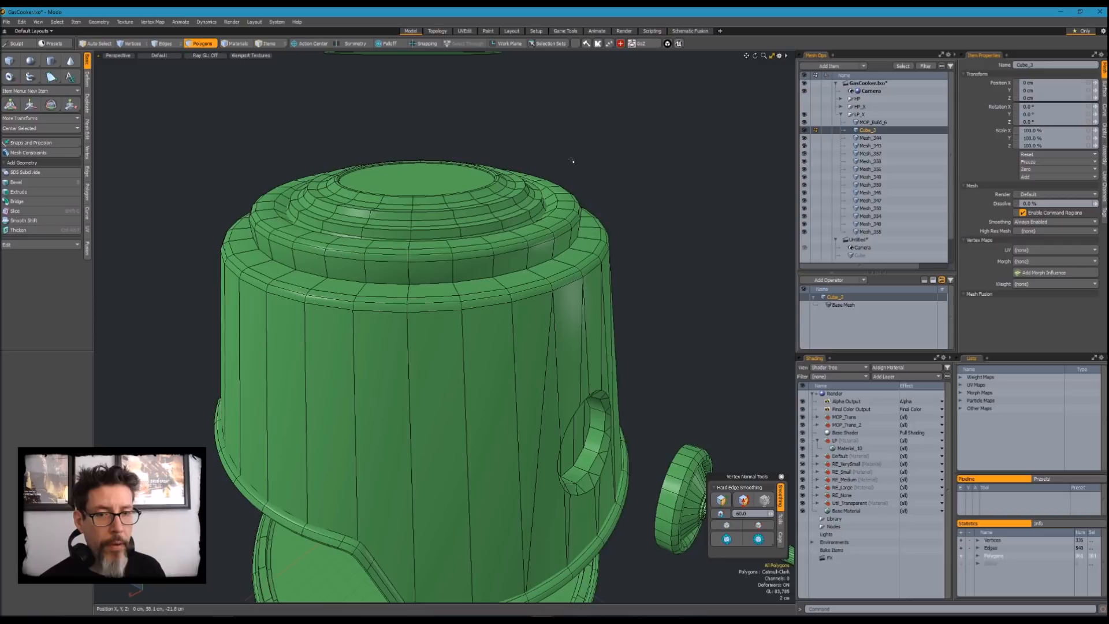
alt+drag(585, 201, 595, 254)
click(593, 209)
scroll(592, 208, down, 3)
key(3)
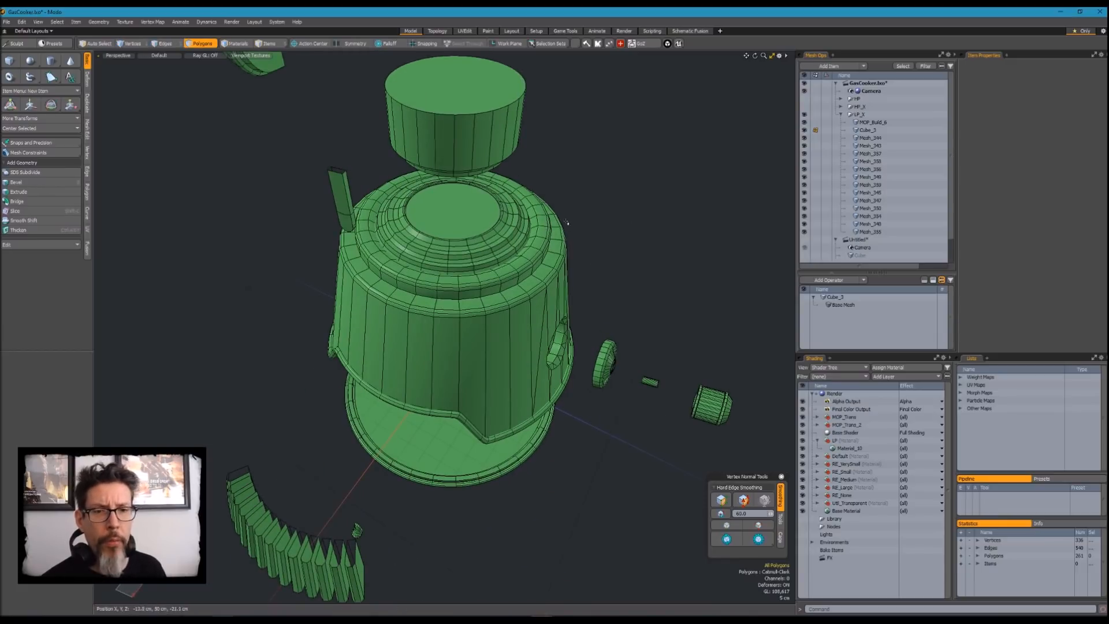
alt+drag(570, 236, 575, 145)
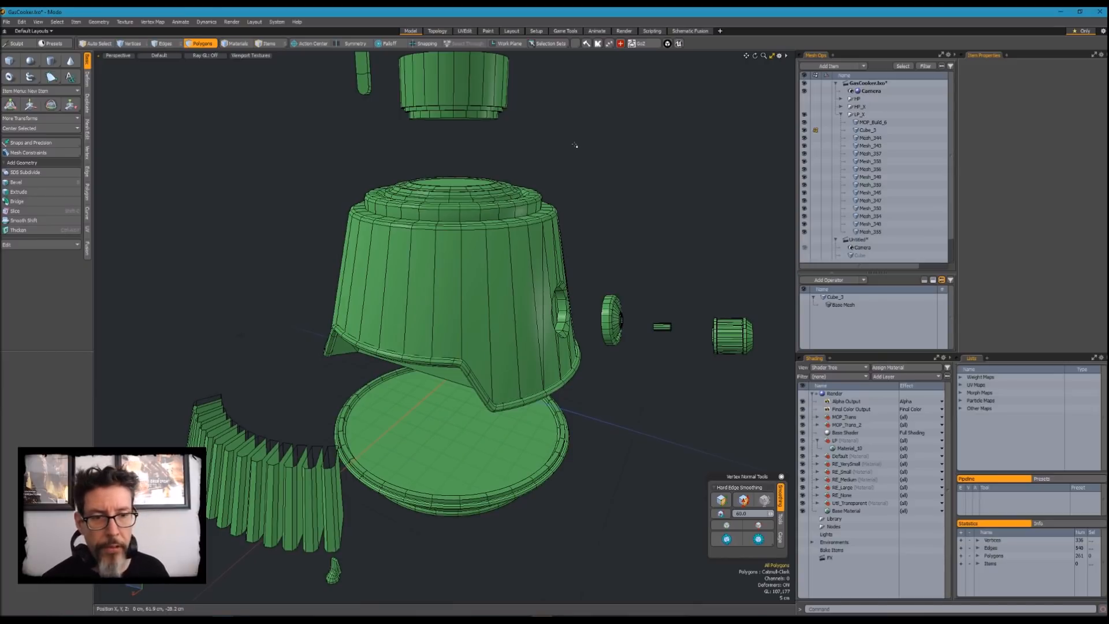
alt+drag(597, 208, 537, 213)
Isolate the domed cap and delete the loop of polygons forming its vertical outer wall
ctrl+alt+click(539, 213)
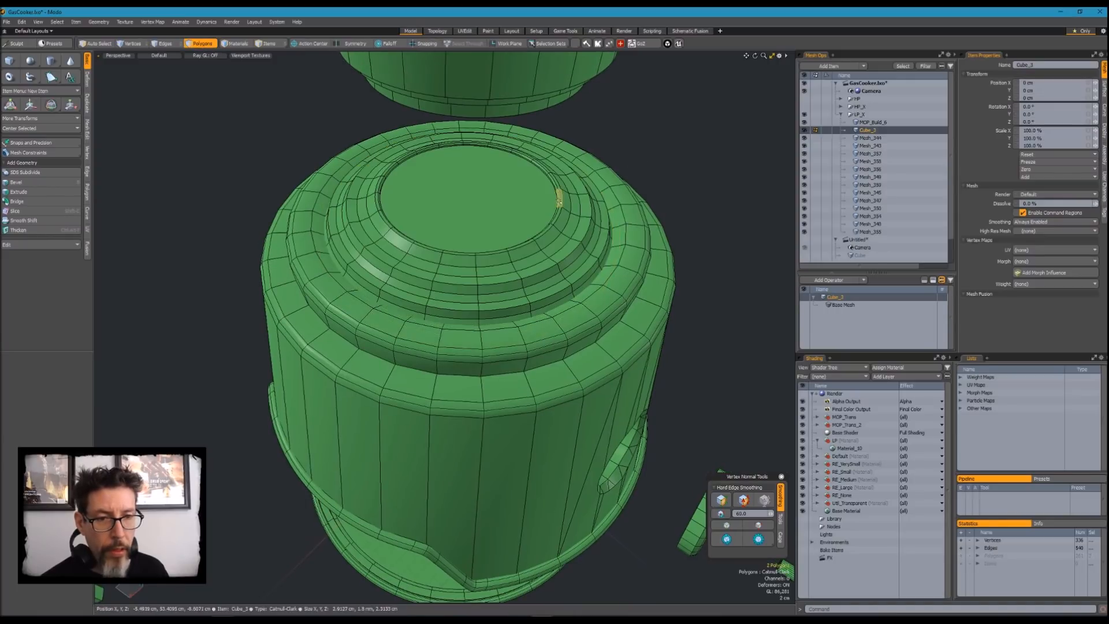
key(shift+h)
alt+drag(556, 285, 555, 203)
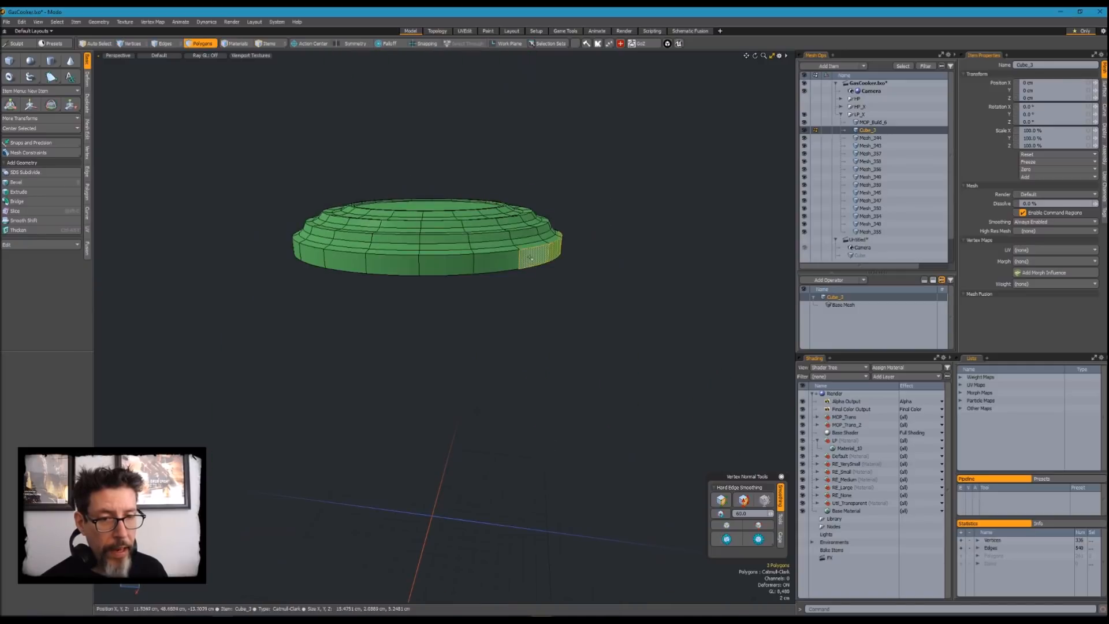
key(l)
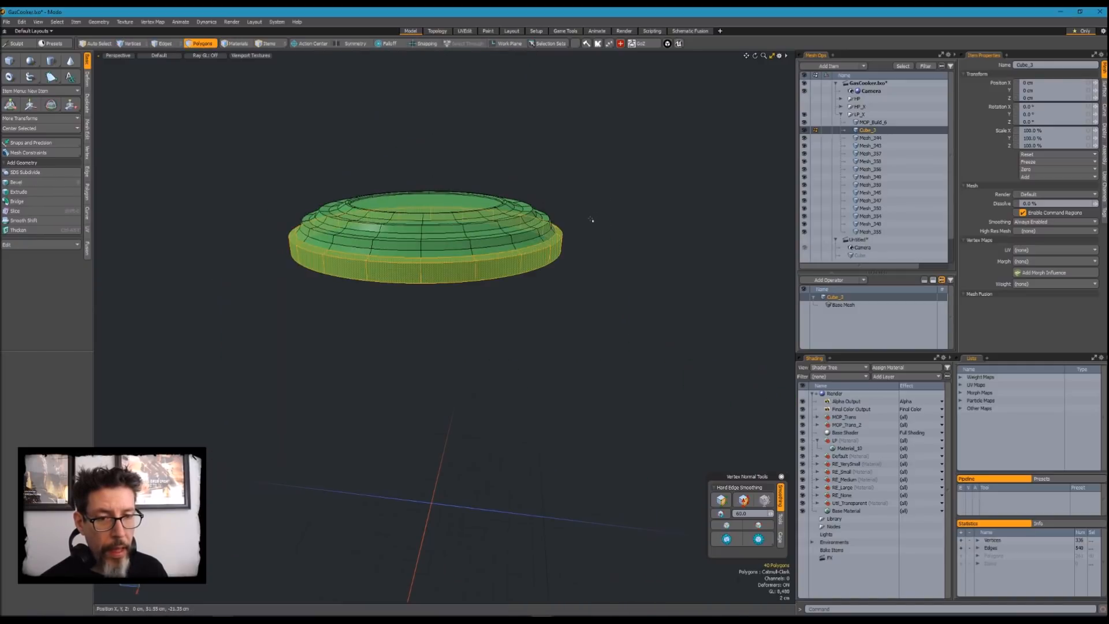
key(Delete)
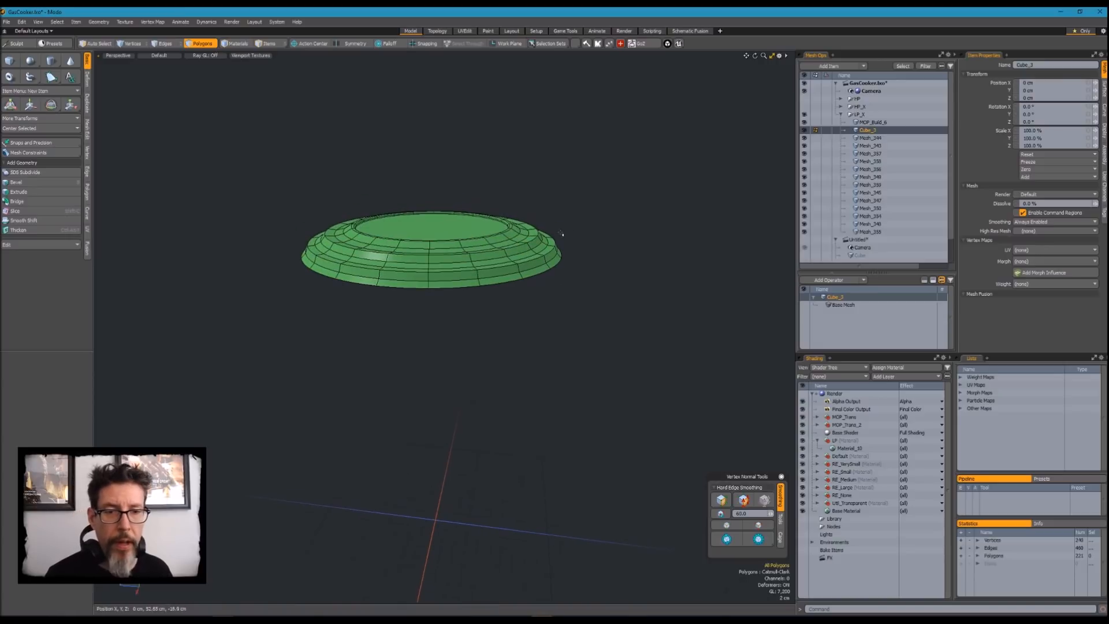
Turn off Catmull-Clark subdivision on the domed cap, converting it to plain face polygons
alt+drag(551, 213, 523, 247)
mouse_move(523, 247)
ctrl+alt+mouse_down()
mouse_move(572, 248)
mouse_move(532, 239)
ctrl+alt+mouse_up()
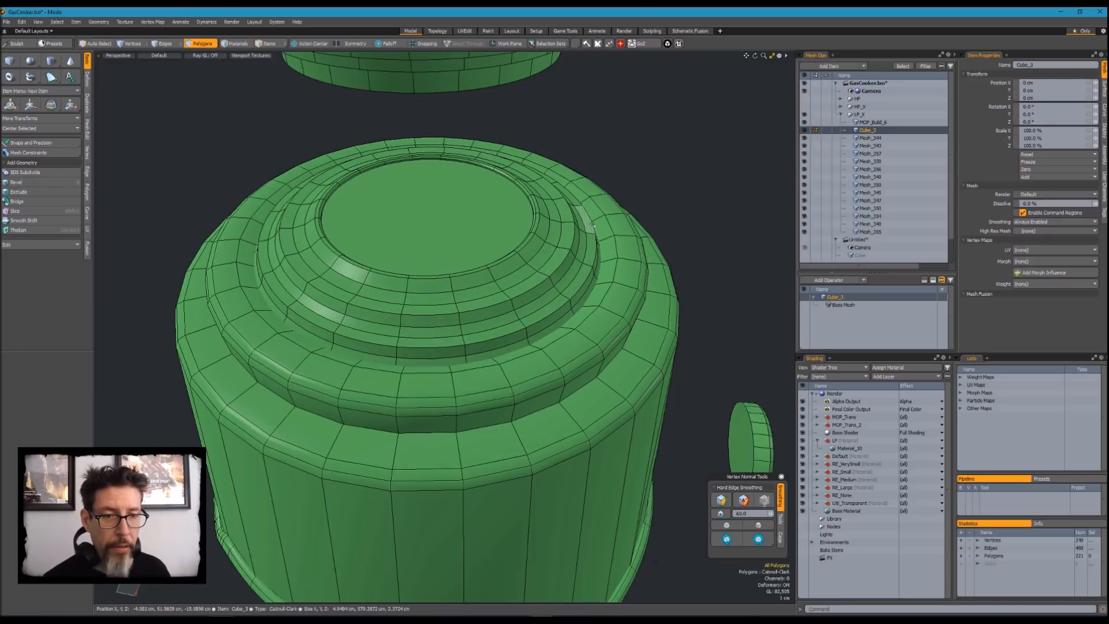
key(shift+Tab)
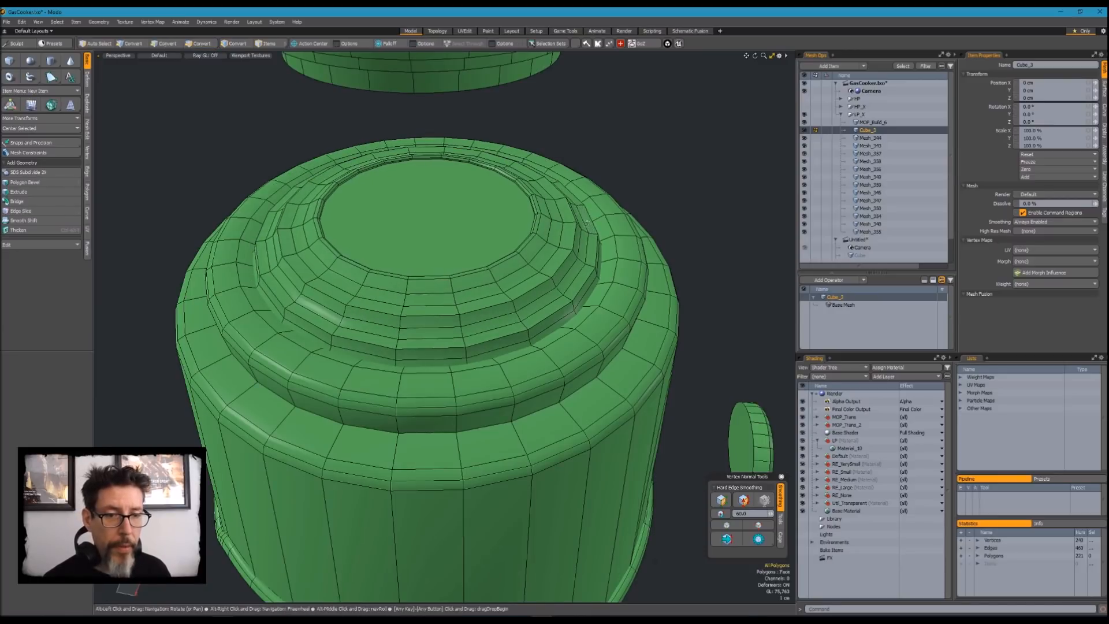
Remove unneeded edge loops from the stepped profile of the domed cap
alt+drag(592, 226, 600, 254)
key(Tab)
key(Tab)
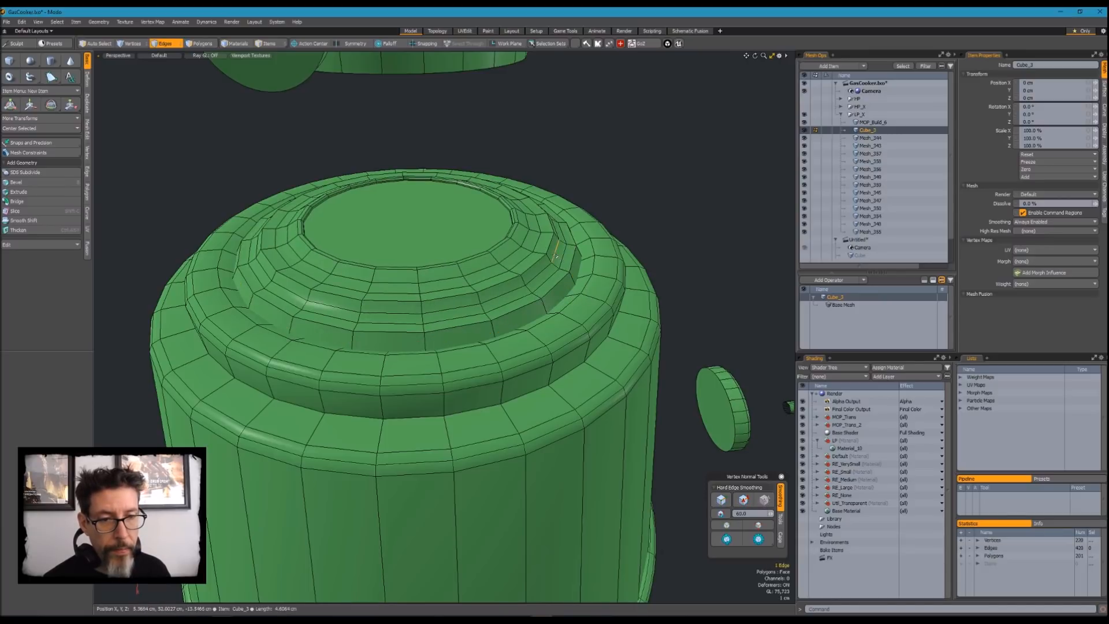
key(Escape)
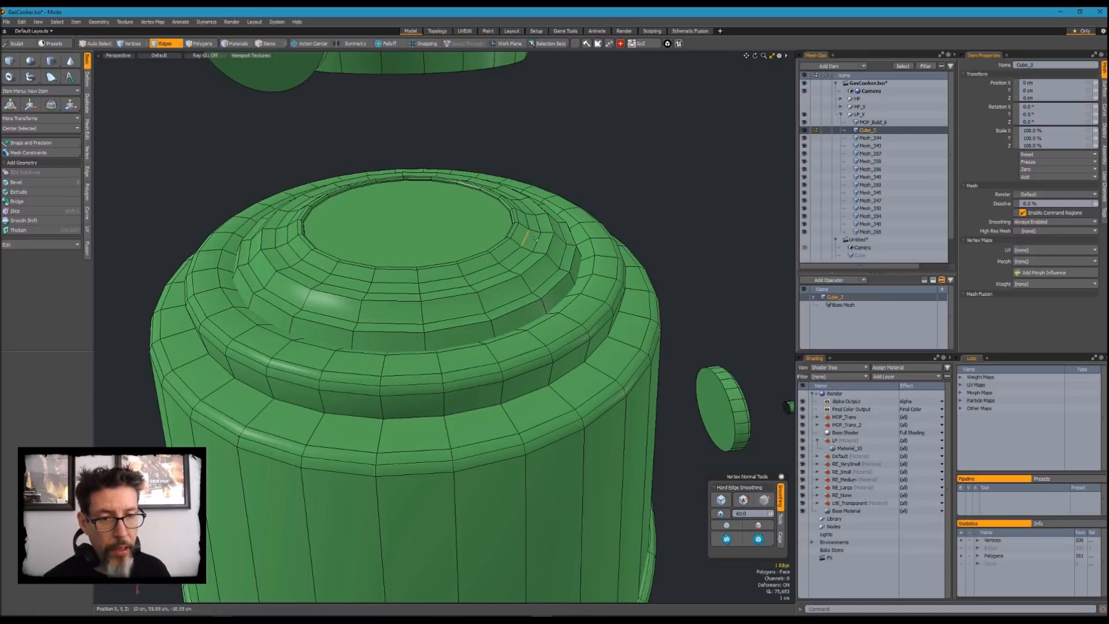
alt+drag(534, 233, 603, 258)
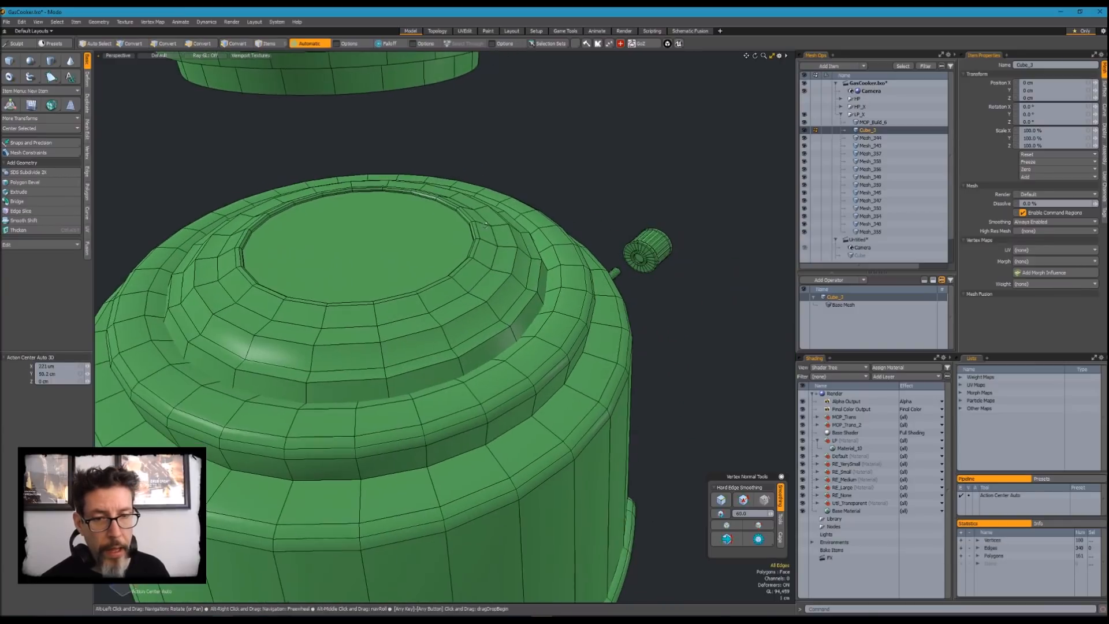
Temporarily show the HP group to compare the domed cap's top with the high-poly cooker, and hide it again
alt+scroll(484, 235, up, 4)
alt+scroll(484, 234, down, 8)
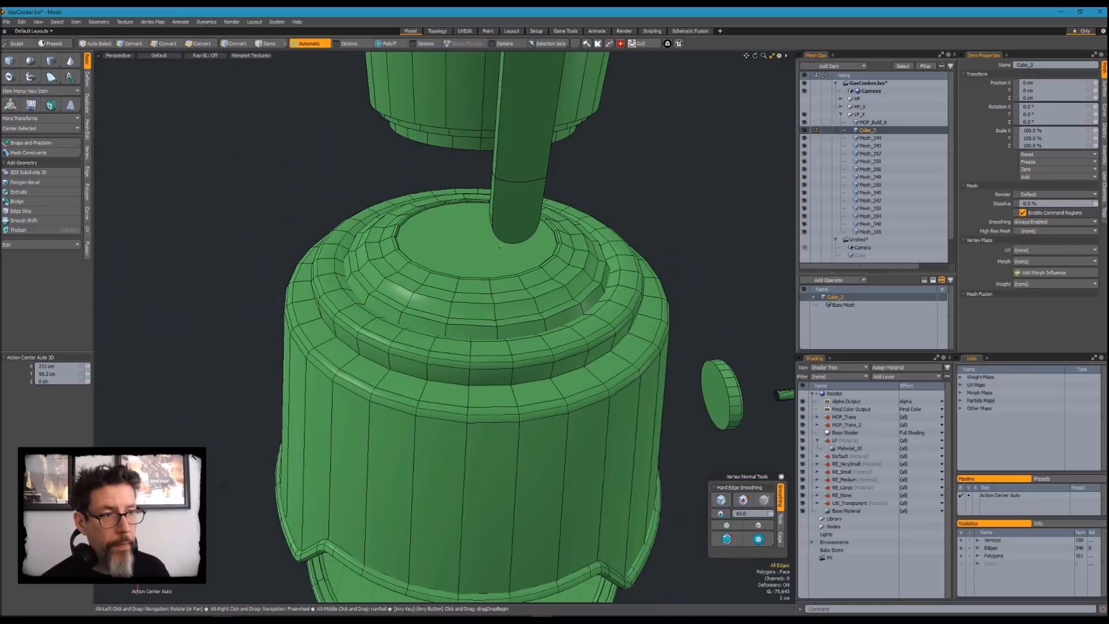
alt+drag(501, 248, 647, 174)
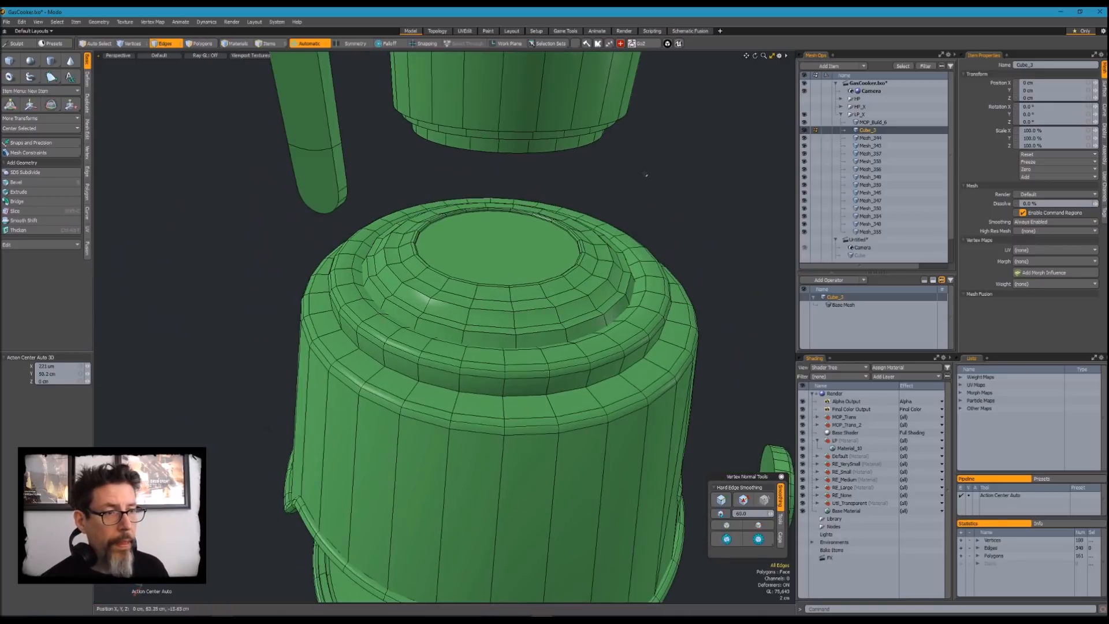
click(804, 98)
alt+drag(788, 127, 701, 223)
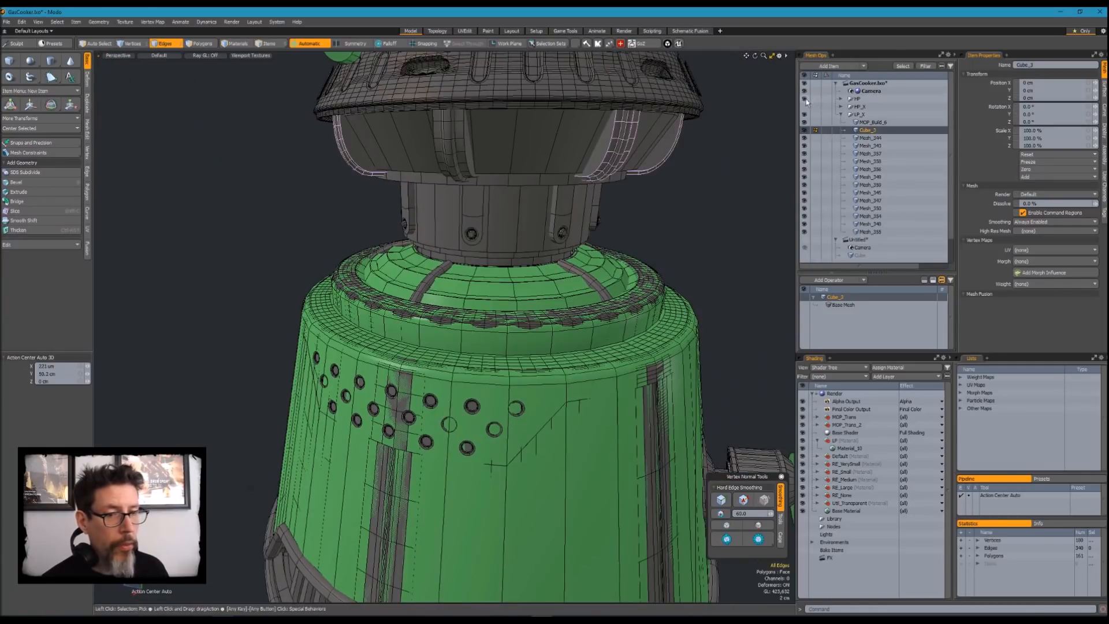
click(804, 99)
Delete the domed cap's flat top disc together with the two polygon rings surrounding it
alt+drag(578, 289, 523, 249)
key(3)
click(520, 246)
key(shift+Up)
key(shift+Up)
key(Delete)
alt+drag(520, 246, 468, 285)
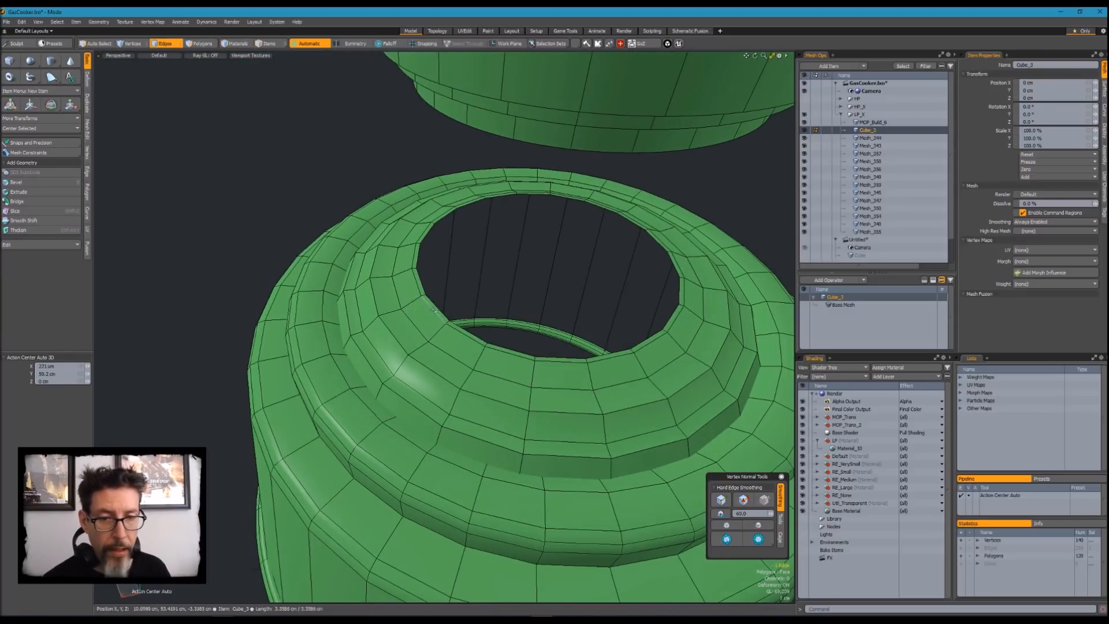
mouse_move(475, 285)
ctrl+alt+mouse_down()
mouse_move(507, 304)
mouse_move(475, 302)
ctrl+alt+mouse_up()
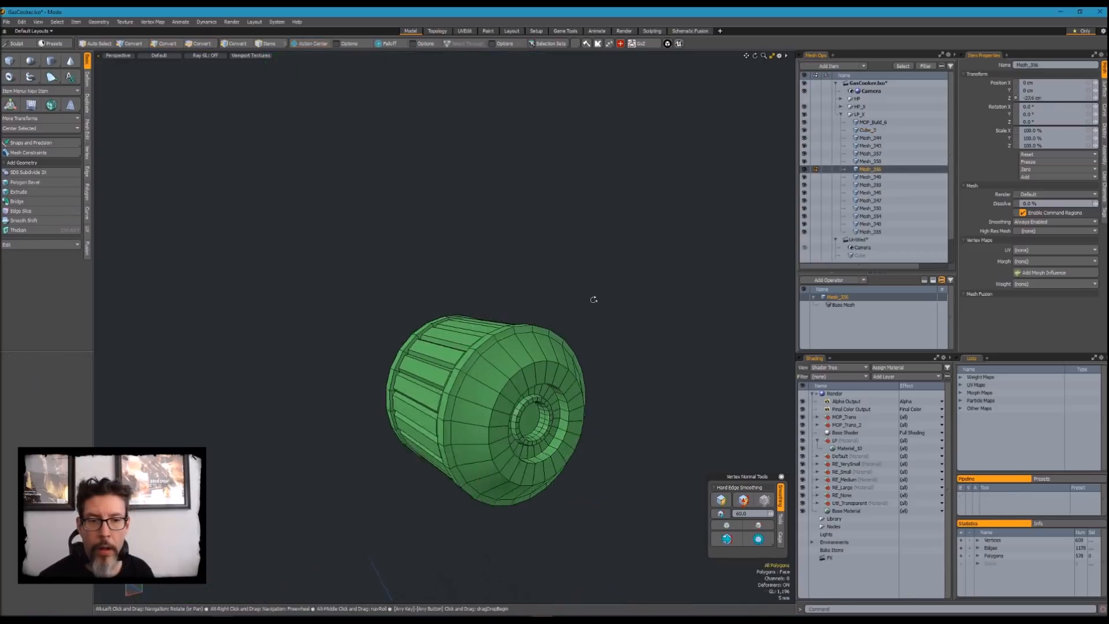
Inspect the ribbed knob alone and among the surrounding parts, and turn off its Catmull-Clark subdivision
alt+drag(594, 299, 577, 356)
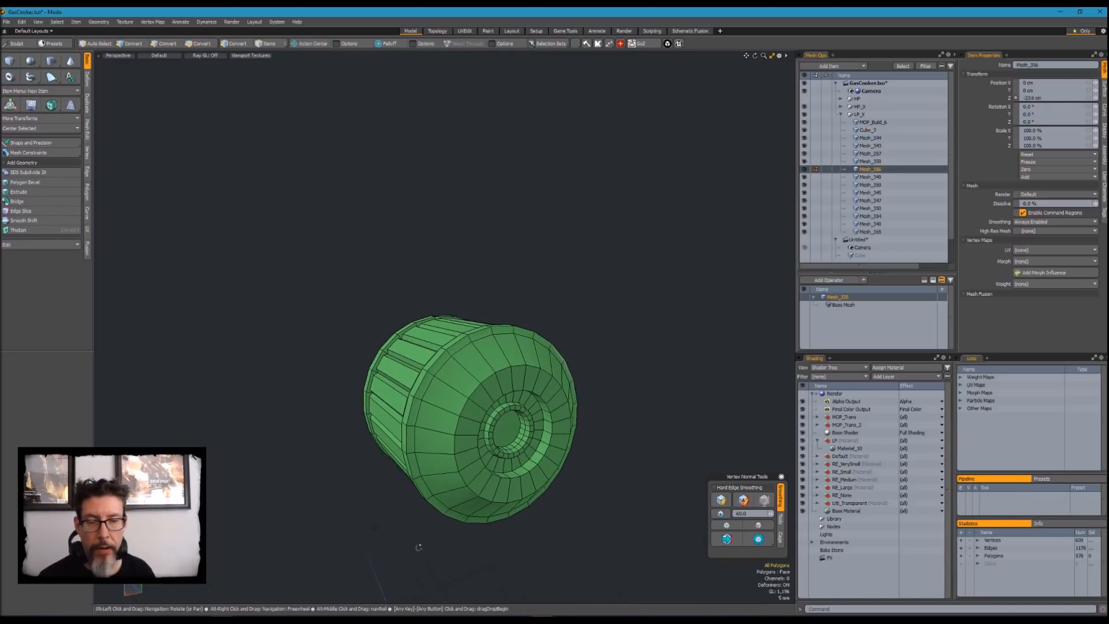
alt+drag(546, 472, 485, 433)
key(u)
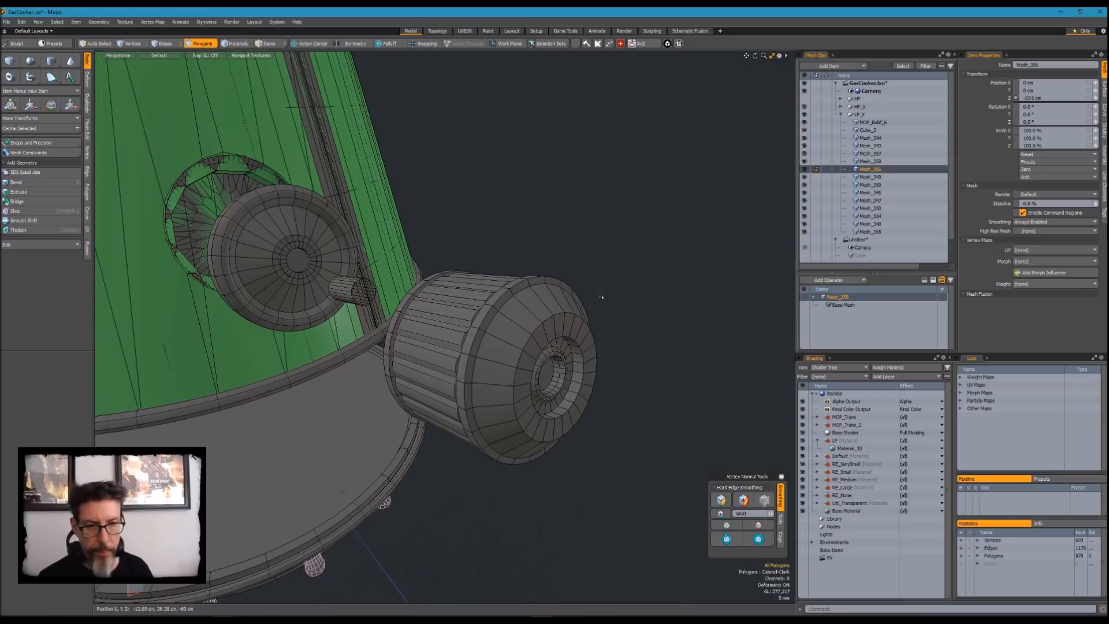
key(slash)
alt+drag(584, 276, 591, 277)
key(slash)
key(Tab)
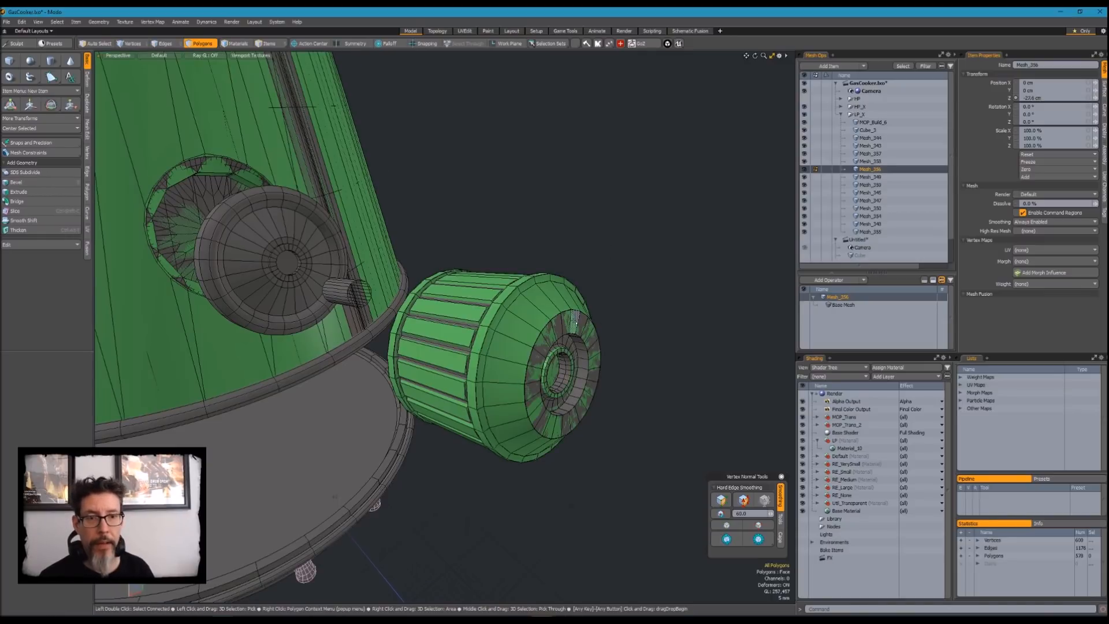
Scale the whole ribbed knob to 99.5% in X and Y using the Local action center
alt+drag(574, 323, 474, 318)
double_click(471, 317)
key(r)
key(alt+a)
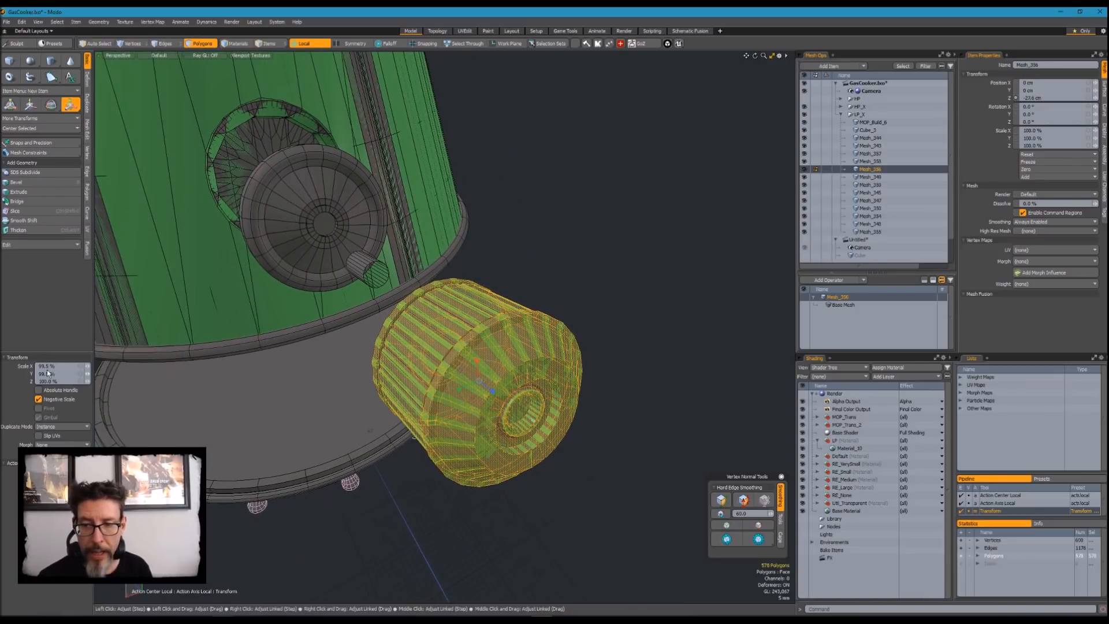
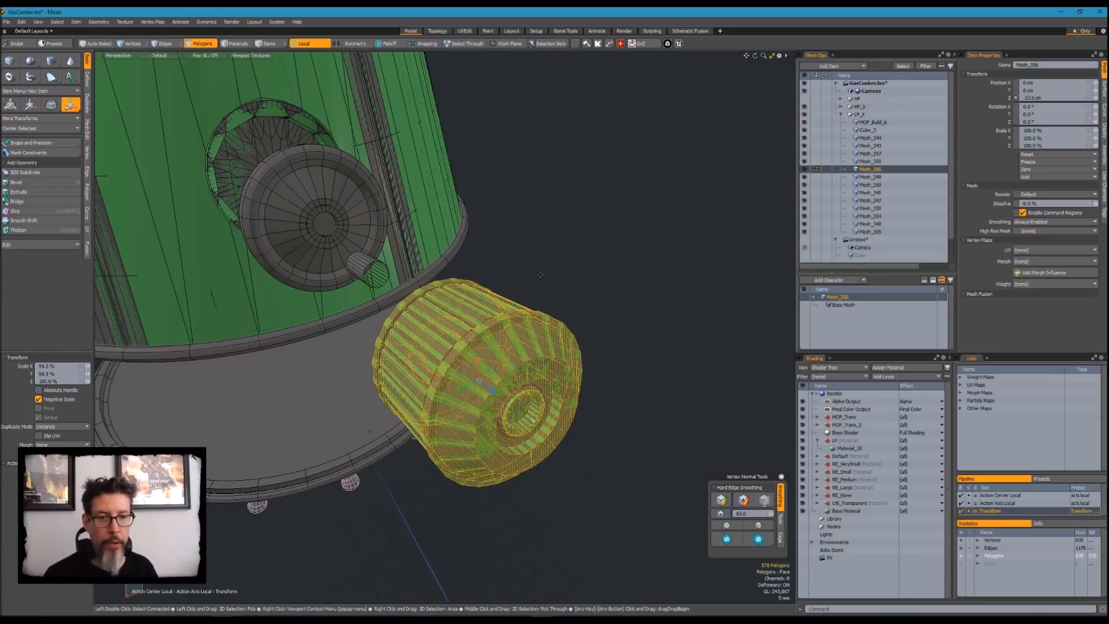
key(space)
click(556, 269)
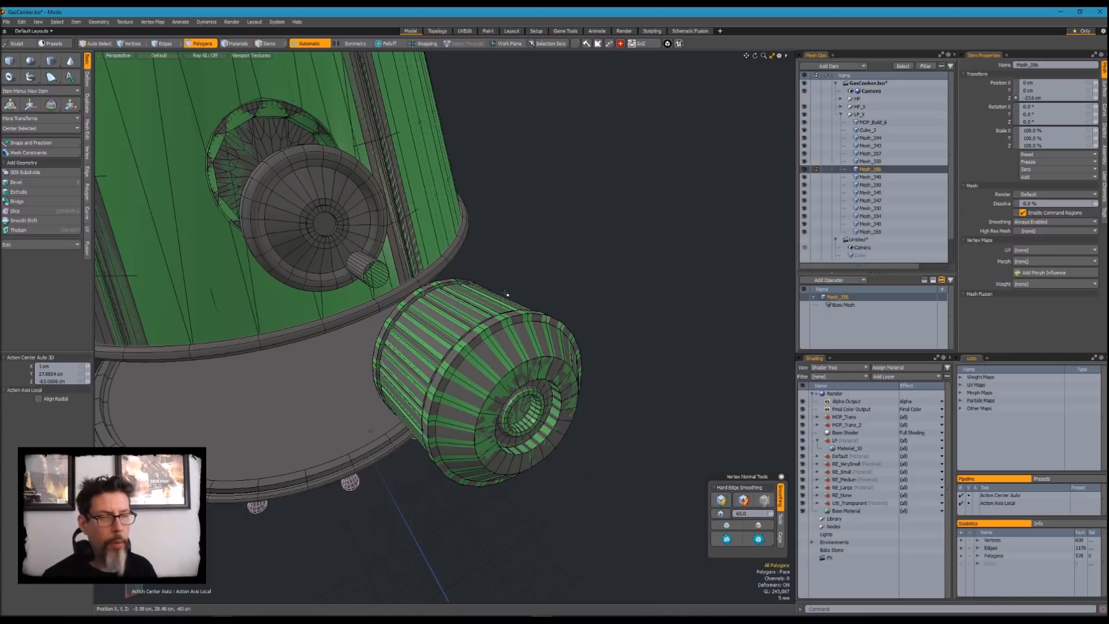
Isolate the knob and delete its ring of grooved side panels plus the leftover polygon loop, leaving only the two end pieces
alt+drag(505, 297, 516, 306)
key(shift+h)
alt+drag(498, 366, 561, 370)
alt+drag(562, 370, 516, 342)
click(518, 331)
shift+click(508, 351)
key(Up)
key(Up)
key(Up)
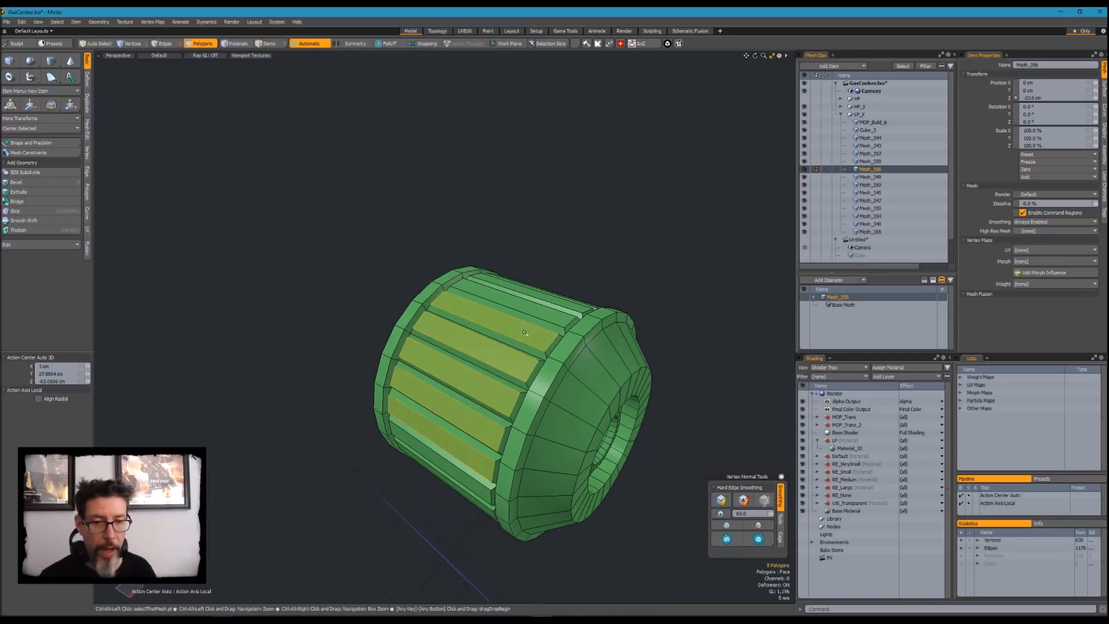
key(Up)
key(Up)
key(Up)
key(Up)
key(Up)
key(Up)
key(Up)
key(Up)
key(Up)
key(Up)
key(Up)
key(Up)
key(Up)
key(Up)
key(Up)
key(Up)
key(Up)
key(Up)
key(Up)
key(Delete)
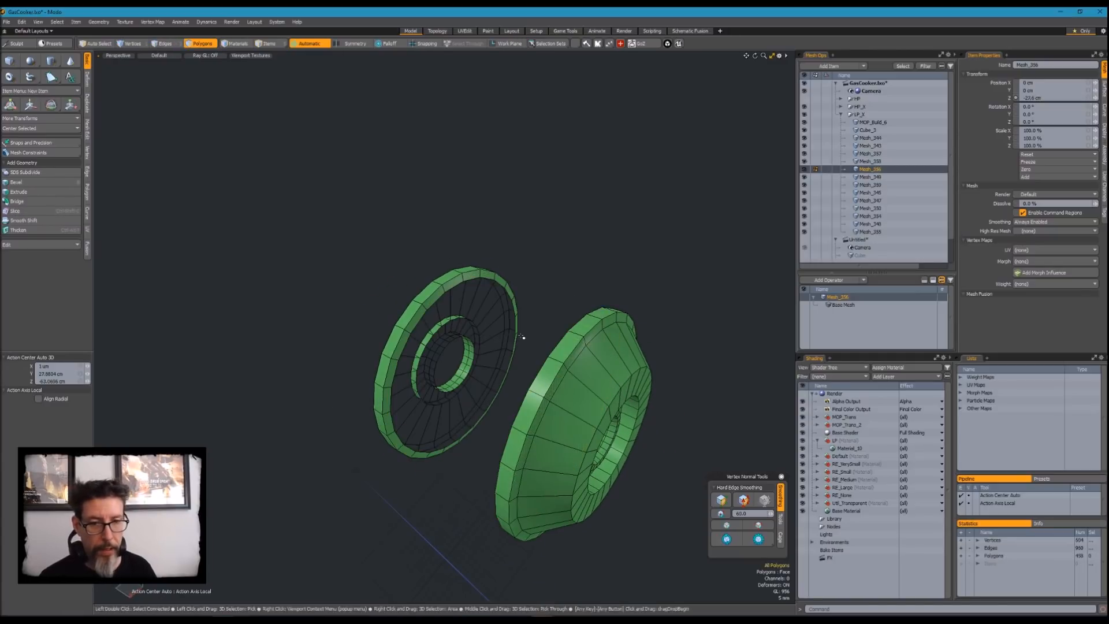
alt+drag(521, 334, 549, 270)
key(l)
key(Delete)
Bridge the facing open edge loops of the knob's two end pieces to form a smooth barrel
key(2)
click(579, 257)
shift+click(427, 302)
key(l)
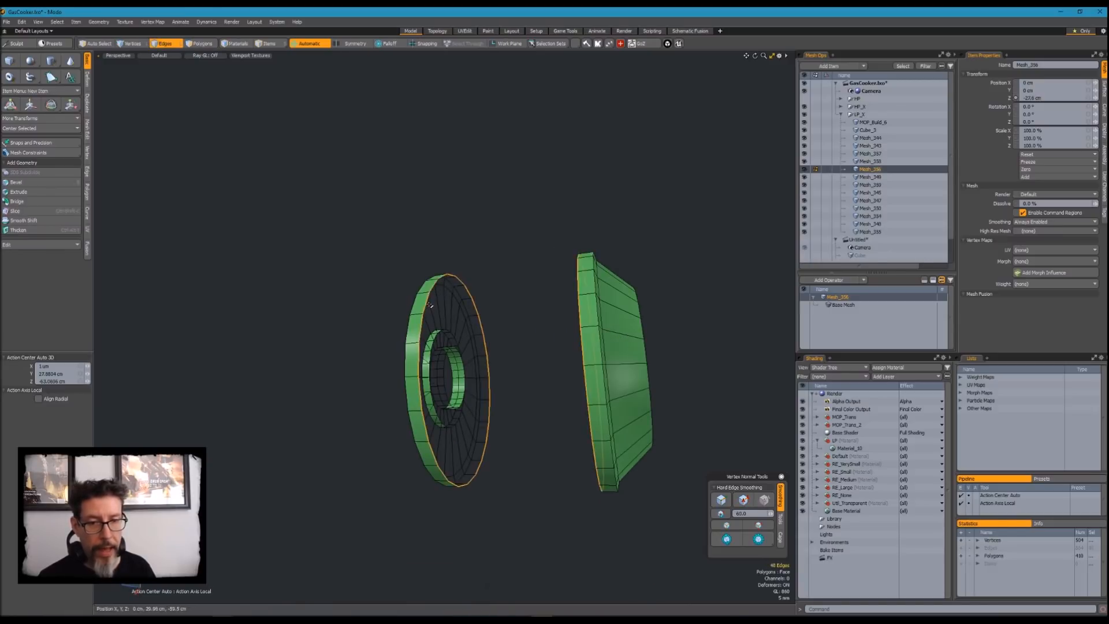
key(ctrl+b)
key(u)
alt+drag(534, 264, 517, 313)
key(shift+h)
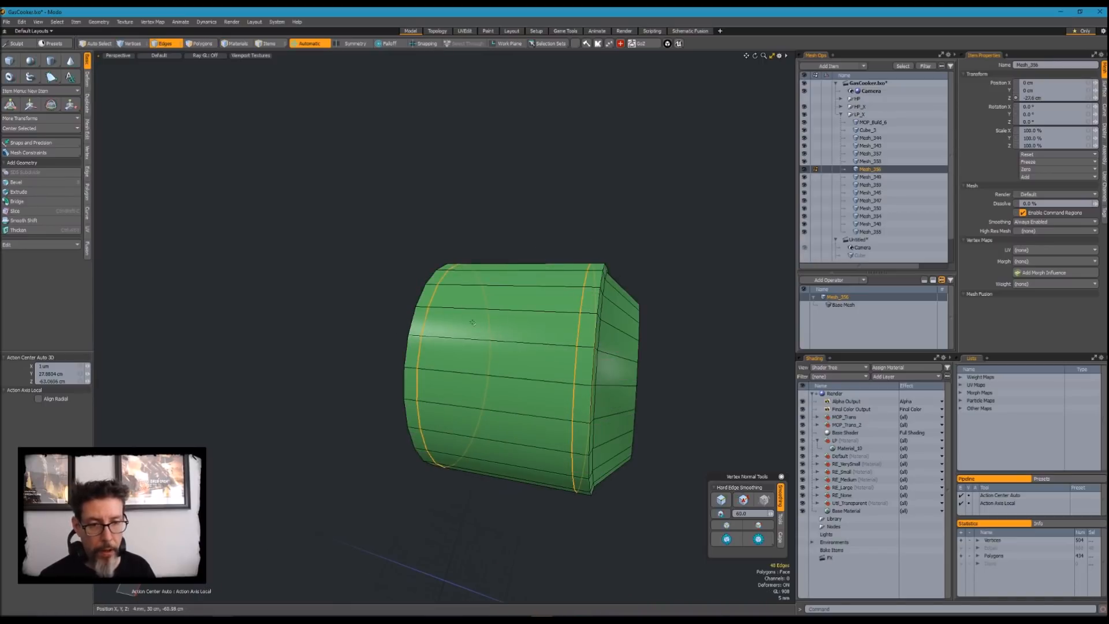
Remove the extra edge loops near the rims of the knob's barrel
alt+drag(461, 314, 485, 306)
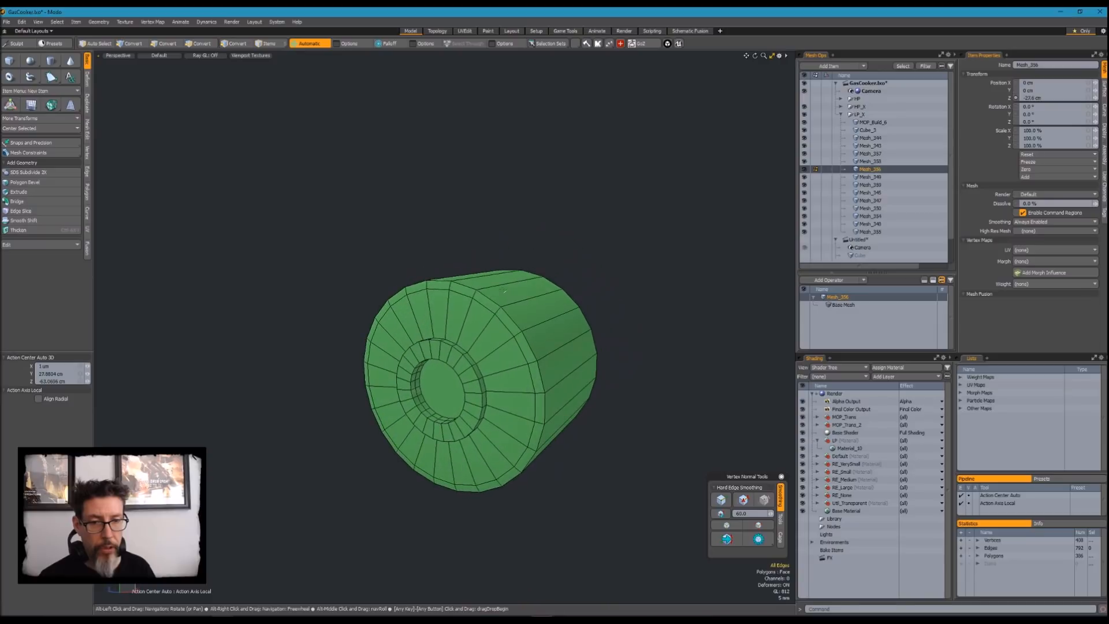
click(485, 306)
key(BackSpace)
scroll(438, 370, up, 5)
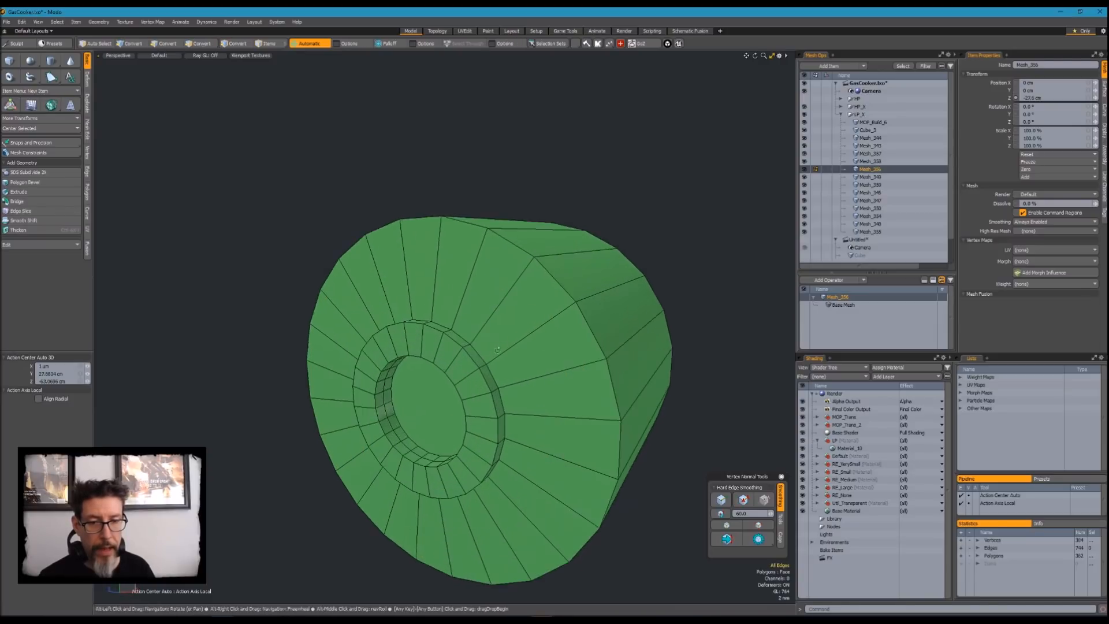
key(BackSpace)
Delete the recessed hole in the hub at the knob's rear and close the hub with a flat face
alt+drag(382, 384, 403, 405)
key(3)
click(404, 406)
key(shift+Up)
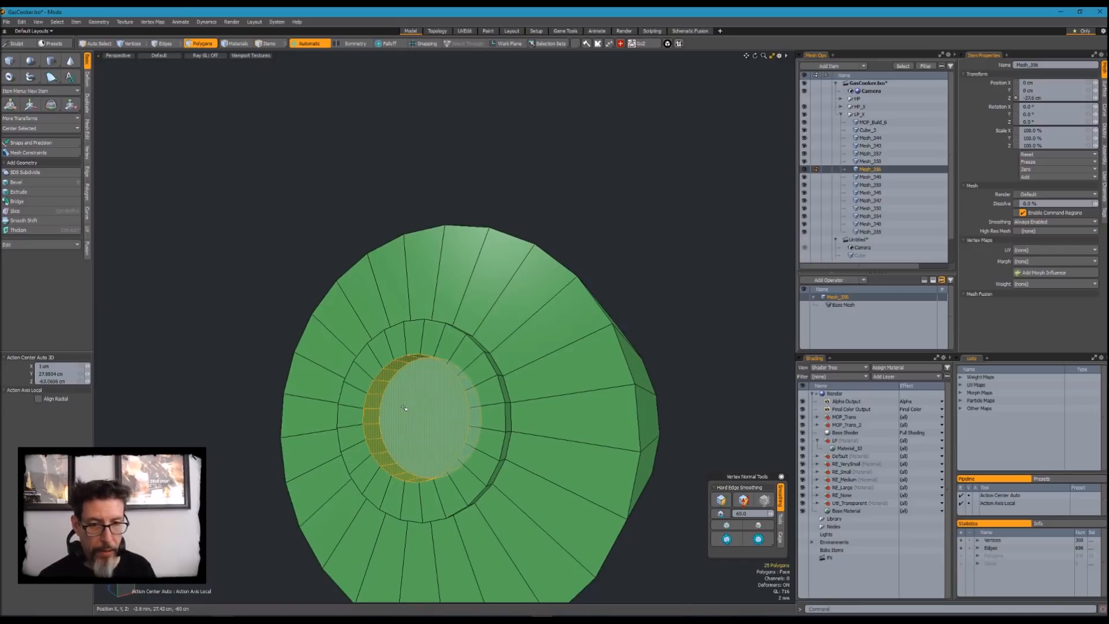
key(BackSpace)
key(2)
alt+drag(404, 407, 398, 366)
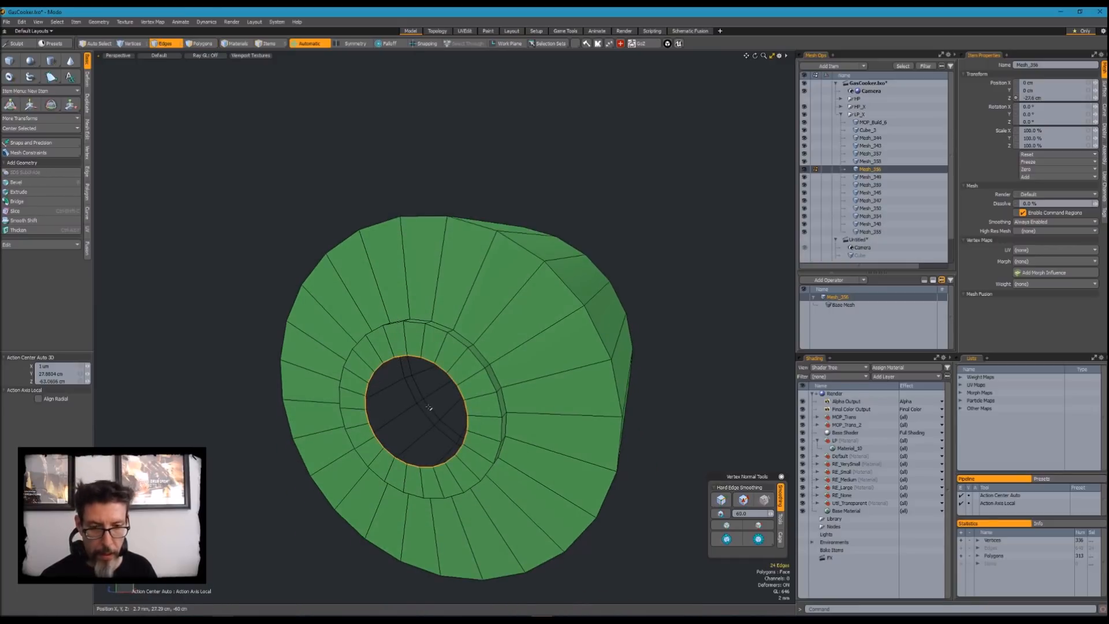
key(alt+BackSpace)
mouse_move(429, 406)
alt+mouse_down()
mouse_move(407, 399)
mouse_move(429, 417)
mouse_move(450, 341)
alt+mouse_up()
Collapse every other edge around the base and outer rim of the knob's rear hub to halve its segments
key(3)
key(2)
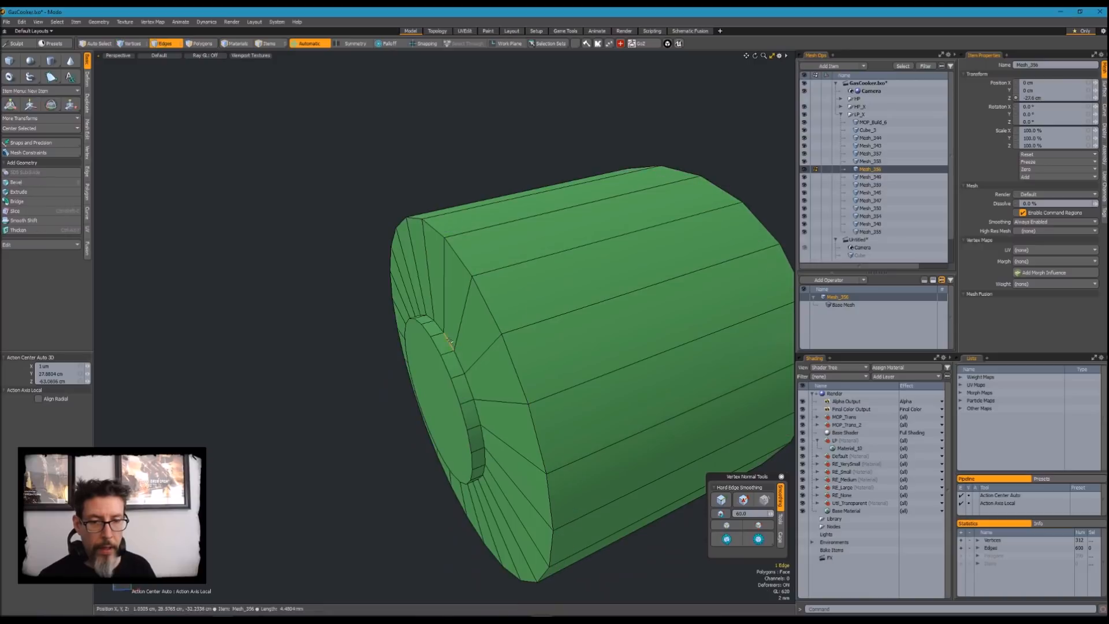
shift+click(465, 383)
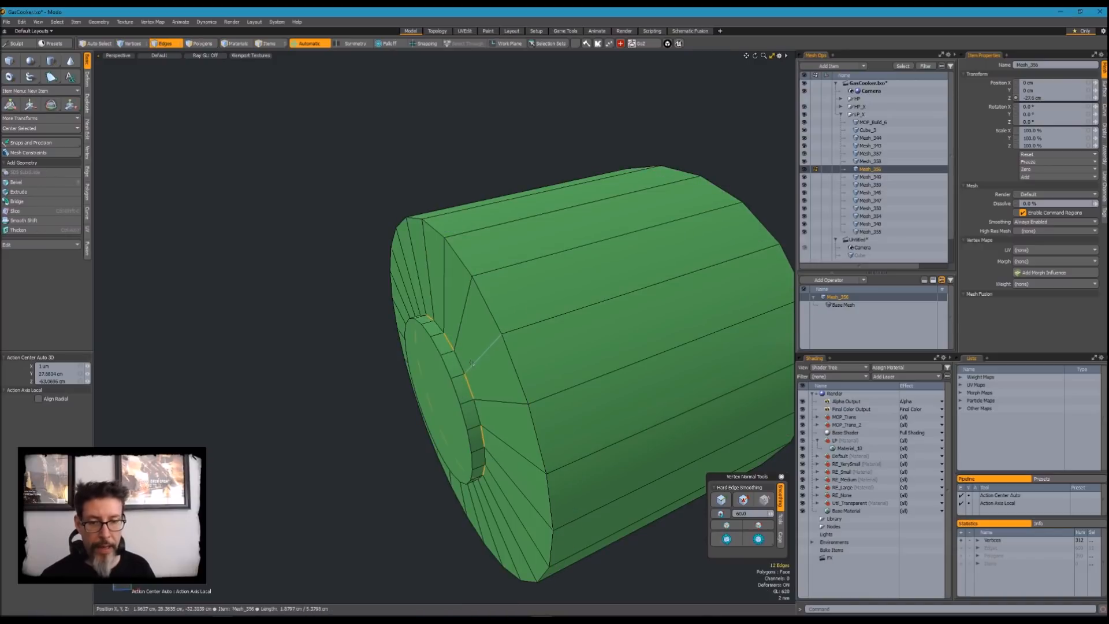
key(BackSpace)
shift+click(449, 382)
key(Up)
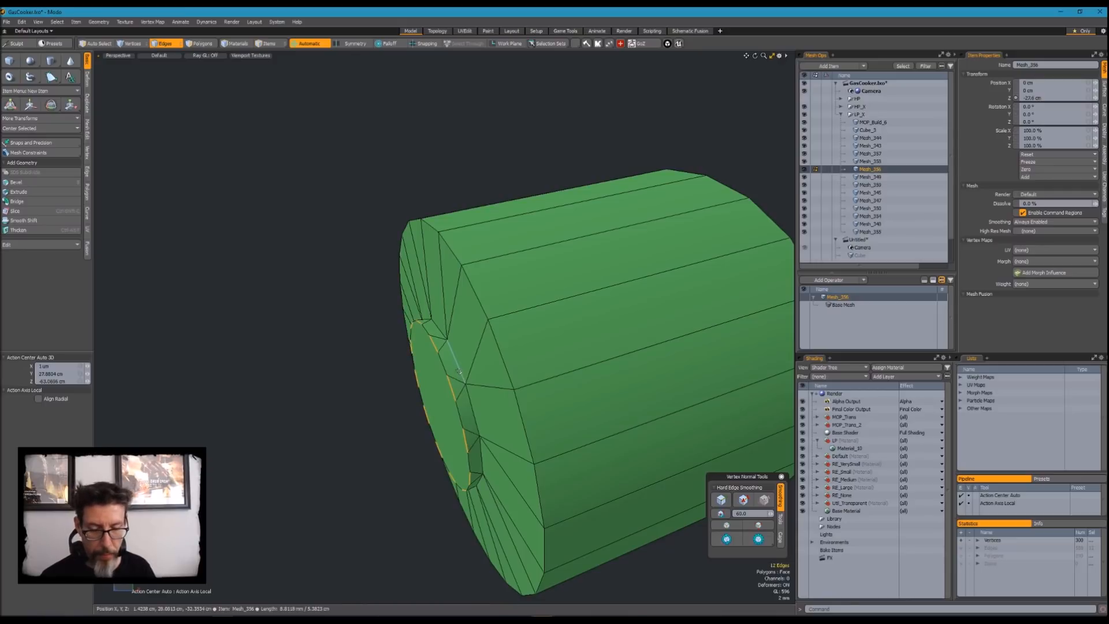
ctrl+alt+drag(468, 360, 501, 374)
Split the flat end face of the knob's rear hub into quads
key(3)
click(454, 367)
key(ctrl+3)
click(502, 373)
Remove the stepped recess in the knob's front and close it with one flat polygon
alt+drag(616, 314, 615, 432)
scroll(553, 355, up, 3)
click(478, 411)
alt+drag(531, 368, 639, 420)
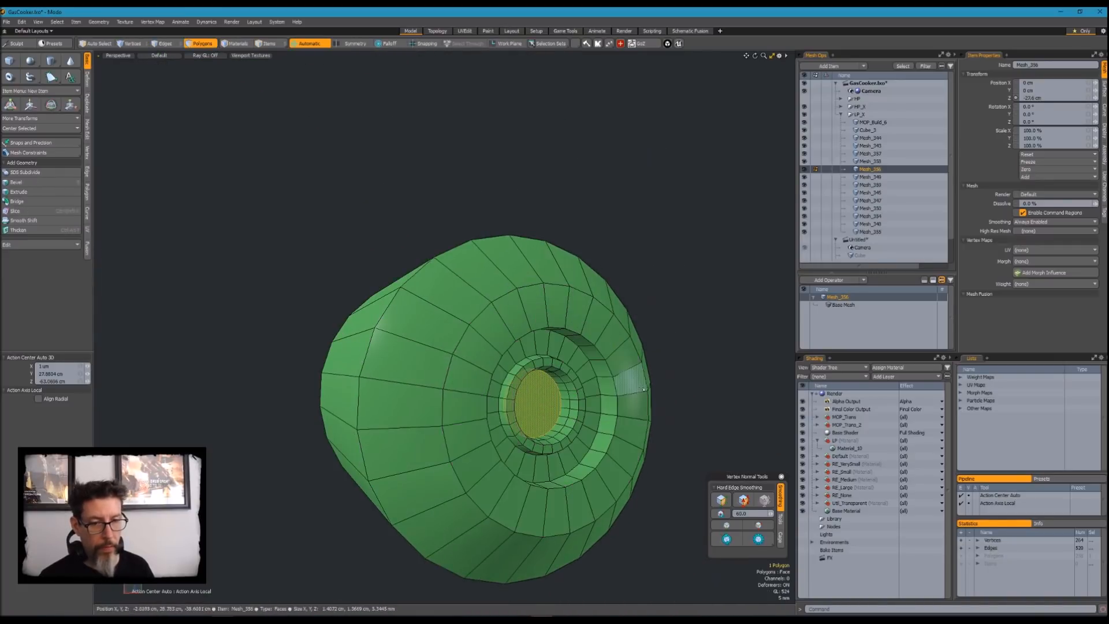
key(ctrl+z)
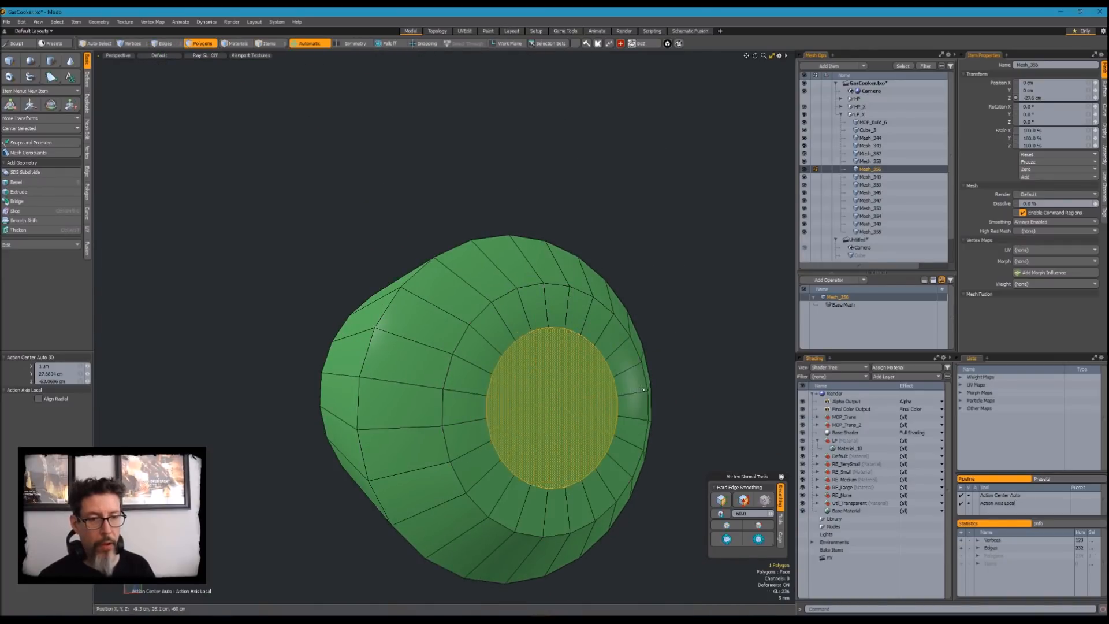
Remove the extra edge loop on the knob's front chamfer and split the flat front face into quad strips
alt+drag(604, 300, 670, 330)
alt+drag(597, 295, 581, 347)
key(ctrl+4)
click(630, 364)
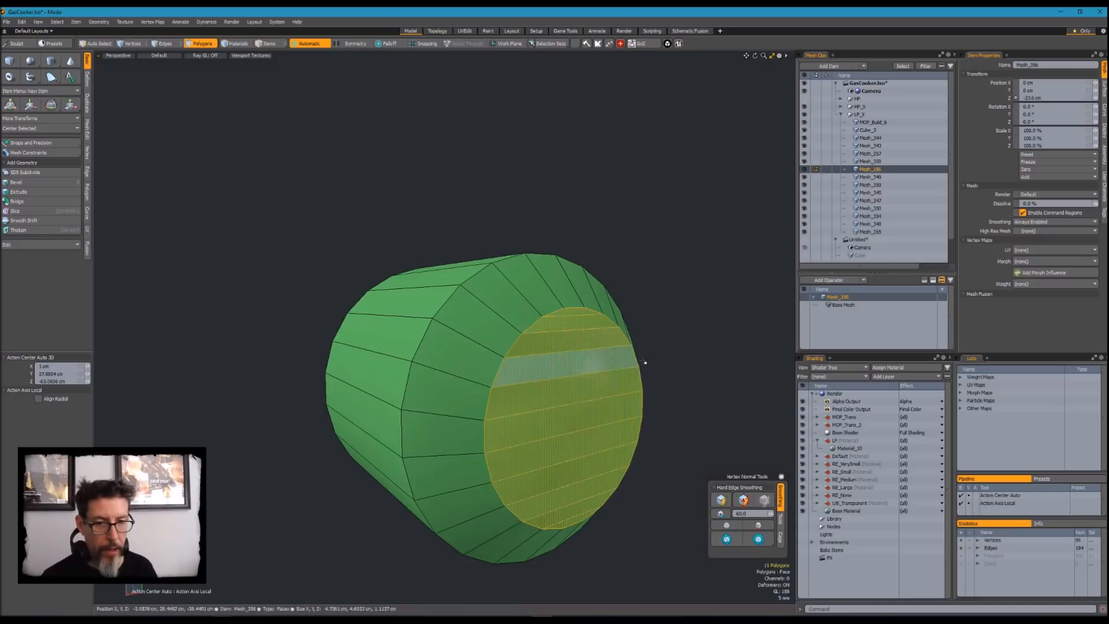
click(681, 356)
Collapse every other edge around the knob's front face to halve its number of segments
scroll(680, 357, down, 3)
alt+drag(680, 356, 612, 370)
alt+drag(678, 335, 518, 316)
key(2)
key(Up)
key(alt+BackSpace)
Divide the knob's single front polygon with the Quads option
alt+drag(538, 361, 547, 405)
key(3)
click(546, 406)
key(alt+a)
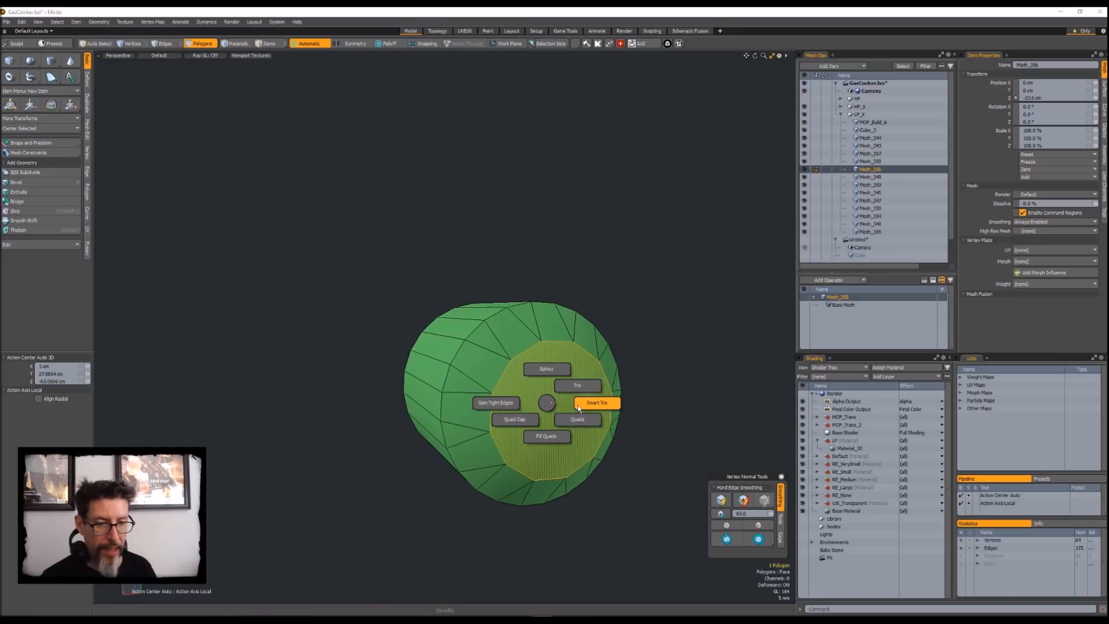
click(578, 418)
click(627, 364)
alt+drag(635, 329, 720, 279)
key(i)
scroll(637, 332, down, 3)
alt+drag(431, 346, 482, 345)
alt+shift+drag(370, 370, 453, 396)
scroll(430, 381, up, 3)
double_click(431, 365)
key(i)
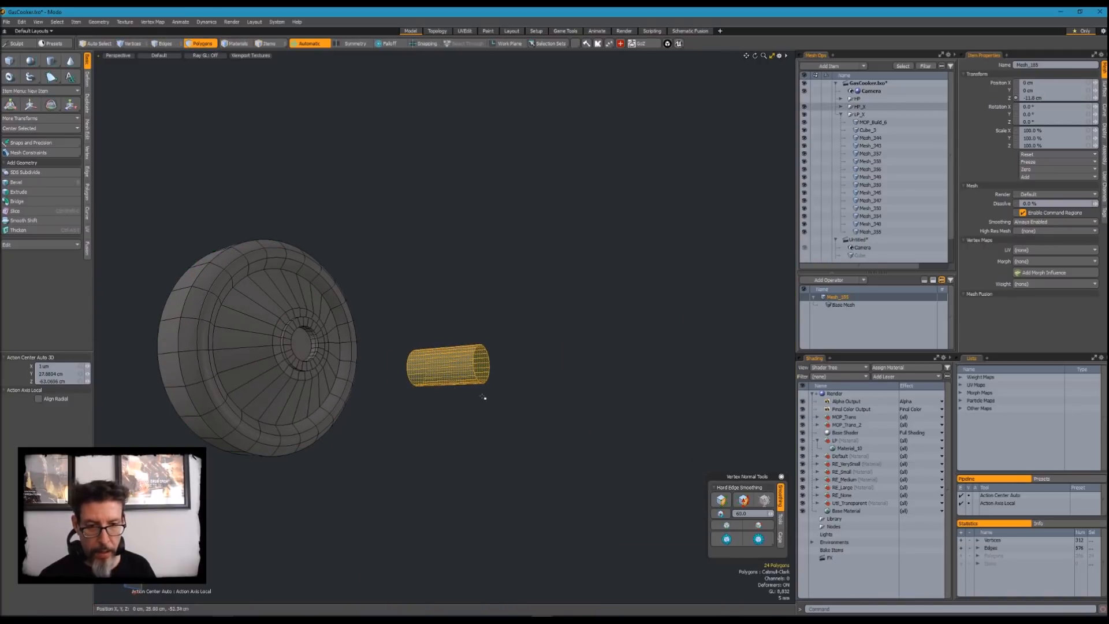
click(482, 396)
key(i)
Hide the HP_X group and select all polygons of the low-poly peg between the dial and the knob
click(805, 108)
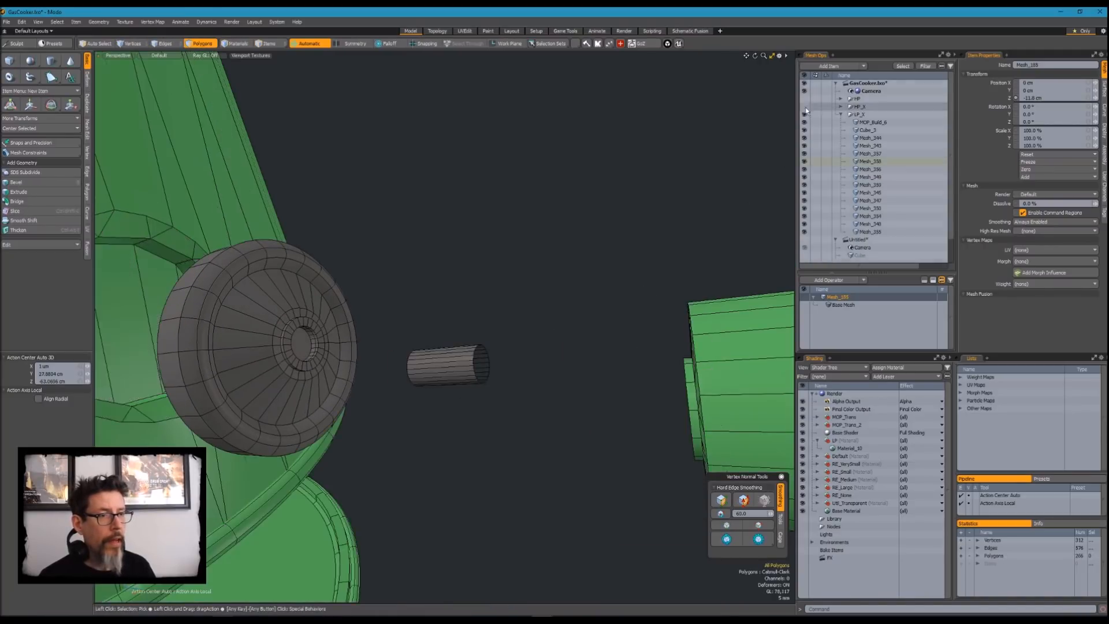
alt+drag(497, 313, 356, 354)
scroll(357, 354, down, 5)
scroll(356, 354, up, 3)
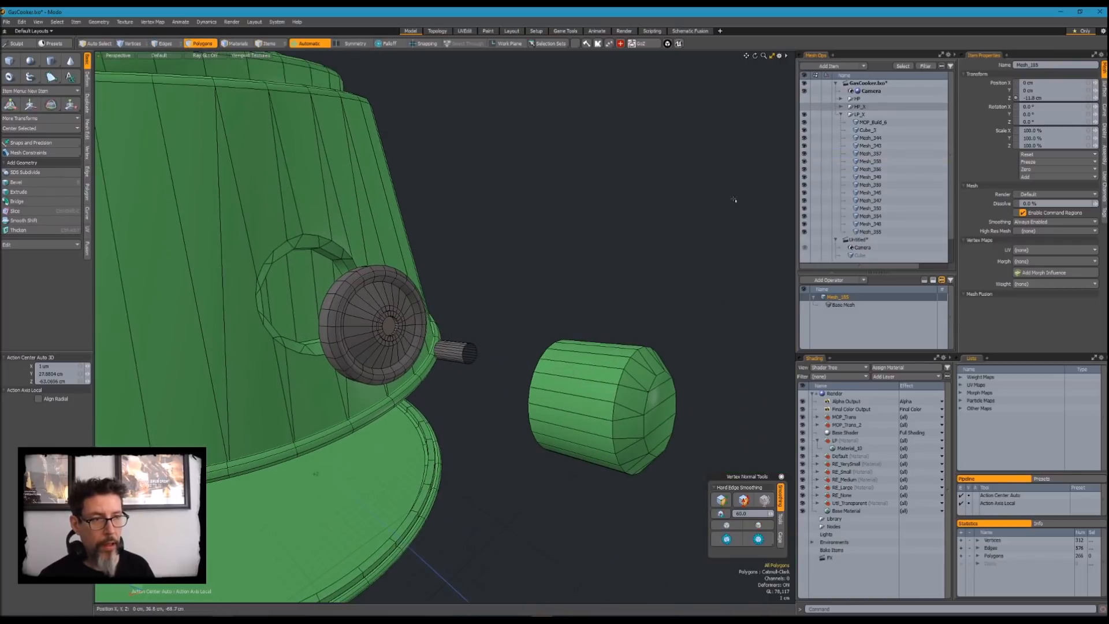
click(892, 139)
ctrl+alt+click(452, 353)
double_click(452, 352)
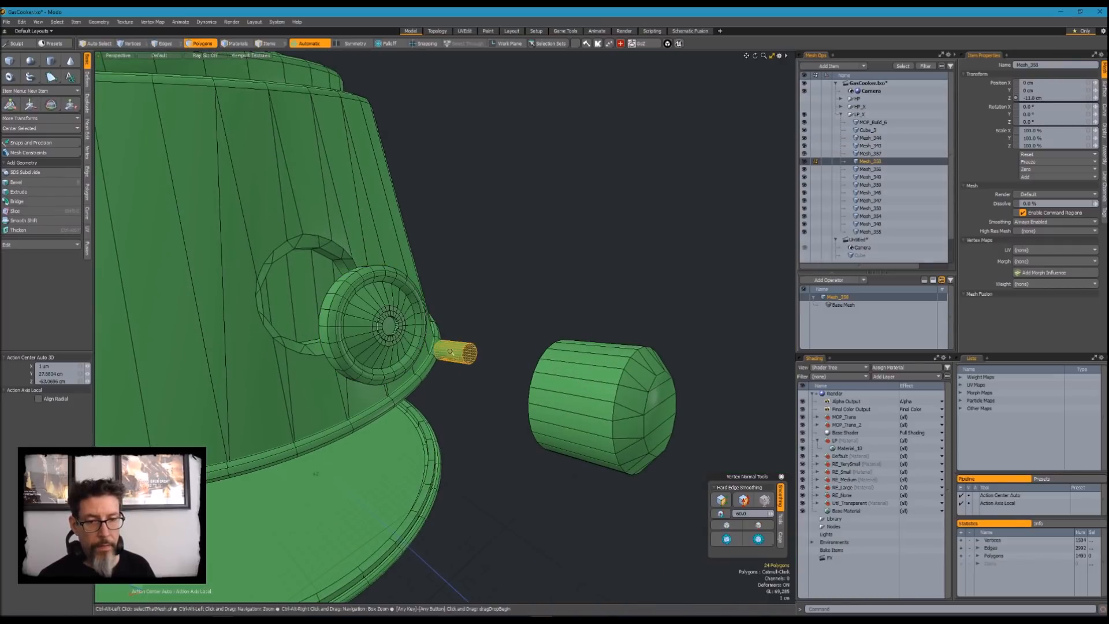
Show the HP_X group again and turn off Catmull-Clark subdivision on the selected low-poly peg
scroll(508, 354, up, 5)
alt+drag(453, 384, 487, 376)
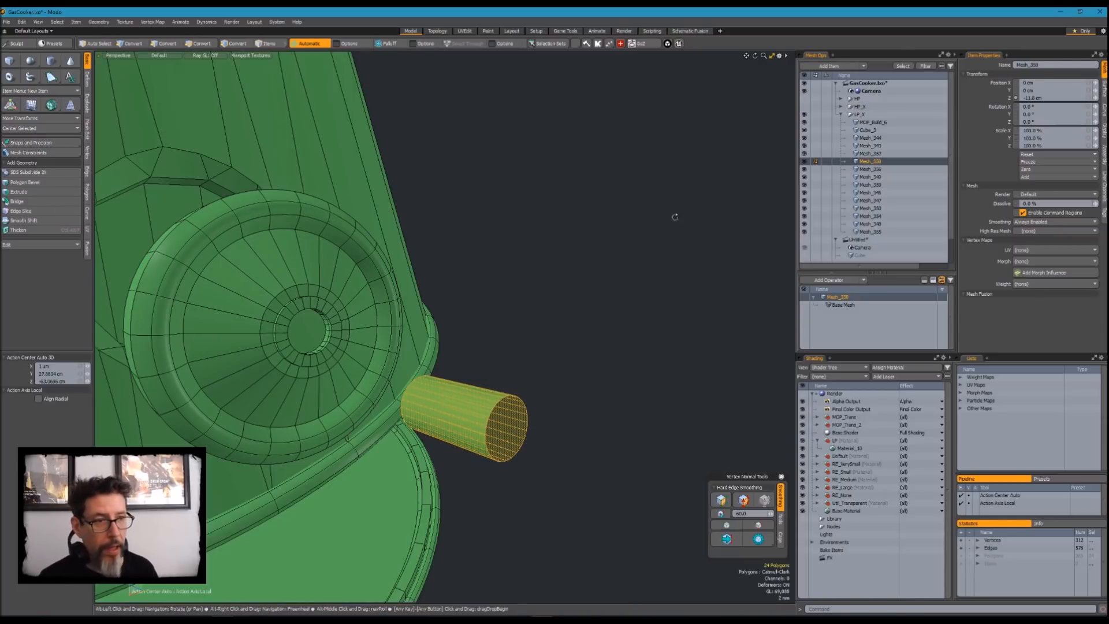
click(804, 107)
alt+drag(558, 284, 557, 268)
key(shift+Tab)
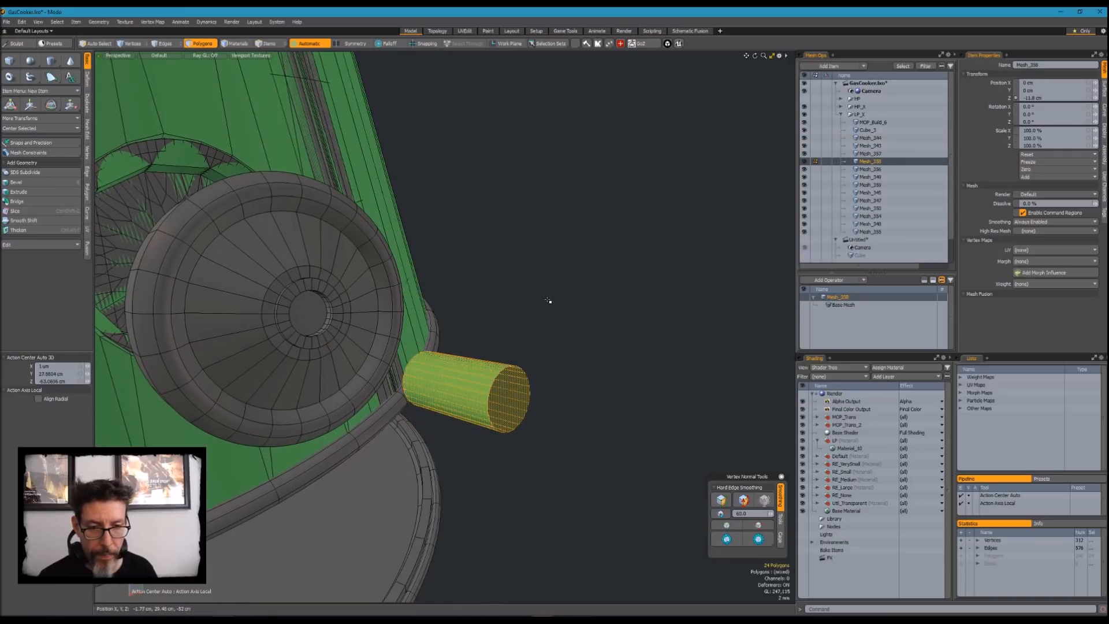
Scale the selected low-poly peg about its local centre to 99.5% on Y and Z, leaving X at 100%
key(r)
alt+drag(485, 345, 443, 337)
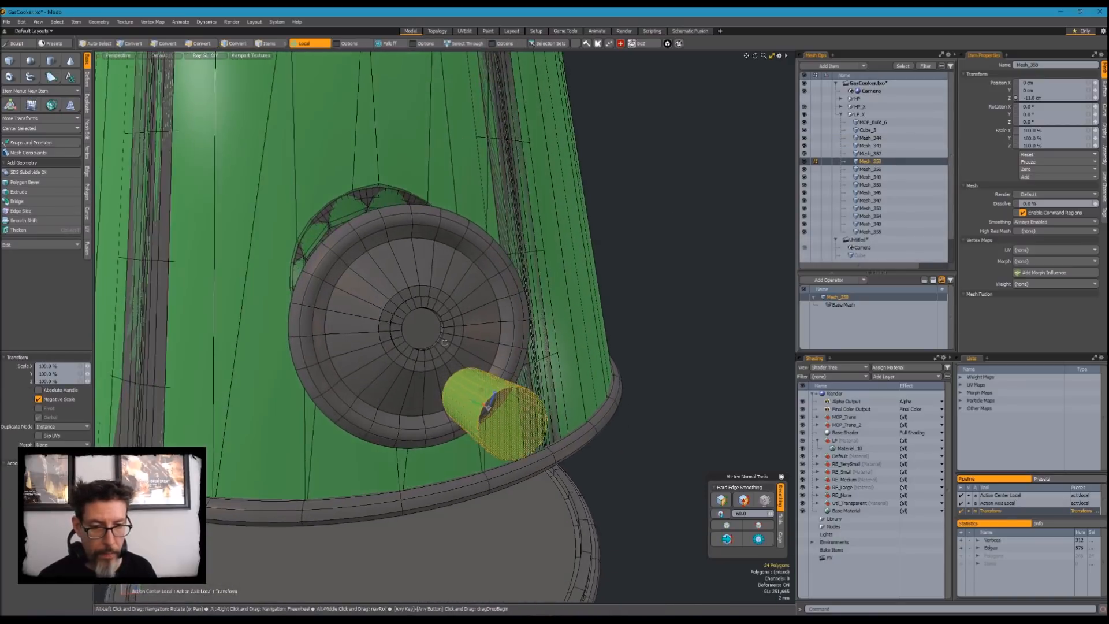
drag(490, 406, 488, 408)
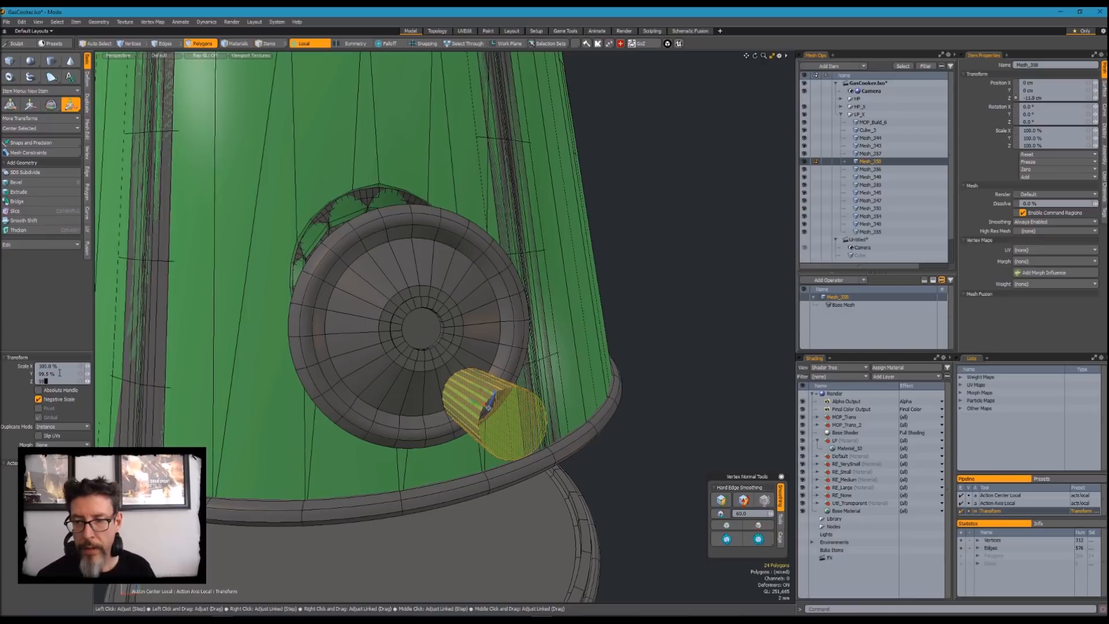
alt+drag(471, 345, 525, 317)
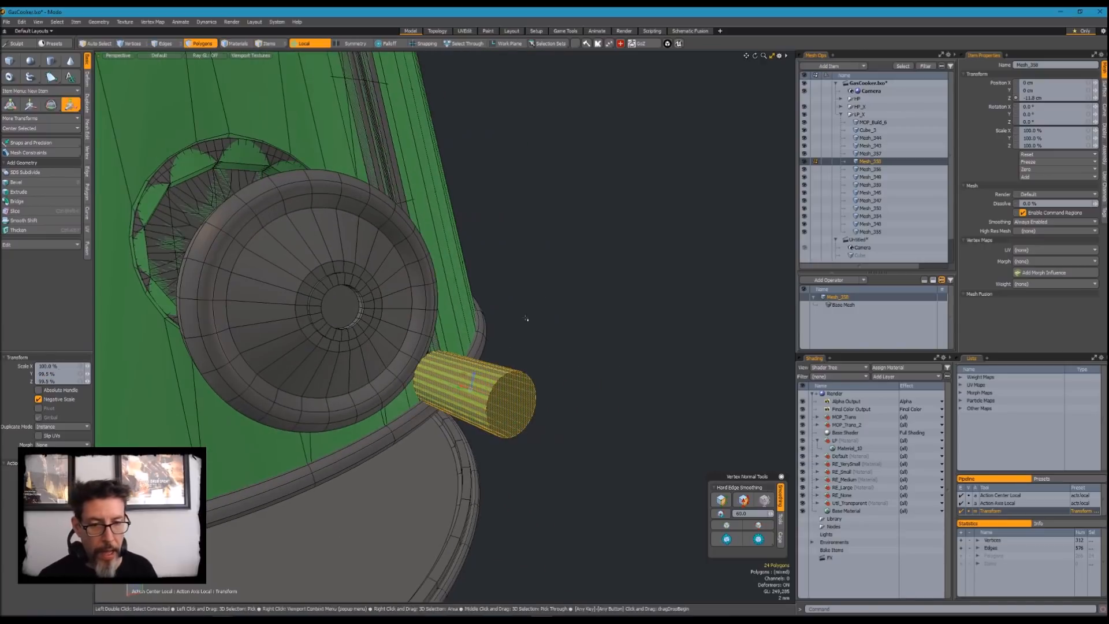
key(space)
Remove every other lengthwise edge around the low-poly peg to halve its number of sides
key(2)
click(468, 386)
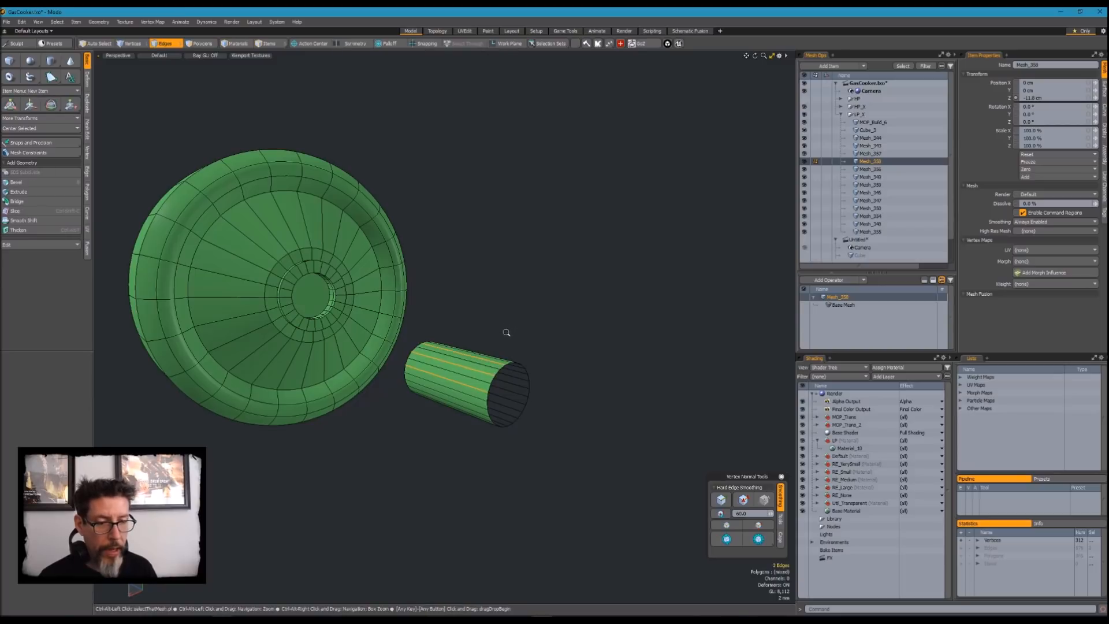
key(BackSpace)
key(3)
mouse_move(508, 333)
alt+mouse_down()
mouse_move(533, 341)
mouse_move(448, 289)
mouse_move(555, 344)
mouse_move(503, 333)
alt+mouse_up()
click(554, 345)
Isolate the low-poly mesh, select all polygons of the dial and turn off their Catmull-Clark subdivision
alt+drag(447, 274, 511, 295)
scroll(469, 284, up, 5)
key(shift+h)
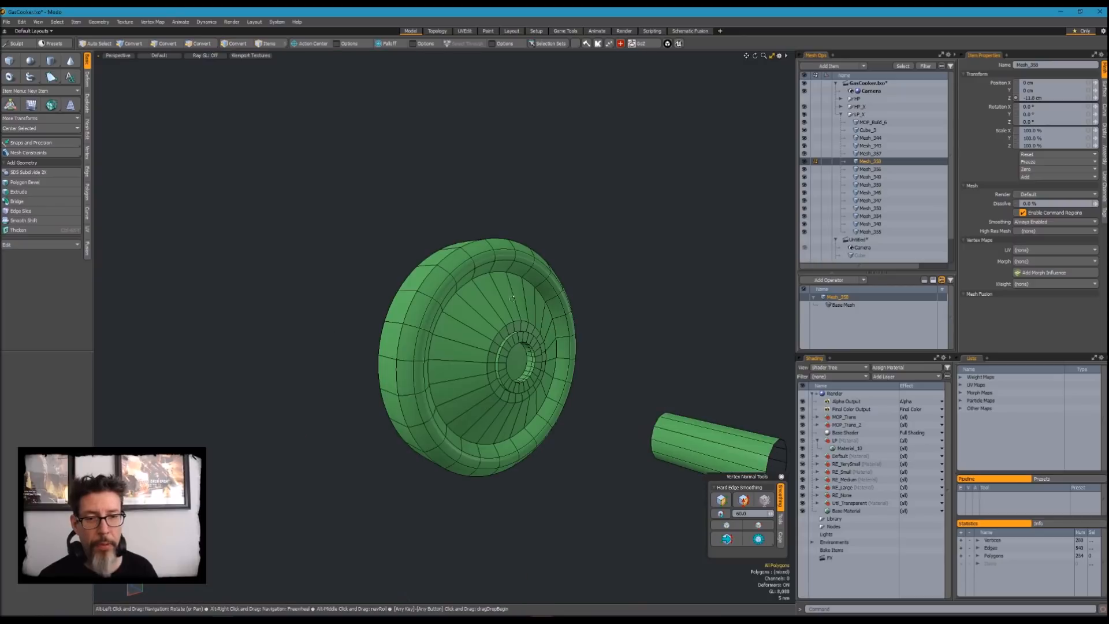
key(3)
double_click(494, 305)
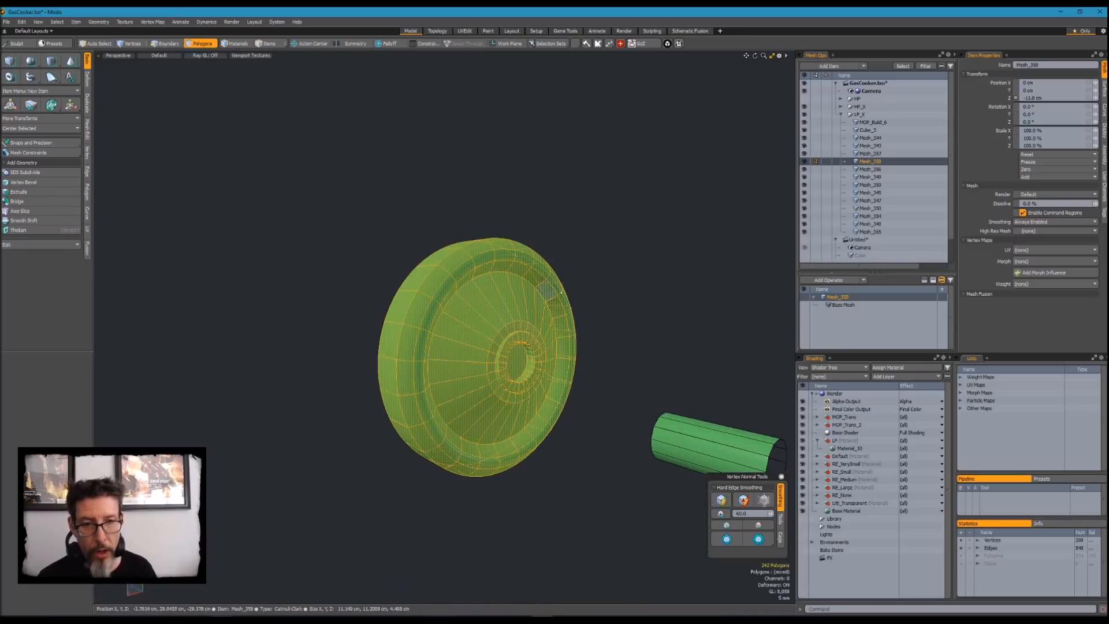
click(574, 285)
scroll(574, 284, down, 2)
mouse_move(574, 284)
alt+mouse_down()
mouse_move(562, 254)
mouse_move(589, 308)
mouse_move(572, 285)
alt+mouse_up()
key(Tab)
key(shift+h)
Scale all polygons of the low-poly dial to 99.5% on X and Y
alt+drag(521, 328, 522, 396)
double_click(513, 324)
key(r)
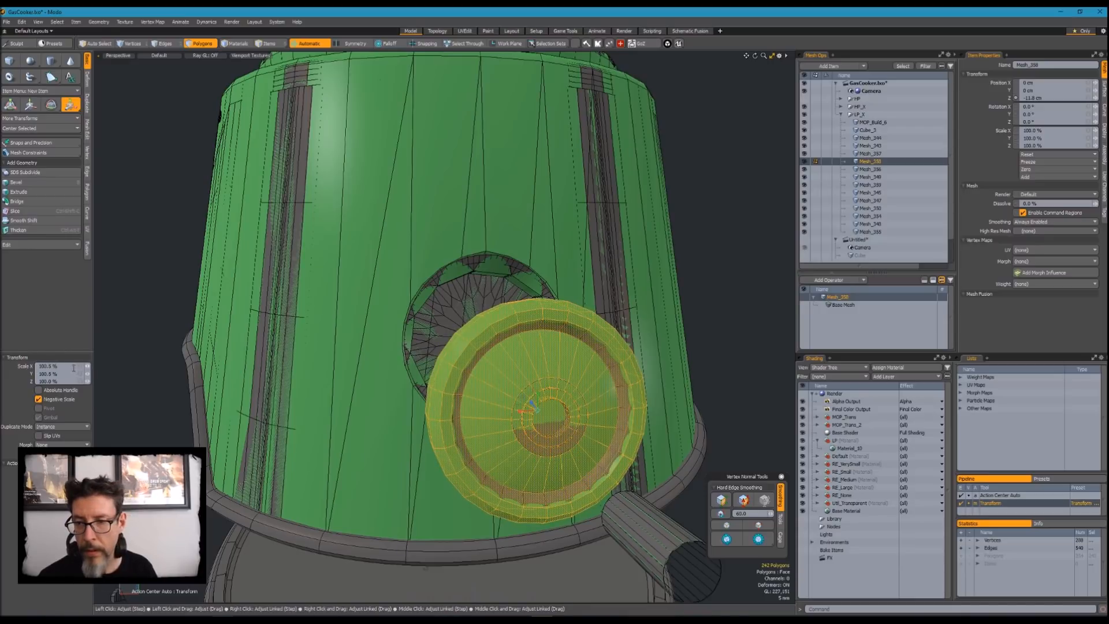
click(80, 368)
text(99.5)
key(Tab)
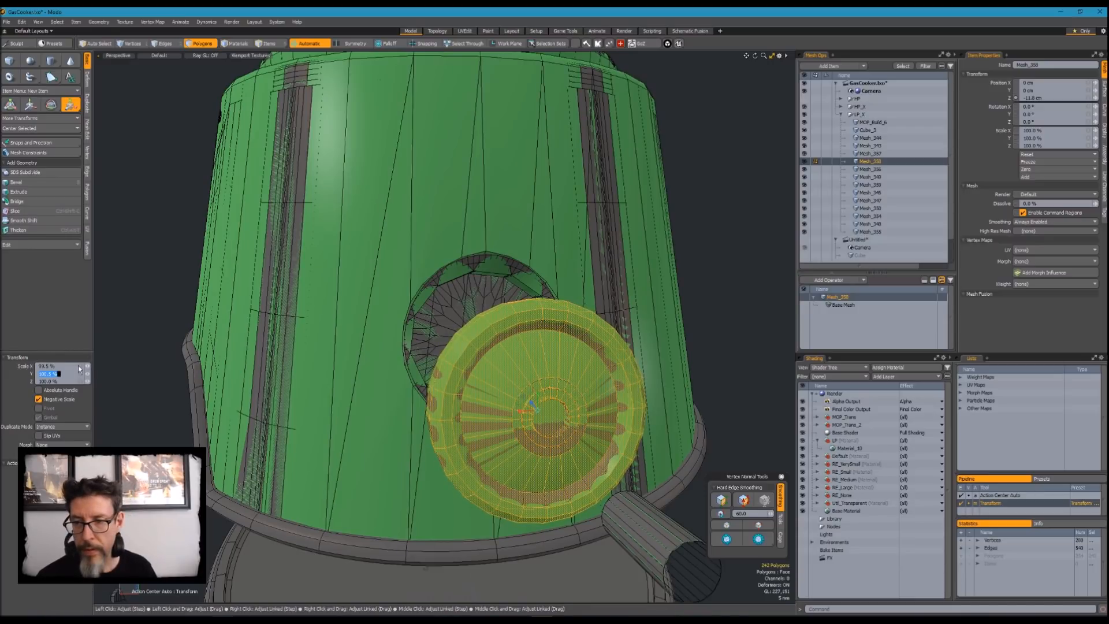
key(space)
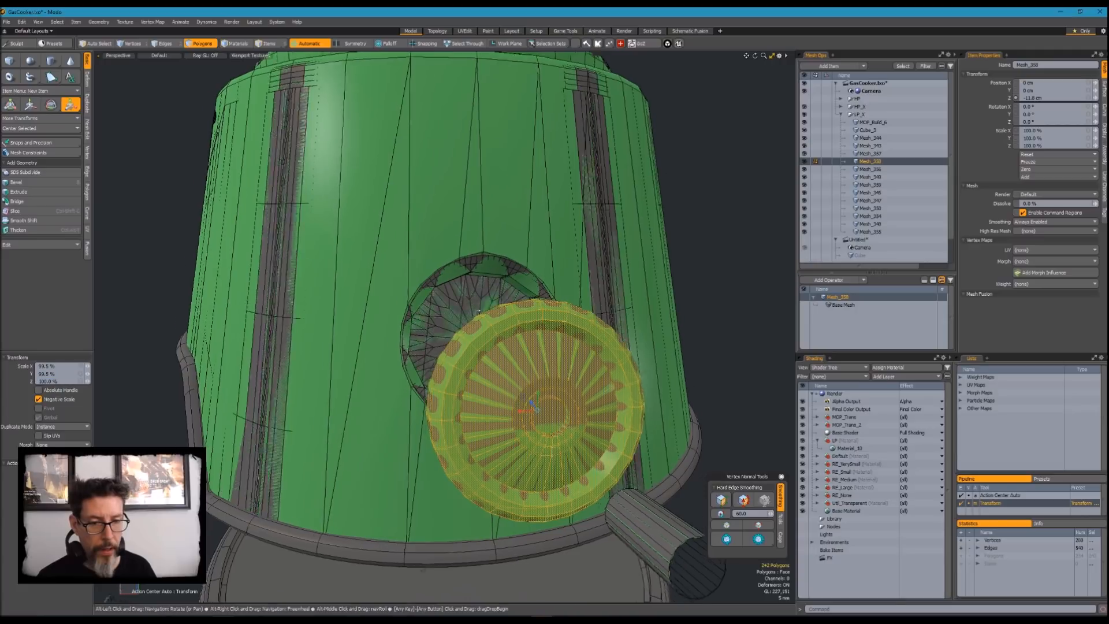
Isolate the low-poly dial and delete its unneeded hidden polygons
key(shift+h)
key(space)
mouse_move(462, 330)
alt+mouse_down()
mouse_move(601, 287)
mouse_move(460, 317)
mouse_move(445, 341)
alt+mouse_up()
click(395, 391)
key(Delete)
key(u)
alt+drag(523, 369, 498, 349)
key(shift+h)
key(u)
scroll(479, 363, up, 3)
key(shift+h)
Remove the recess and extra ring at the dial's centre, and collapse every other edge around the centre polygon
click(442, 376)
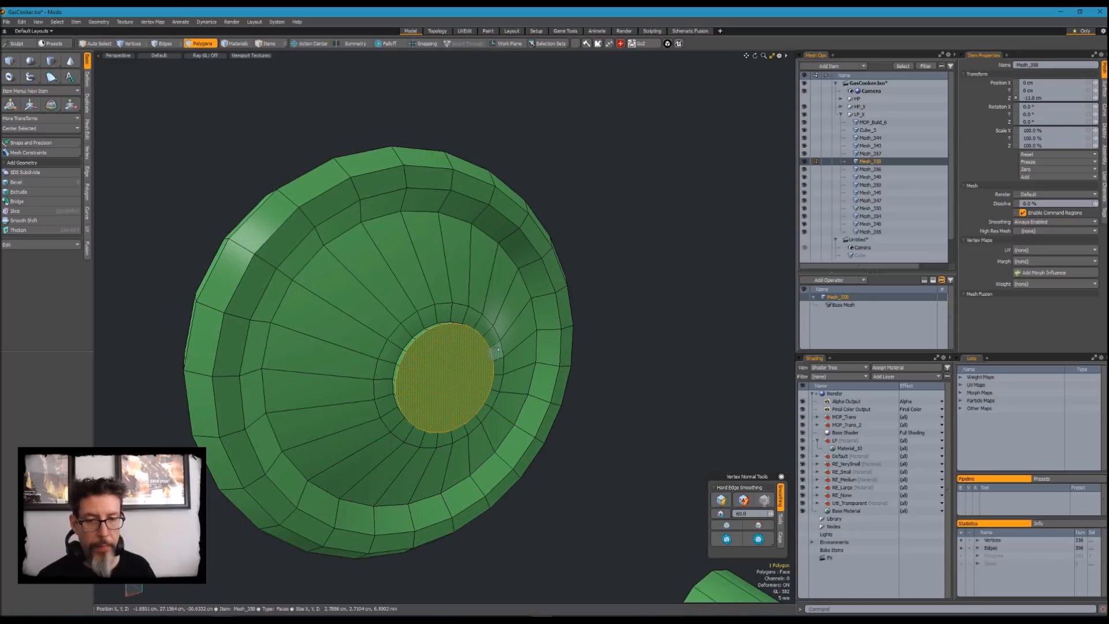
key(2)
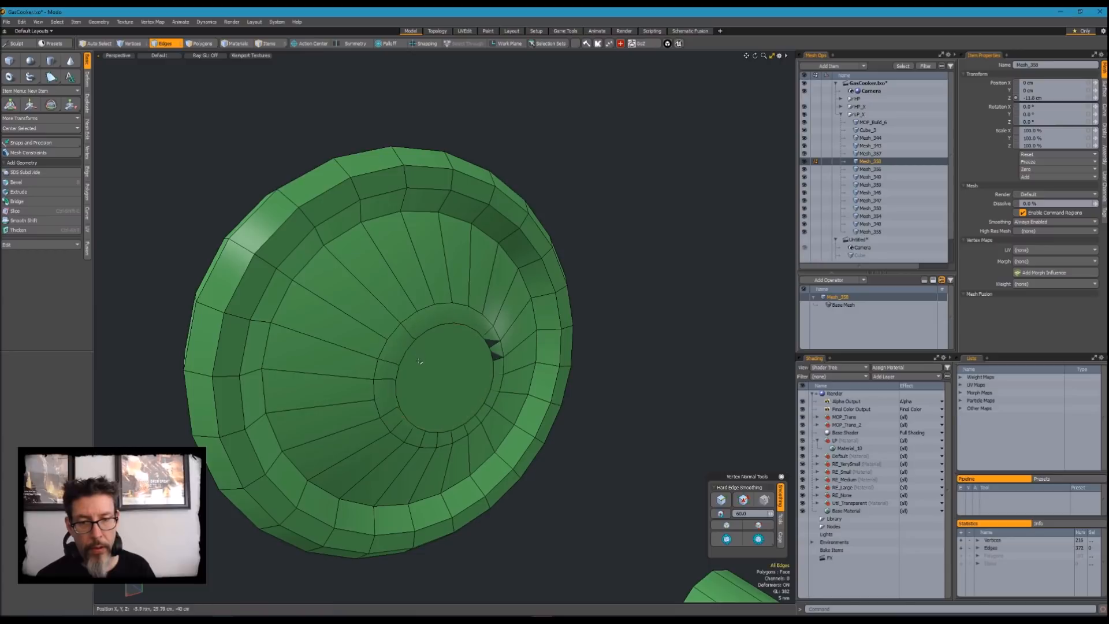
alt+drag(447, 384, 428, 366)
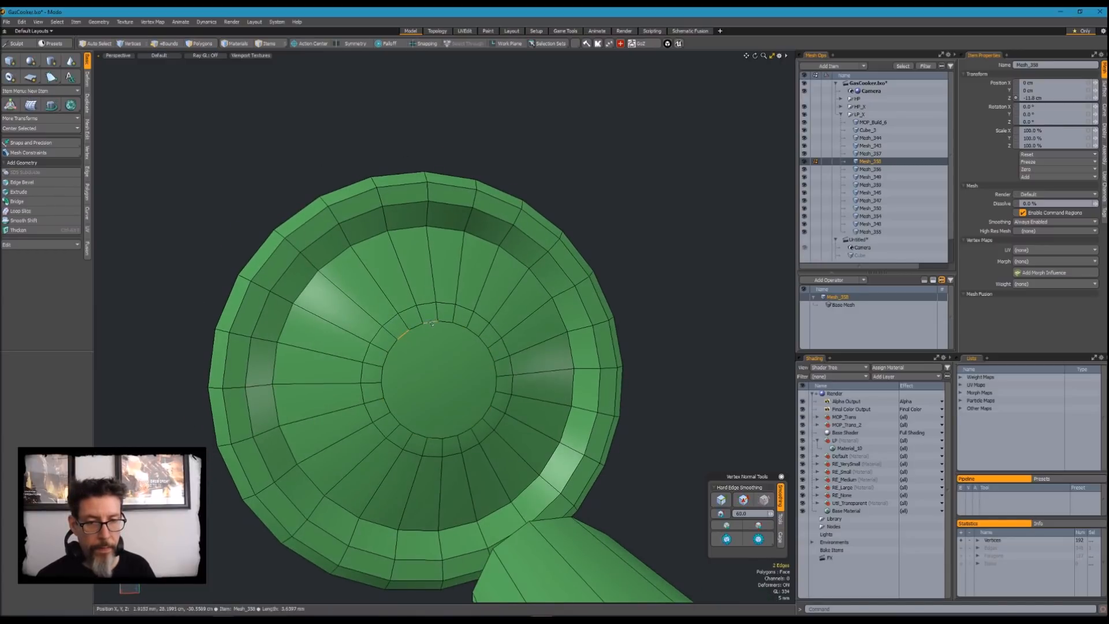
alt+drag(440, 320, 417, 353)
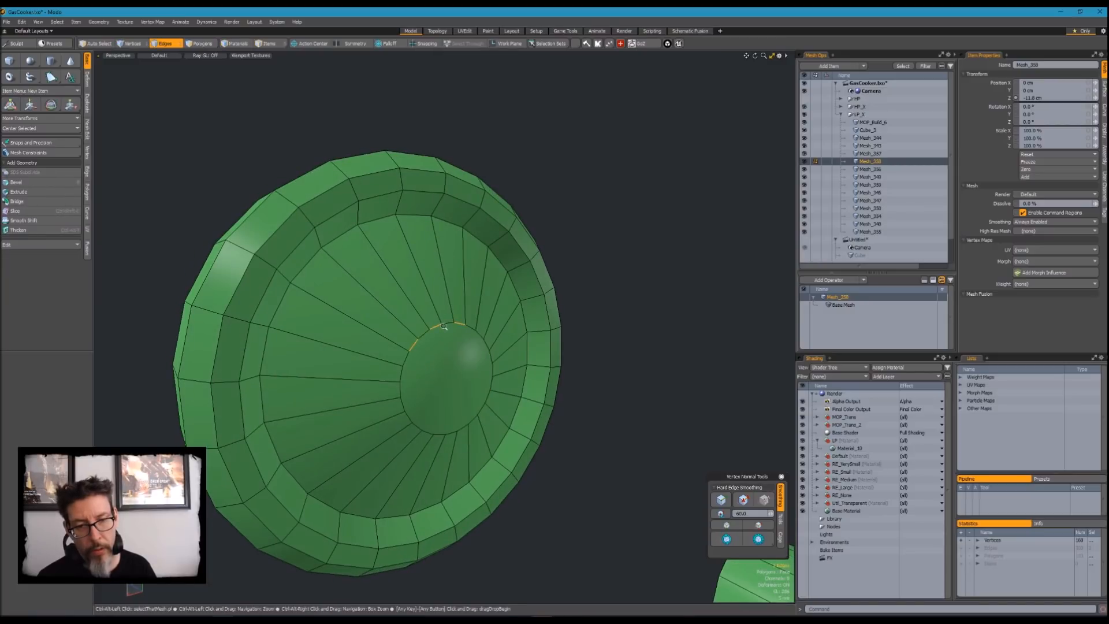
key(Delete)
Divide the dial's single centre polygon into quads and unhide the surrounding geometry
key(ctrl+space)
click(491, 387)
ctrl+alt+drag(617, 319, 451, 278)
key(u)
Remove the extra edge loop around the low-poly dial's outer rim
key(2)
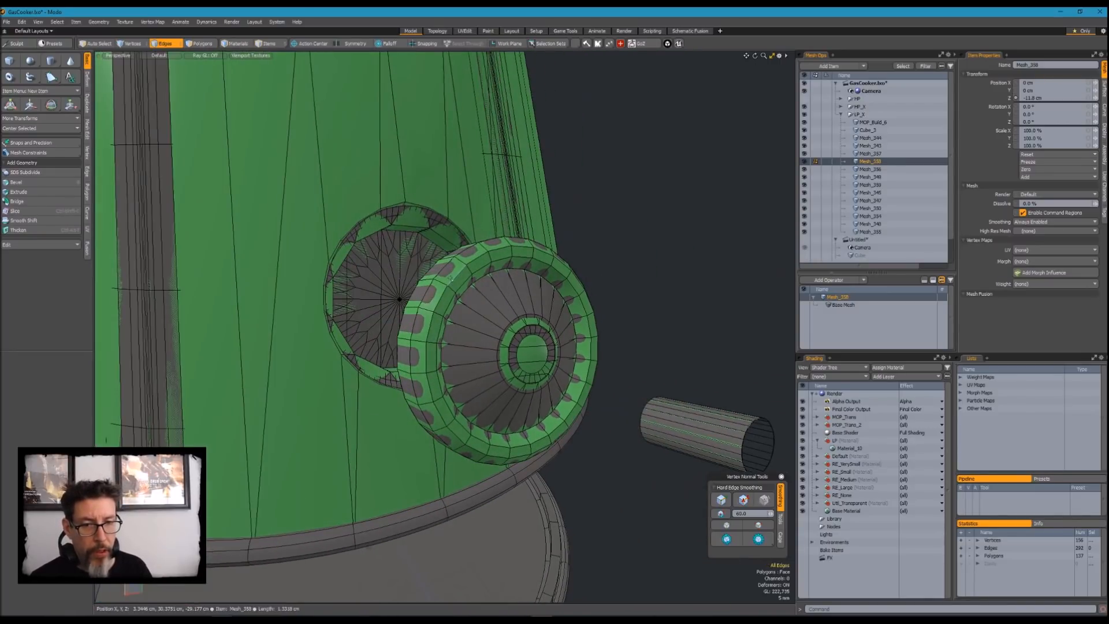
key(BackSpace)
alt+drag(527, 236, 450, 299)
Collapse every other edge along the inner rim of the dial's front face to halve its segments
key(shift+h)
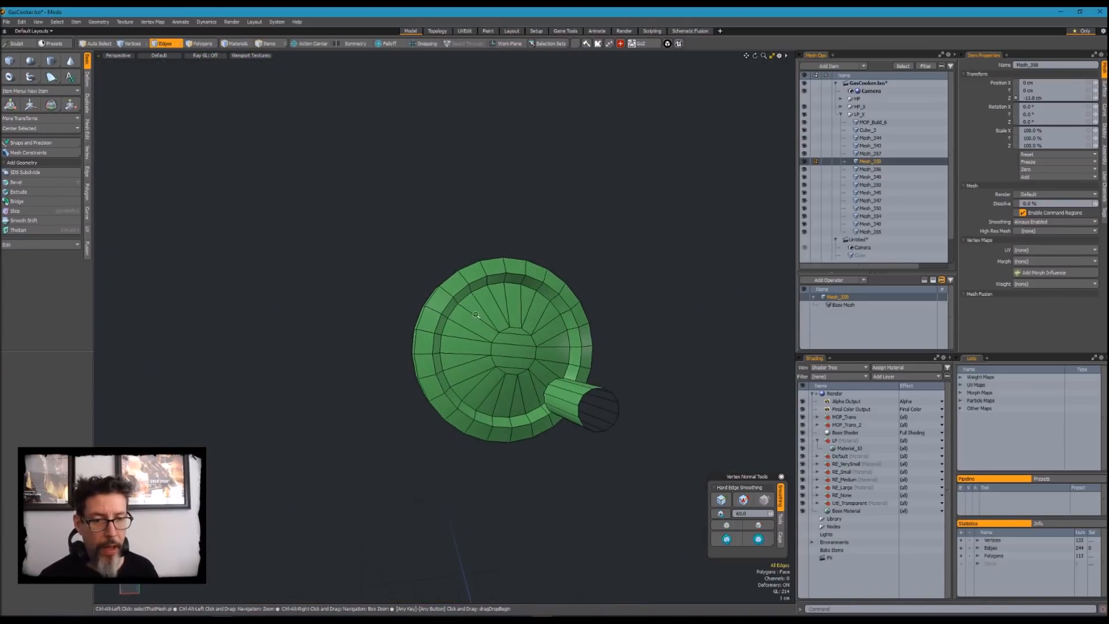
scroll(448, 298, up, 5)
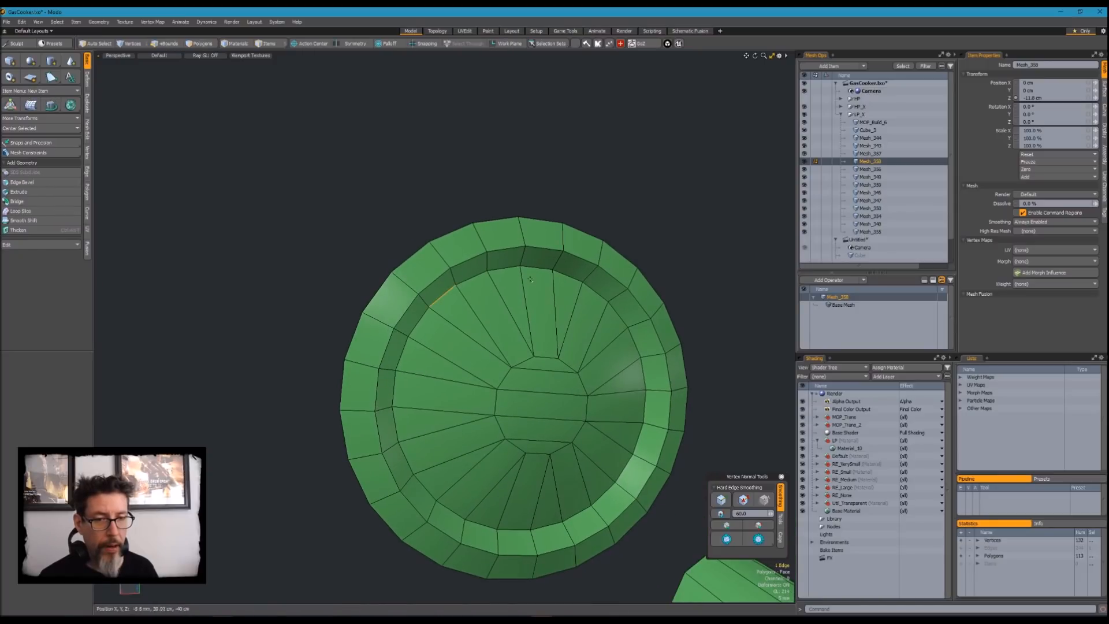
key(Up)
scroll(543, 321, down, 4)
alt+drag(522, 309, 543, 317)
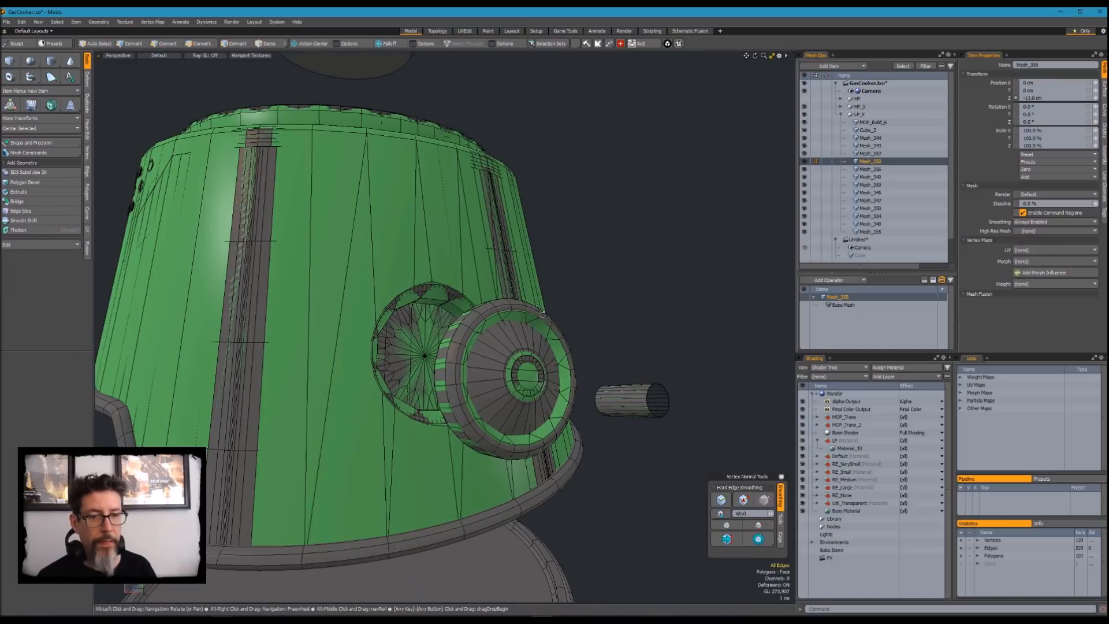
alt+drag(539, 278, 504, 306)
key(shift+h)
scroll(495, 306, up, 2)
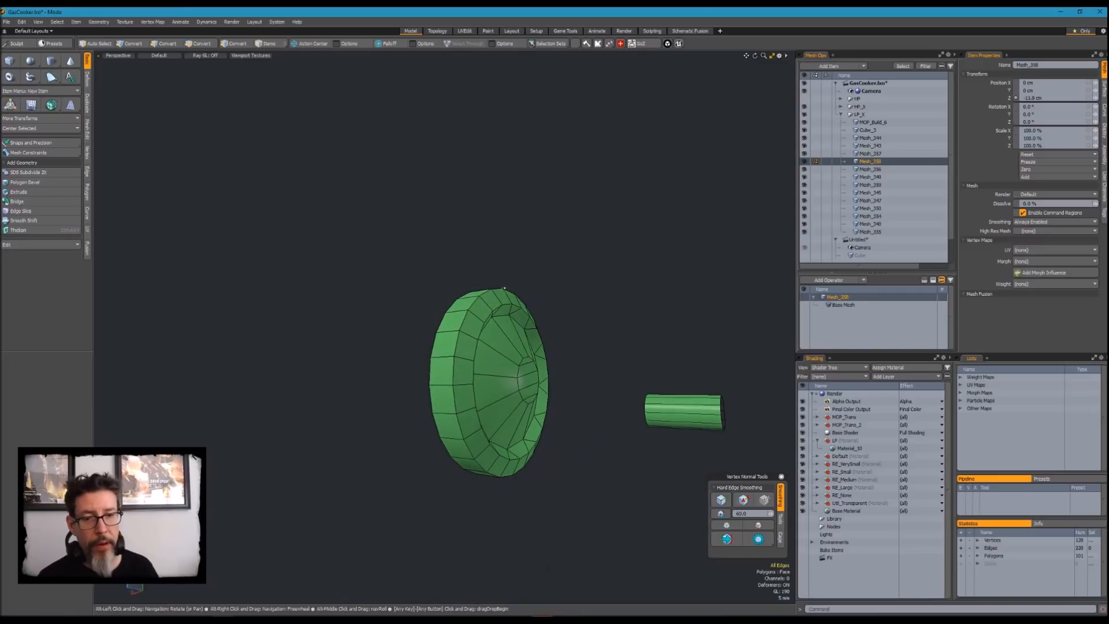
alt+drag(494, 379, 393, 470)
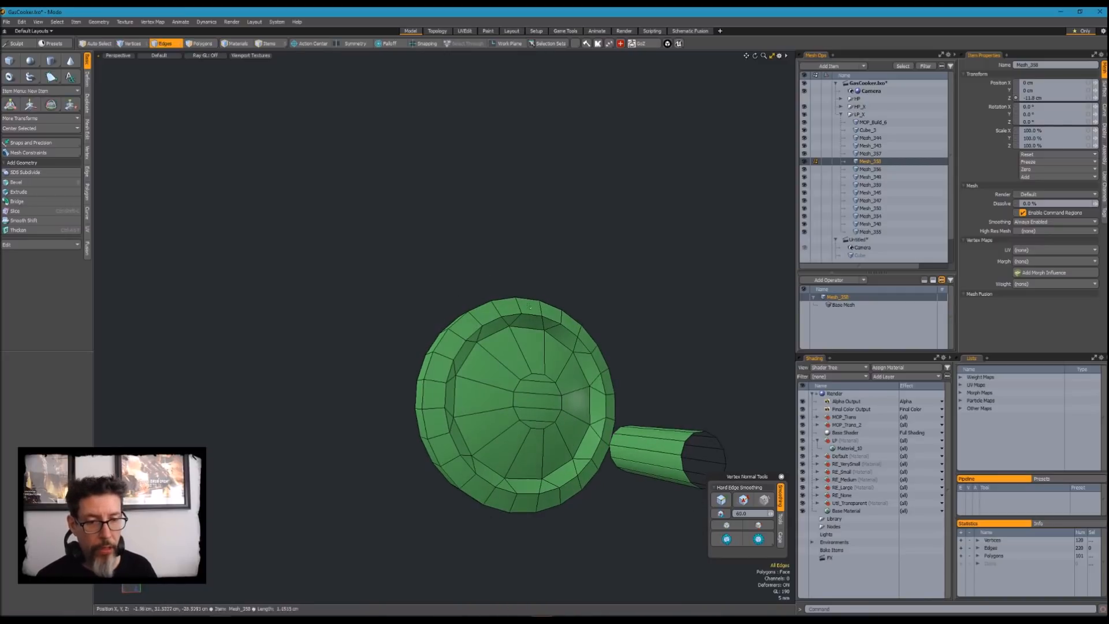
double_click(503, 326)
alt+drag(503, 326, 656, 265)
click(583, 295)
key(u)
scroll(641, 312, down, 5)
alt+drag(641, 312, 551, 333)
scroll(527, 319, up, 5)
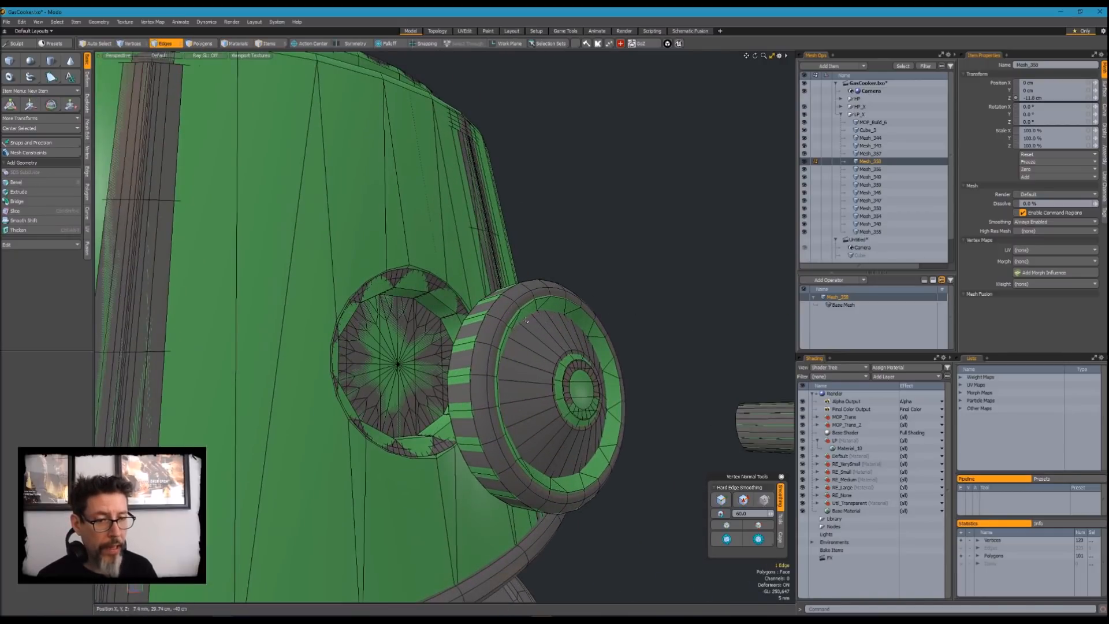
Select the outer boundary edges of the dial's conical front face and move them -400 um on Z
mouse_move(539, 317)
alt+mouse_down()
mouse_move(522, 364)
mouse_move(532, 427)
mouse_move(496, 401)
alt+mouse_up()
key(3)
mouse_move(601, 346)
shift+mouse_down()
mouse_move(622, 419)
mouse_move(529, 457)
shift+mouse_up()
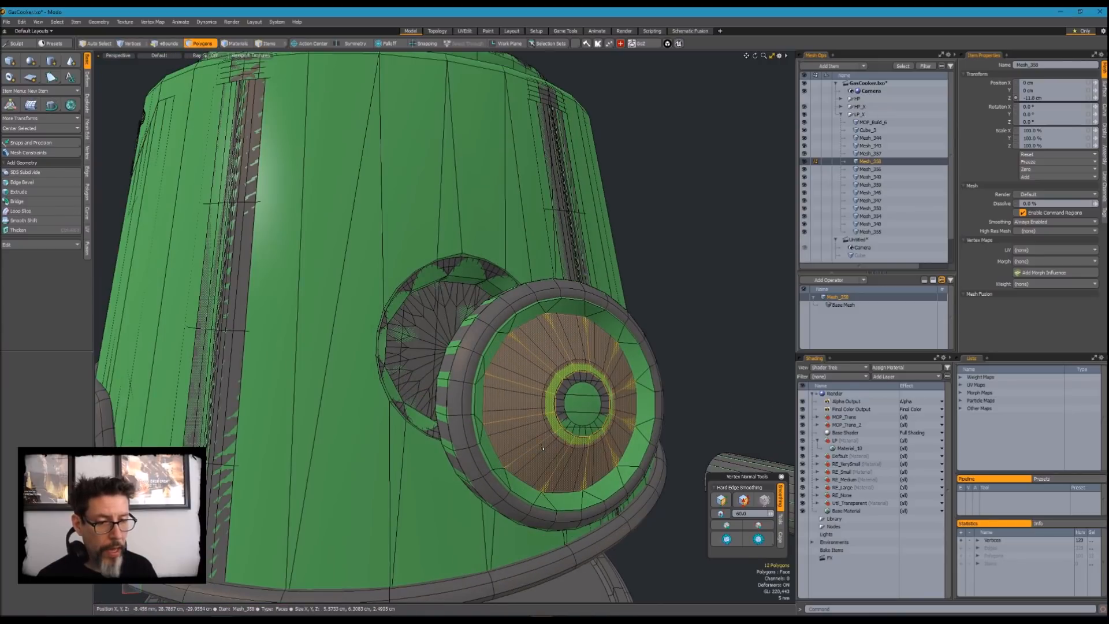
key(ctrl+2)
ctrl+double_click(604, 375)
alt+drag(604, 375, 554, 366)
key(w)
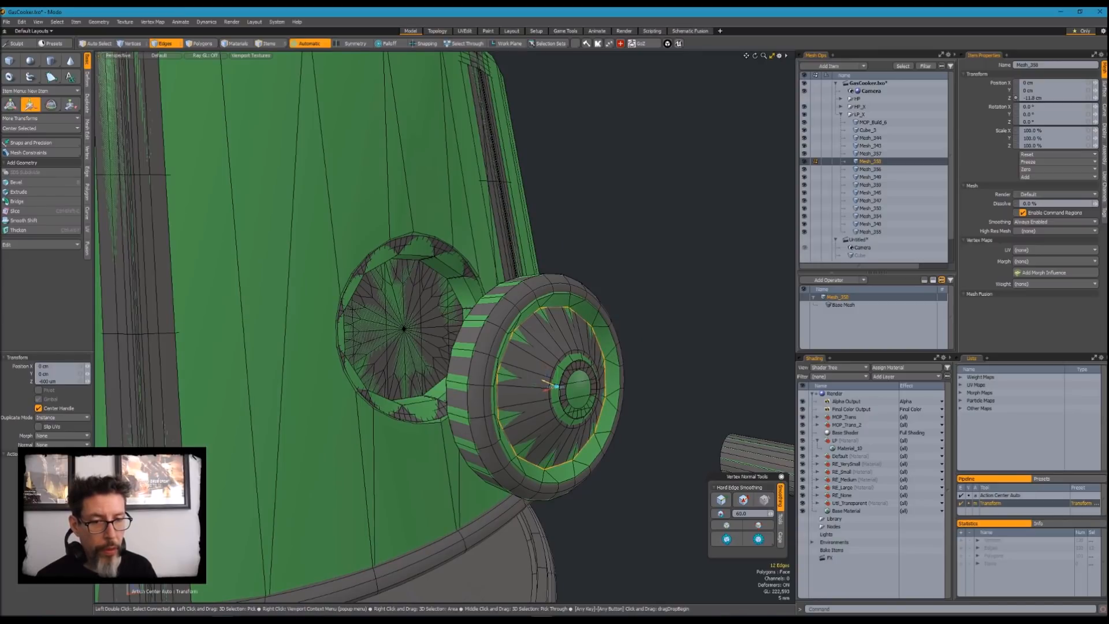
key(space)
key(Escape)
Examine the simplified dial, then the curved clip and the strap parts around the upper ring
key(shift+h)
alt+drag(573, 346, 515, 340)
scroll(513, 341, down, 3)
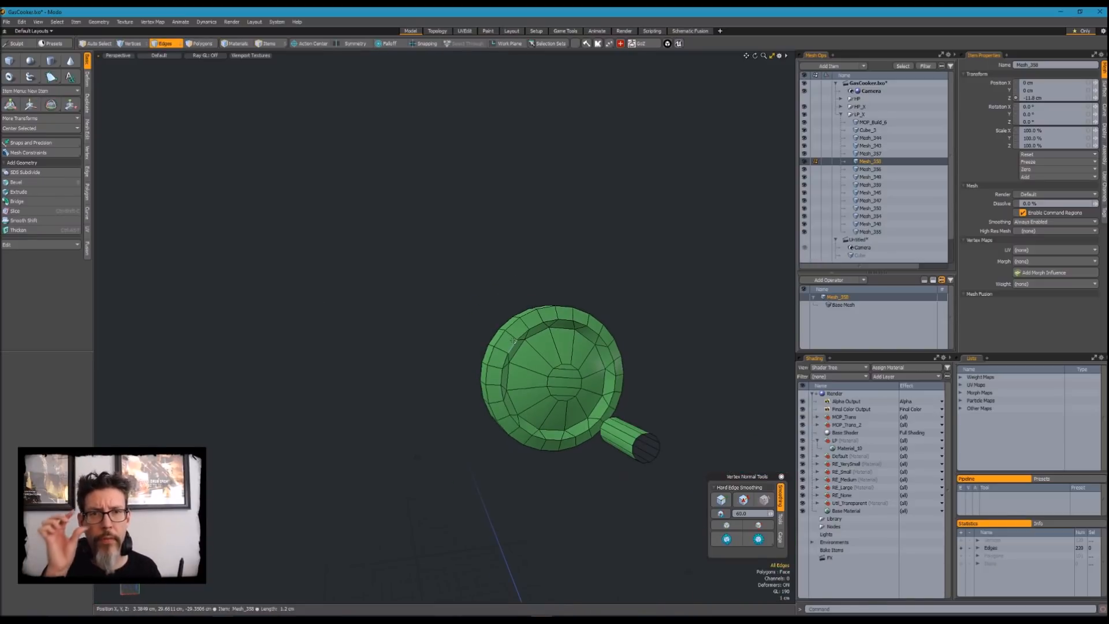
scroll(483, 339, down, 5)
alt+drag(541, 357, 558, 402)
key(u)
alt+drag(477, 406, 555, 332)
alt+drag(491, 352, 498, 424)
alt+drag(497, 424, 491, 436)
ctrl+alt+drag(407, 167, 485, 156)
alt+drag(520, 393, 606, 369)
key(3)
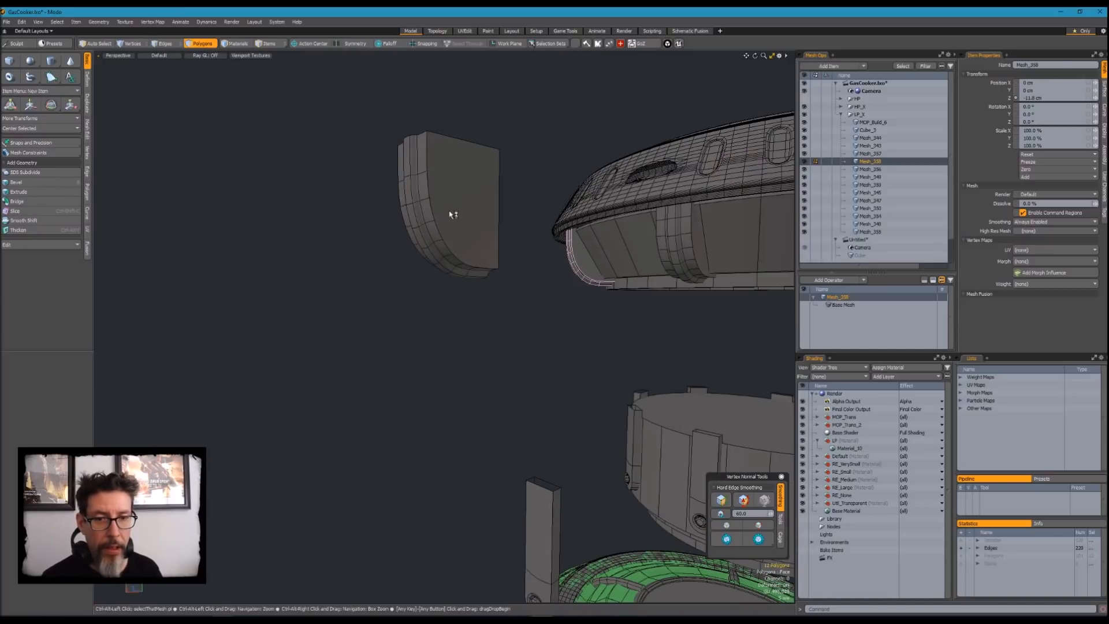
ctrl+alt+click(452, 215)
alt+drag(483, 462, 509, 327)
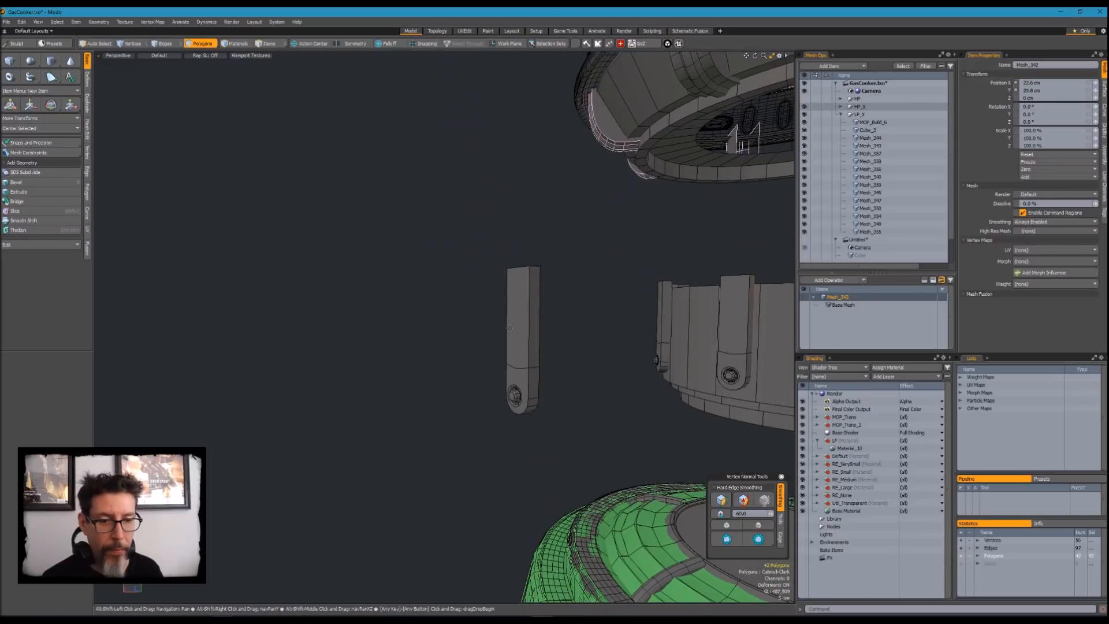
alt+shift+drag(537, 404, 469, 345)
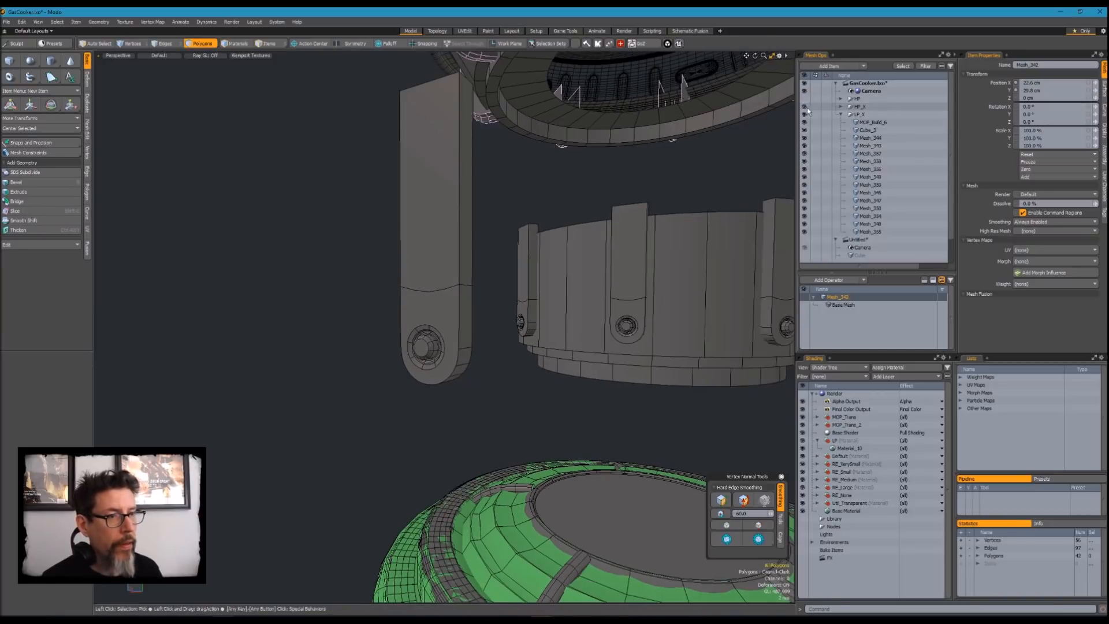
Hide the HP_X group so that only the low-poly meshes are displayed
click(805, 108)
ctrl+alt+drag(508, 260, 455, 280)
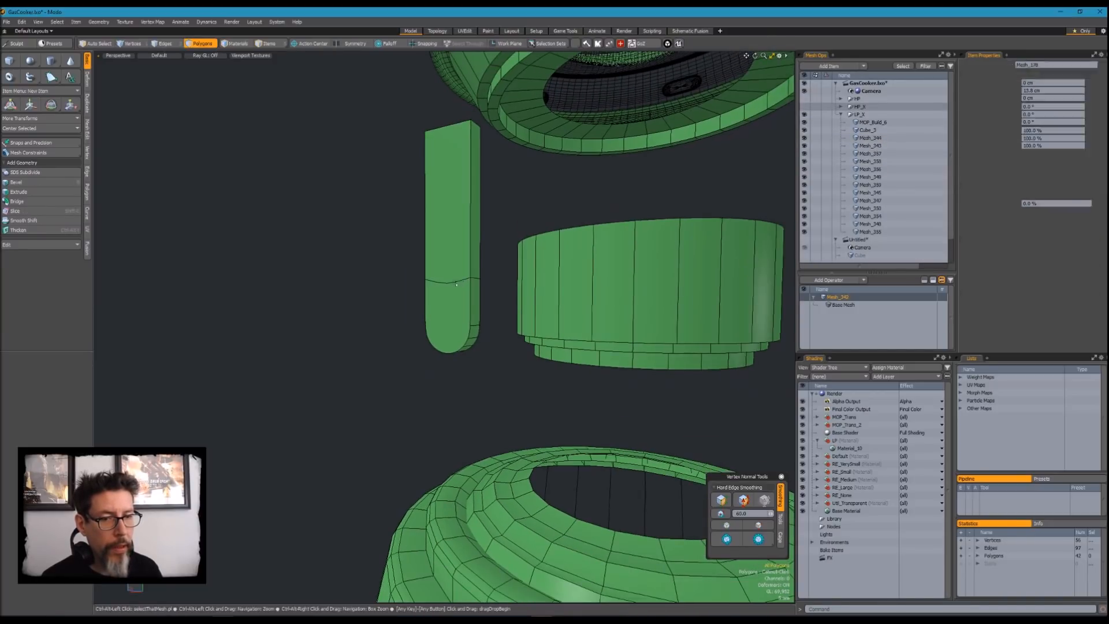
ctrl+alt+click(457, 284)
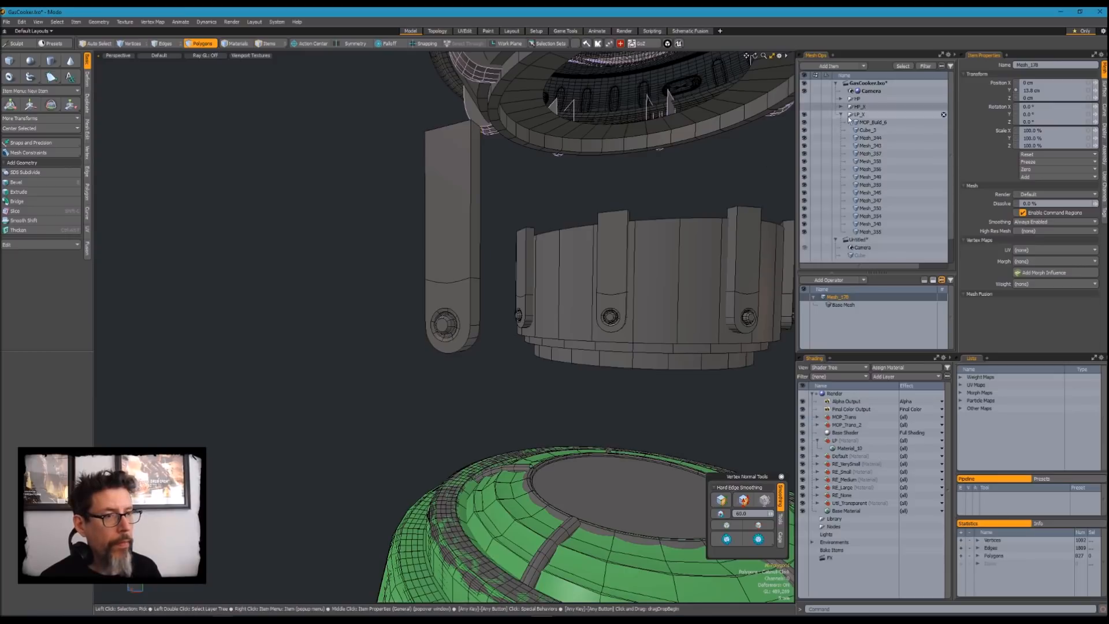
click(850, 121)
Select the low-poly strap beside the upper ring and turn off its Catmull-Clark subdivision
key(5)
click(448, 264)
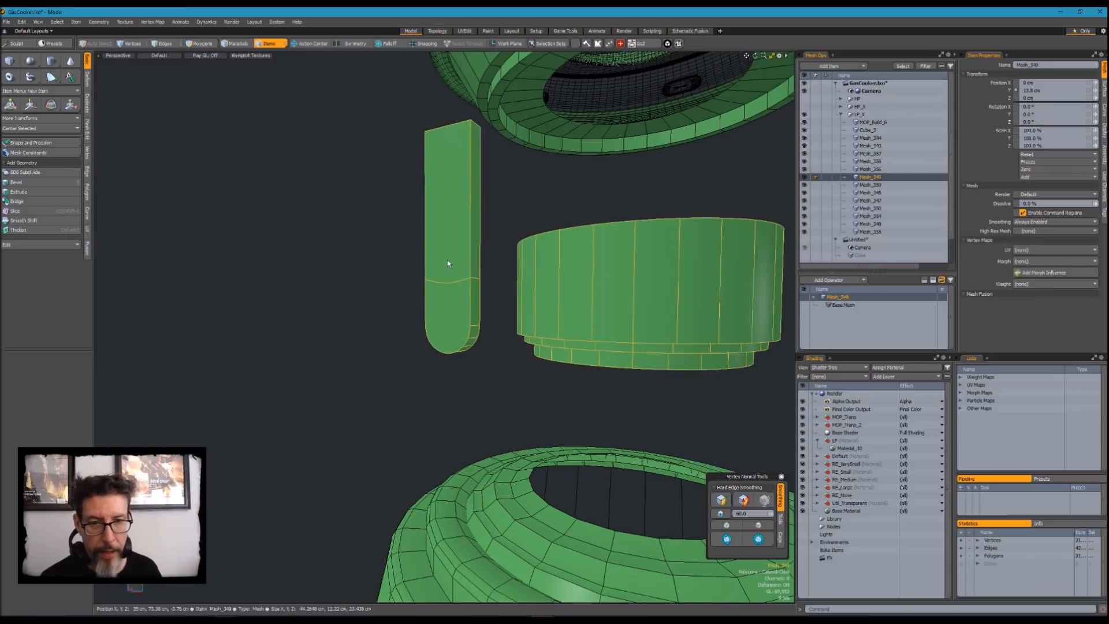
key(3)
double_click(444, 273)
alt+drag(503, 225, 537, 281)
alt+drag(564, 336, 470, 212)
scroll(514, 346, down, 5)
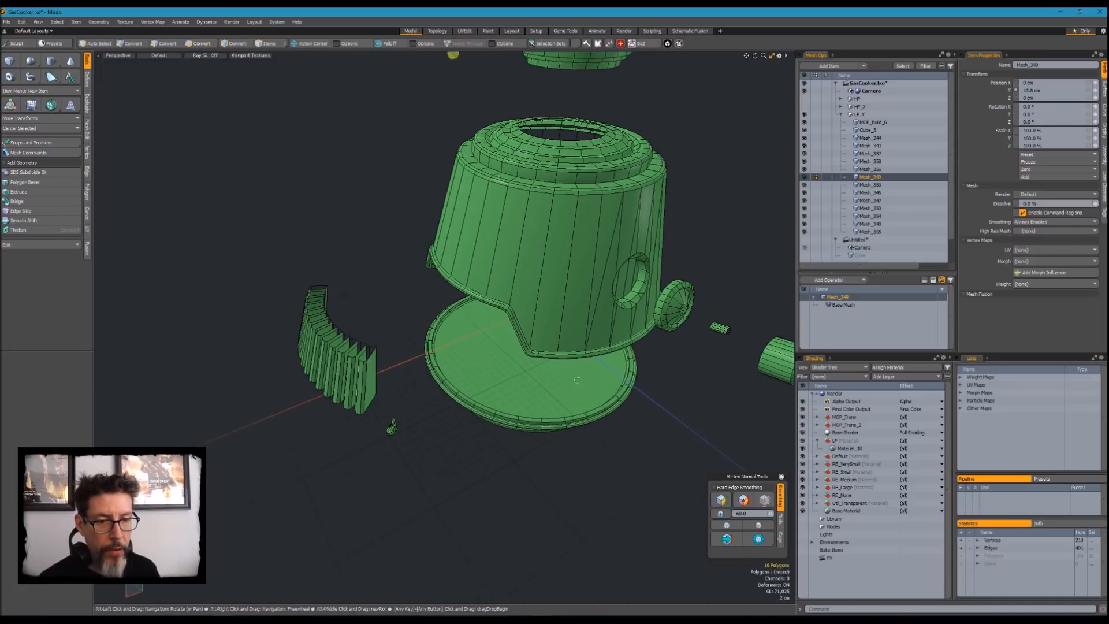
Select the low-poly trim around the cooker body's lower edge and turn off its Catmull-Clark subdivision
alt+drag(579, 379, 587, 358)
ctrl+alt+drag(472, 335, 501, 253)
key(Escape)
ctrl+alt+click(449, 285)
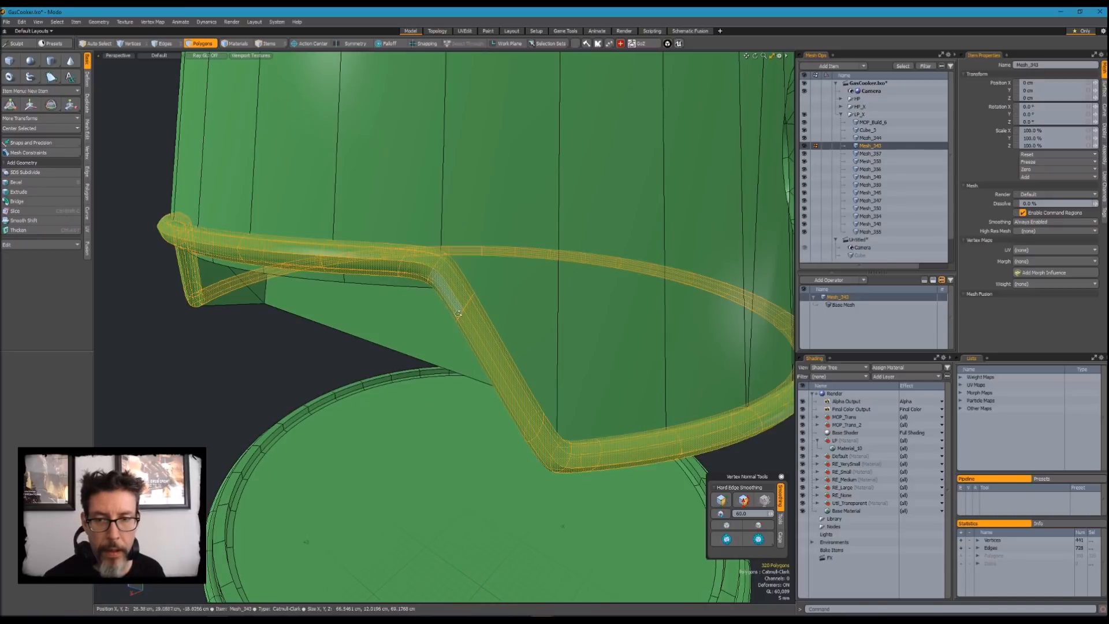
alt+drag(443, 312, 491, 323)
ctrl+alt+drag(583, 370, 522, 395)
alt+shift+drag(522, 395, 288, 321)
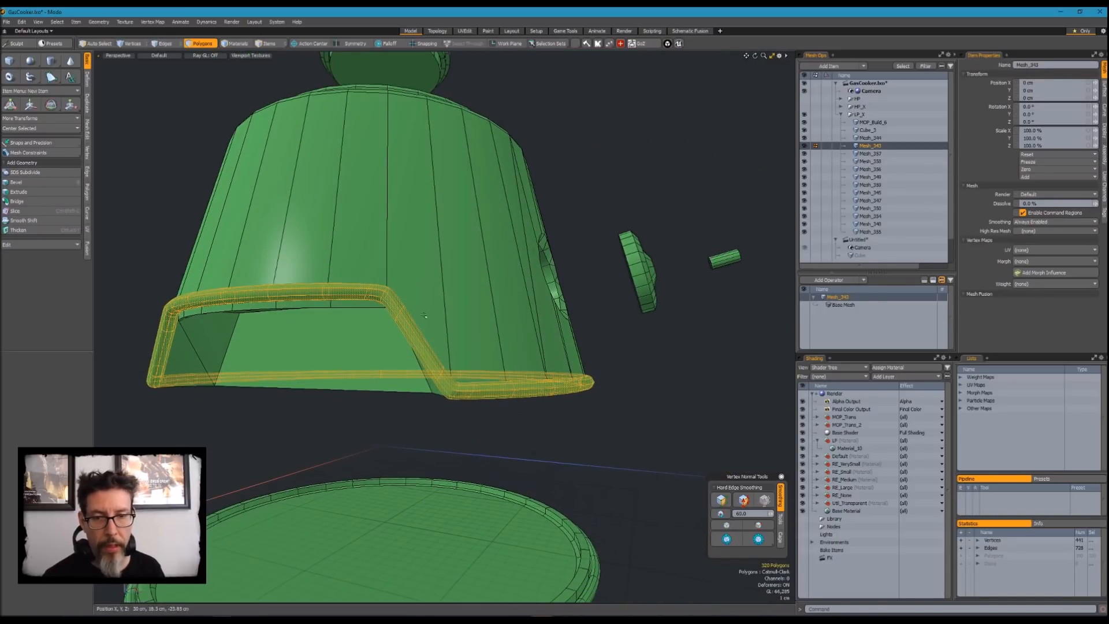
alt+drag(462, 347, 502, 347)
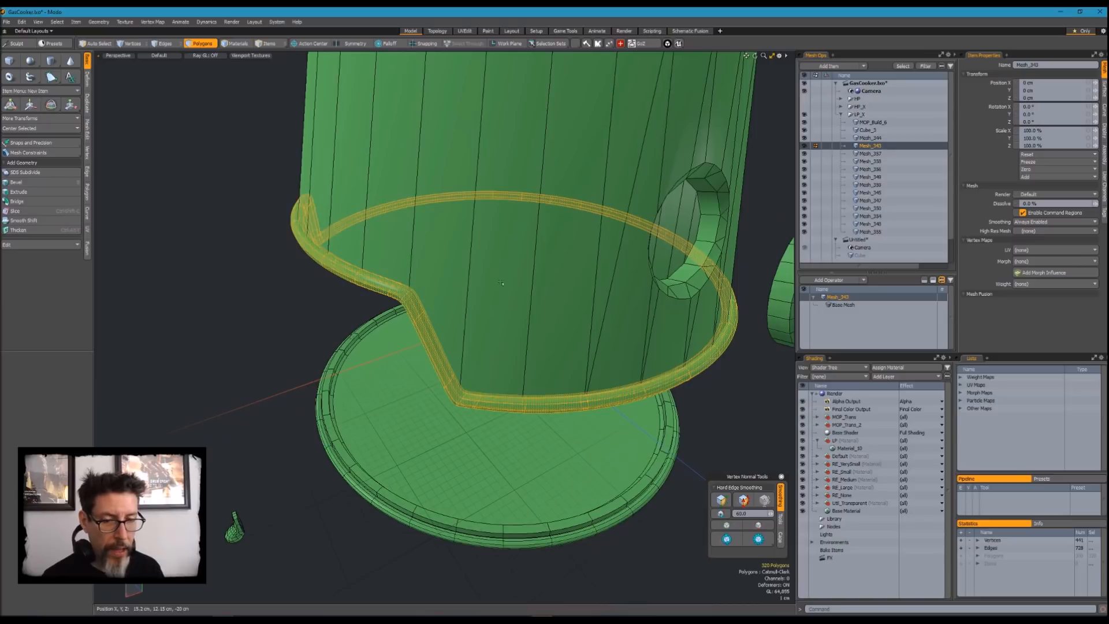
key(Tab)
alt+drag(452, 314, 500, 421)
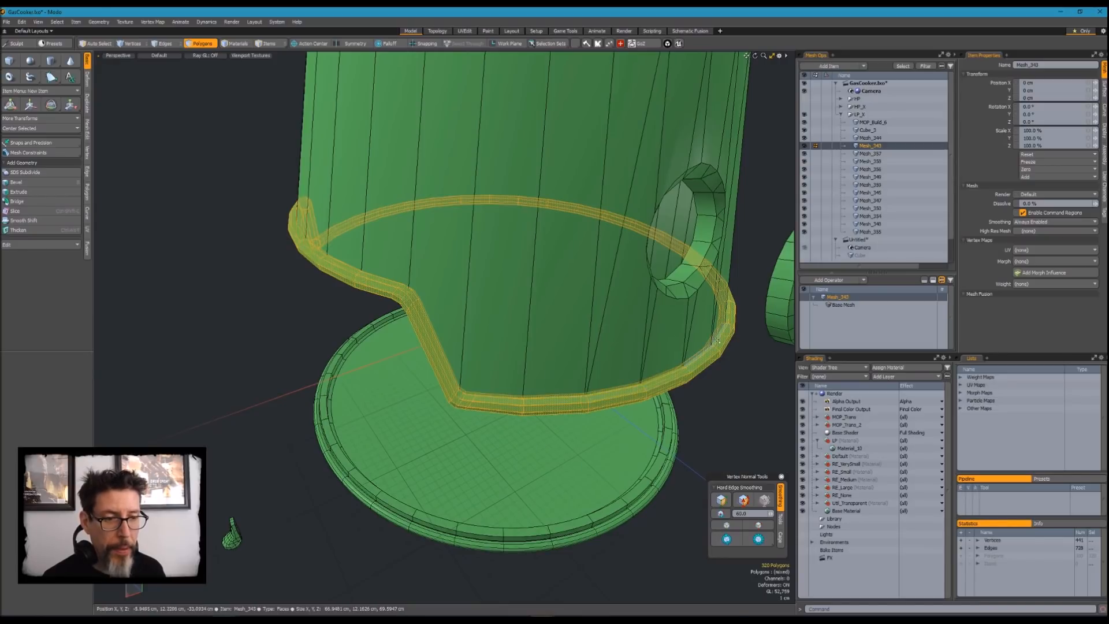
alt+drag(490, 351, 546, 316)
key(shift+h)
key(u)
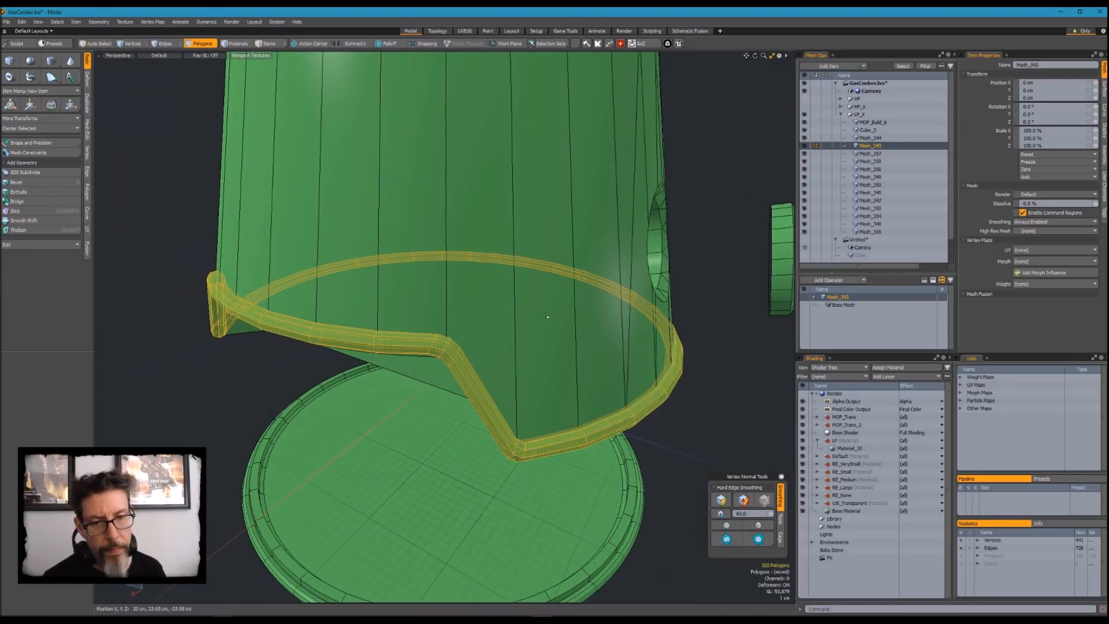
Display the HP_X group and push the low-poly lower trim to fit around its high-poly counterpart
key(shift+h)
key(u)
click(806, 106)
mouse_move(563, 425)
alt+mouse_down()
mouse_move(509, 375)
mouse_move(538, 371)
mouse_move(549, 407)
alt+mouse_up()
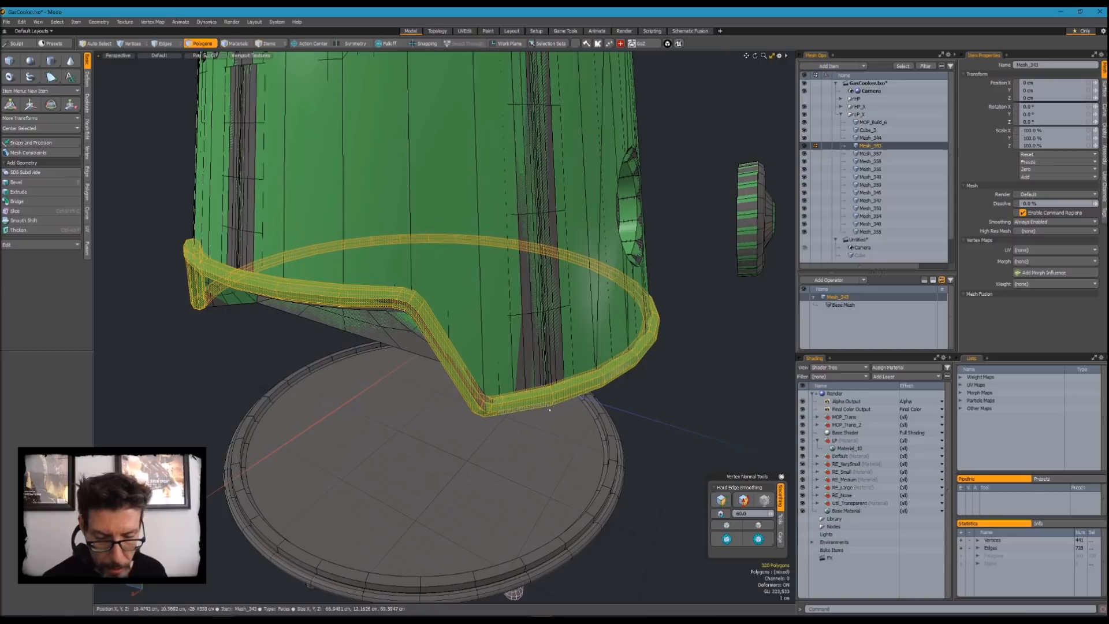
key(shift+p)
click(448, 298)
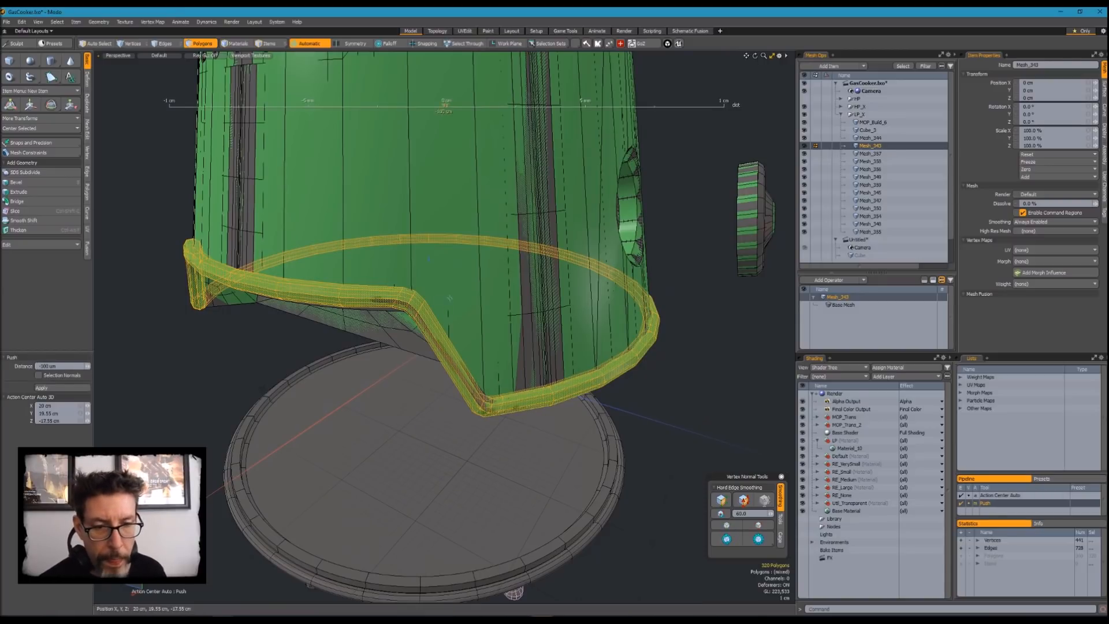
drag(434, 298, 424, 298)
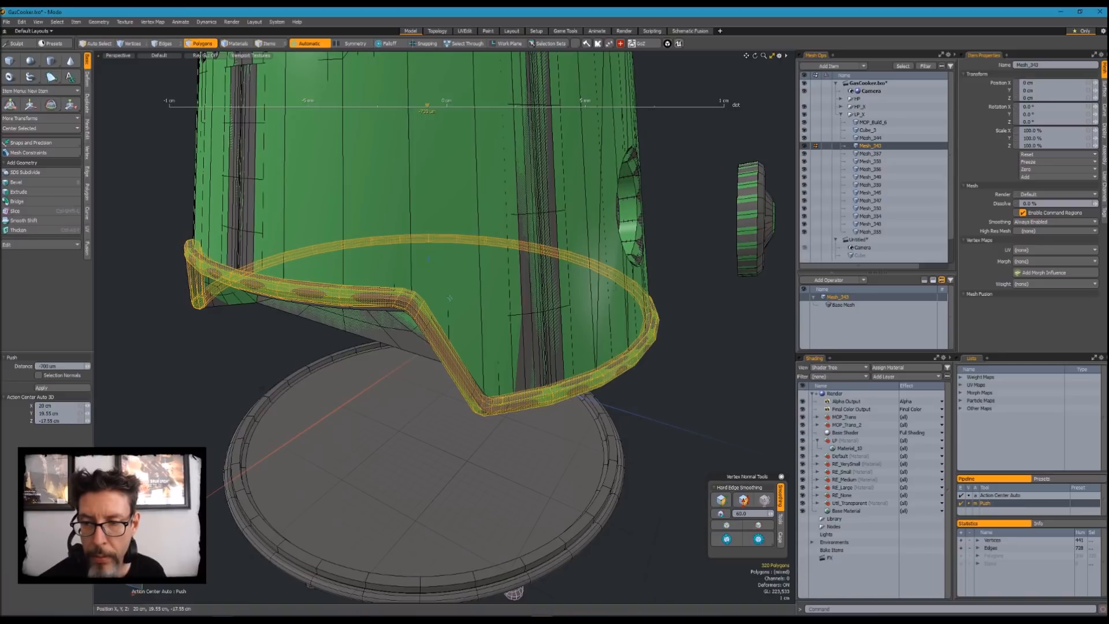
drag(430, 298, 435, 298)
key(q)
key(Escape)
Examine the pushed lower trim against the high-poly body, close up and from a distance
alt+drag(593, 392, 720, 265)
key(shift+h)
alt+drag(417, 378, 411, 420)
key(u)
scroll(410, 421, down, 5)
alt+shift+drag(531, 362, 530, 295)
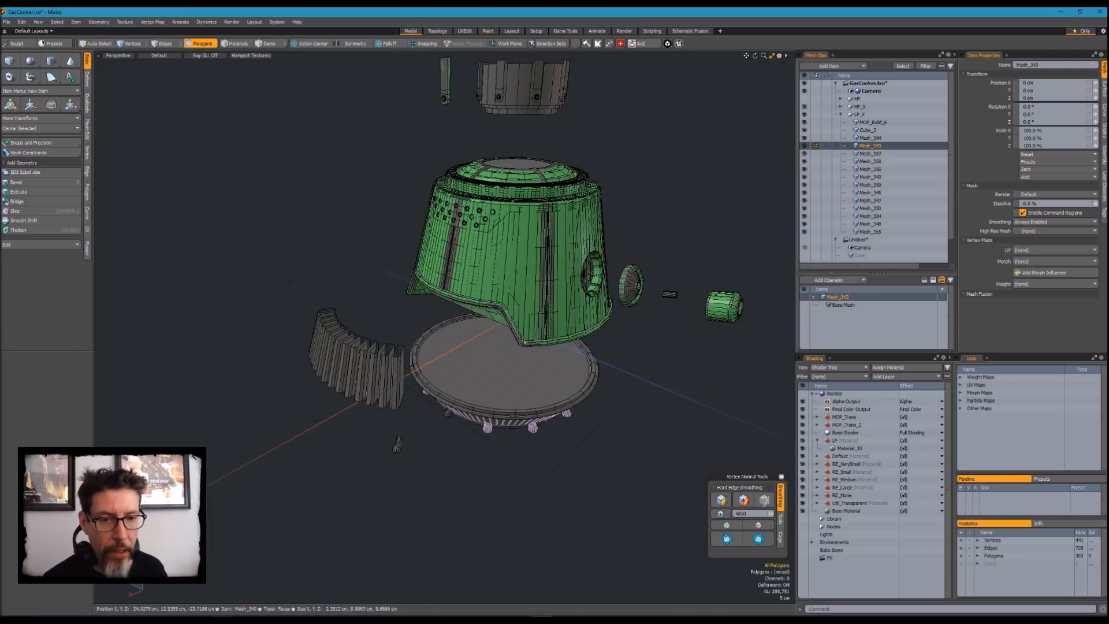
scroll(530, 294, up, 6)
scroll(530, 293, down, 4)
alt+shift+drag(533, 321, 503, 340)
key(shift+h)
key(u)
scroll(506, 341, up, 4)
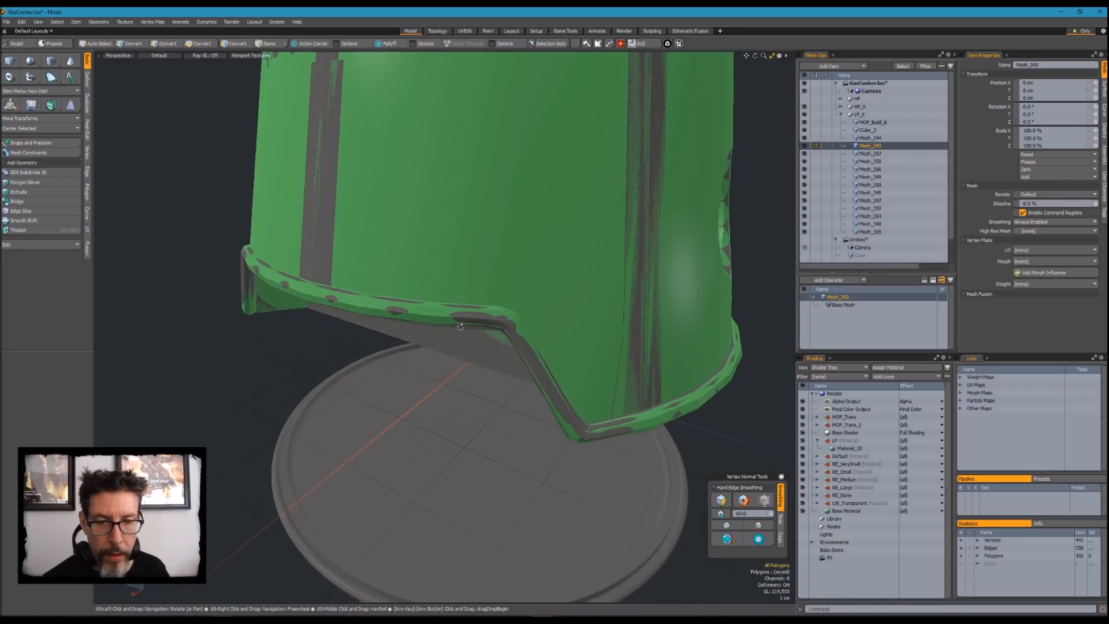
scroll(458, 326, down, 6)
key(shift+h)
alt+drag(465, 294, 470, 250)
scroll(491, 250, up, 5)
alt+drag(555, 242, 616, 389)
key(u)
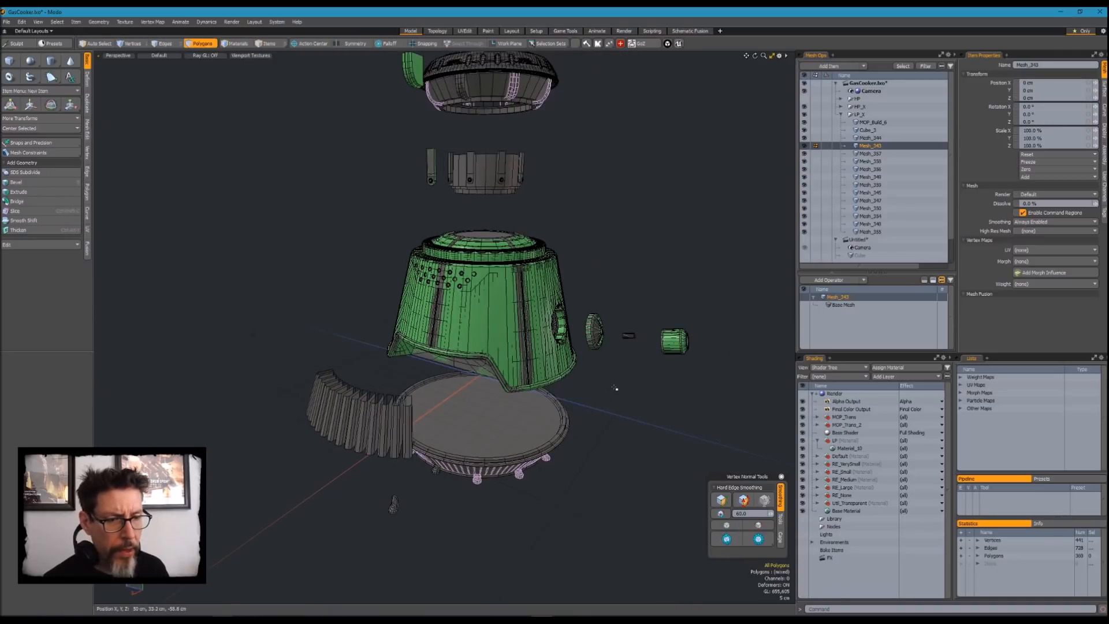
Display only the assembled HP group and examine how the bowl beneath the upper ring meets the neck
alt+drag(615, 215, 612, 368)
ctrl+alt+drag(562, 341, 553, 272)
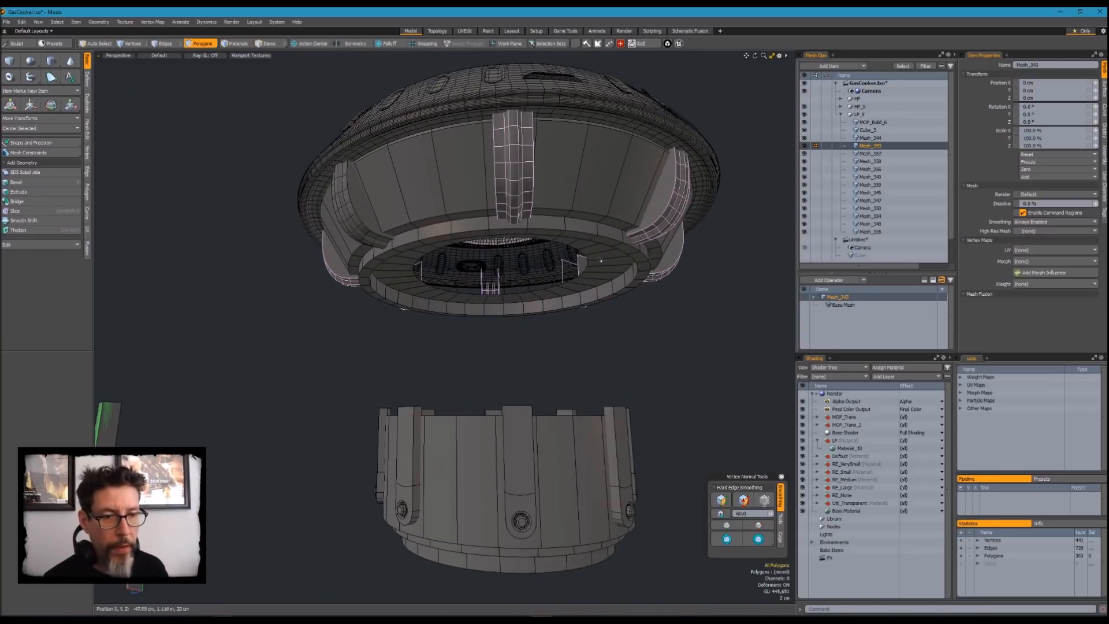
click(604, 266)
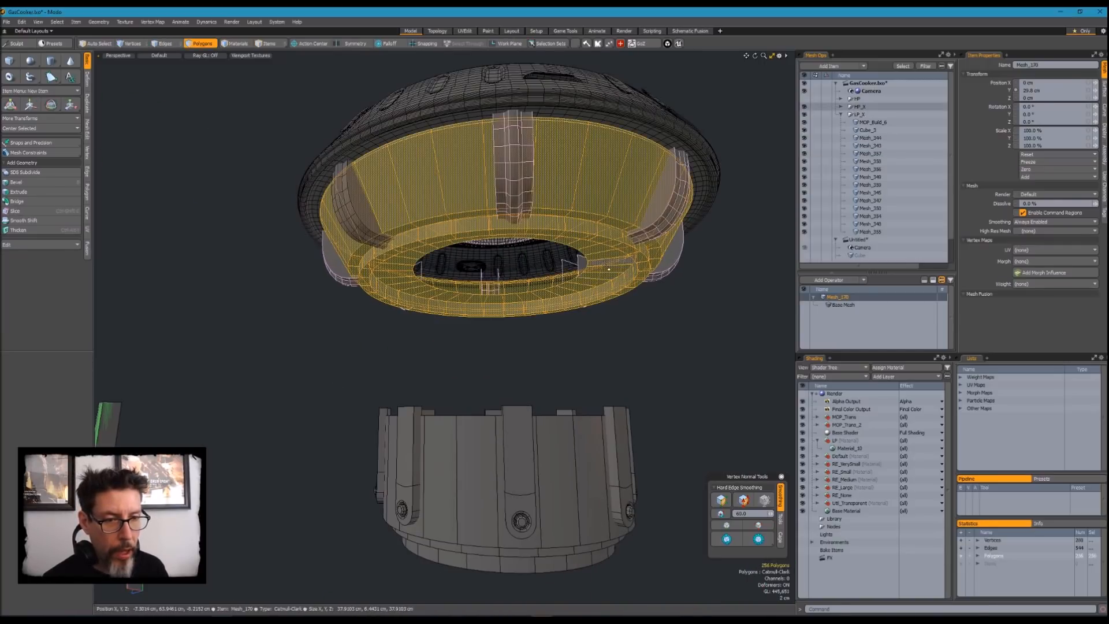
click(805, 99)
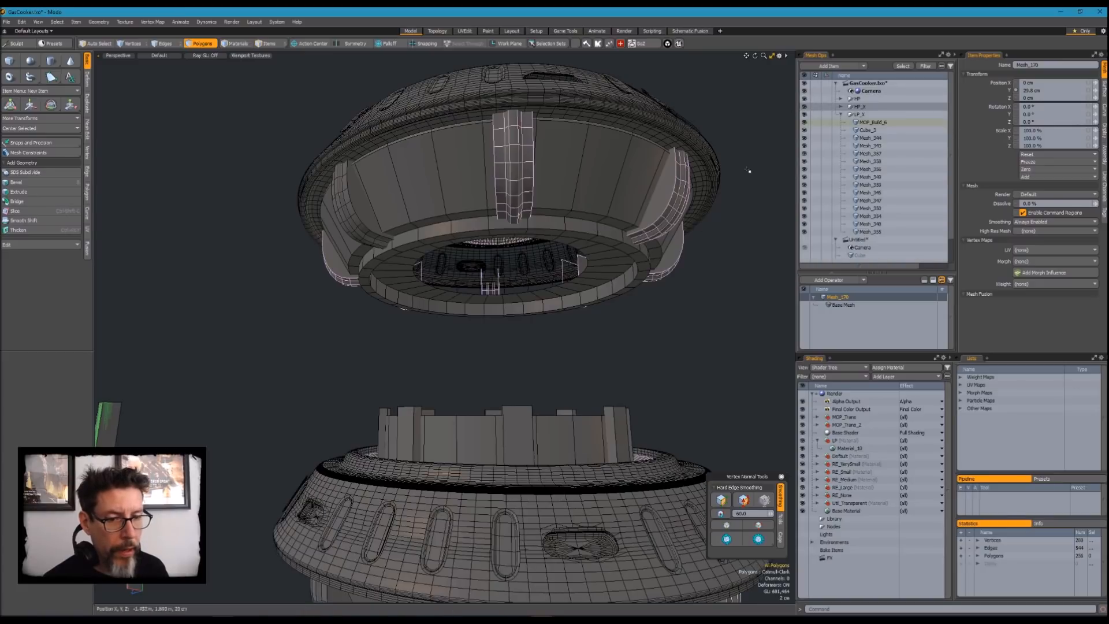
click(861, 98)
key(shift+a)
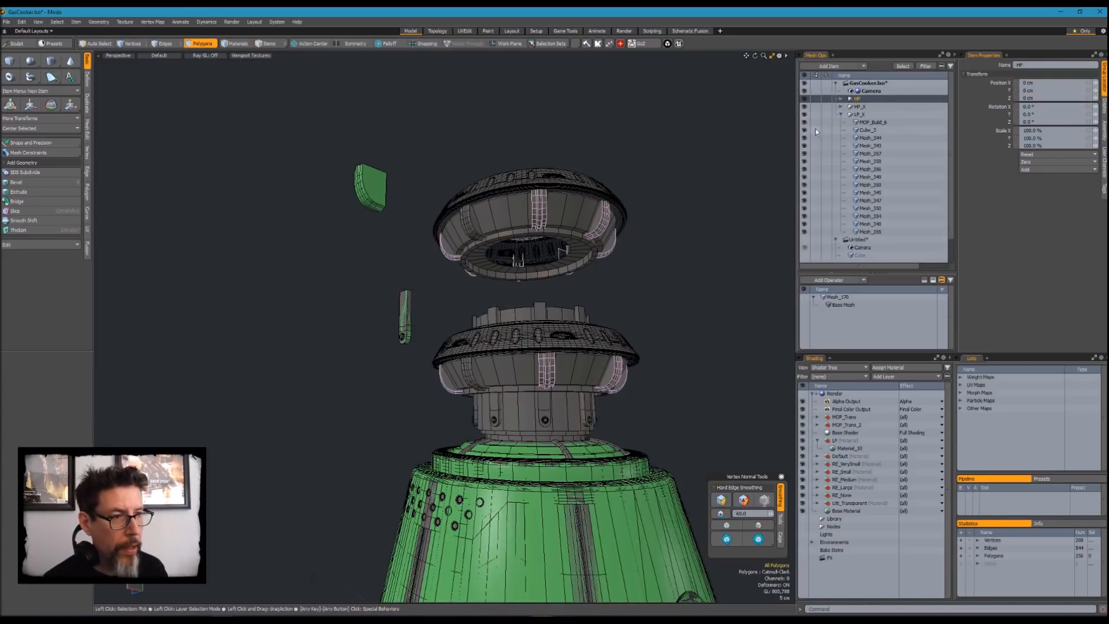
drag(803, 107, 805, 114)
scroll(660, 246, up, 10)
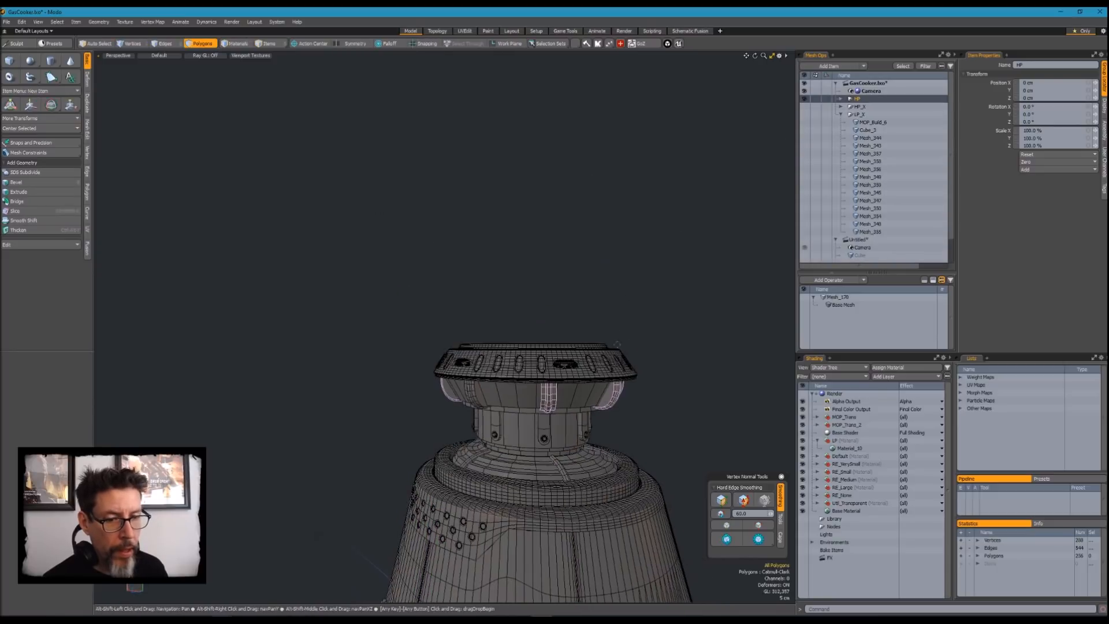
alt+drag(607, 266, 391, 273)
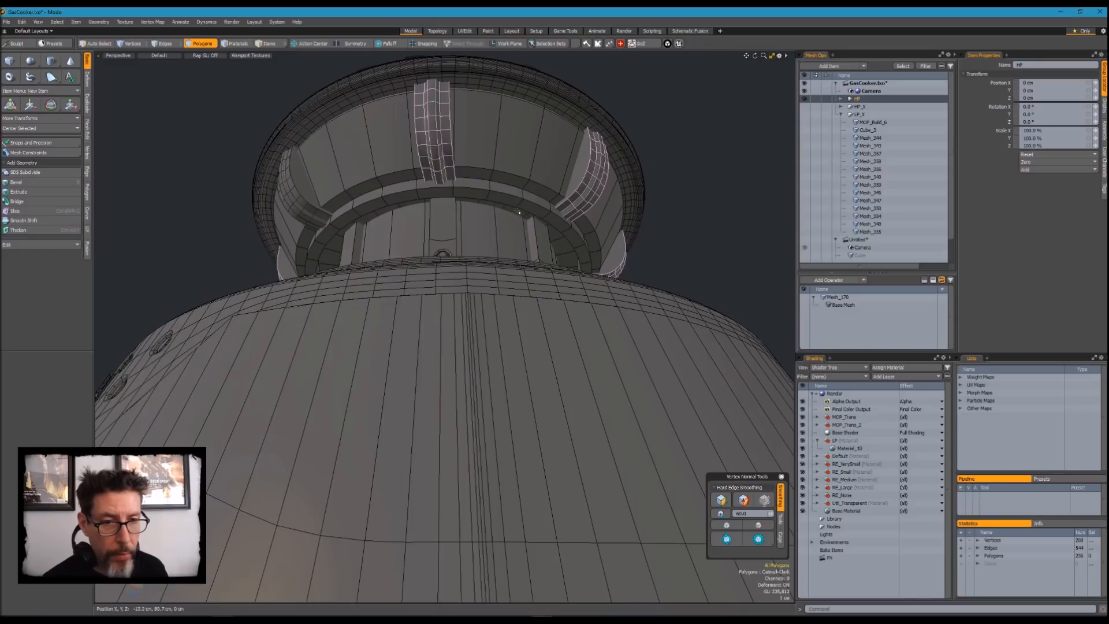
alt+drag(583, 193, 568, 309)
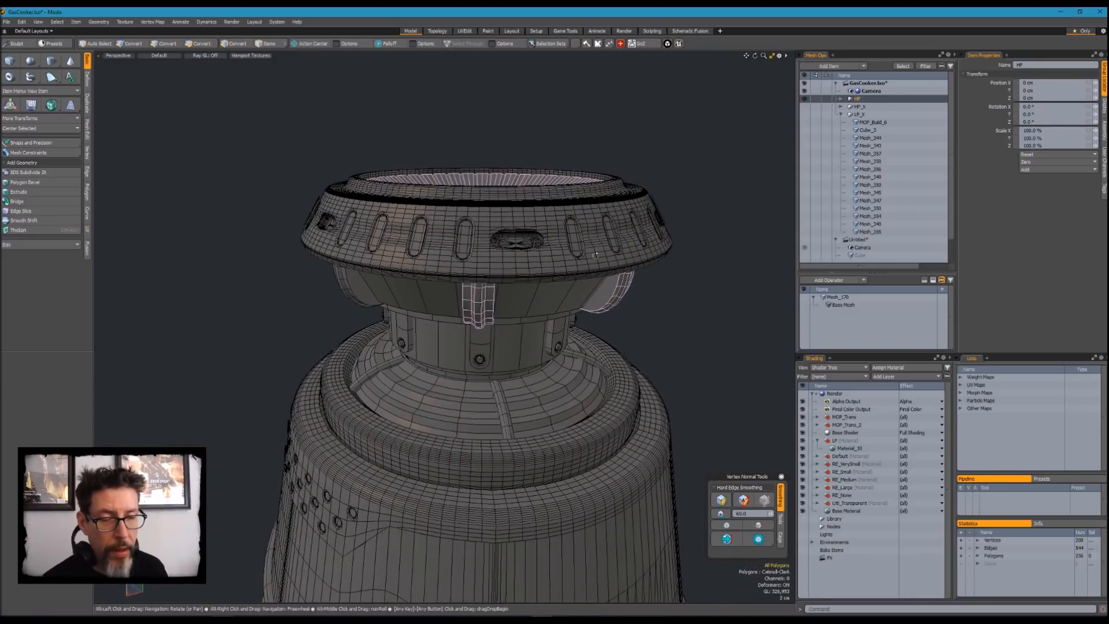
alt+drag(594, 249, 589, 306)
Hide the HP group and redisplay the exploded LP_X and HP_X groups
click(804, 99)
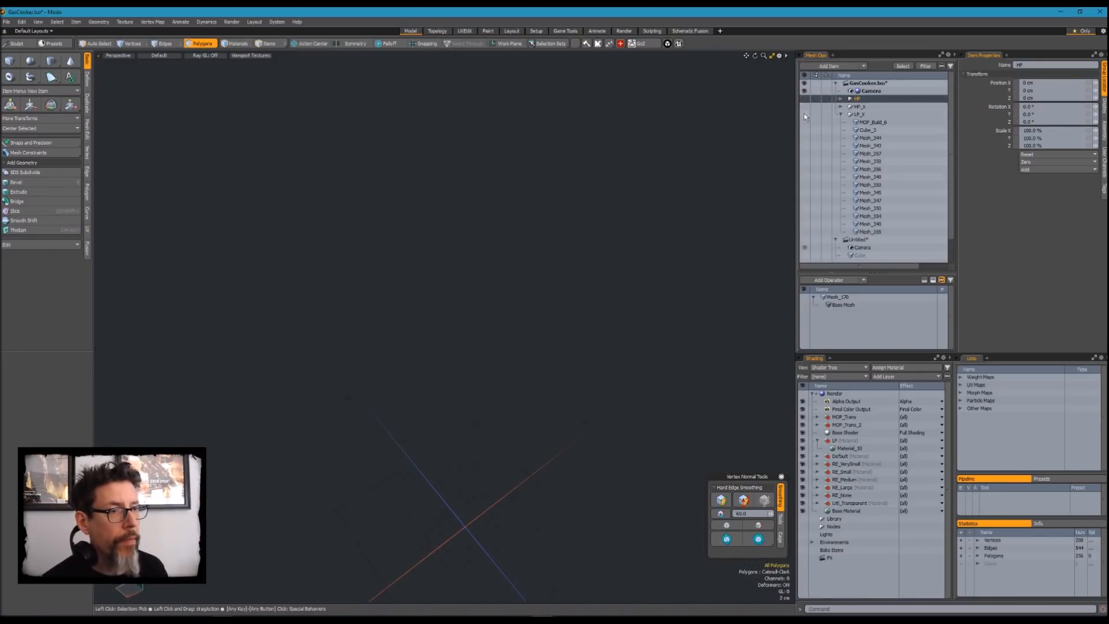
click(804, 115)
alt+drag(551, 288, 540, 238)
scroll(539, 238, down, 3)
alt+shift+drag(520, 306, 528, 353)
scroll(508, 433, up, 3)
scroll(555, 312, up, 3)
Select the polygon loops of the high-poly bowl beneath the upper ring
double_click(568, 311)
mouse_move(568, 311)
mouse_down()
mouse_move(581, 345)
mouse_move(605, 295)
mouse_move(660, 268)
mouse_move(677, 237)
mouse_move(651, 270)
mouse_up()
key(l)
key(l)
key(l)
scroll(683, 241, down, 2)
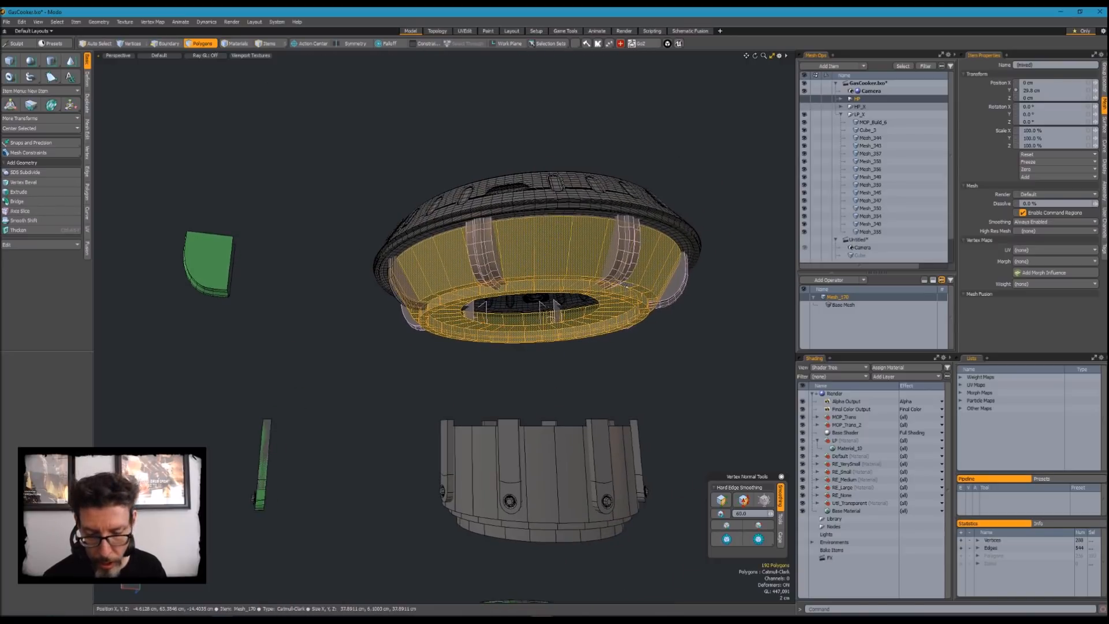
Hide the HP_X group and select the low-poly bowl beneath the upper ring
alt+drag(525, 296, 534, 308)
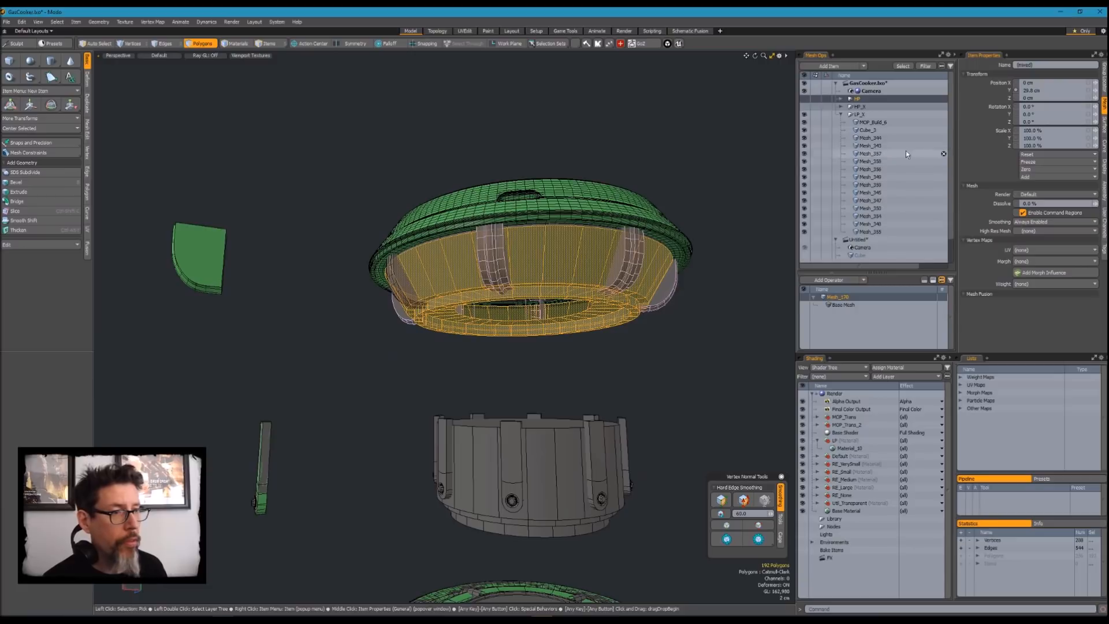
click(866, 131)
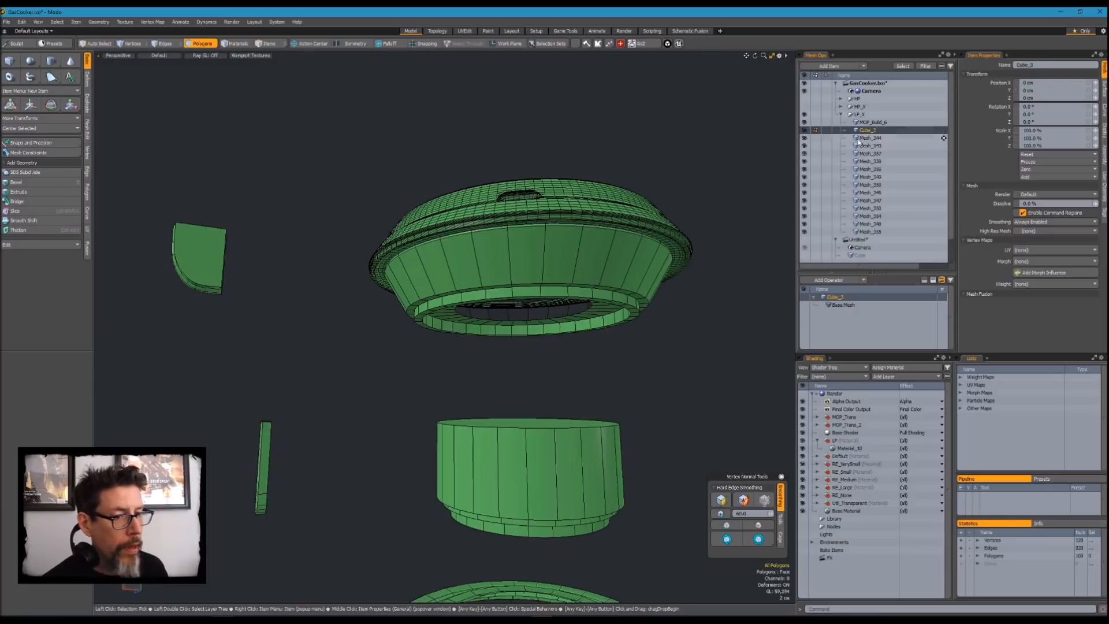
alt+drag(555, 321, 560, 266)
click(560, 264)
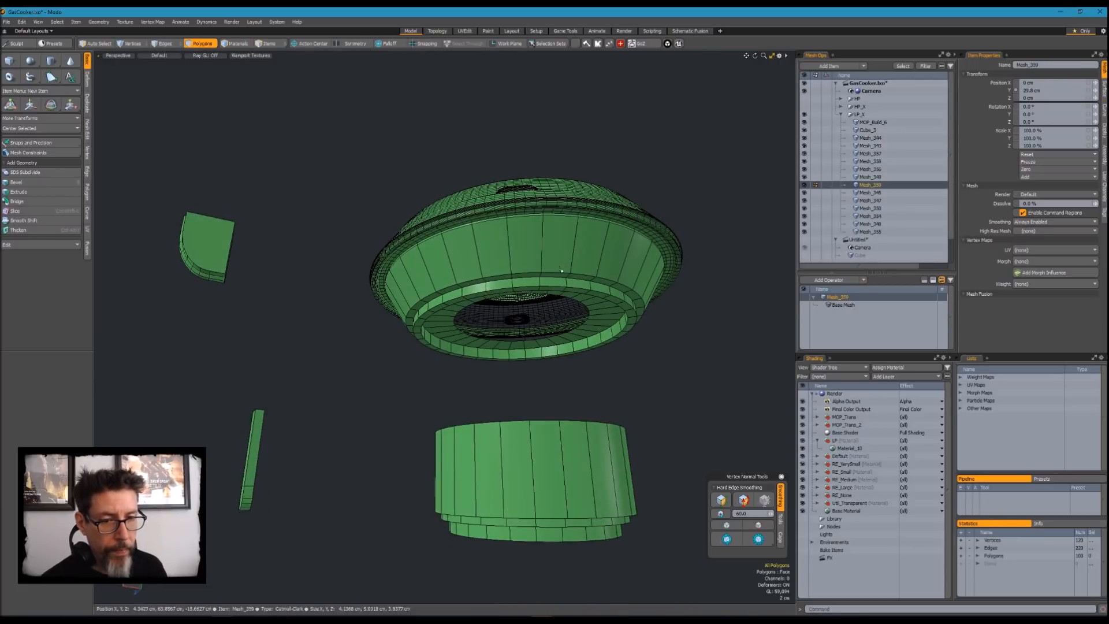
double_click(560, 264)
Isolate the low-poly bowl and delete the polygon loops around its upper rim
alt+drag(565, 306, 641, 369)
key(shift+h)
scroll(652, 300, up, 3)
alt+drag(656, 294, 668, 268)
key(3)
click(616, 268)
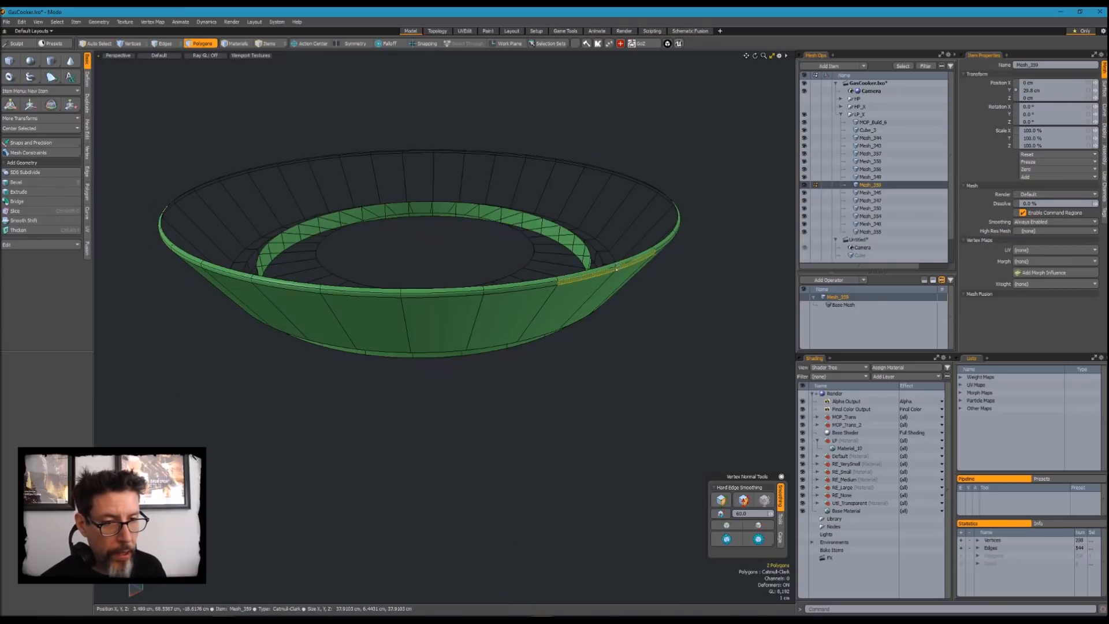
key(l)
key(Delete)
Turn off the low-poly bowl's Catmull-Clark subdivision and display the HP_X group
alt+drag(584, 341, 601, 312)
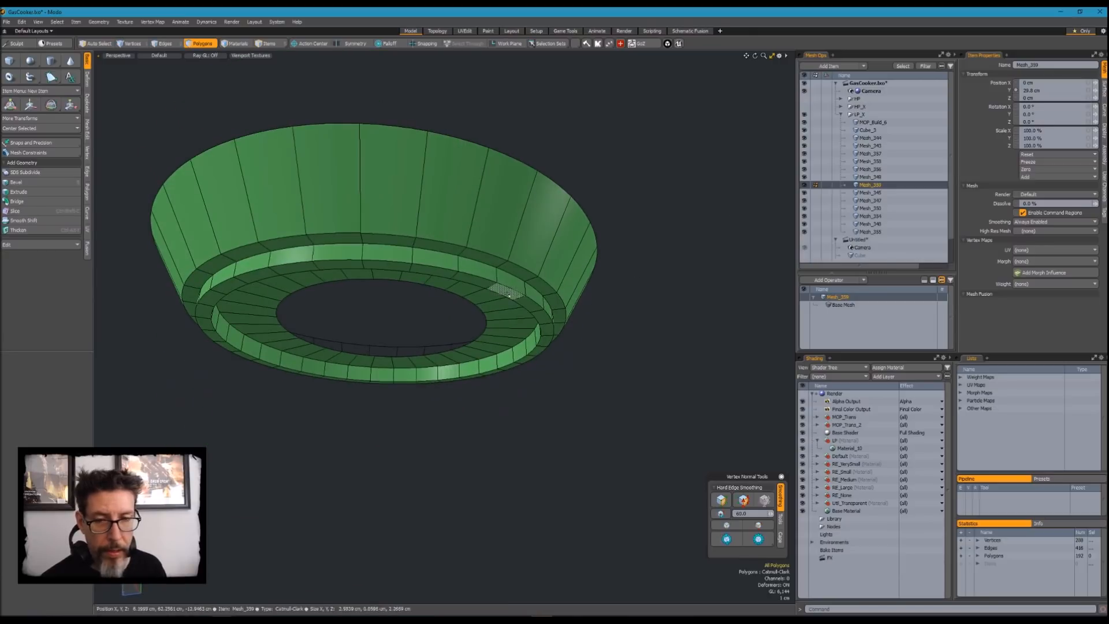
key(shift+Tab)
key(slash)
alt+drag(484, 311, 495, 289)
click(805, 106)
Try scaling the low-poly bowl to 97.5% horizontally
key(r)
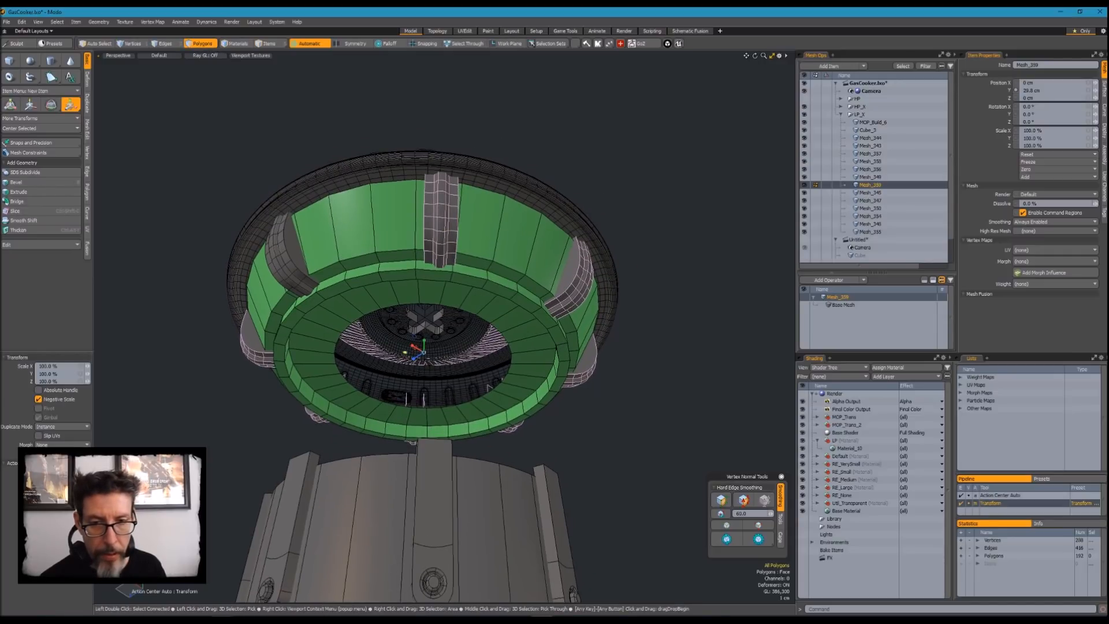
drag(405, 352, 416, 352)
key(shift+h)
key(u)
key(ctrl+z)
key(ctrl+z)
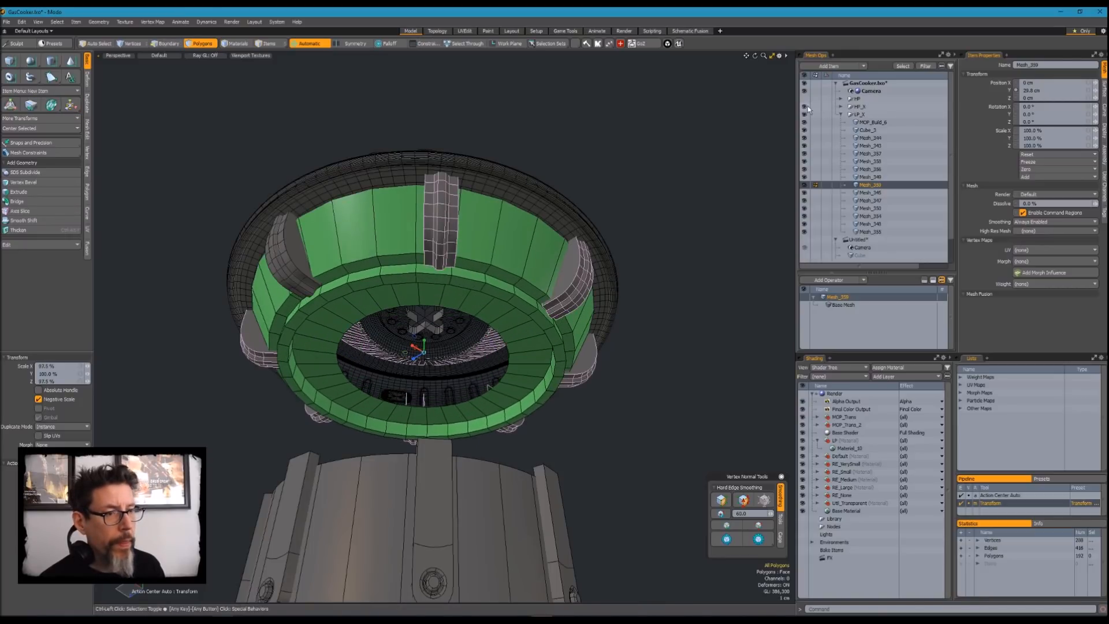
Expand the HP_X group and display its hidden high-poly bowl mesh for comparison
click(841, 108)
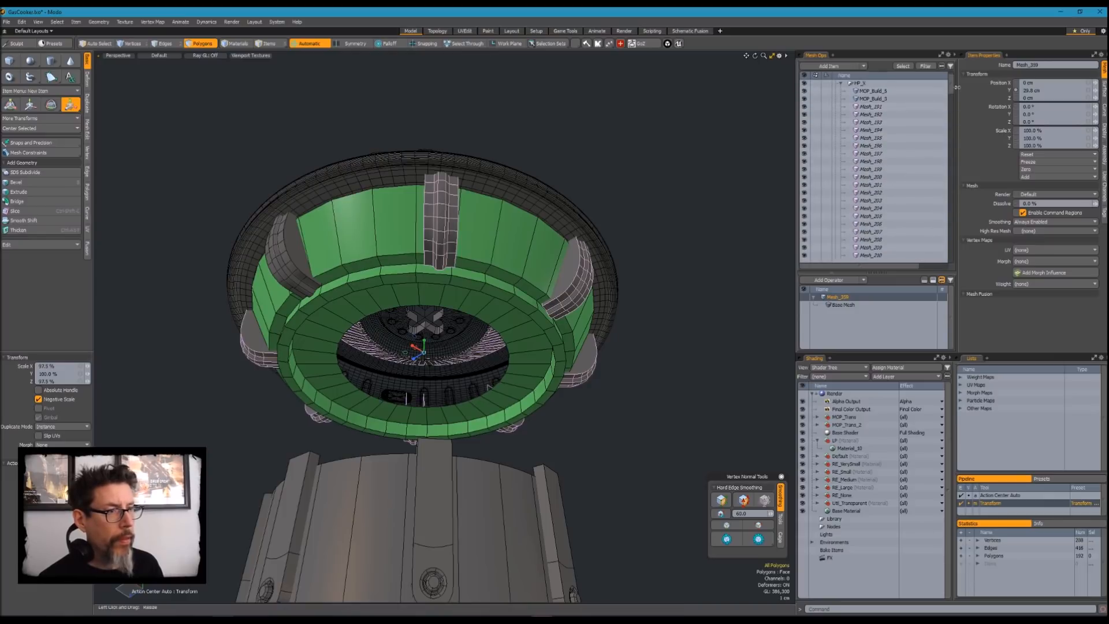
scroll(949, 237, down, 3)
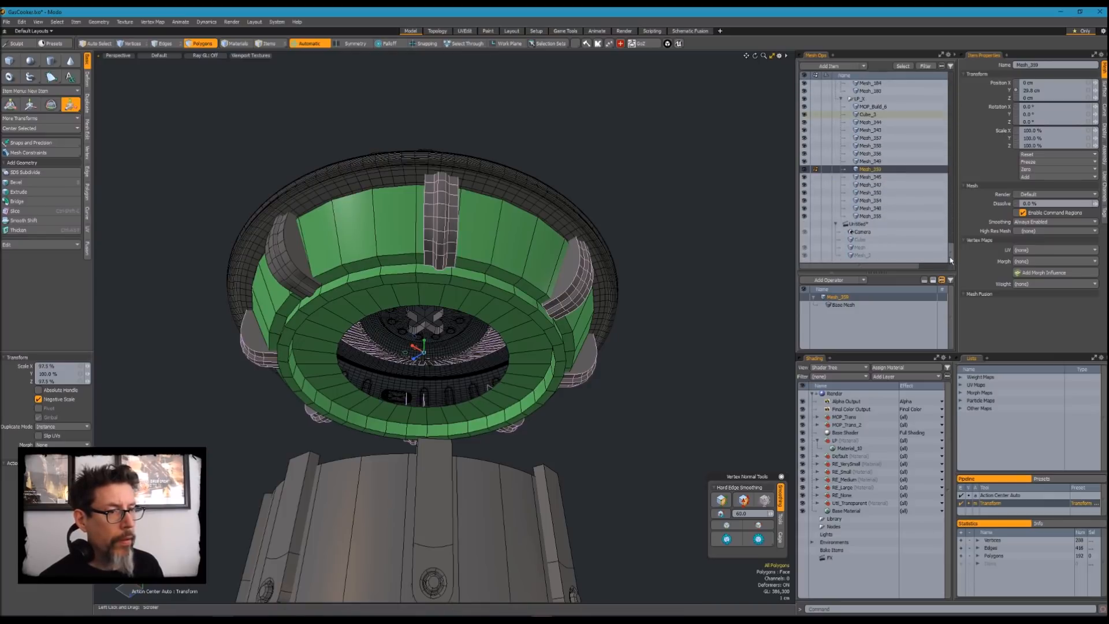
click(805, 146)
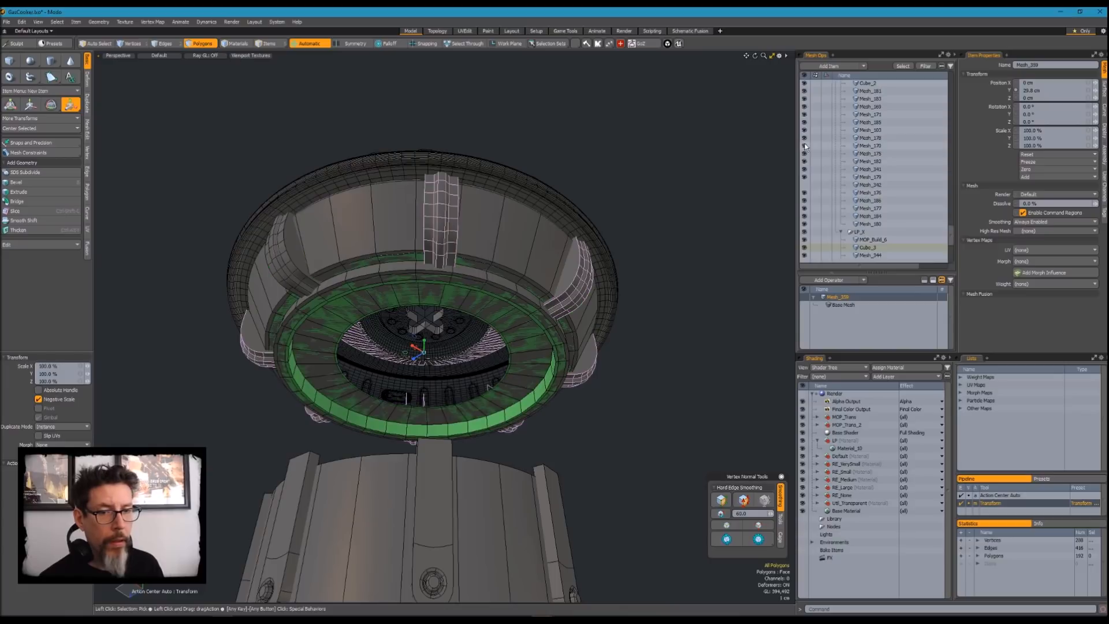
alt+drag(488, 217, 509, 261)
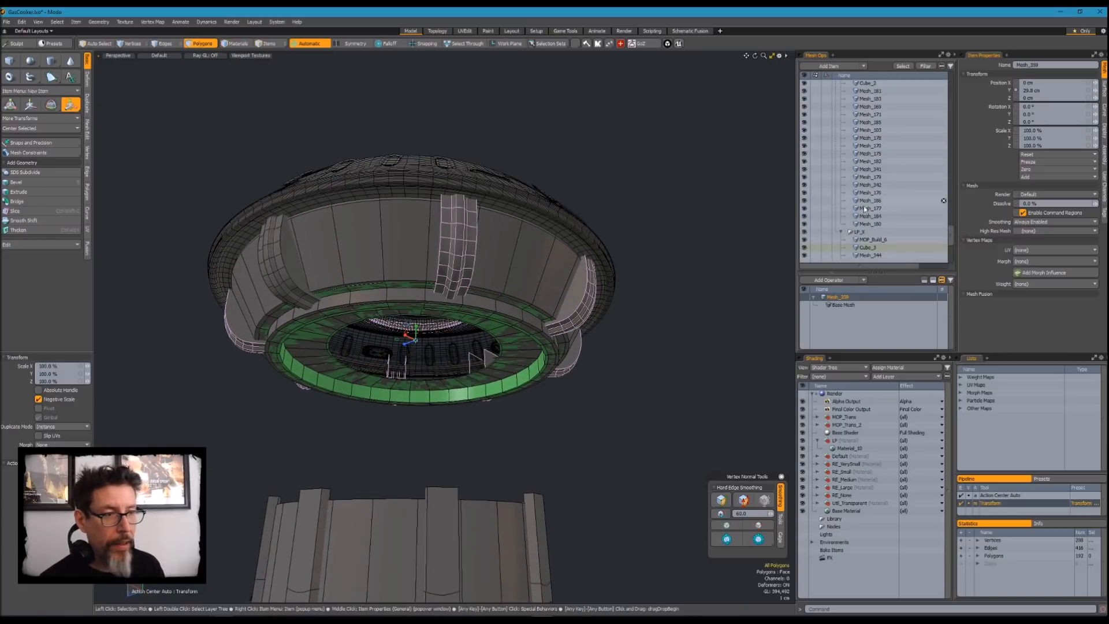
drag(952, 234, 952, 252)
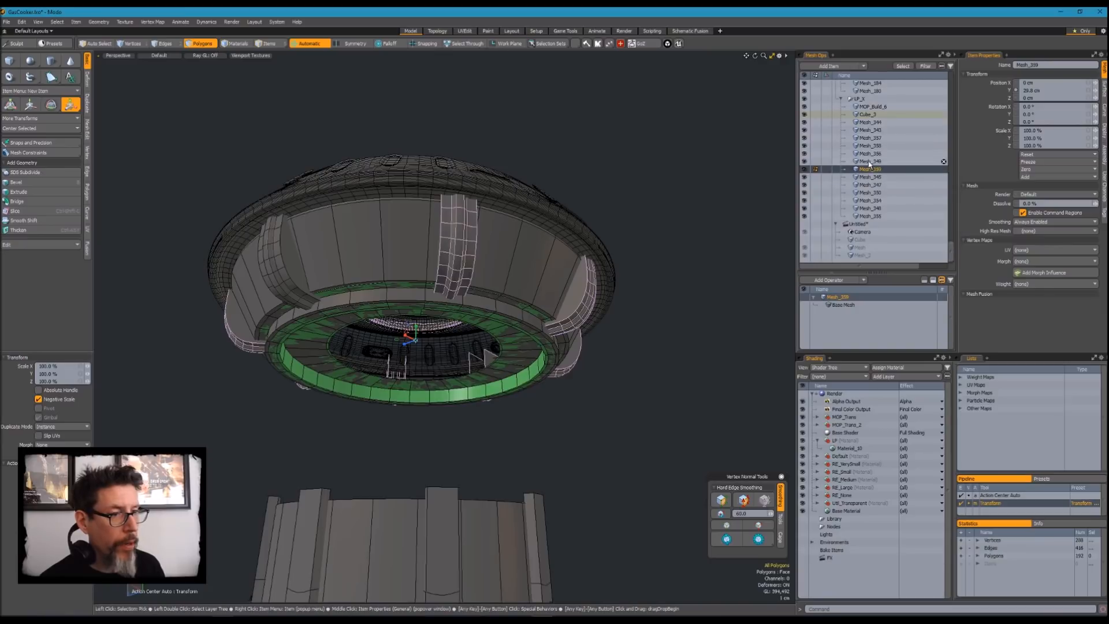
Scale the low-poly bowl outward horizontally so that it fits around the high-poly bowl
alt+drag(443, 320, 446, 306)
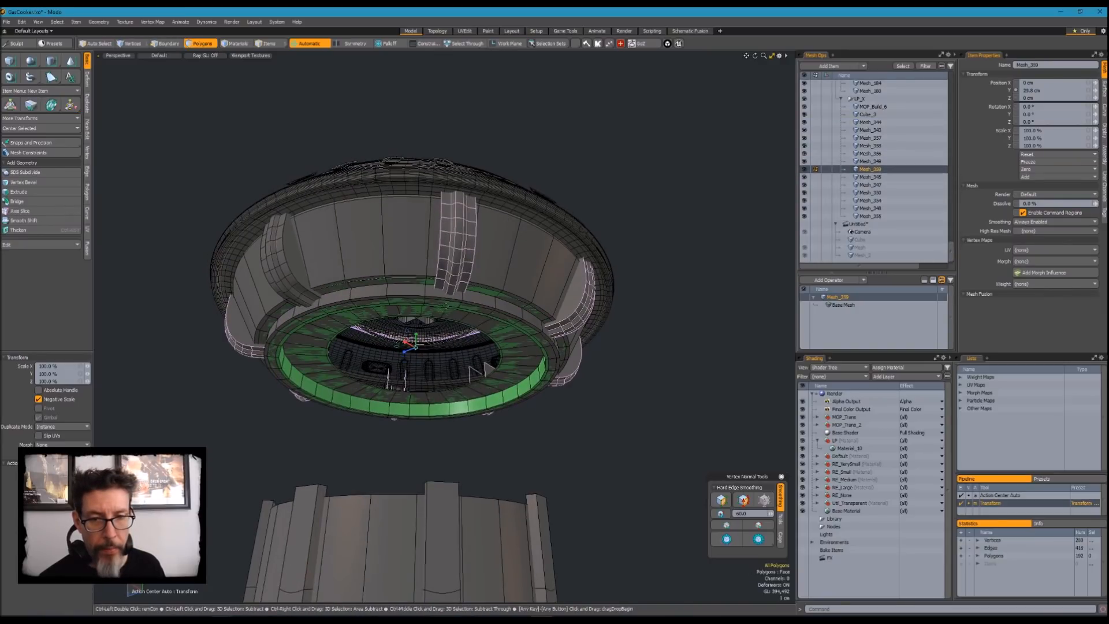
drag(397, 347, 511, 352)
key(slash)
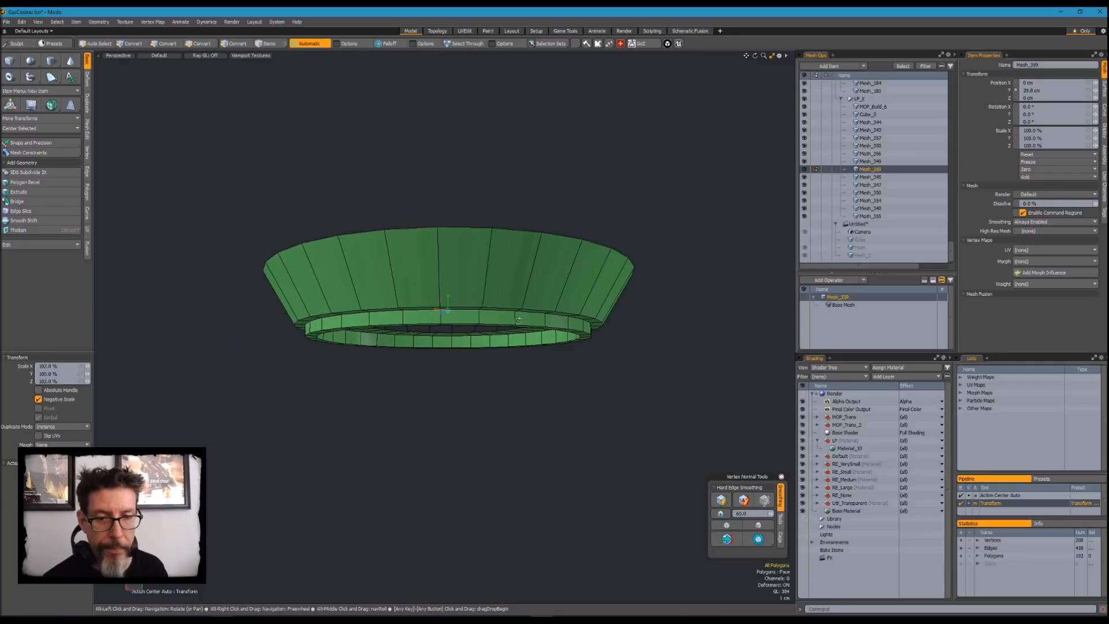
key(slash)
key(slash)
Select the low-poly bowl's upper boundary edge loop and extend it upward with Edge Extend
key(2)
double_click(465, 227)
alt+drag(465, 228, 526, 268)
key(slash)
key(shift+x)
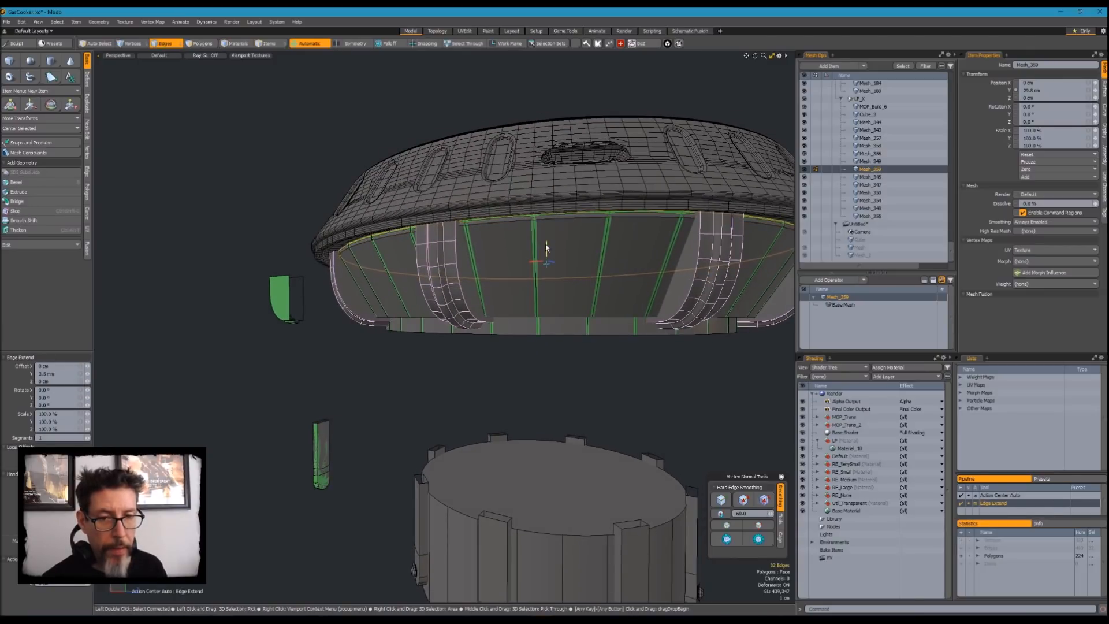
Try extending the bowl's upper edge loop a second time and scaling the new loop
key(space)
key(shift+x)
key(space)
key(r)
mouse_move(556, 295)
alt+mouse_down()
mouse_move(540, 276)
mouse_move(563, 274)
alt+mouse_up()
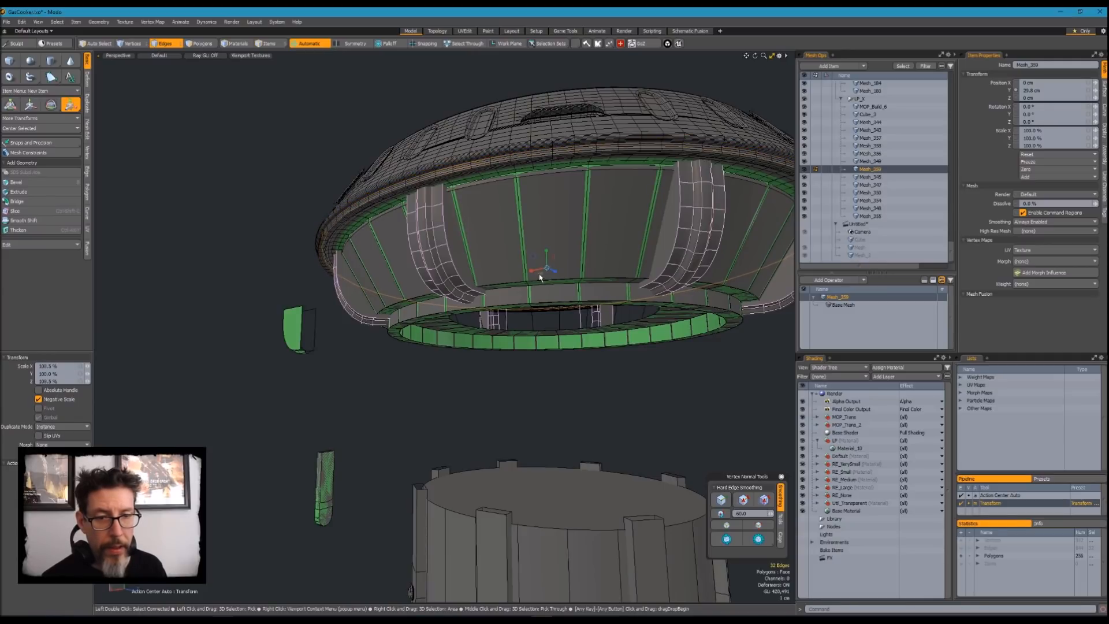
Remove the second extended band from the low-poly bowl's upper rim
alt+drag(527, 228, 504, 194)
key(shift+h)
key(space)
key(3)
key(l)
key(u)
key(2)
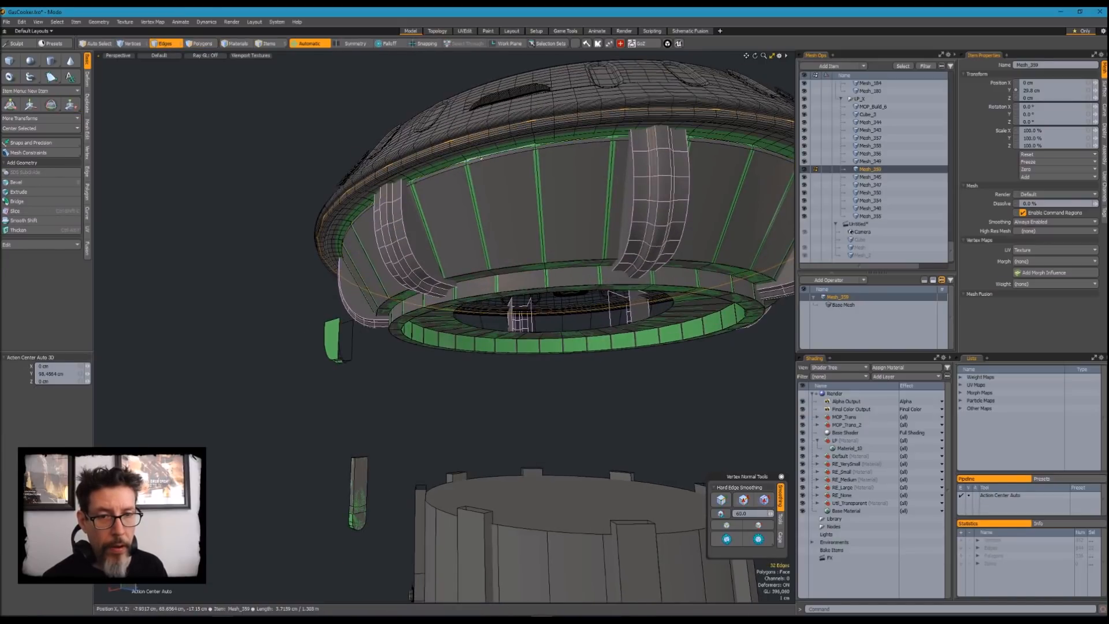
key(shift+h)
key(BackSpace)
key(ctrl+z)
key(Delete)
Adjust the height of the bowl's upper edge loop, extend it outward beneath the ring and scale it to 101% horizontally
key(u)
mouse_move(484, 203)
alt+mouse_down()
mouse_move(494, 172)
mouse_move(468, 206)
alt+mouse_up()
key(3)
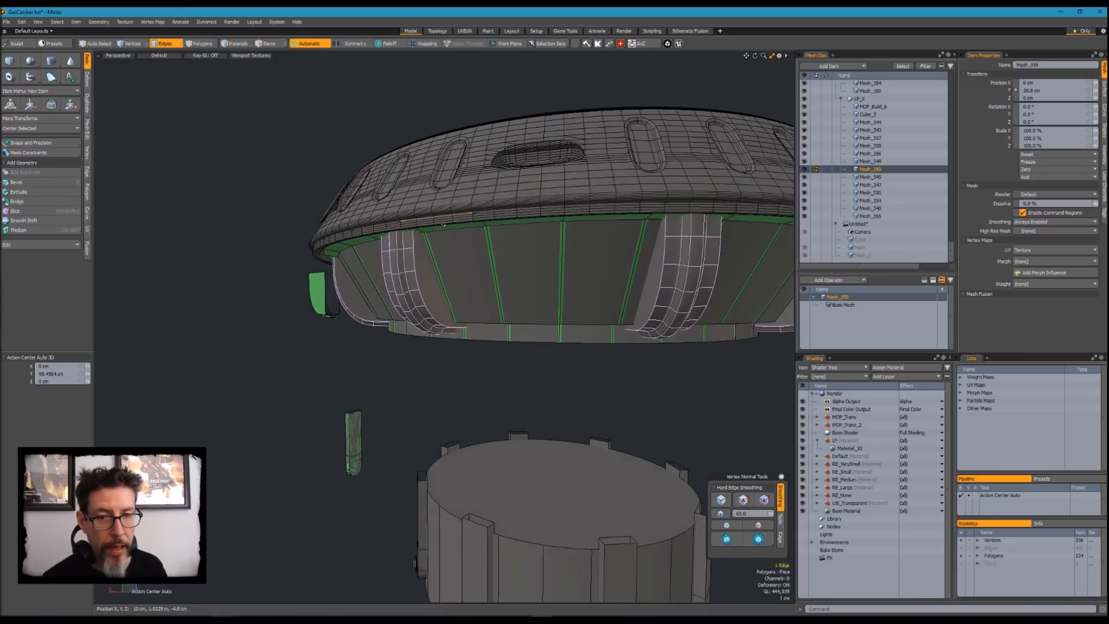
alt+drag(462, 258, 461, 259)
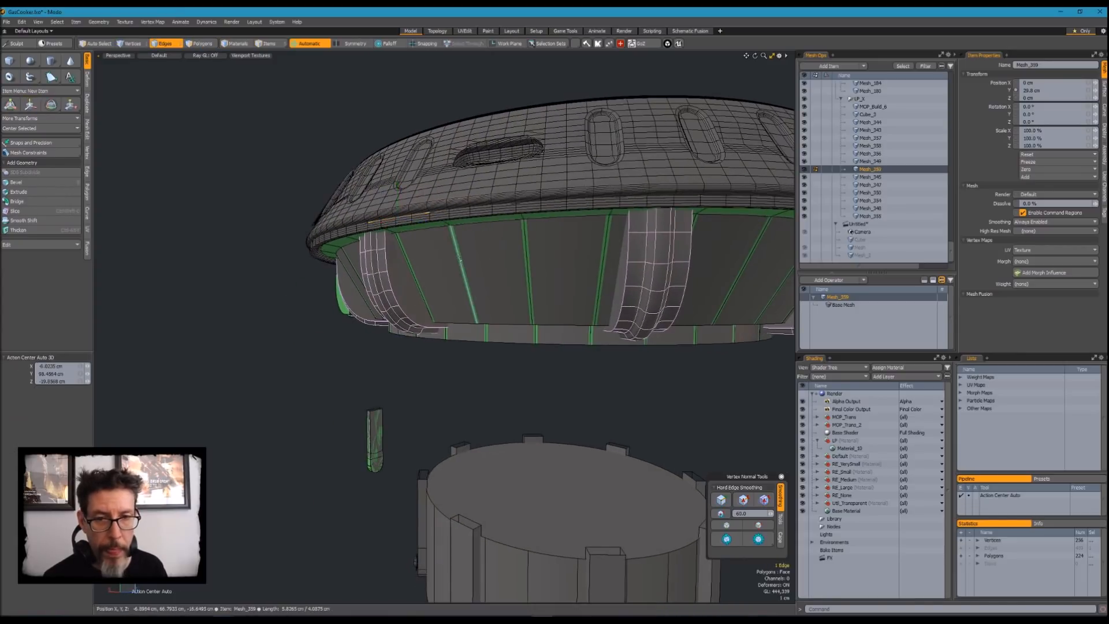
key(w)
drag(560, 239, 540, 277)
scroll(563, 239, down, 2)
key(z)
key(y)
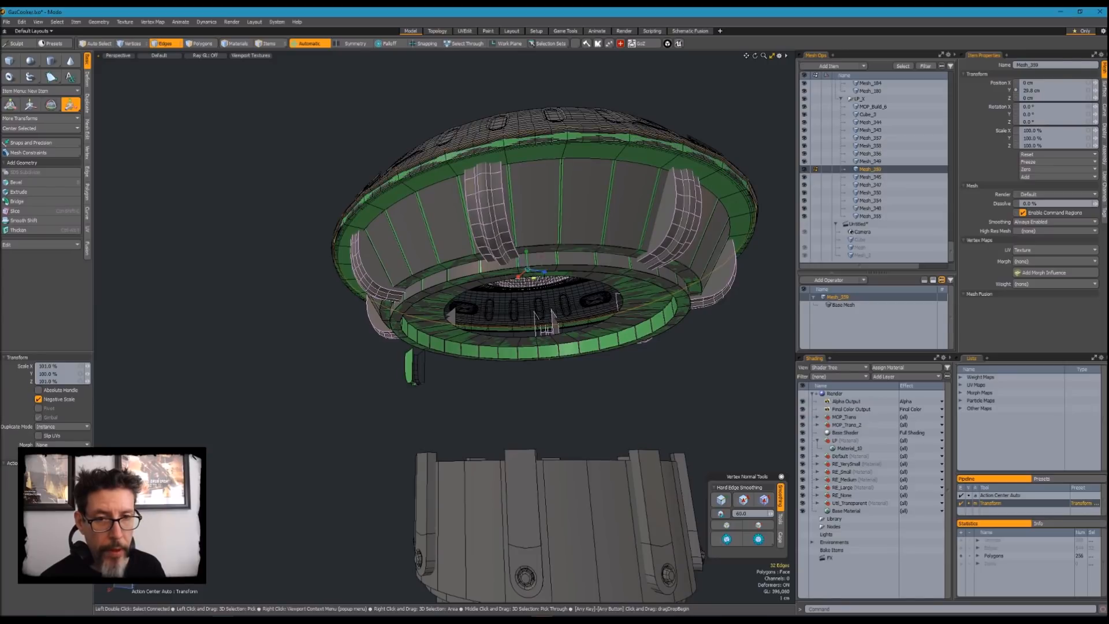
Raise the polygon capping the low-poly upper bowl and bevel it inward along the high-poly ring's profile
drag(535, 281, 535, 281)
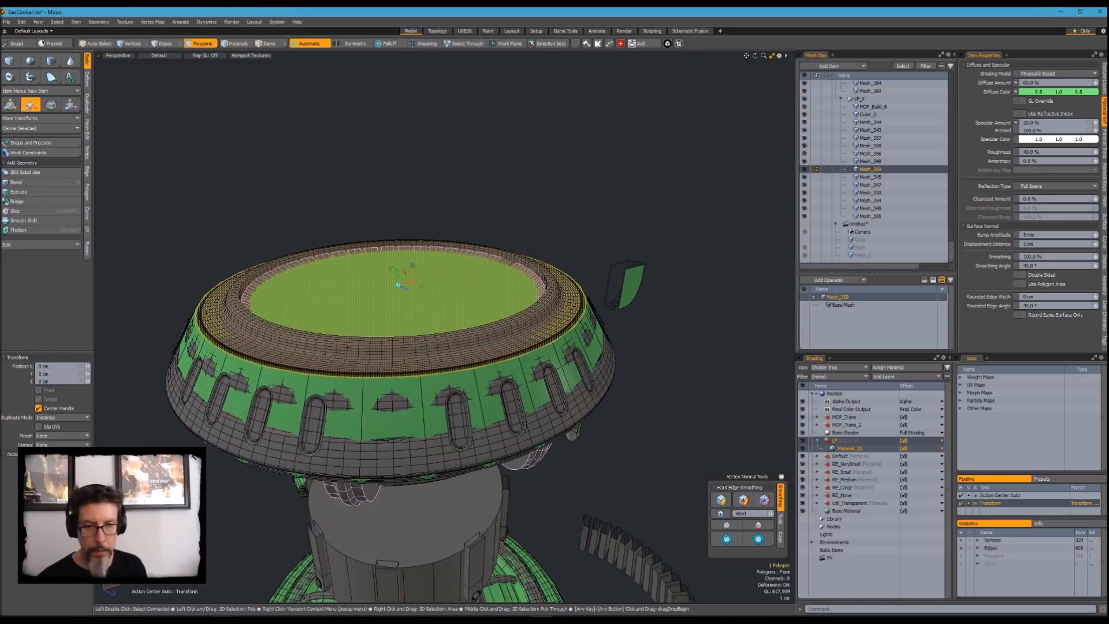
mouse_move(398, 269)
mouse_down()
mouse_move(430, 276)
mouse_move(397, 254)
mouse_up()
key(b)
click(399, 274)
shift+click(405, 271)
drag(415, 271, 402, 335)
Bevel the bowl's cap polygon further inward to shape the recessed dish and central disc, undoing the last change
shift+click(377, 272)
shift+click(352, 274)
drag(415, 314, 387, 307)
scroll(482, 313, up, 2)
shift+click(412, 312)
key(q)
key(ctrl+z)
Select the surplus edge loop in the bowl's dish and remove it
scroll(388, 312, up, 4)
key(2)
mouse_move(462, 370)
alt+mouse_down()
mouse_move(434, 378)
mouse_move(427, 433)
mouse_move(404, 376)
alt+mouse_up()
double_click(428, 377)
key(BackSpace)
Adjust the polygon at the centre of the dish to follow the raised inner ring of the high-poly mesh
scroll(436, 385, down, 4)
key(3)
click(340, 306)
key(alt+BackSpace)
drag(317, 306, 312, 308)
click(383, 304)
key(Escape)
scroll(433, 399, down, 4)
alt+drag(433, 382, 445, 352)
scroll(486, 429, up, 4)
Resize the dish geometry and scale its outer rim edge loop to about 99% horizontally to fit the high-poly ring
key(2)
key(3)
drag(496, 436, 535, 422)
key(r)
drag(364, 245, 361, 238)
key(2)
double_click(510, 409)
key(r)
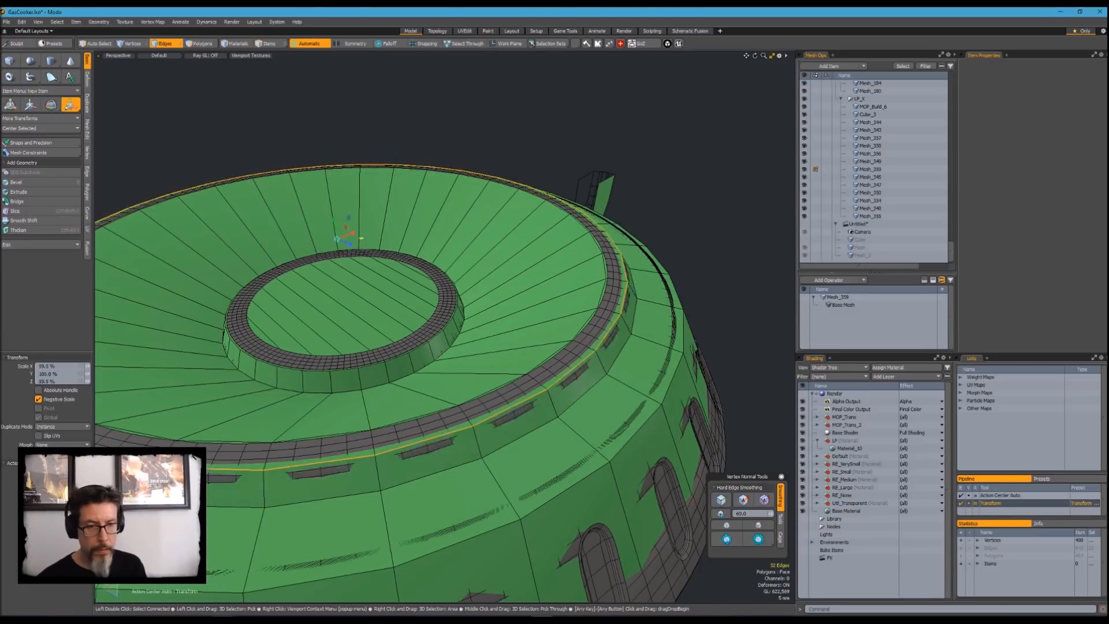
key(q)
Add an edge loop around the dish's sloped inner wall with Loop Slice
alt+drag(439, 346, 462, 375)
key(3)
scroll(497, 301, up, 4)
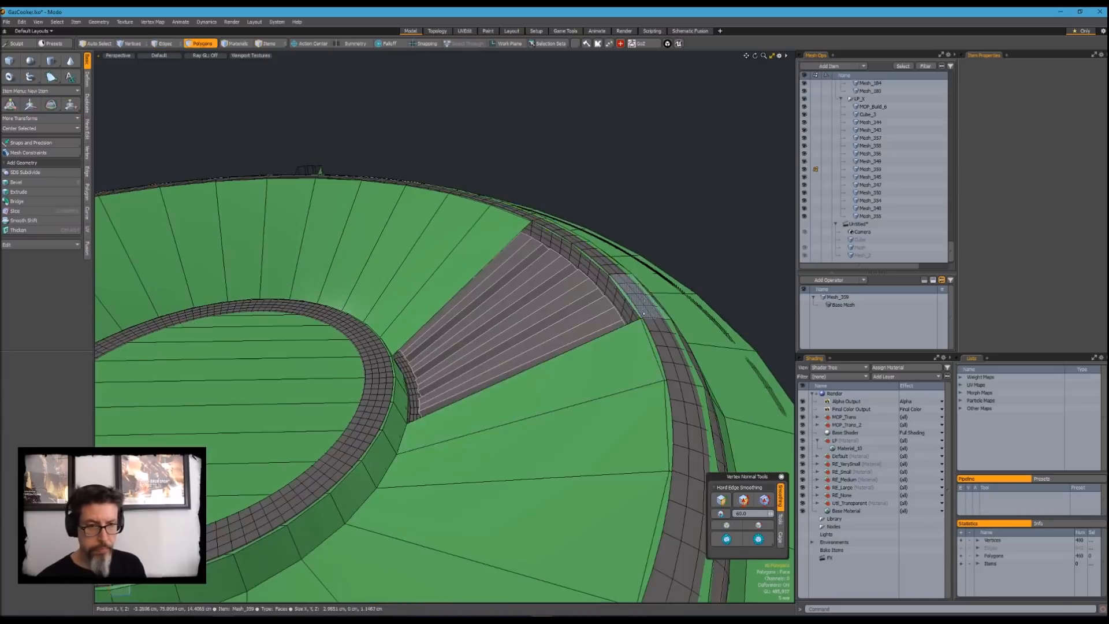
alt+drag(497, 300, 532, 346)
key(alt+c)
click(586, 272)
Push the new edge loop in the dish by -5 mm and scale it to 100.3% horizontally
key(q)
key(2)
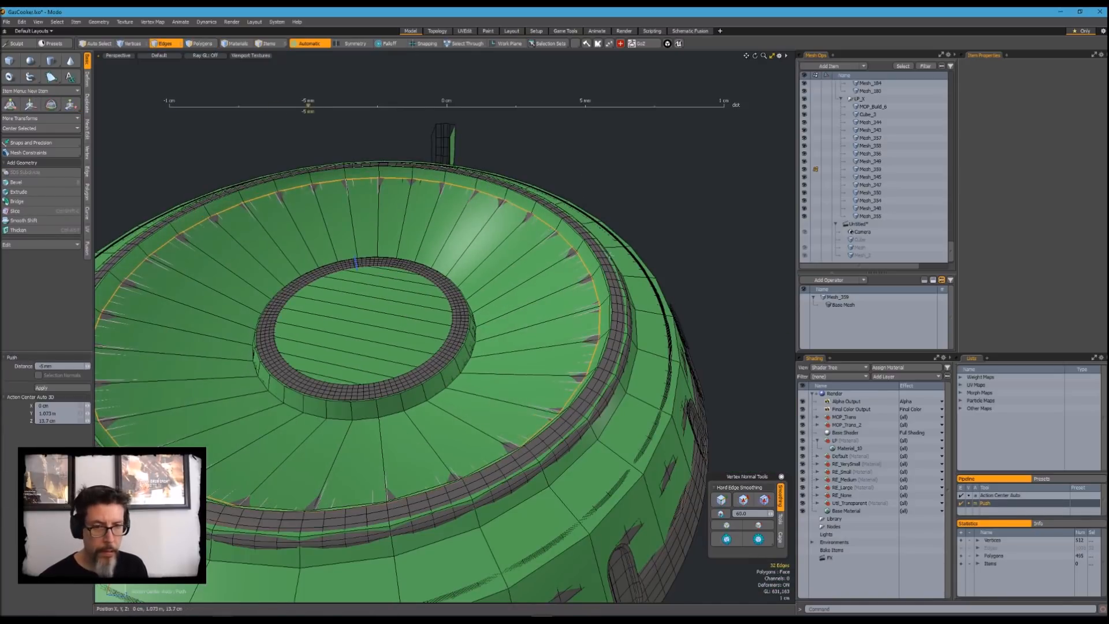
key(r)
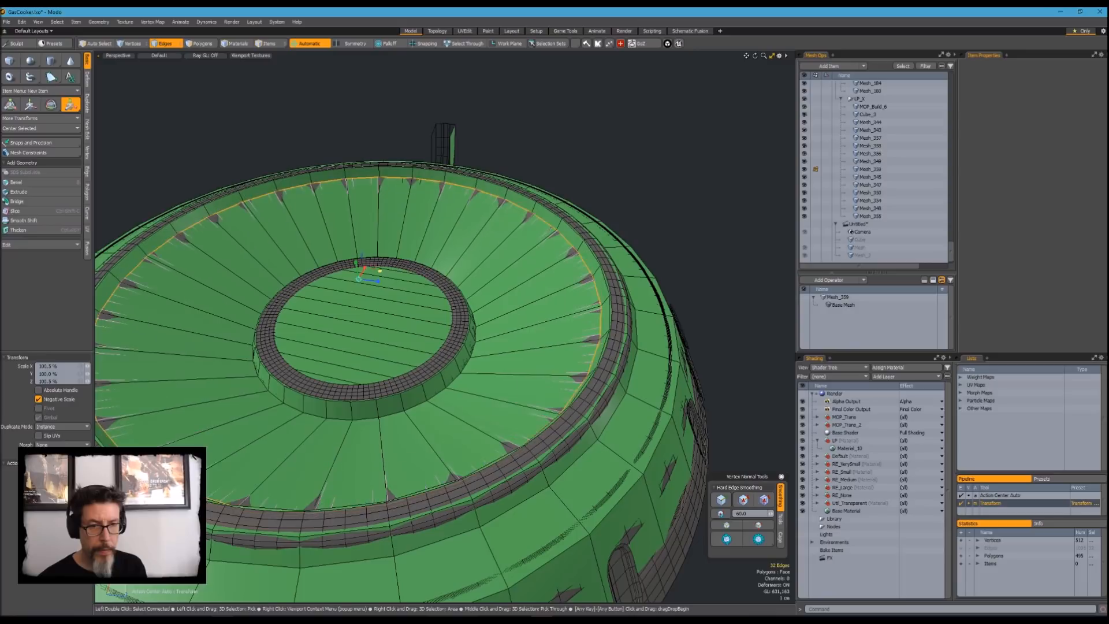
key(q)
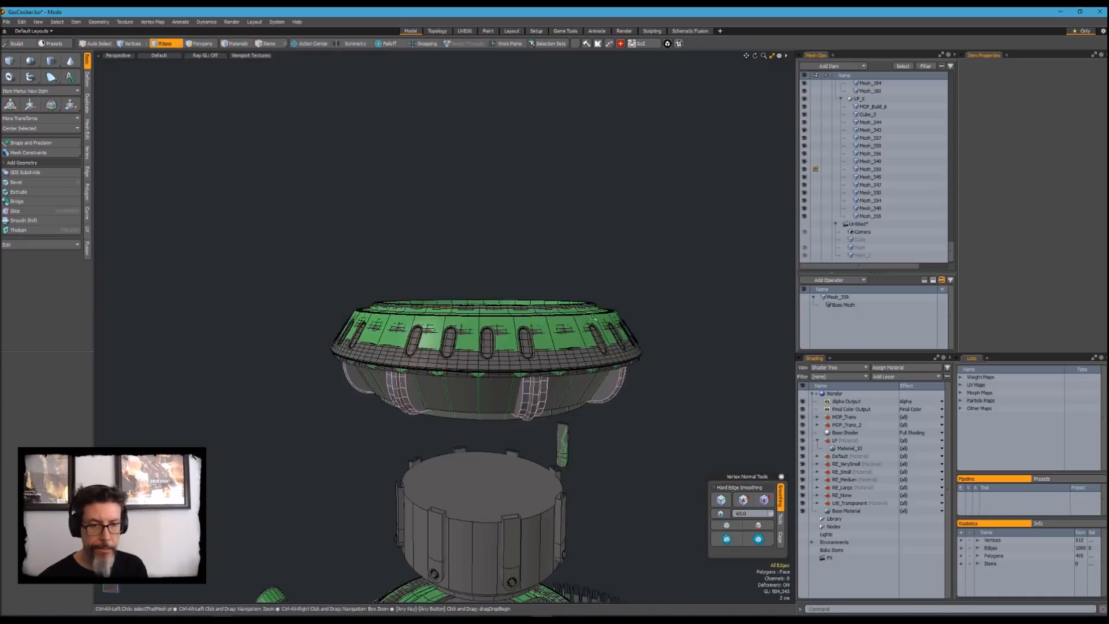
Select the low-poly cylindrical collar below the bowl and scale it to 99.5% in X and Z
alt+shift+drag(509, 508, 475, 342)
alt+drag(663, 275, 497, 301)
ctrl+alt+click(469, 313)
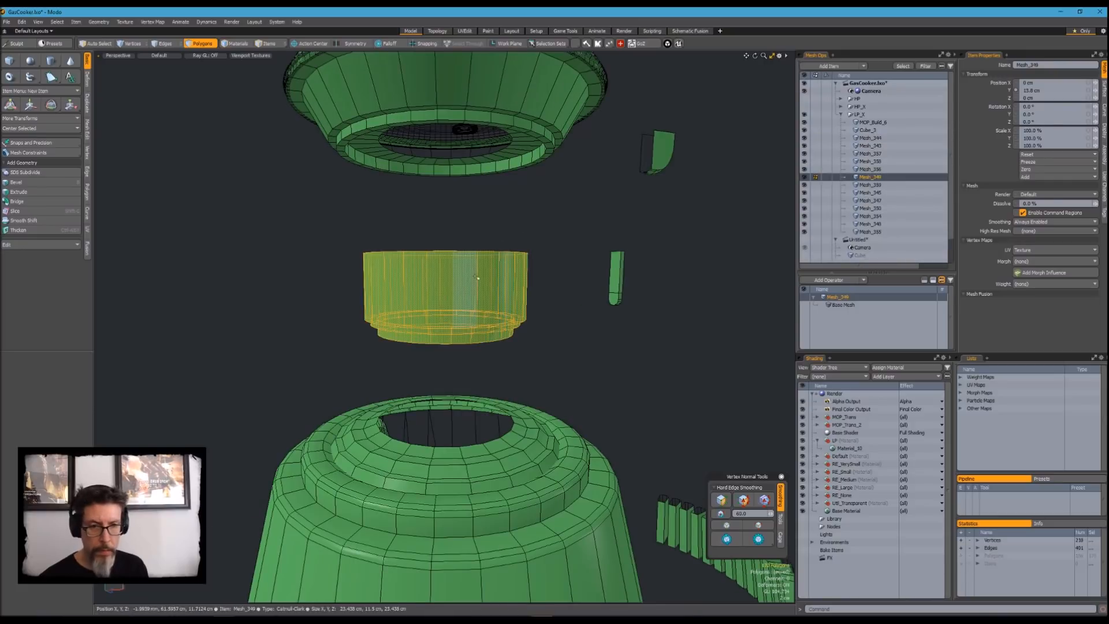
alt+drag(462, 294, 491, 347)
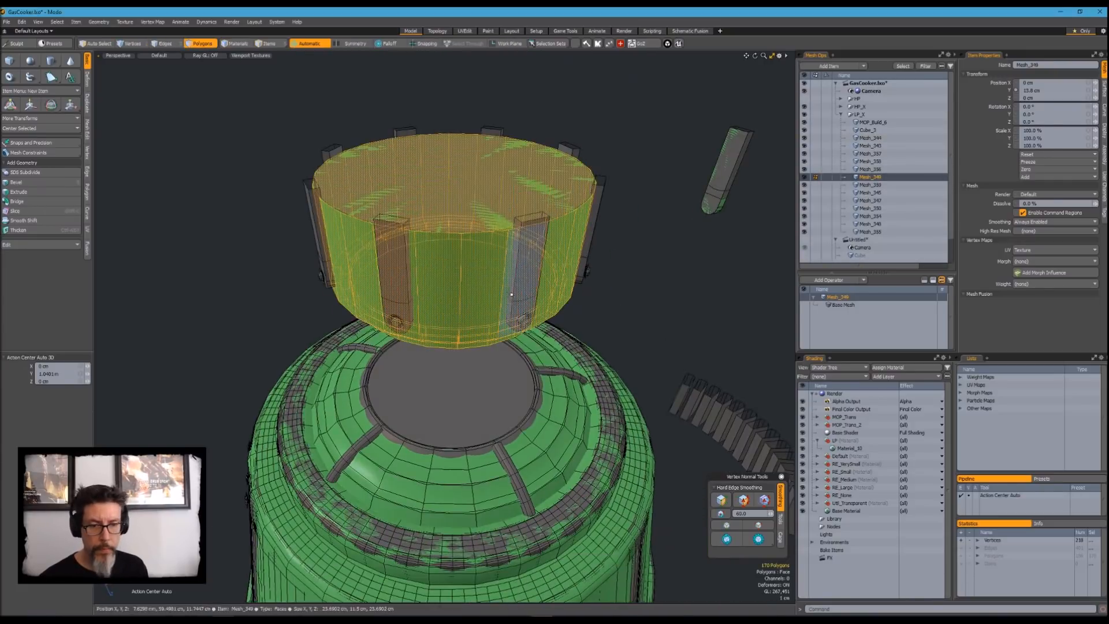
alt+drag(502, 233, 466, 254)
key(r)
click(60, 366)
text(99)
text(.5)
key(Return)
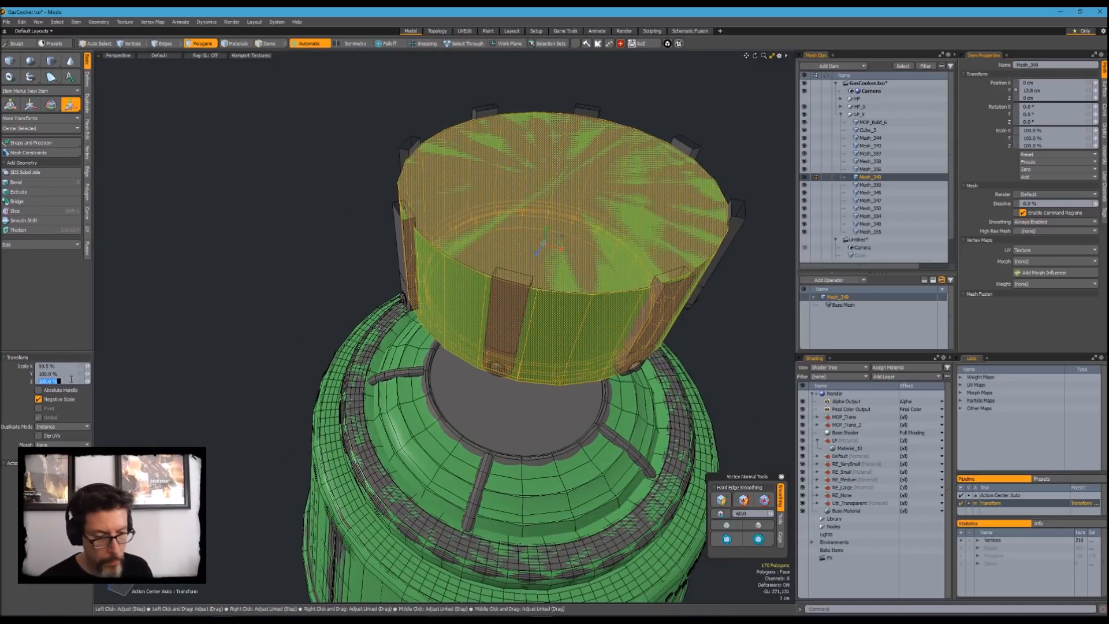
text(99.5)
key(Return)
key(space)
key(Escape)
Select the loose clip piece beside the collar and isolate it to examine its low-poly shape
alt+drag(531, 335, 592, 334)
key(3)
key(shift+h)
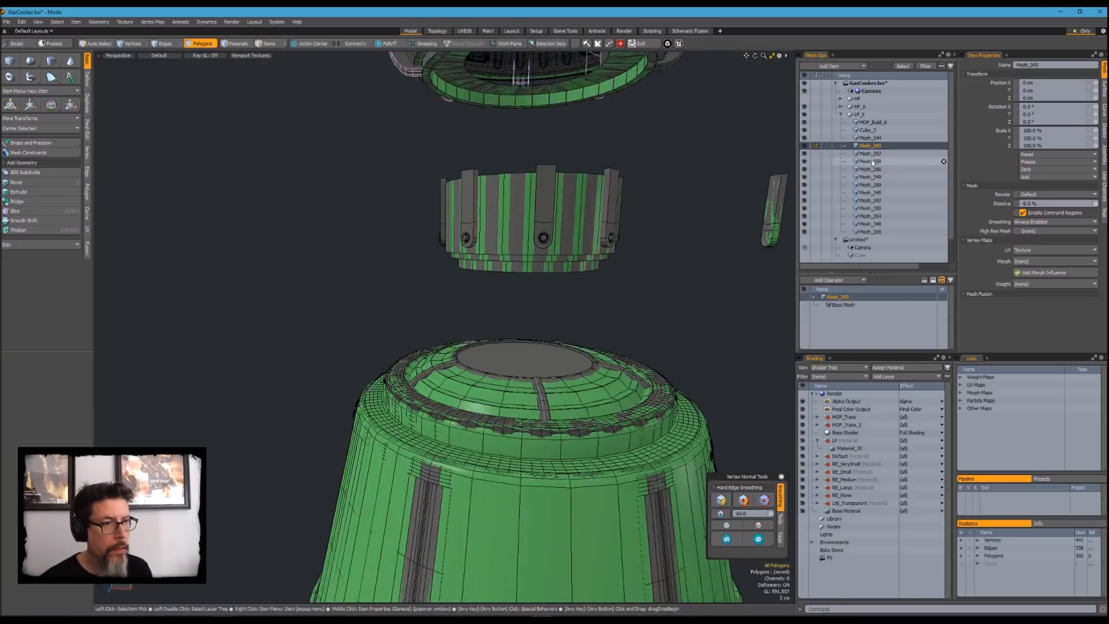
click(872, 163)
alt+drag(636, 312, 370, 294)
double_click(327, 275)
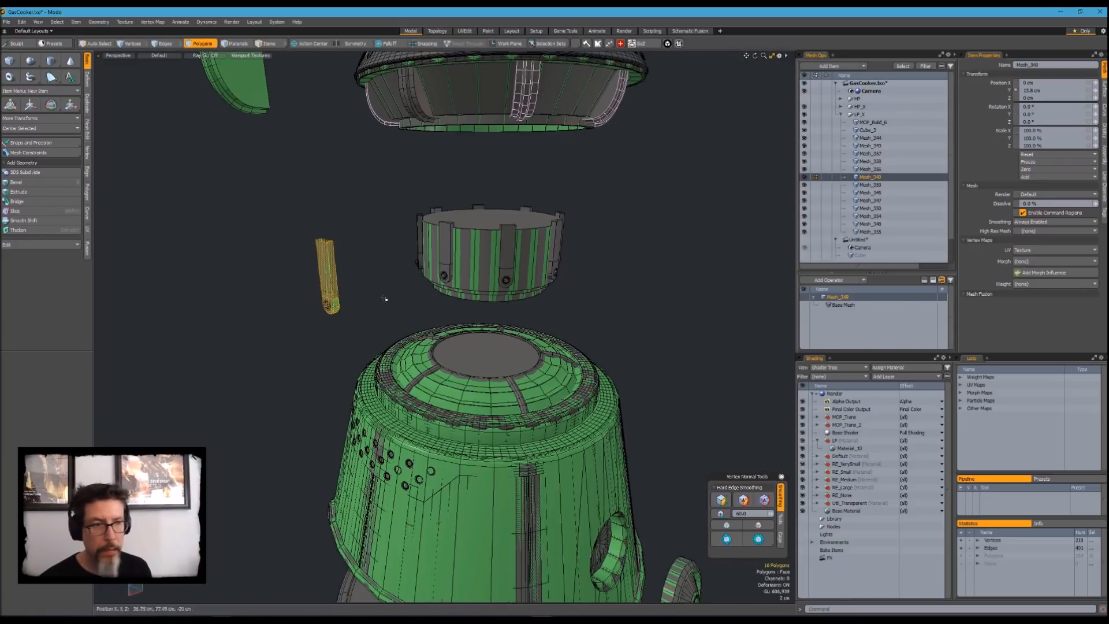
key(shift+h)
alt+drag(455, 278, 461, 309)
Isolate and unhide the remaining loose low-poly pieces in turn to check their geometry
alt+drag(410, 380, 490, 341)
key(BackSpace)
key(u)
key(shift+h)
double_click(430, 334)
drag(428, 417, 428, 329)
alt+drag(462, 254, 577, 358)
key(space)
key(space)
key(u)
key(shift+h)
key(u)
double_click(484, 408)
ctrl+alt+drag(495, 426, 532, 425)
alt+drag(531, 425, 629, 356)
click(467, 415)
alt+drag(355, 421, 369, 289)
mouse_move(349, 283)
mouse_down()
mouse_move(378, 275)
mouse_move(376, 352)
mouse_move(673, 265)
mouse_up()
Hide the high-poly group, select the low-poly foot piece and try a loop slice on it
click(803, 107)
ctrl+alt+click(516, 389)
ctrl+alt+click(516, 390)
alt+drag(516, 390, 389, 315)
shift+drag(388, 307, 402, 288)
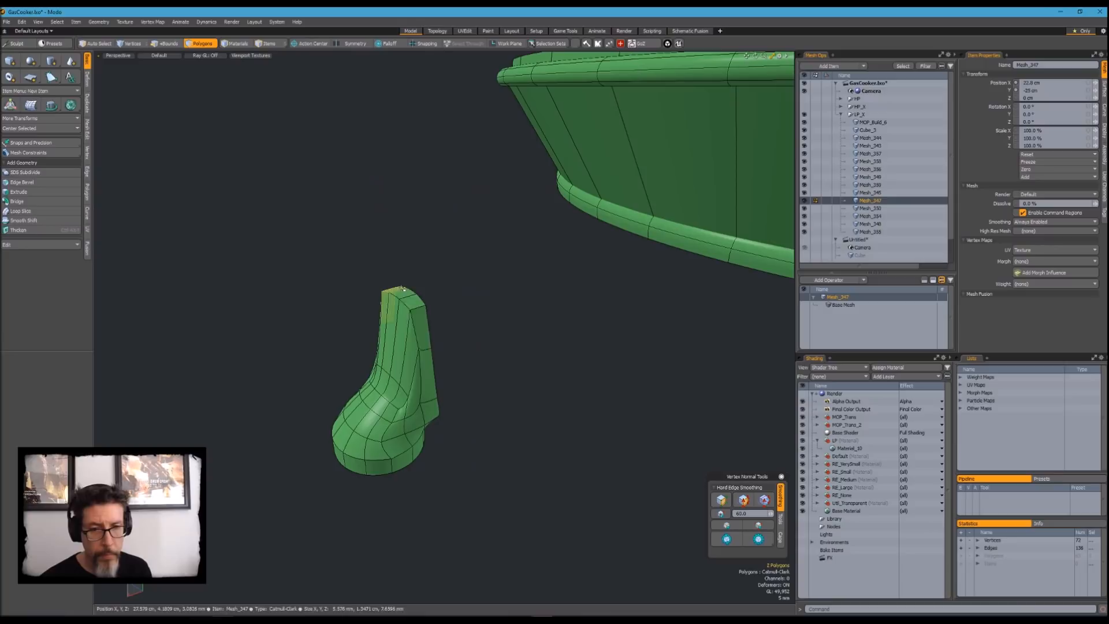
key(alt+c)
alt+drag(460, 356, 502, 329)
right_drag(369, 324, 378, 333)
Select the whole existing low-poly foot piece and delete it
mouse_move(379, 333)
alt+mouse_down()
mouse_move(453, 366)
mouse_move(469, 341)
mouse_move(550, 358)
mouse_move(517, 377)
mouse_move(541, 374)
alt+mouse_up()
double_click(470, 332)
key(Delete)
Copy the high-poly foot into a new mesh and assign it the green low-poly material
click(804, 106)
ctrl+alt+click(460, 377)
double_click(460, 377)
key(n)
key(ctrl+v)
key(m)
key(Return)
Freeze the copied foot's Catmull-Clark subdivision into plain polygons
key(shift+Tab)
click(99, 22)
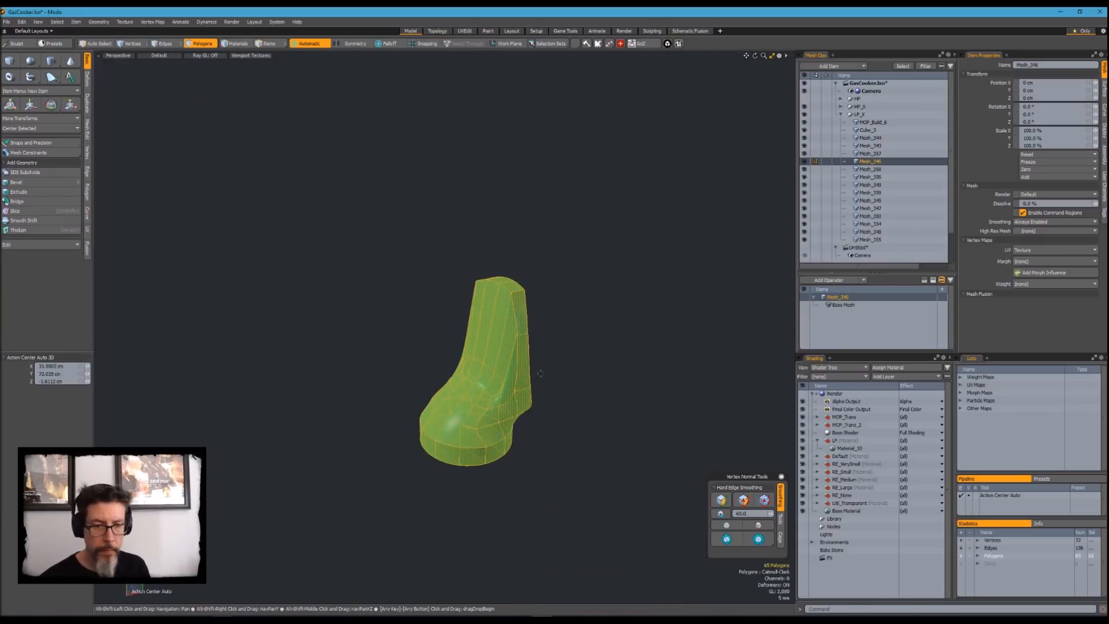
click(94, 23)
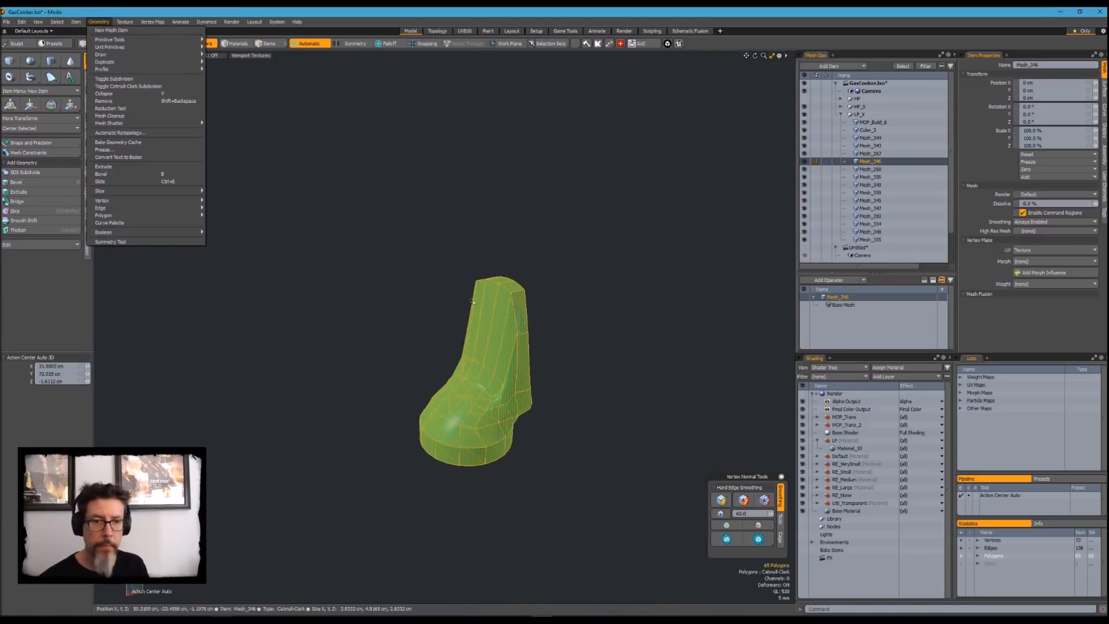
click(117, 150)
key(Return)
Select the unneeded polygons around the frozen foot's back and upper end and delete them
scroll(498, 391, up, 4)
drag(517, 233, 522, 272)
alt+drag(521, 271, 587, 285)
mouse_move(543, 216)
shift+mouse_down()
mouse_move(457, 199)
mouse_move(421, 254)
shift+mouse_up()
alt+drag(450, 254, 595, 260)
key(Delete)
Slice across the upper part of the foot and delete the surplus geometry
key(c)
click(539, 252)
click(419, 258)
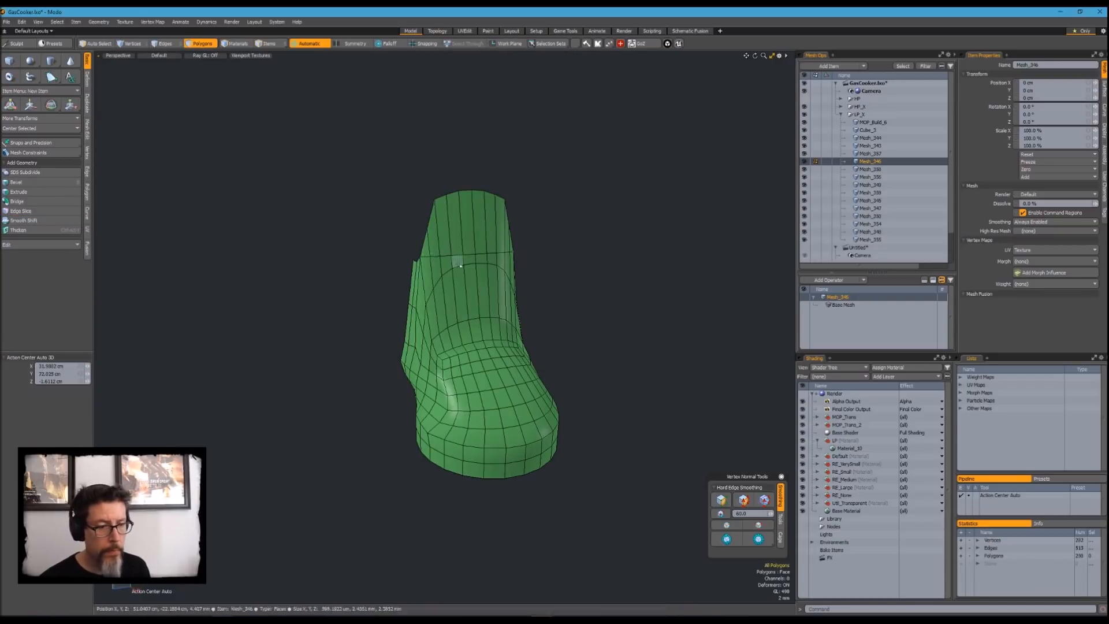
key(Delete)
Remove surplus edges from the foot's upright and toe to reduce its mesh density
key(2)
alt+drag(516, 259, 533, 258)
click(438, 284)
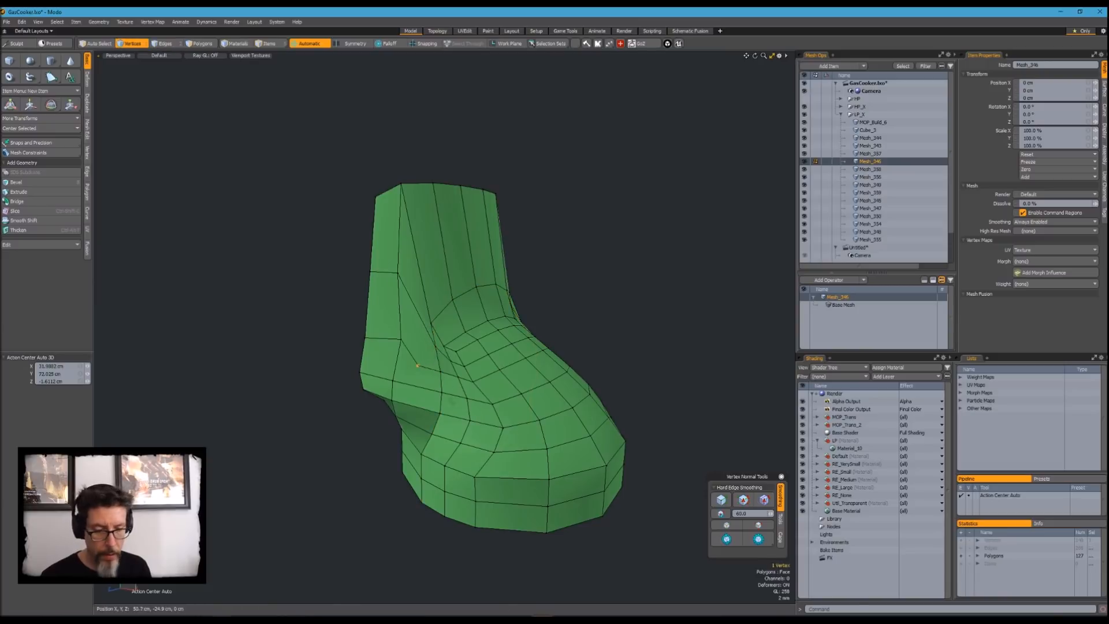
alt+drag(311, 438, 365, 433)
key(3)
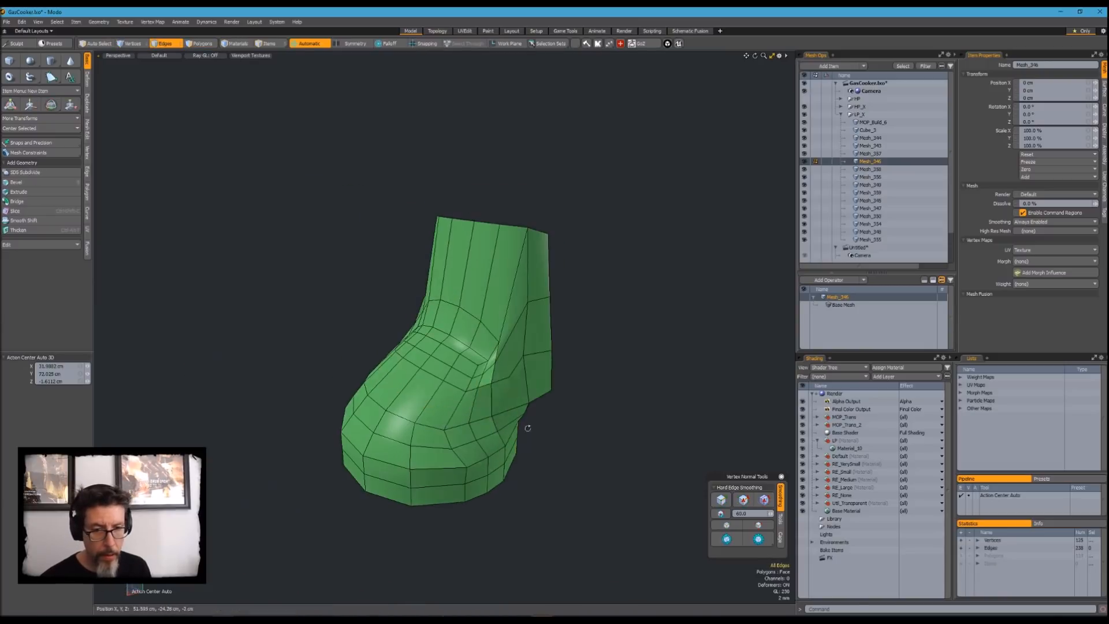
alt+drag(484, 482, 564, 469)
Select further edge loops around the foot's ankle and toe and remove them
key(2)
alt+drag(404, 427, 456, 411)
click(291, 429)
shift+click(318, 421)
double_click(480, 408)
alt+drag(456, 411, 406, 464)
key(BackSpace)
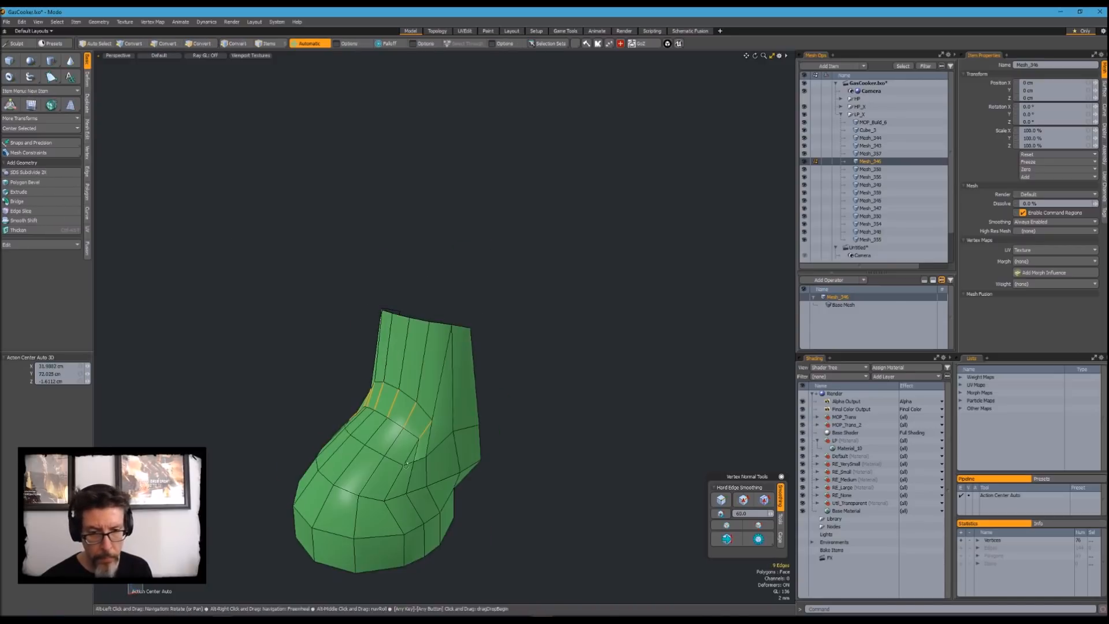
Clean up the row of short edges around the foot's ankle
alt+drag(449, 506, 373, 386)
key(u)
key(shift+p)
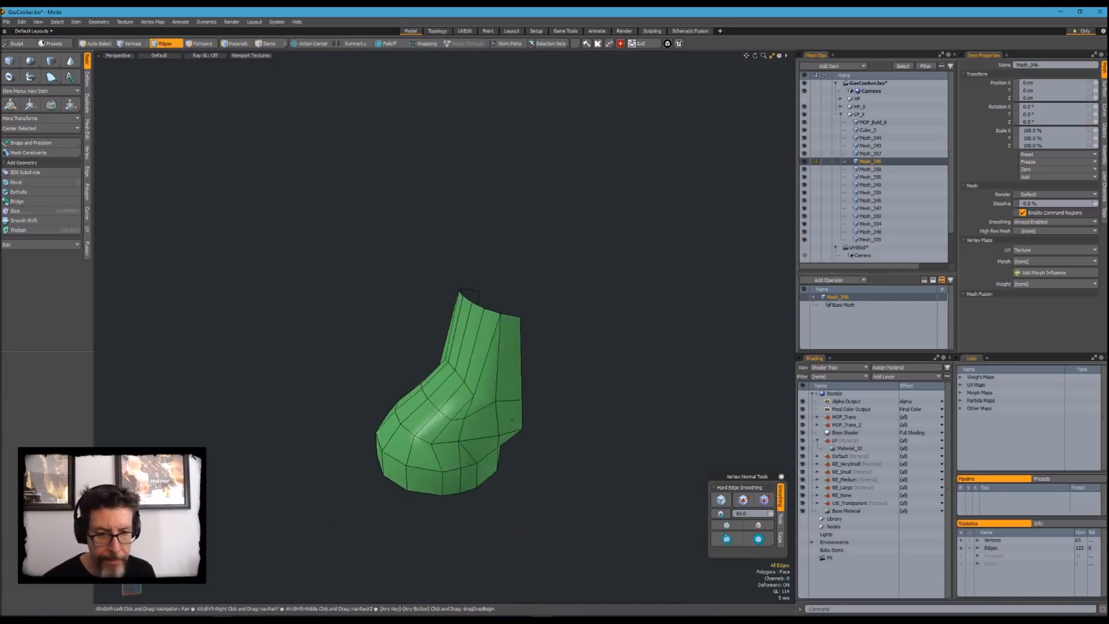
Reduce the foot to one half and mirror it across its centre edges
scroll(444, 381, up, 4)
key(1)
alt+drag(370, 393, 437, 374)
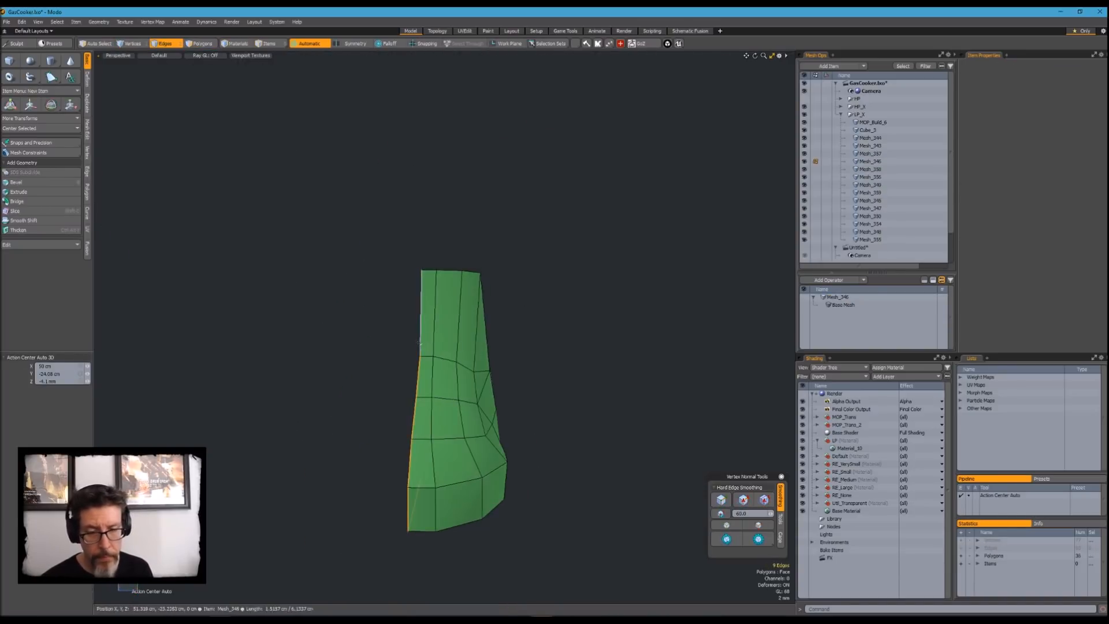
key(shift+v)
click(462, 325)
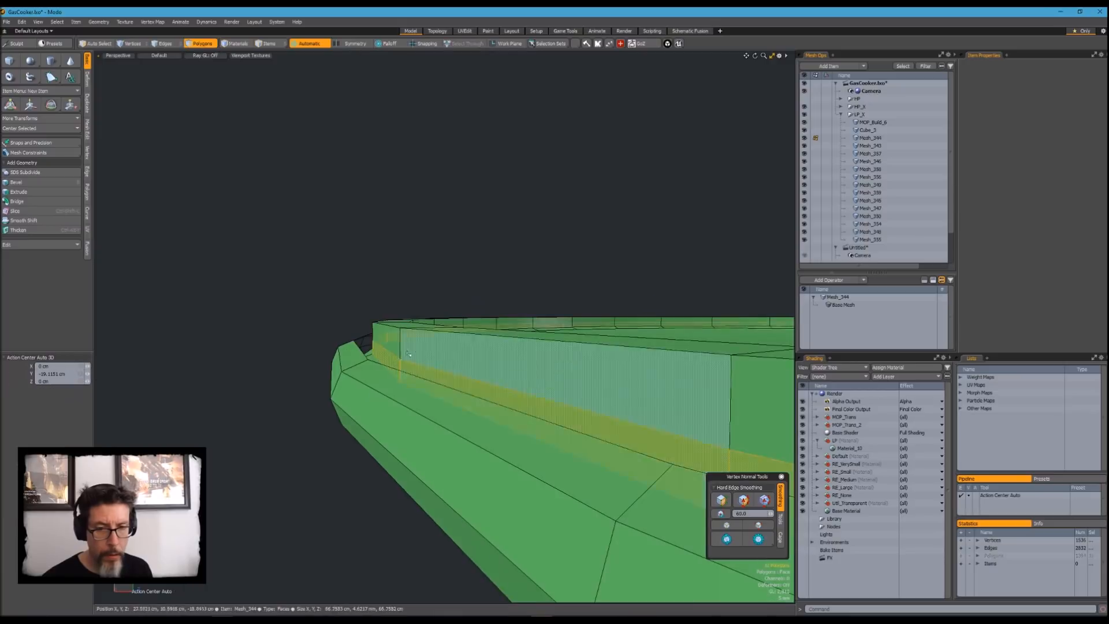
Delete the selected band of polygons around the base's rim and assign a transparent material to its underside cap
key(Delete)
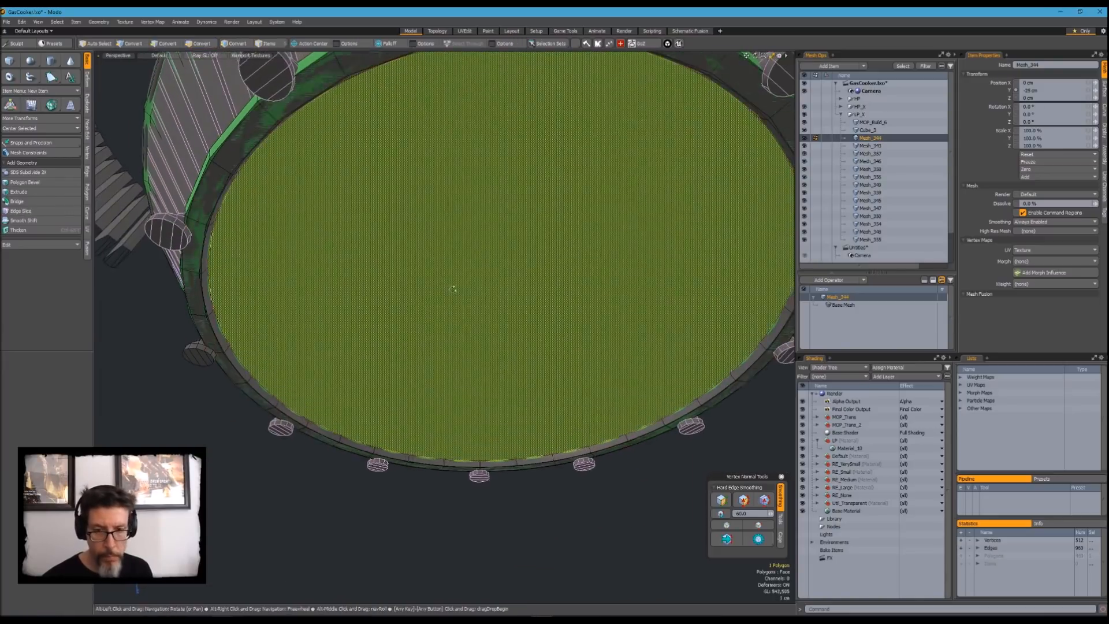
key(m)
click(421, 334)
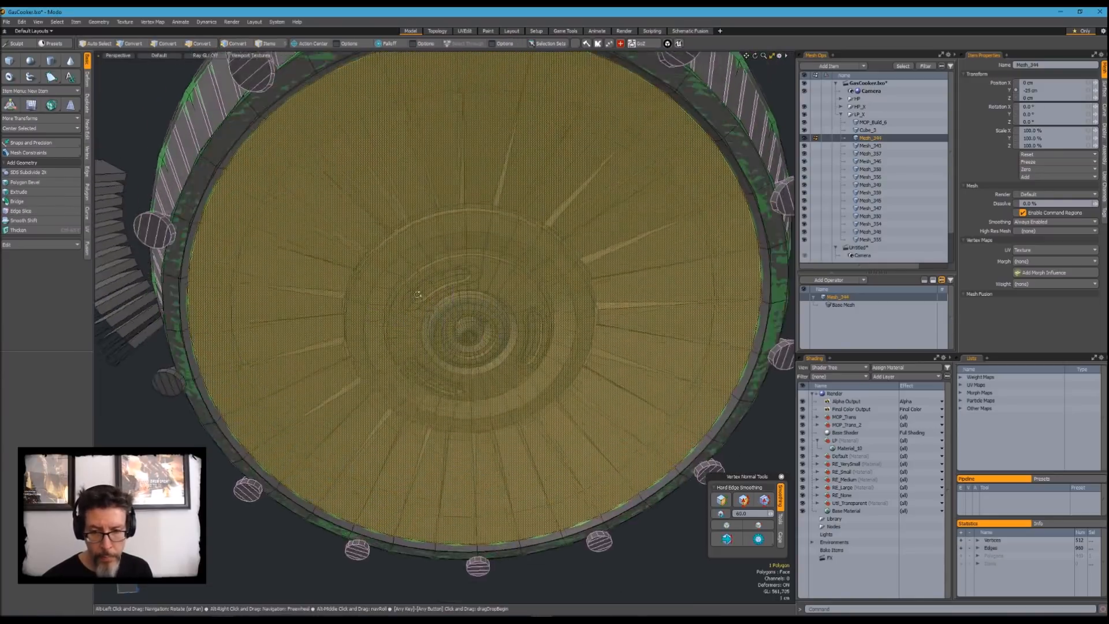
Bevel the underside cap with an inset of about 9.25 cm and recess its centre to follow the high-poly dish
key(b)
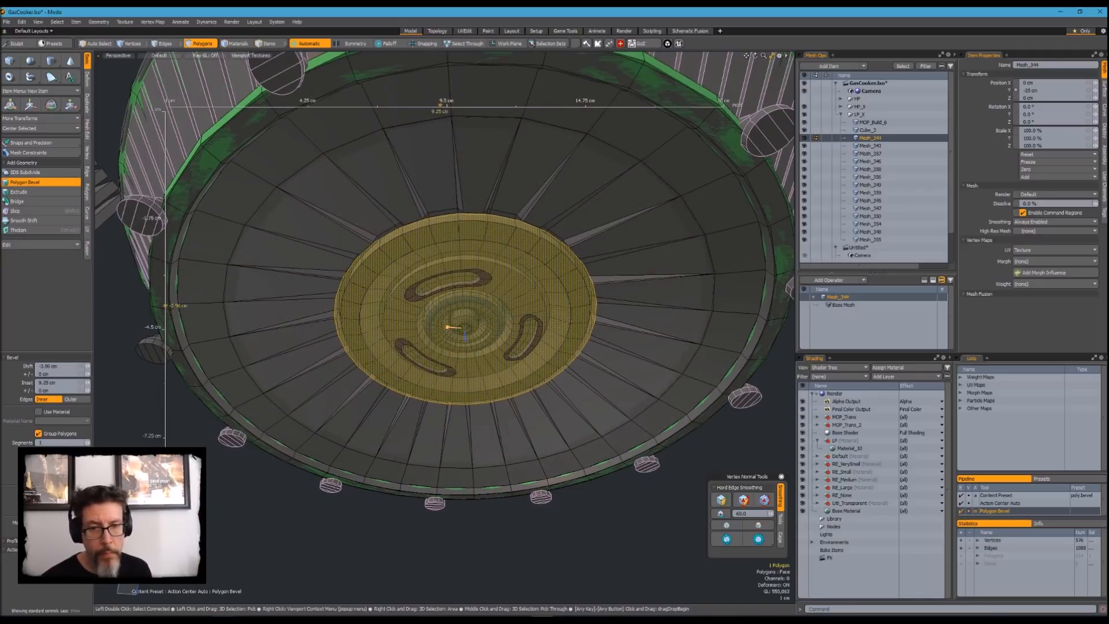
alt+drag(462, 288, 428, 283)
drag(431, 324, 442, 324)
alt+drag(442, 324, 490, 314)
shift+drag(464, 327, 463, 317)
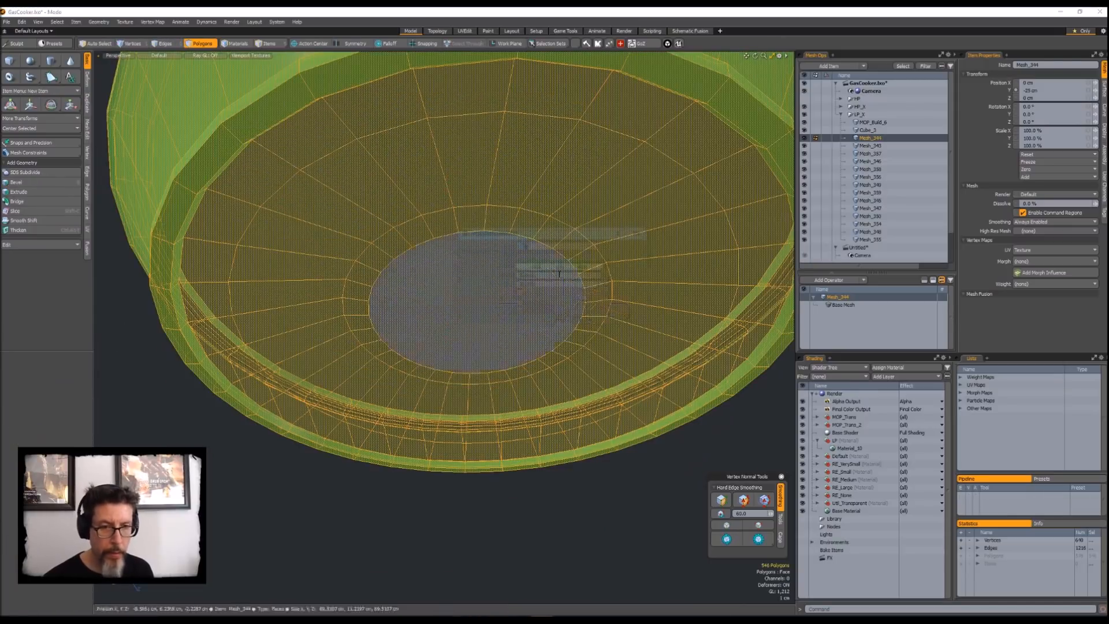
Undo the latest edge selections on the underside of the base
alt+drag(439, 300, 522, 262)
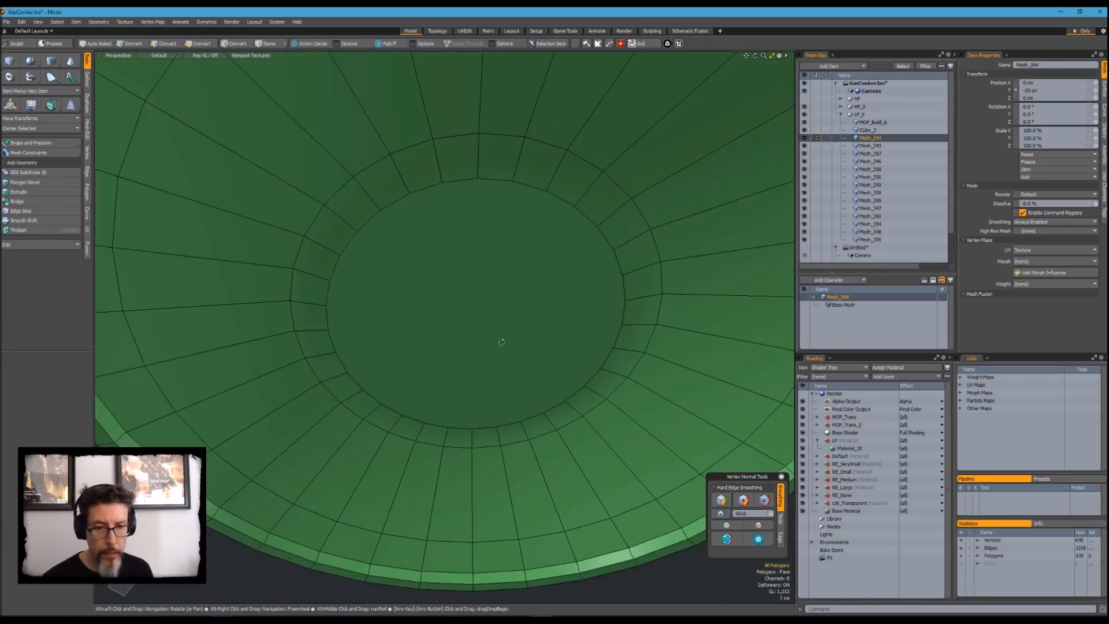
alt+drag(503, 324, 512, 302)
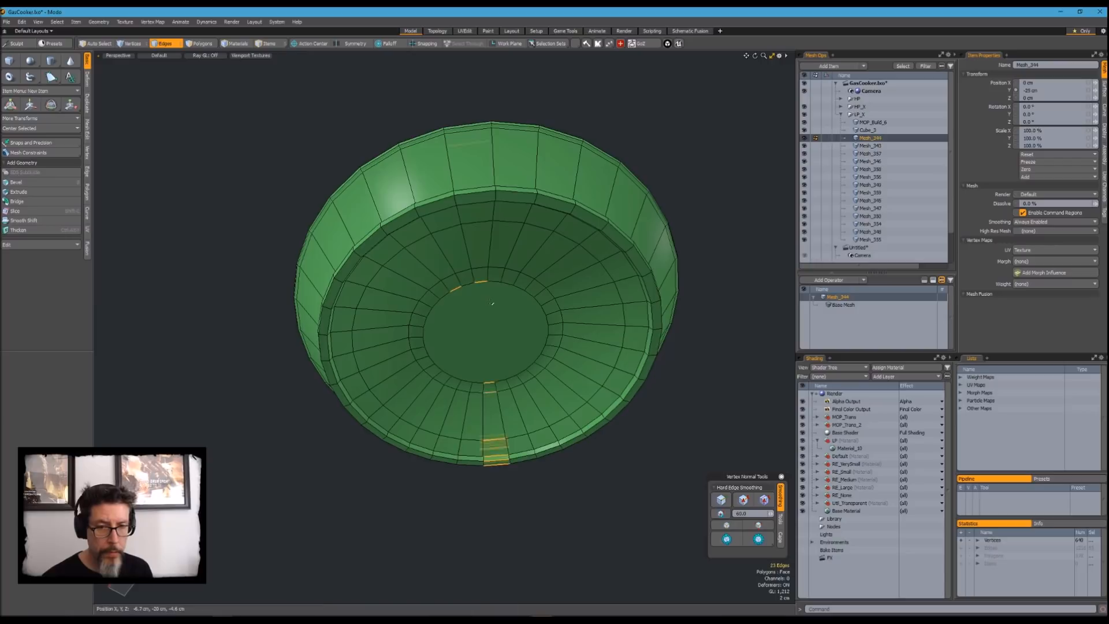
key(ctrl+z)
key(ctrl+z)
key(ctrl+z)
key(ctrl+z)
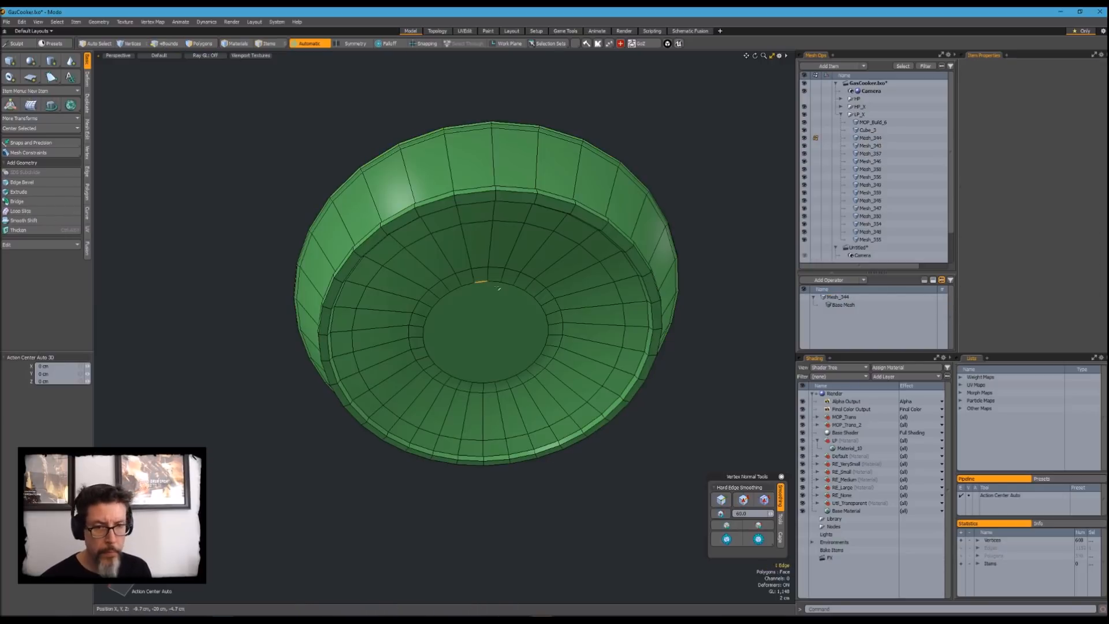
Remove the extra edge loop around the recessed centre of the base's underside and bring back the hidden meshes
key(alt+BackSpace)
key(3)
click(489, 322)
key(ctrl+space)
click(519, 341)
alt+drag(641, 145, 622, 270)
click(530, 292)
key(u)
scroll(622, 269, down, 4)
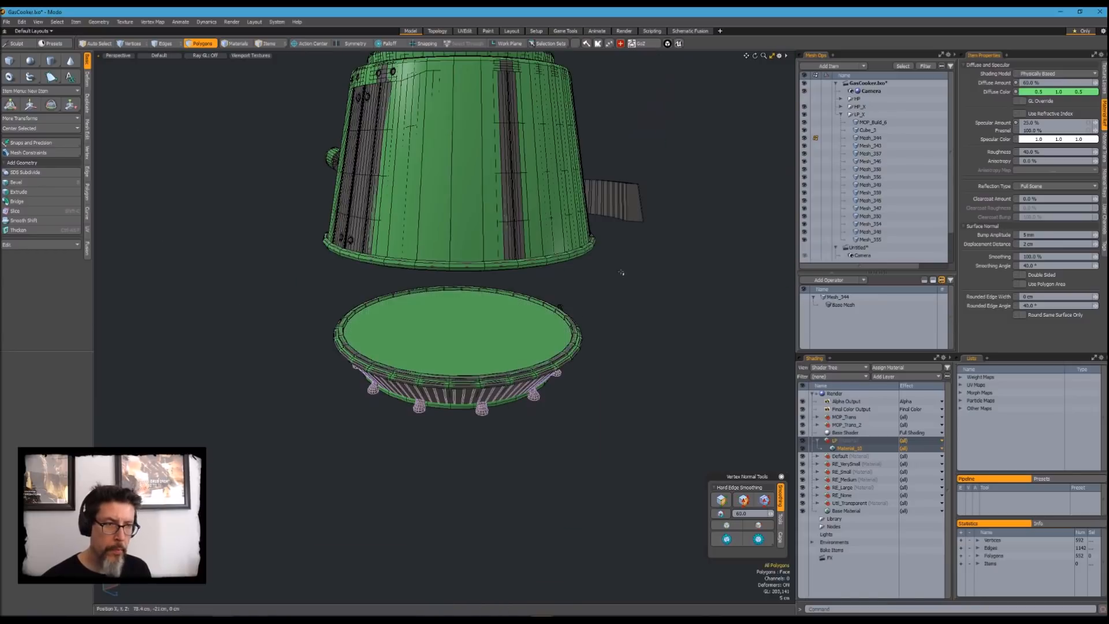
click(621, 270)
Bevel the base's top cap inward to create a ring of polygons inside the rim
alt+drag(635, 190, 531, 237)
scroll(382, 312, up, 4)
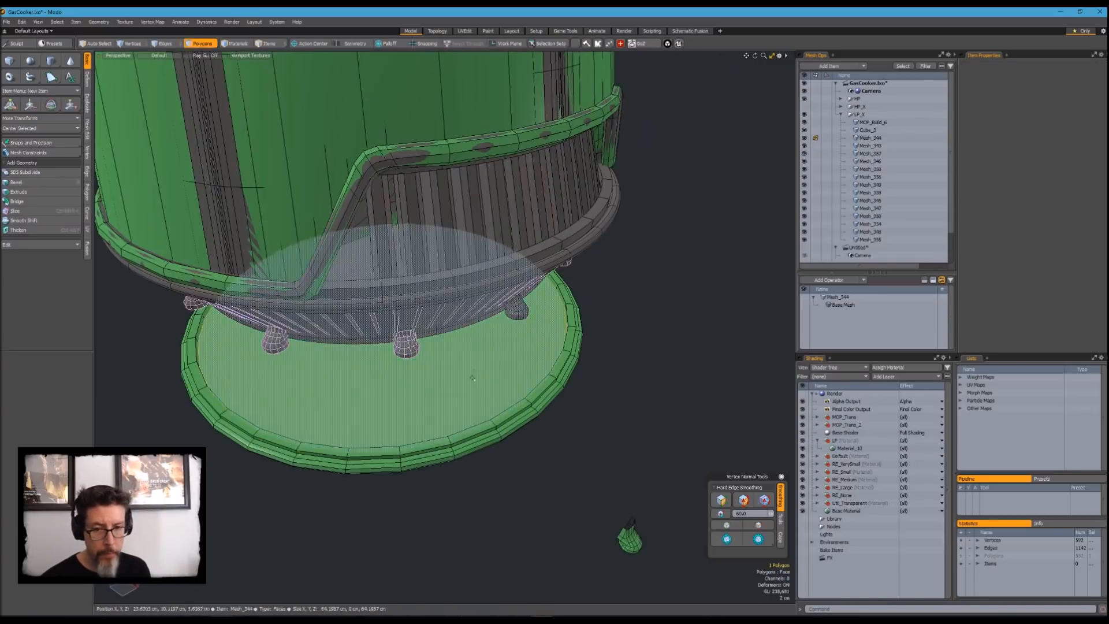
click(381, 324)
key(b)
drag(393, 323, 491, 324)
alt+drag(491, 323, 462, 289)
scroll(404, 319, down, 4)
Delete the base's inner top cap and the surplus ring polygons, keeping only the curved strip beneath the grille opening
alt+drag(491, 370, 399, 405)
key(q)
drag(419, 412, 403, 409)
key(l)
alt+drag(578, 359, 462, 410)
key(Delete)
click(379, 397)
drag(378, 397, 407, 409)
key(l)
alt+drag(491, 398, 583, 329)
key(w)
mouse_move(607, 291)
mouse_down()
mouse_move(617, 231)
mouse_move(462, 251)
mouse_move(575, 239)
mouse_move(652, 278)
mouse_move(682, 213)
mouse_move(618, 283)
mouse_move(589, 288)
mouse_up()
key(ctrl+z)
key(q)
Hide the high-poly meshes and delete the tall back face of every fin in the curved grille
click(804, 99)
mouse_move(575, 333)
mouse_down()
mouse_move(596, 336)
mouse_move(653, 392)
mouse_move(547, 443)
mouse_up()
key(Escape)
drag(547, 443, 539, 372)
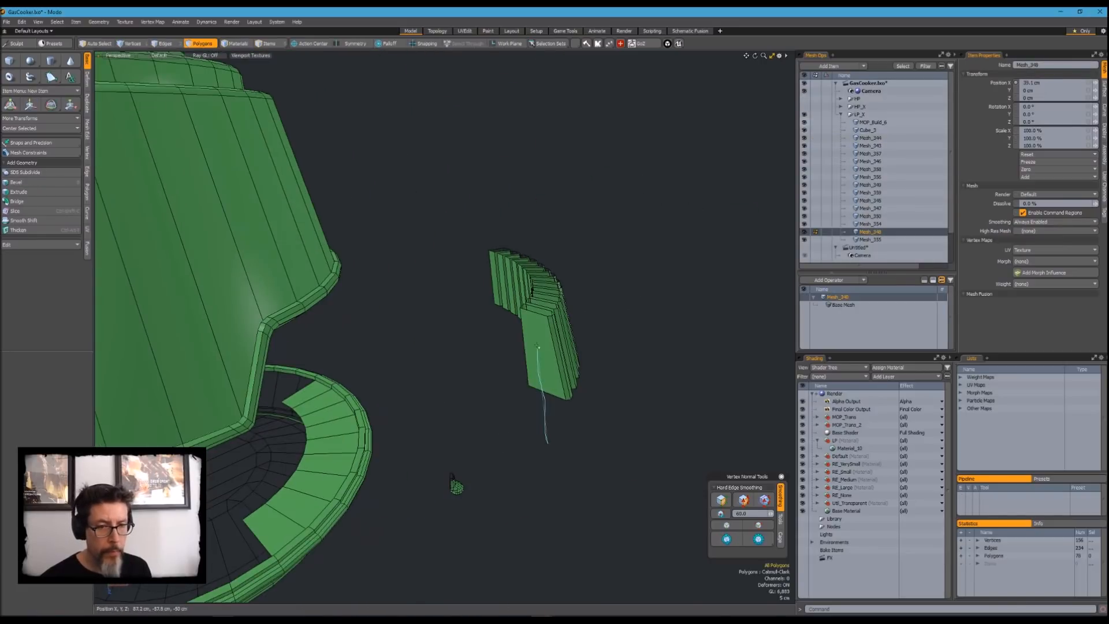
alt+drag(454, 485, 412, 529)
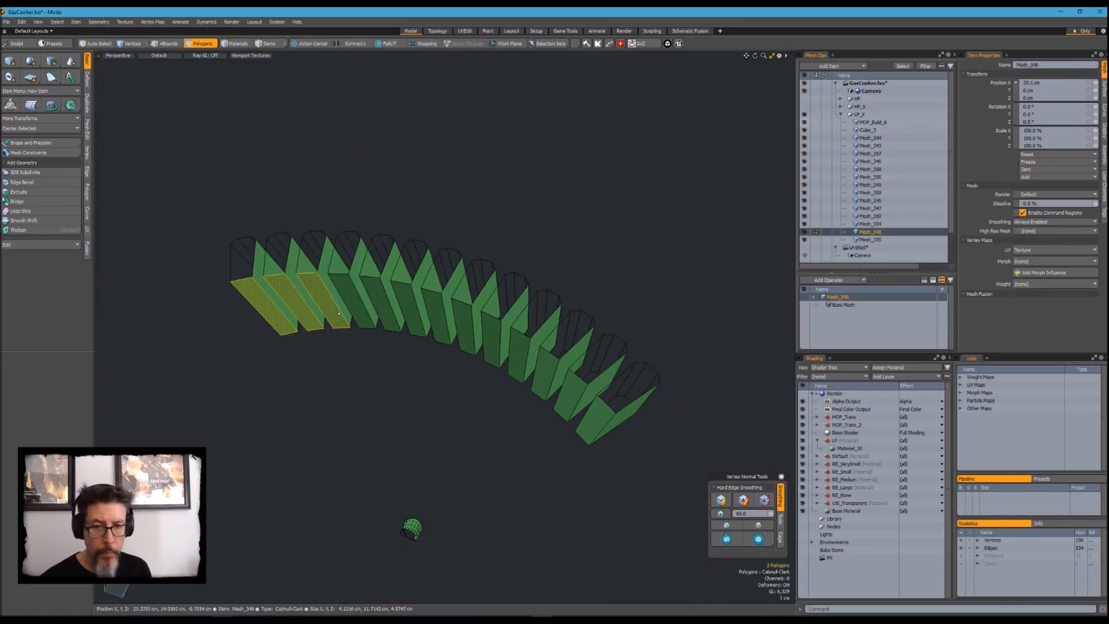
shift+drag(576, 413, 595, 429)
key(Delete)
Show the high-poly meshes and examine the curved bracket beside the bowl against its high-poly counterpart
alt+drag(595, 429, 469, 301)
click(449, 265)
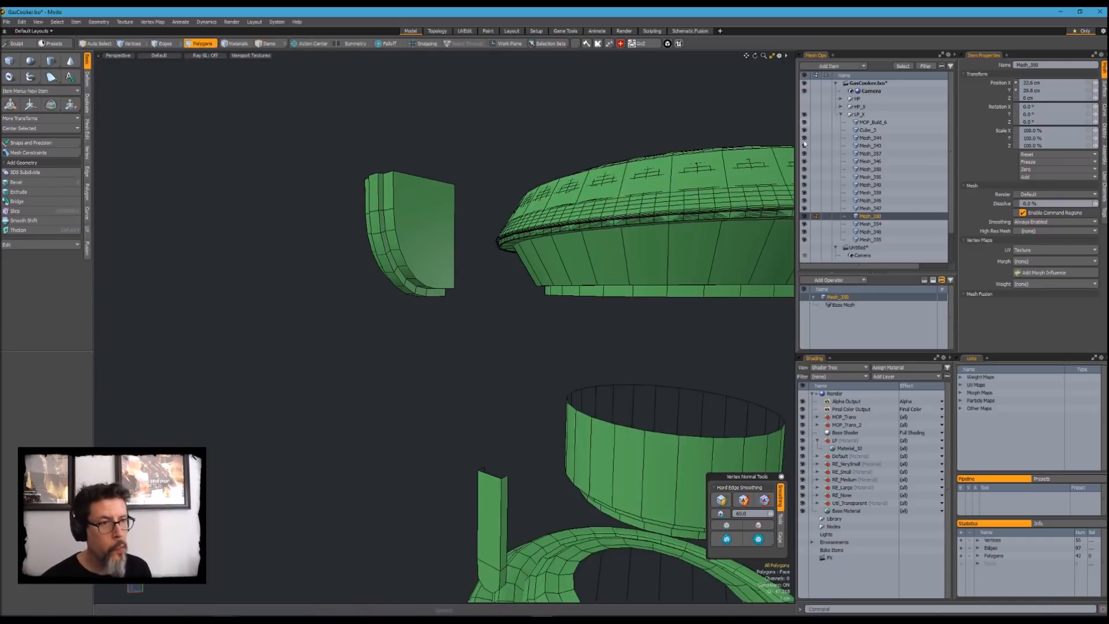
click(804, 106)
alt+drag(427, 252, 433, 262)
double_click(432, 262)
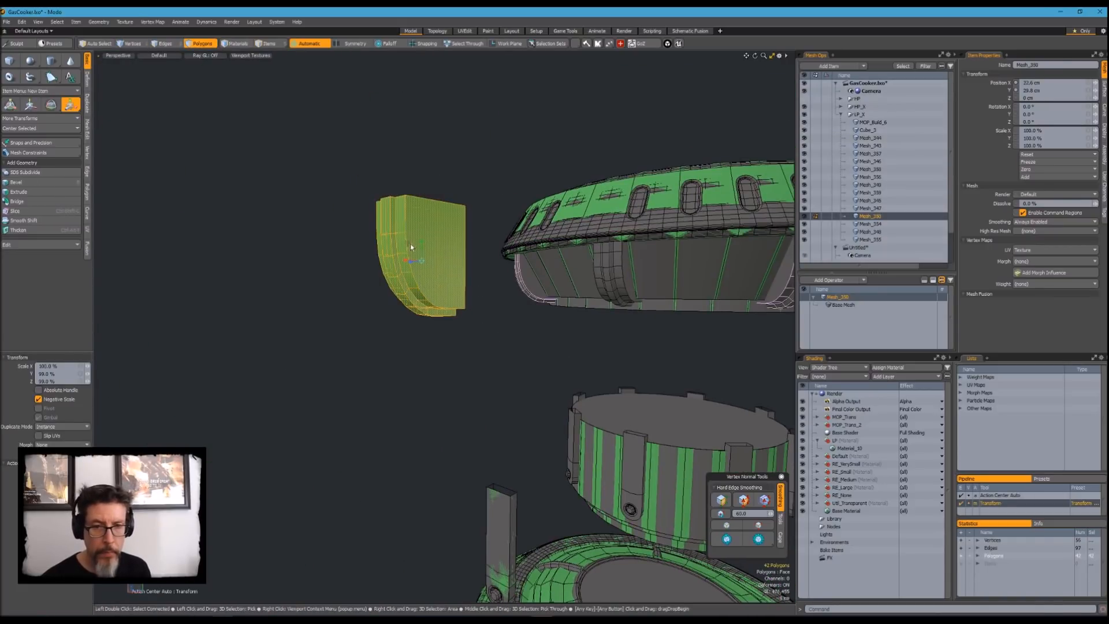
click(841, 107)
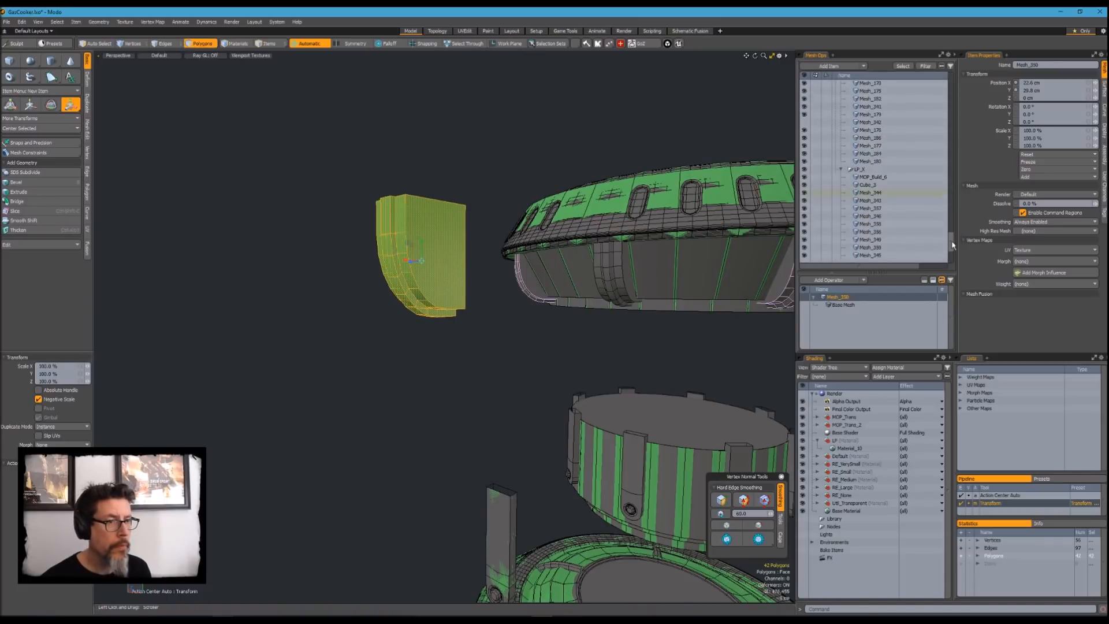
scroll(376, 236, up, 2)
drag(950, 232, 951, 79)
click(804, 107)
click(841, 107)
mouse_move(439, 257)
alt+mouse_down()
mouse_move(425, 247)
mouse_move(471, 271)
mouse_move(441, 267)
mouse_move(508, 242)
alt+mouse_up()
click(804, 107)
Remove the bracket's upper inner corner vertices to cut its sides diagonally, and test its fit against the bowl
key(q)
key(shift+h)
key(1)
right_drag(458, 156, 368, 231)
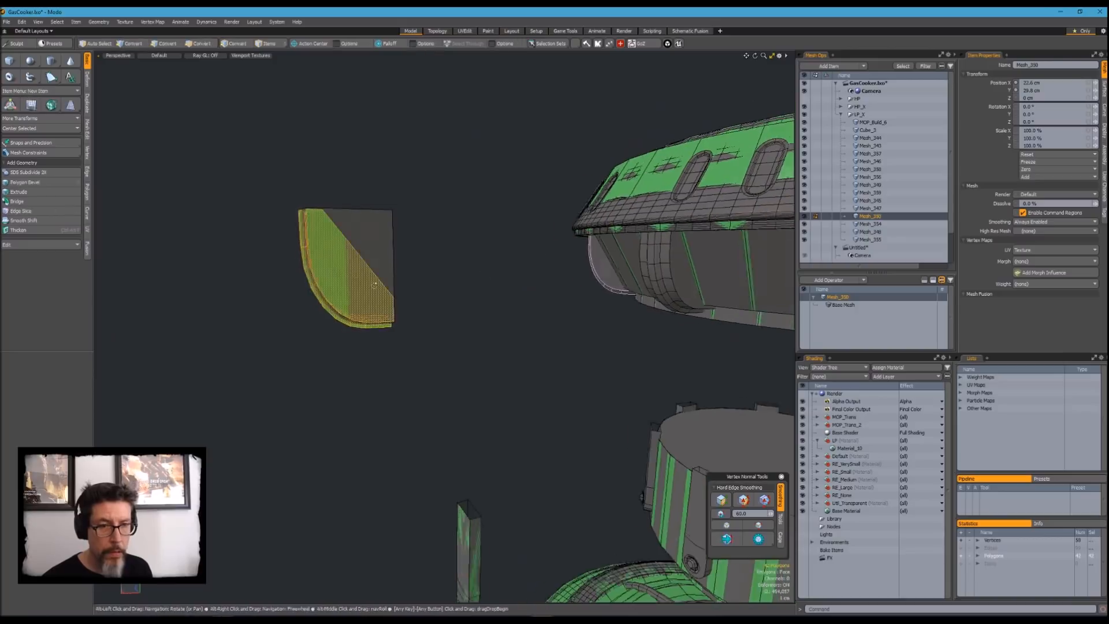
drag(247, 357, 561, 350)
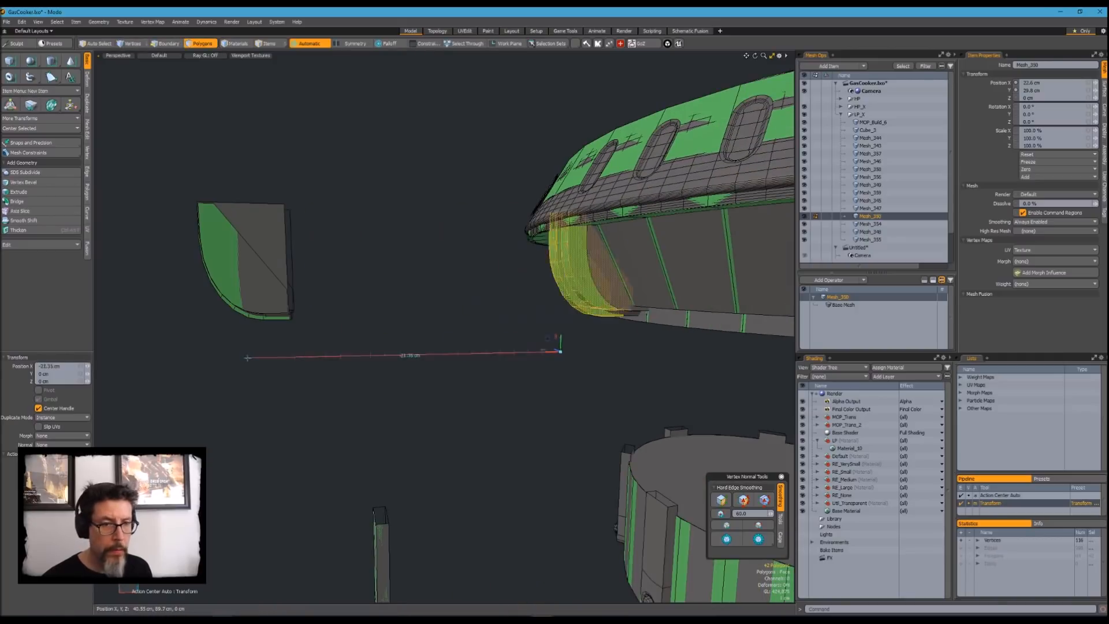
key(ctrl+z)
Isolate the bracket and remove the surplus vertices at its lower end
key(shift+h)
alt+drag(428, 255, 399, 324)
key(q)
key(1)
shift+click(414, 338)
key(BackSpace)
key(shift+h)
key(shift+h)
Slice new edges across both flat sides of the bracket with Edge Slice, connecting the vertices of its curved rim
key(1)
key(c)
click(356, 254)
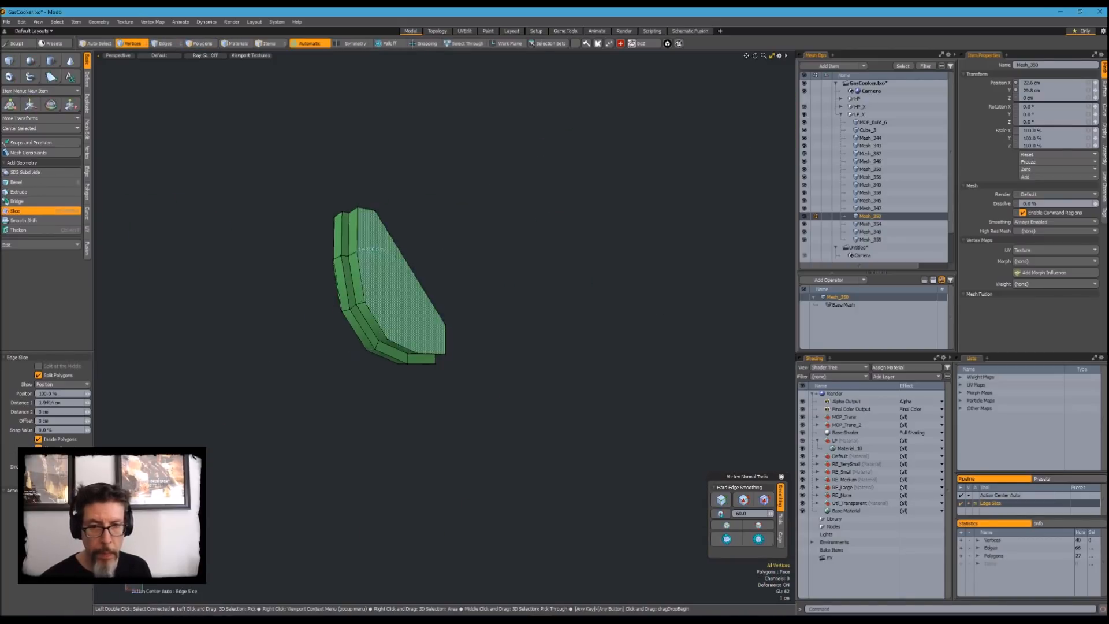
click(444, 324)
alt+drag(445, 325, 572, 294)
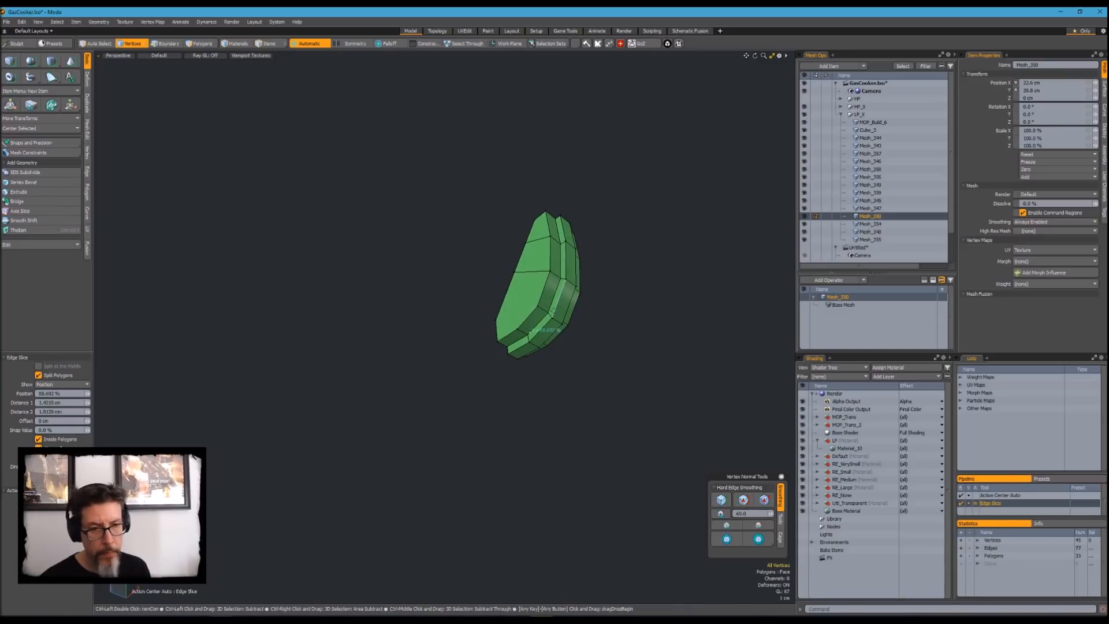
alt+drag(585, 356, 497, 354)
Bring back all meshes, show the high-poly versions and frame the whole exploded cooker
key(shift+h)
scroll(485, 328, down, 8)
key(a)
click(804, 107)
alt+drag(584, 292, 626, 252)
key(5)
key(ctrl+a)
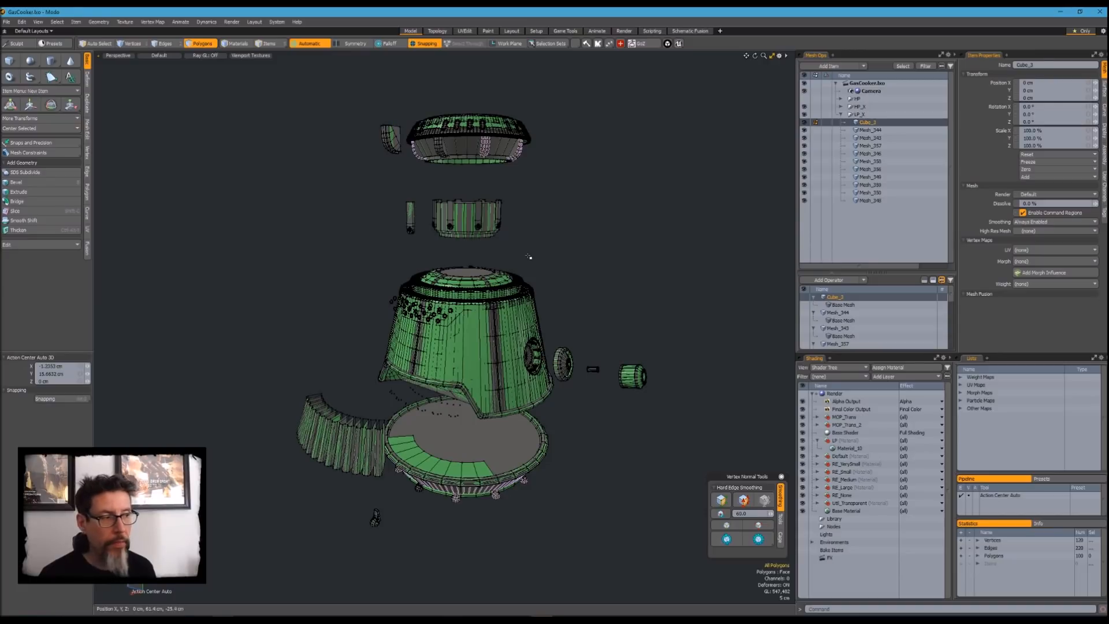
alt+drag(546, 208, 622, 227)
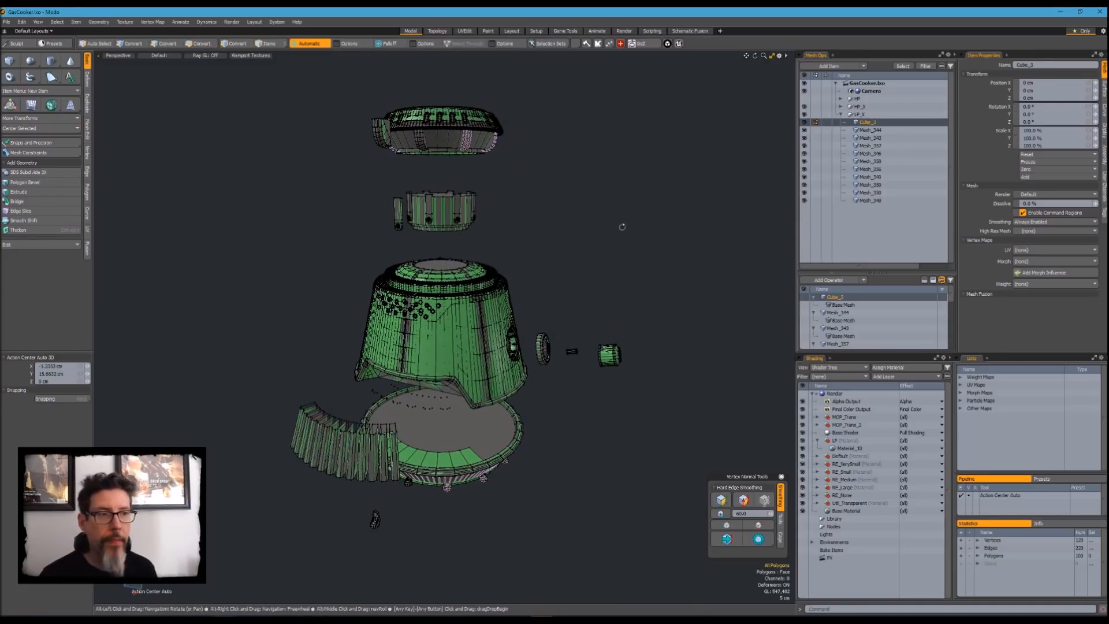
Merge all the low-poly meshes from Cube_3 to the last mesh of the group, with Transform Compensation enabled
shift+click(872, 200)
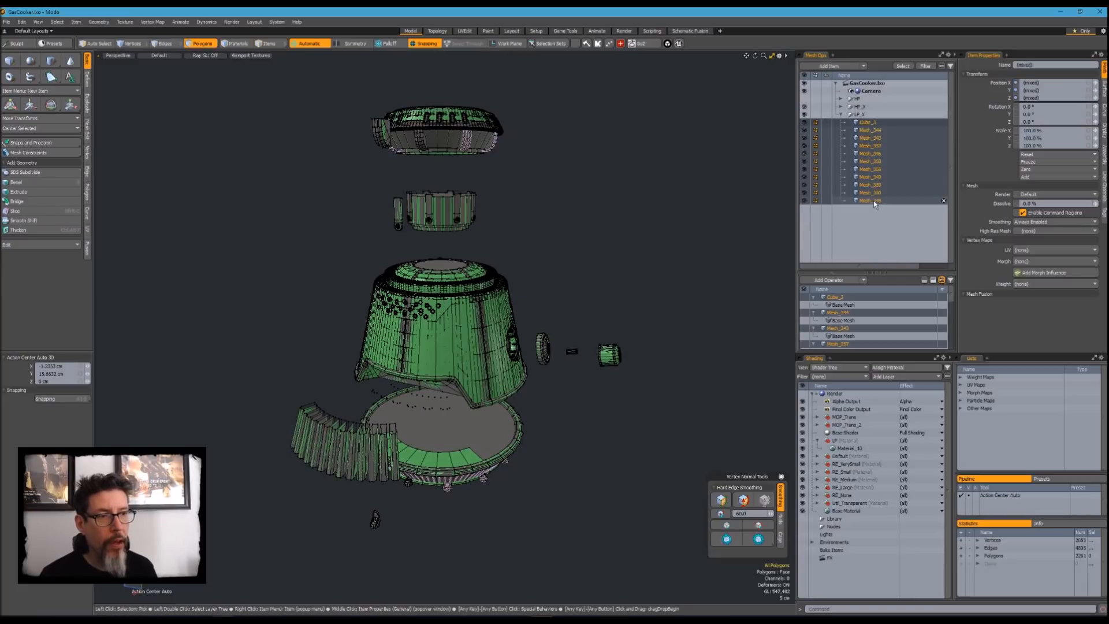
right_click(869, 140)
click(873, 305)
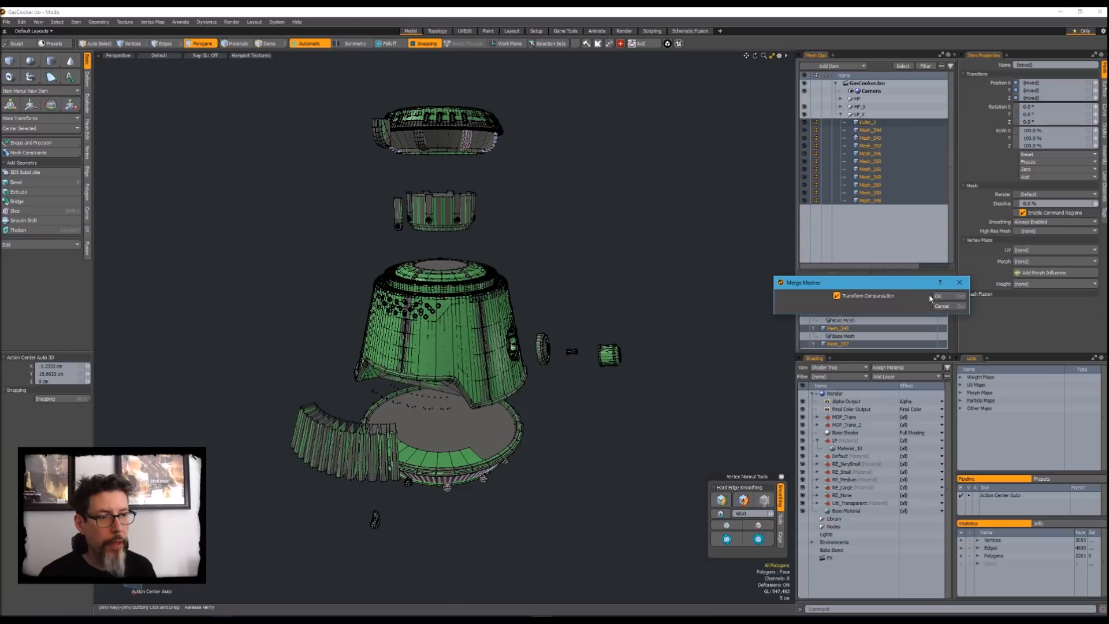
click(937, 296)
Examine the merged low-poly mesh around the base, selecting the curved strip of polygons beneath the grille opening
alt+drag(566, 260, 513, 296)
alt+drag(571, 305, 557, 272)
scroll(520, 358, down, 5)
alt+shift+drag(507, 386, 497, 459)
drag(504, 418, 447, 406)
alt+drag(408, 369, 523, 351)
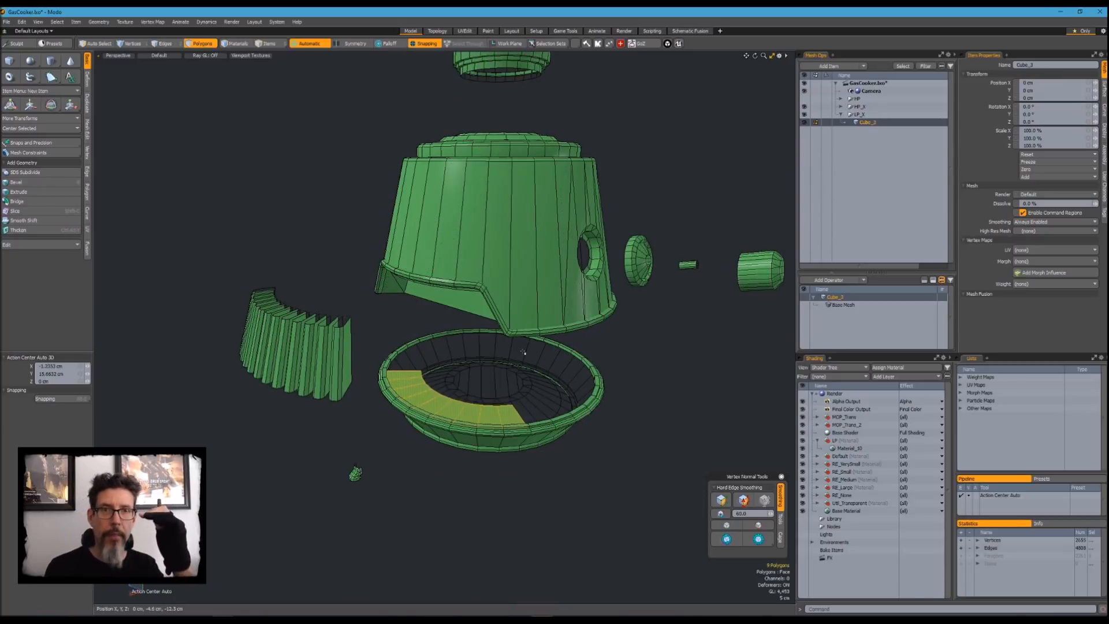
alt+drag(442, 345, 539, 325)
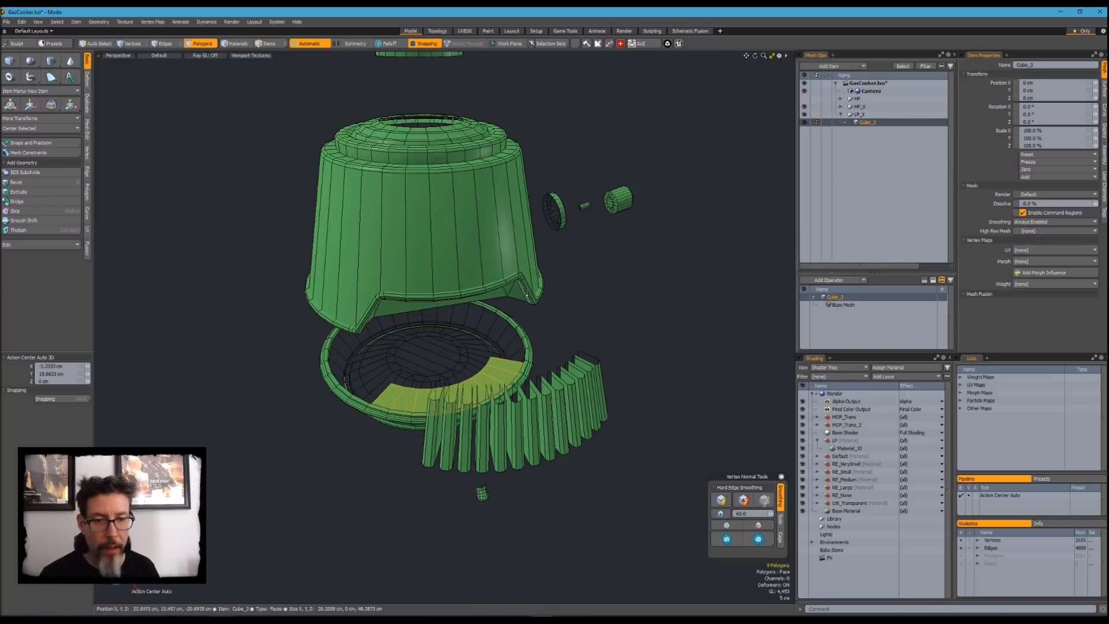
Inspect the polygon ring inside the body's knob hole and compare the whole low-poly cooker with the high-poly meshes
alt+drag(579, 315, 535, 314)
key(l)
alt+drag(603, 347, 561, 386)
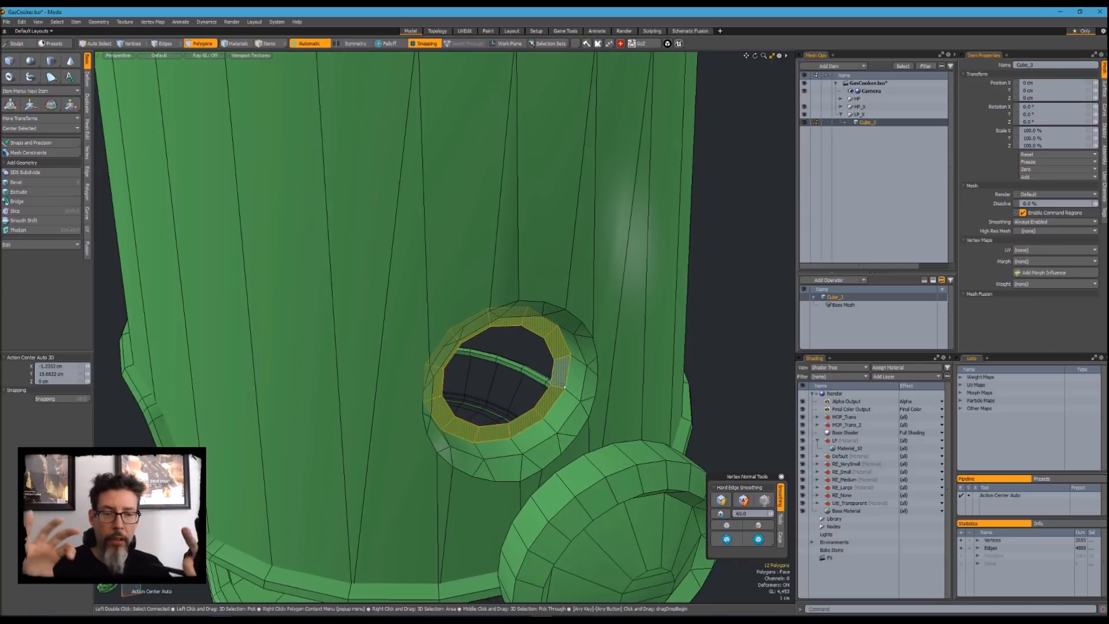
click(718, 218)
ctrl+alt+drag(718, 217, 601, 254)
alt+drag(601, 254, 500, 364)
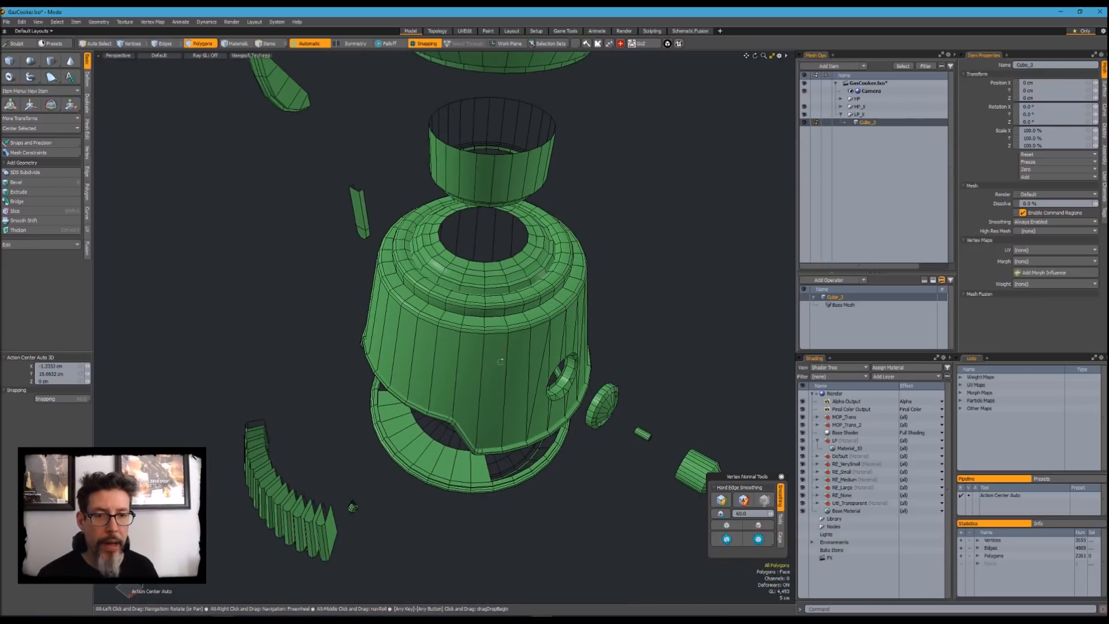
alt+drag(478, 383, 508, 260)
alt+shift+drag(473, 427, 506, 310)
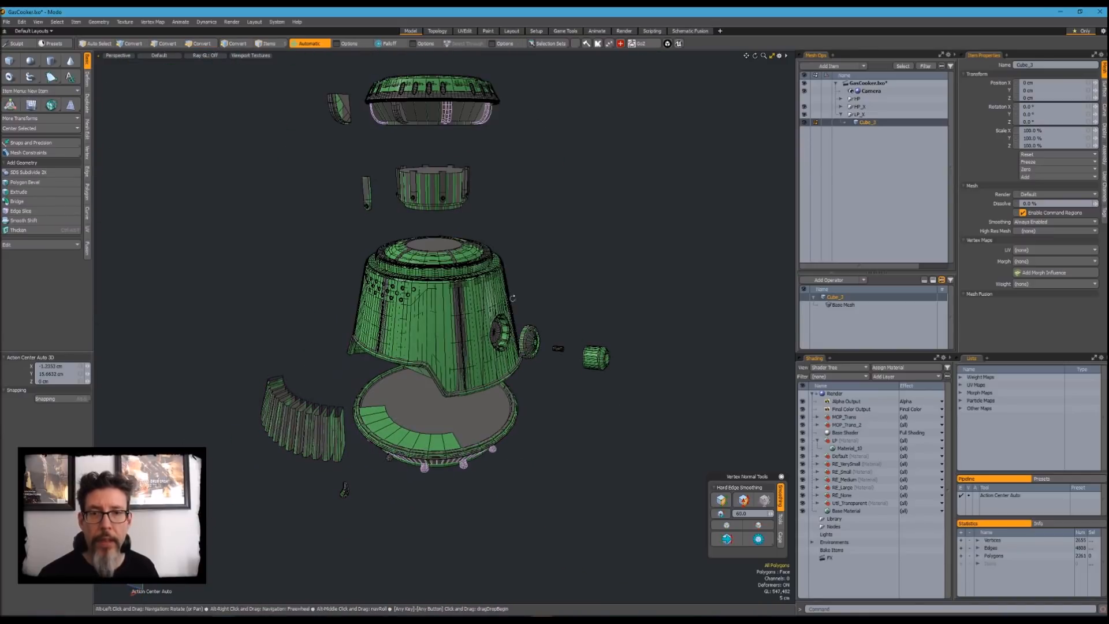
mouse_move(532, 221)
alt+mouse_down()
mouse_move(592, 153)
mouse_move(552, 223)
mouse_move(567, 216)
alt+mouse_up()
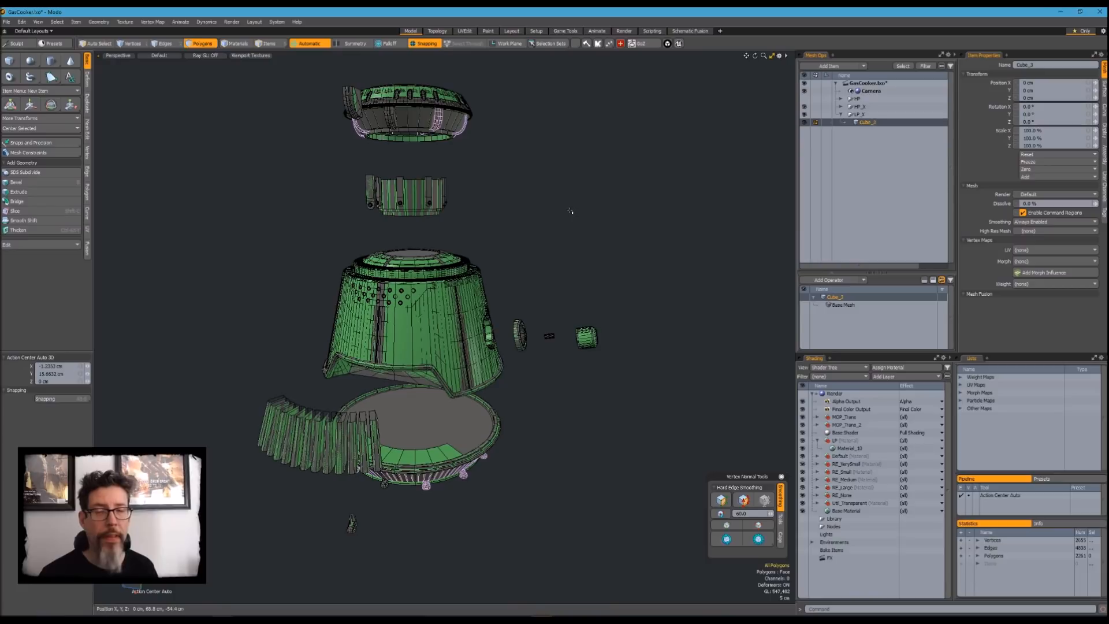